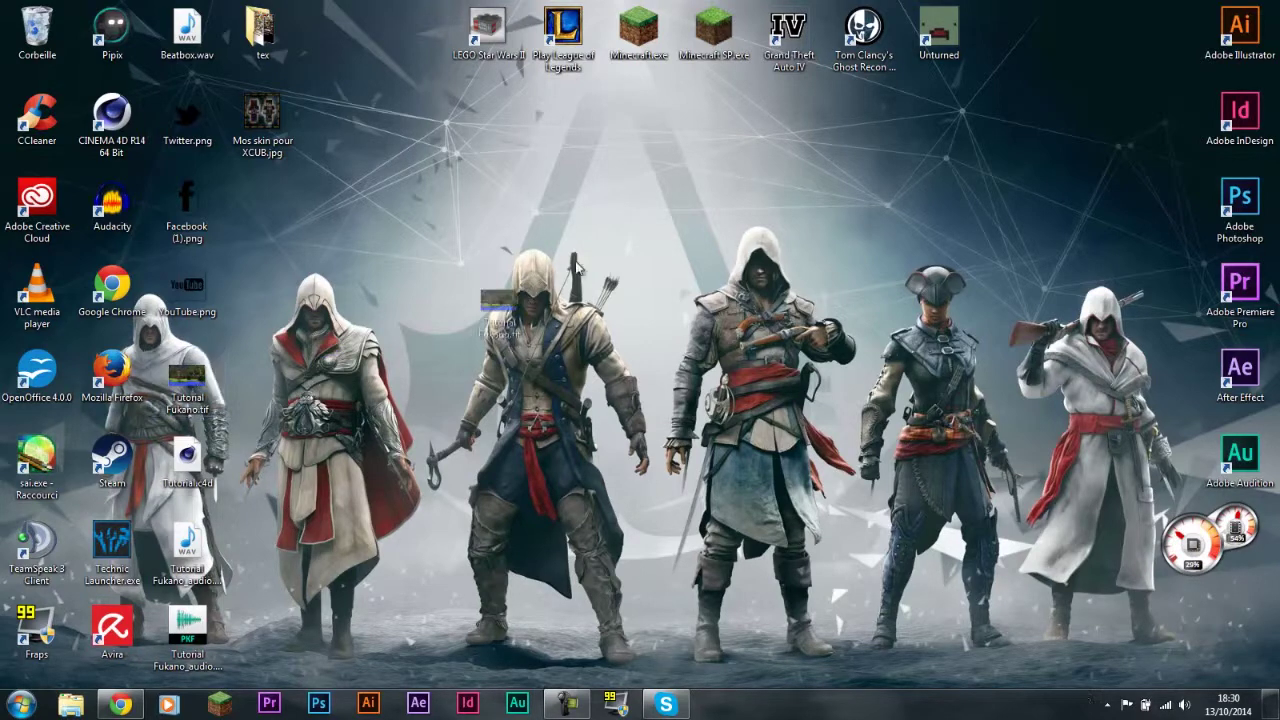
Step: Move the Tutorial Fukano.tif icon on the desktop and open it in Photoshop
left_click_drag(201, 374, 652, 205)
mouse_move(716, 270)
left_mouse_down()
mouse_move(536, 215)
mouse_move(543, 166)
left_mouse_up()
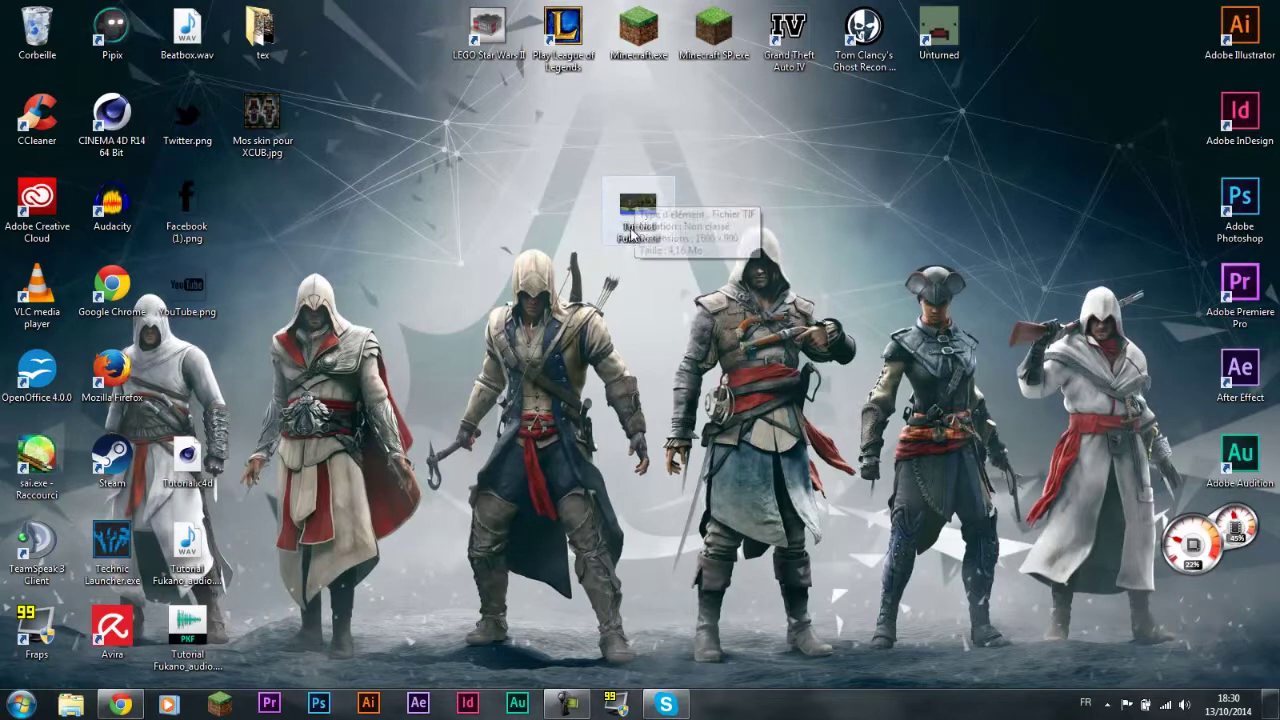
left_click_drag(640, 213, 560, 385)
double_click(560, 385)
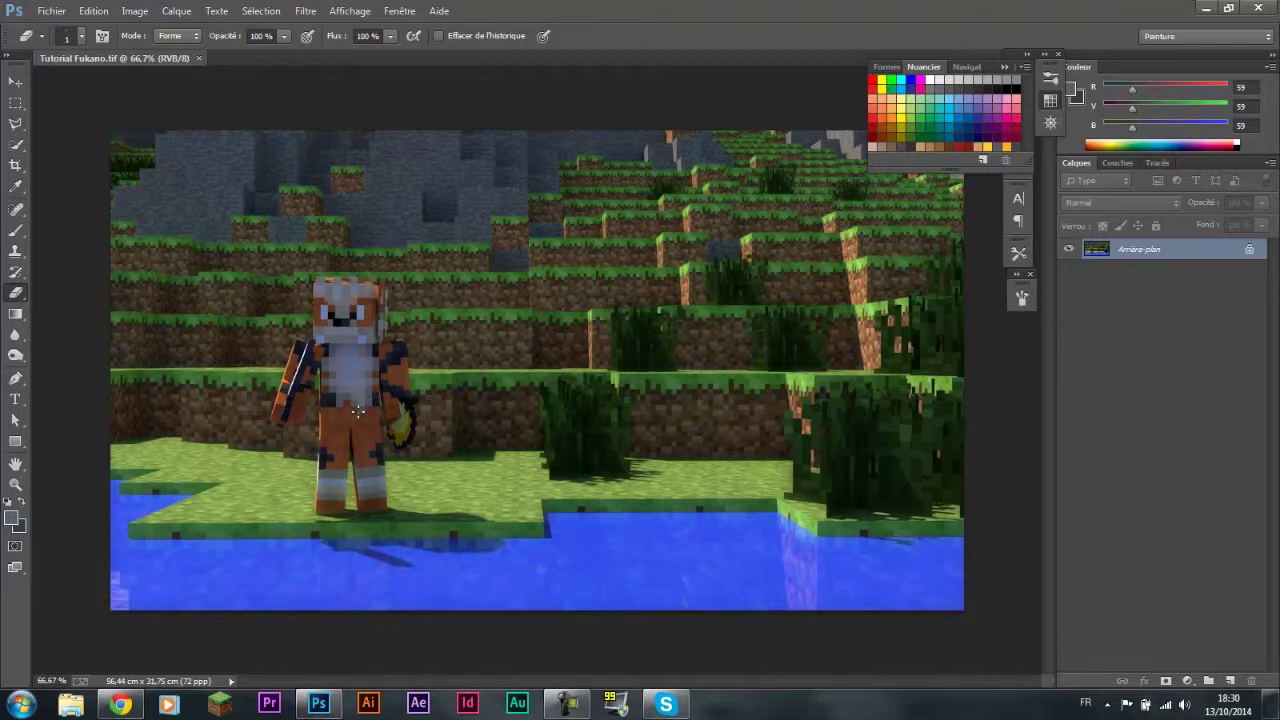
Step: Switch from Peinture to the Photographie workspace, collapsing the Nuancier and Propriétés panels
scroll(269, 470, "up", 1)
scroll(450, 225, "down", 2)
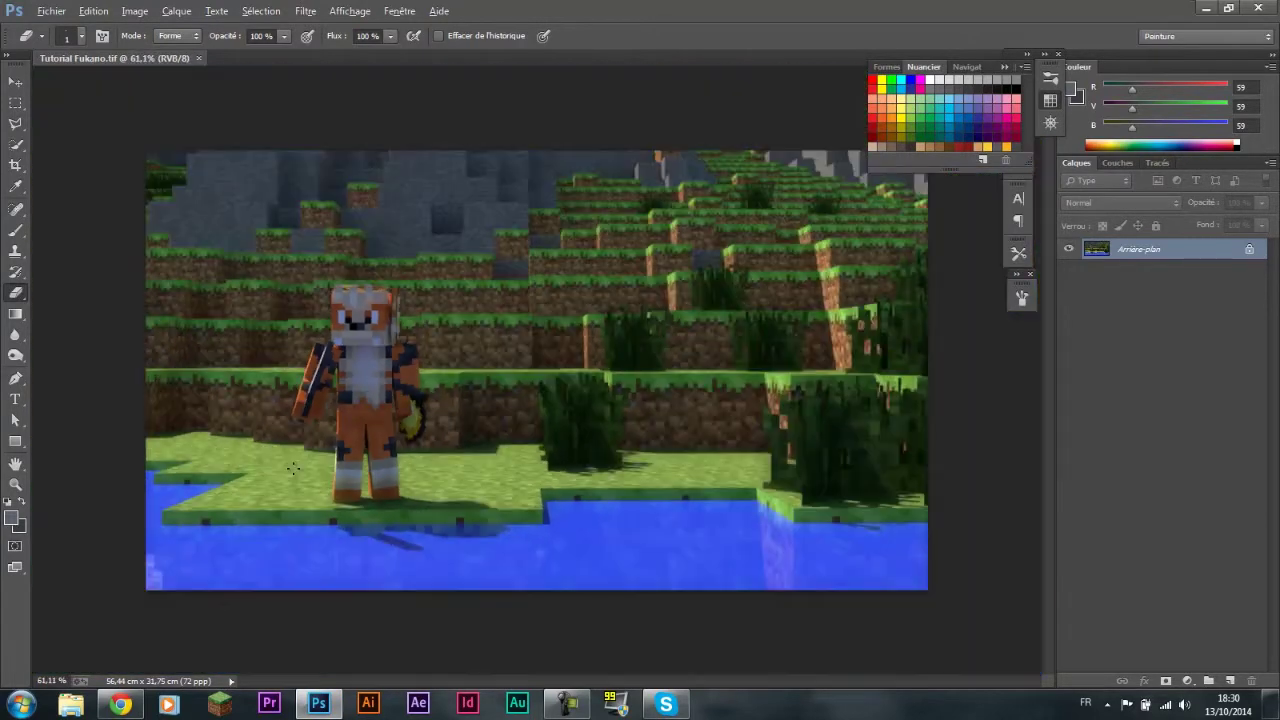
scroll(624, 251, "up", 1)
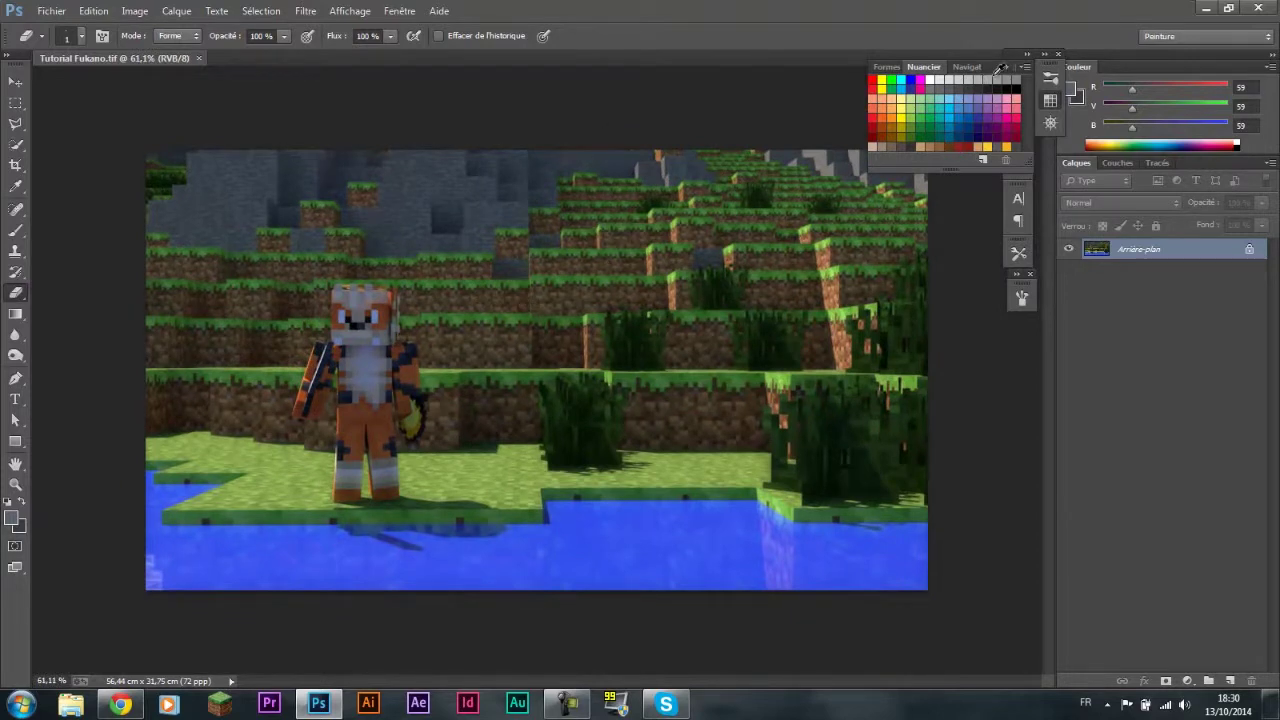
left_click(1006, 66)
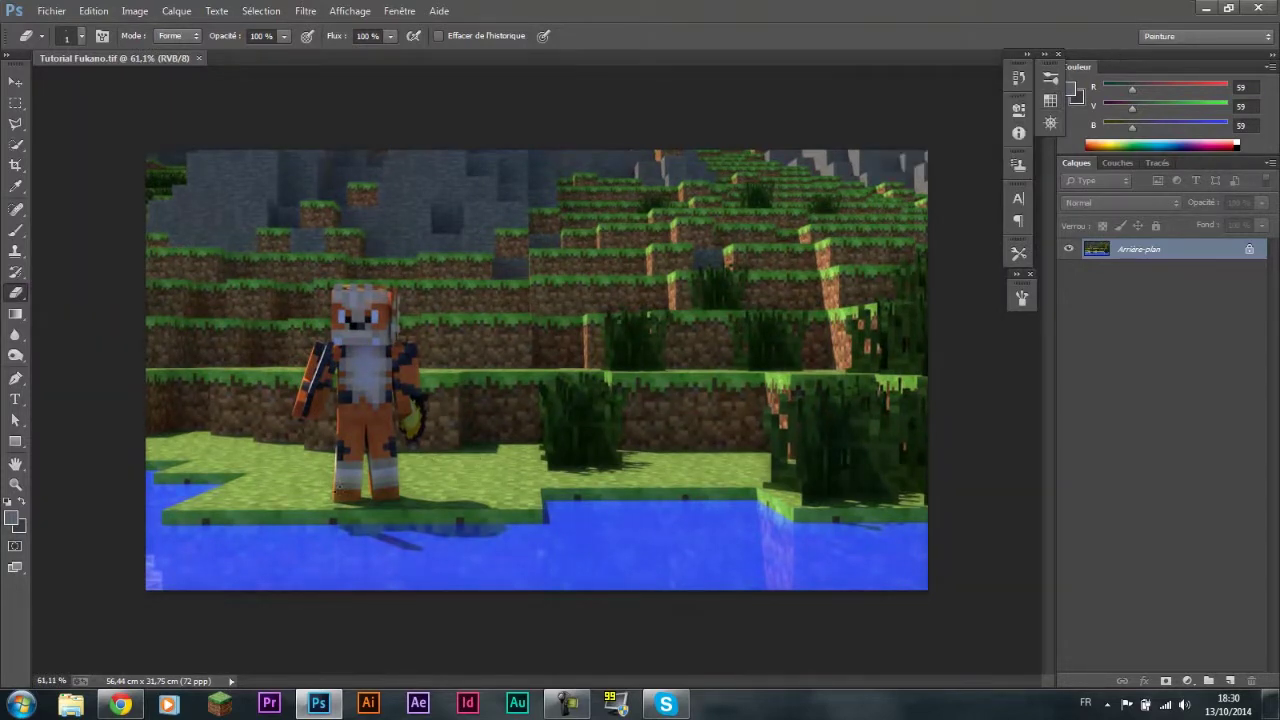
left_click(1175, 39)
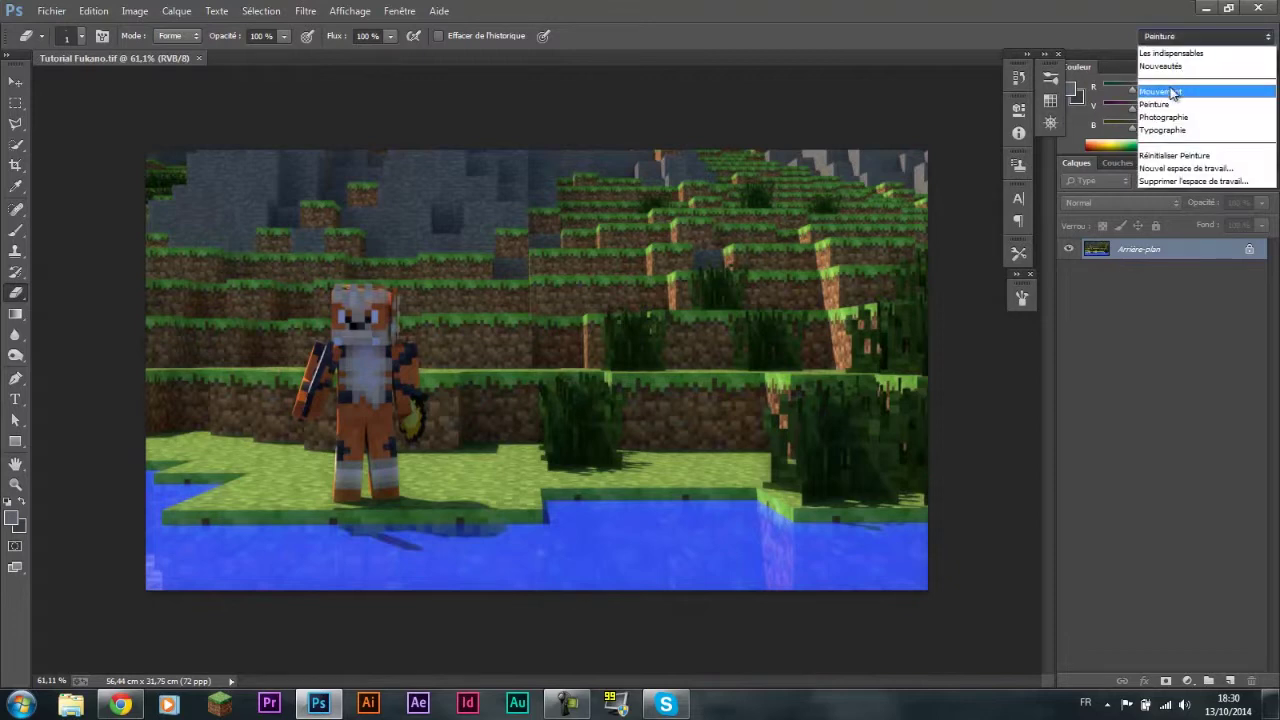
left_click(1176, 117)
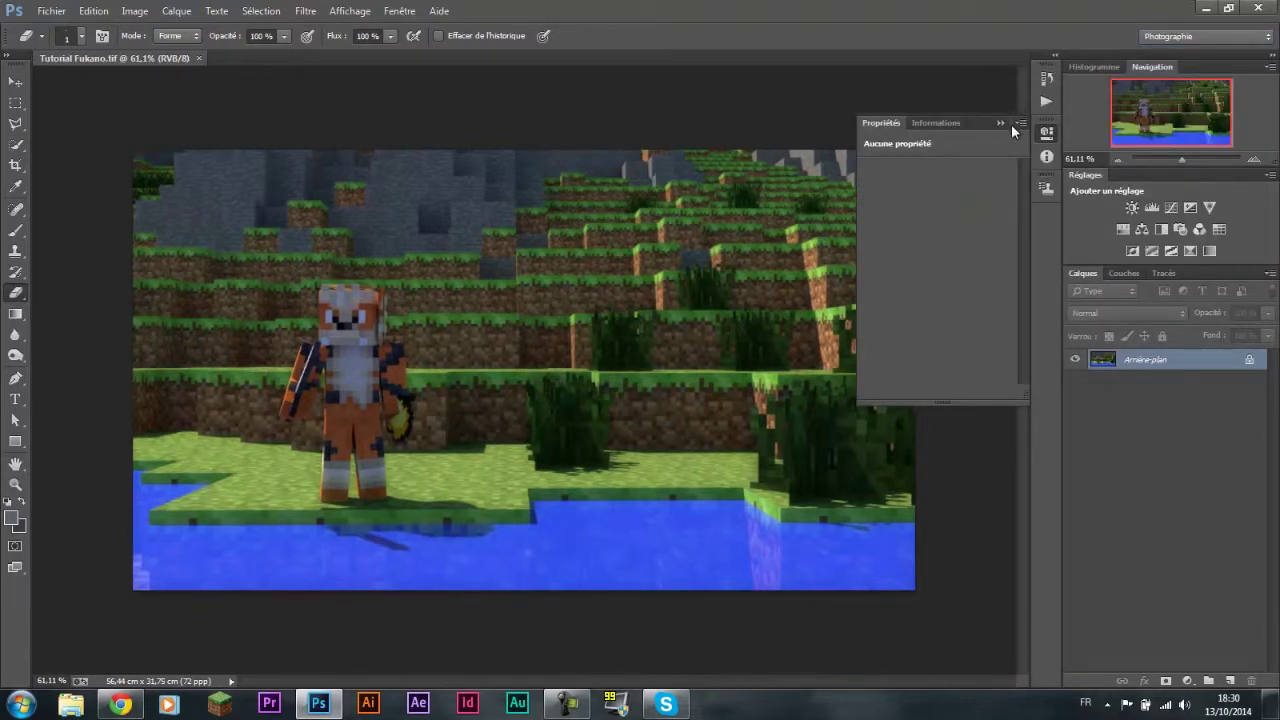
left_click(1002, 123)
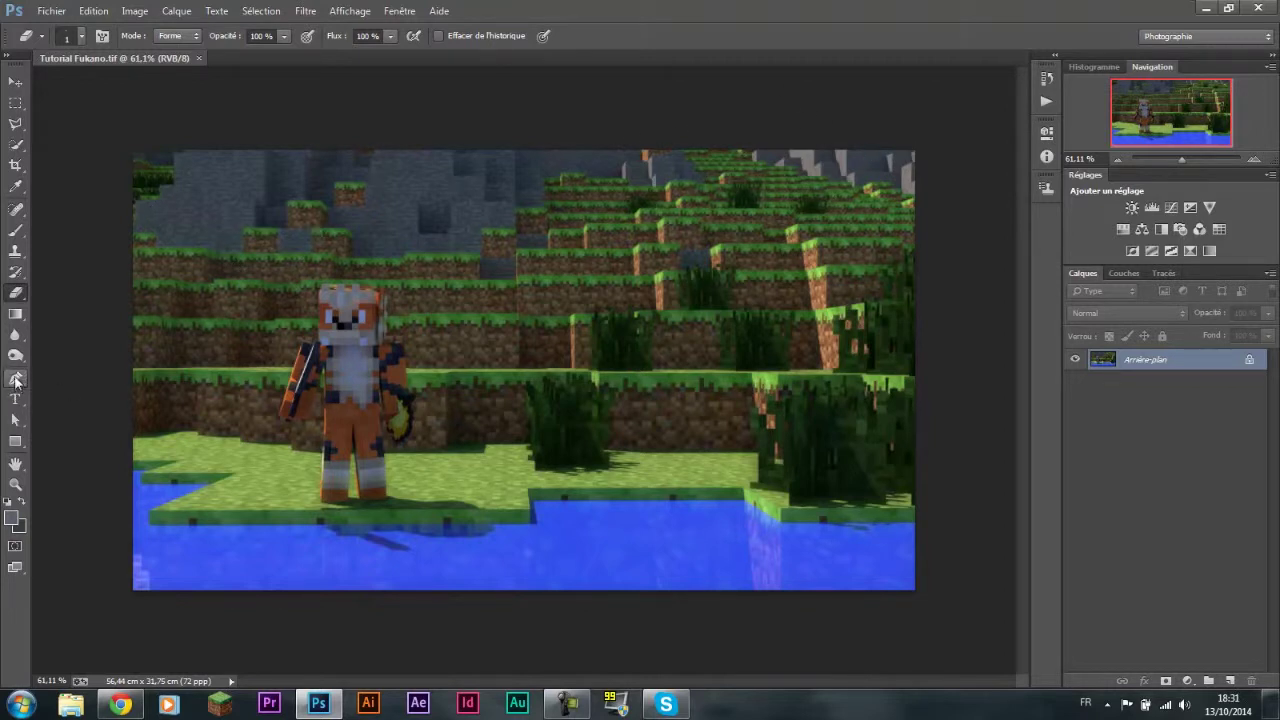
Step: Quick-select the grey rock band across the top, using Alt to subtract stray areas
left_click(14, 147)
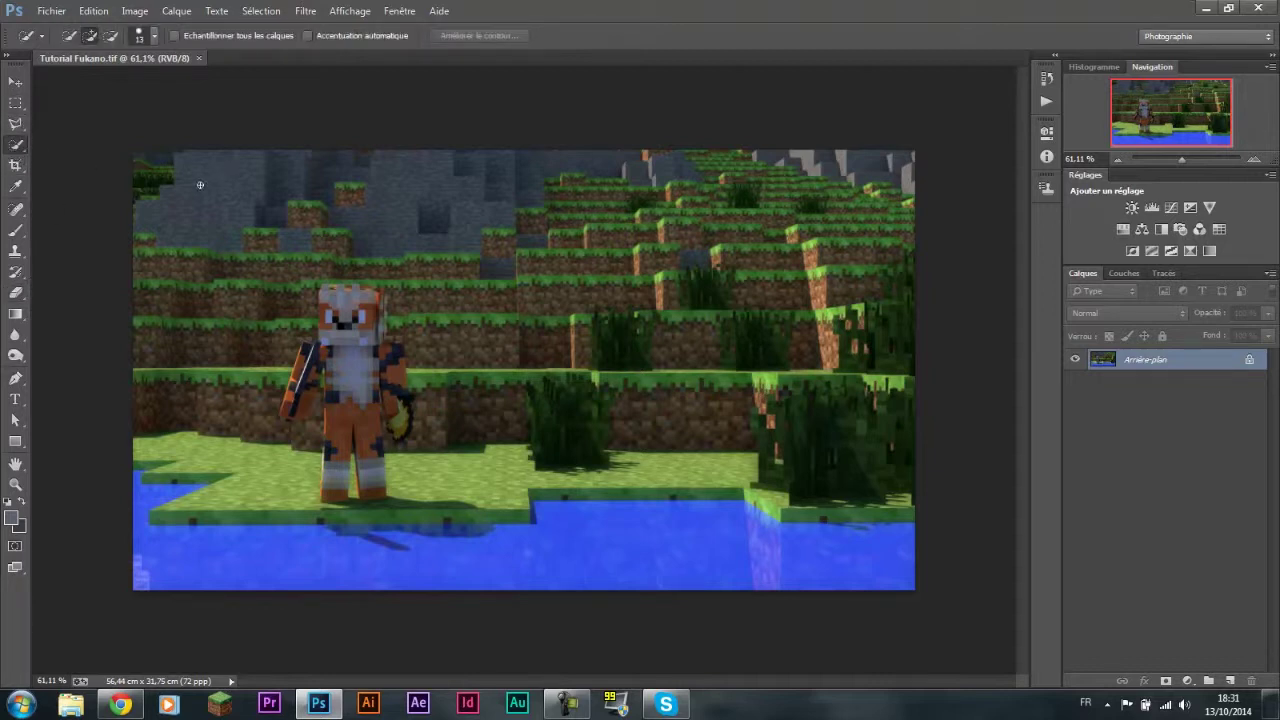
right_click(16, 146)
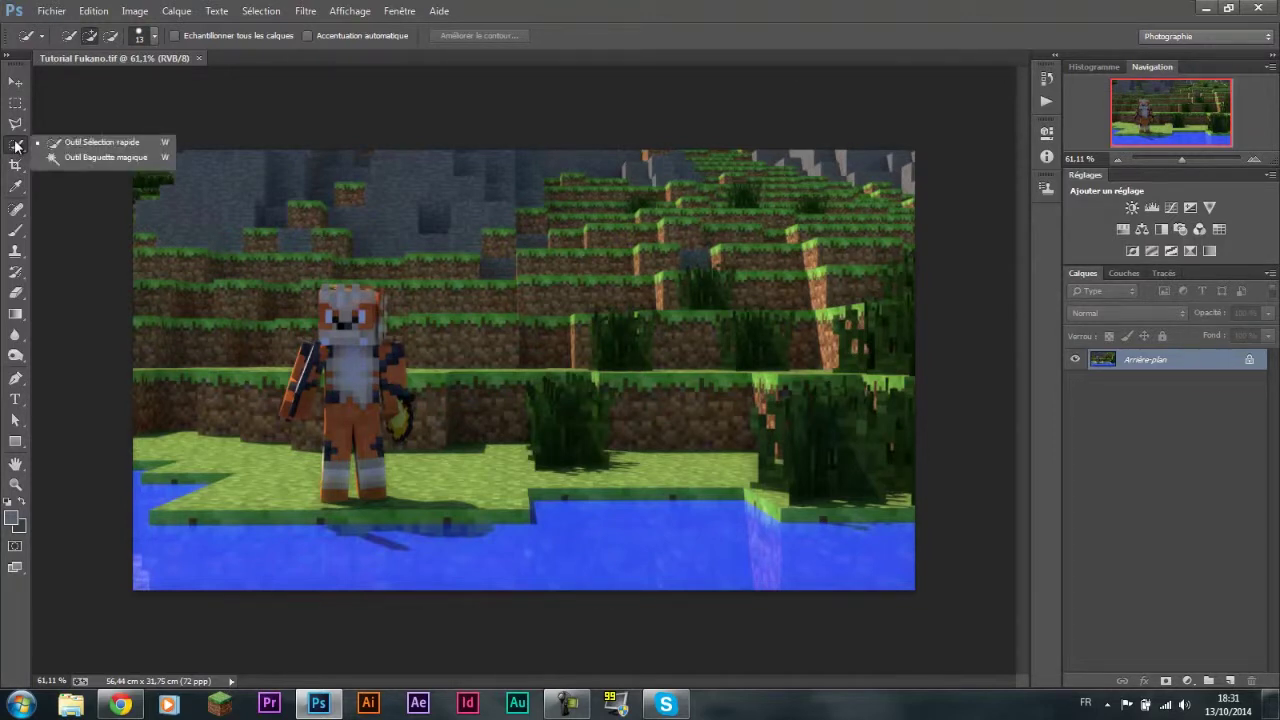
left_click(18, 148)
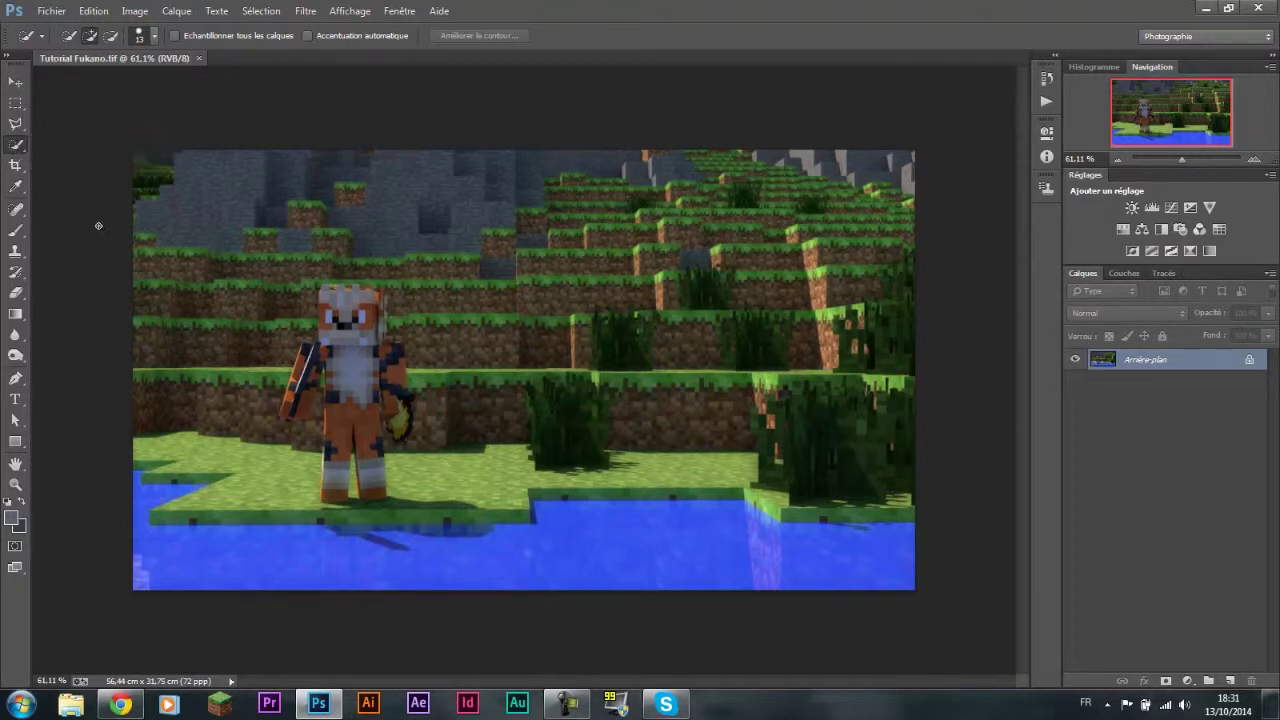
mouse_move(142, 165)
left_mouse_down()
mouse_move(310, 195)
mouse_move(496, 188)
mouse_move(600, 155)
mouse_move(840, 165)
mouse_move(905, 180)
mouse_move(724, 178)
mouse_move(895, 205)
mouse_move(914, 236)
left_mouse_up()
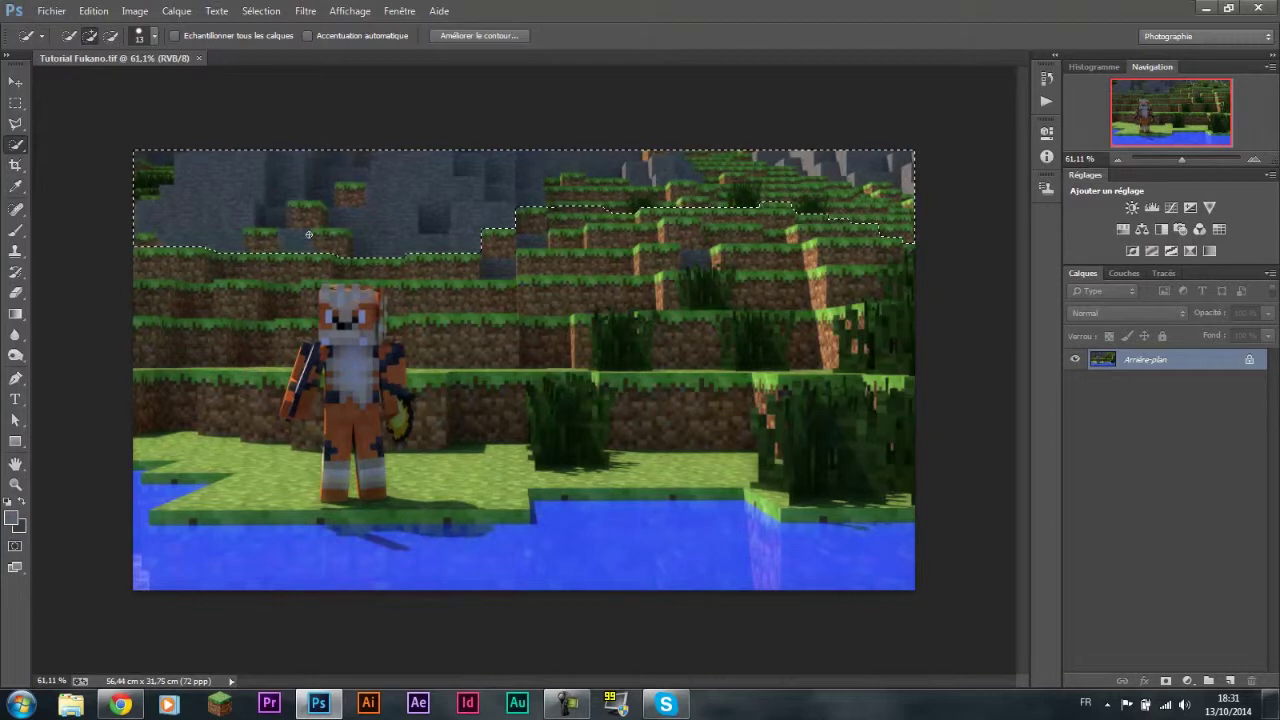
left_click_drag(538, 218, 560, 226)
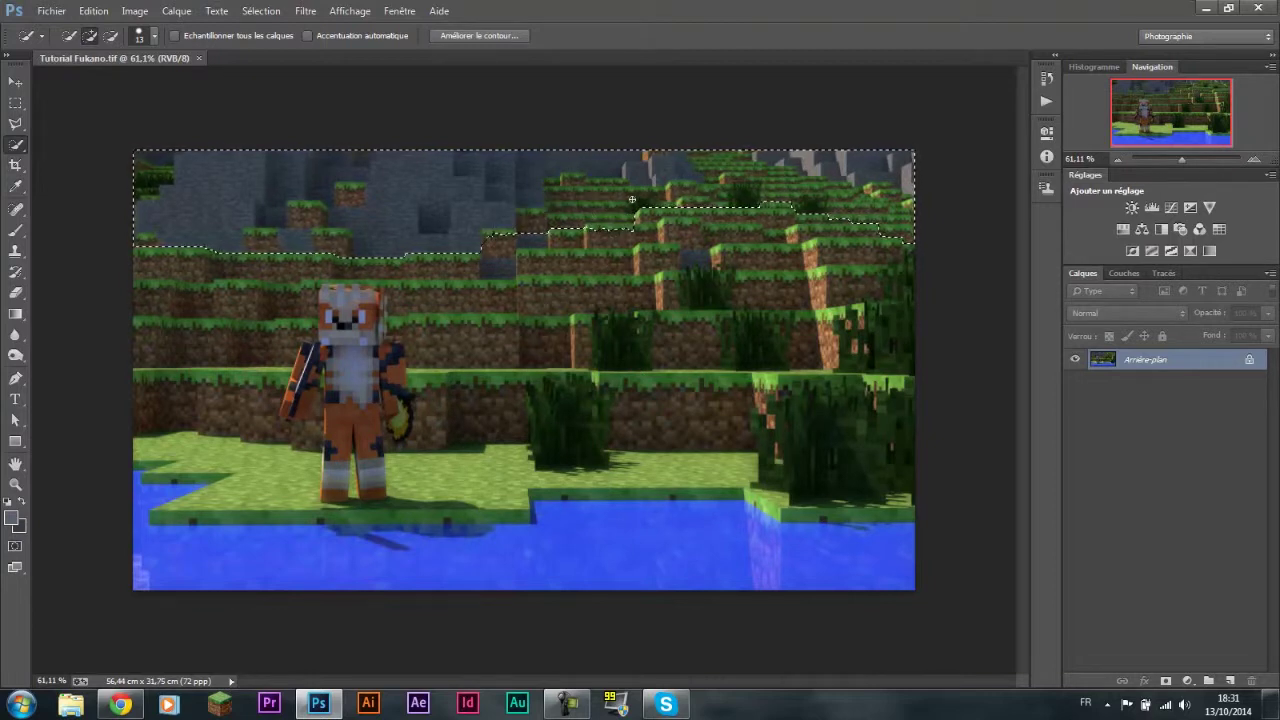
left_click_drag(533, 241, 498, 253)
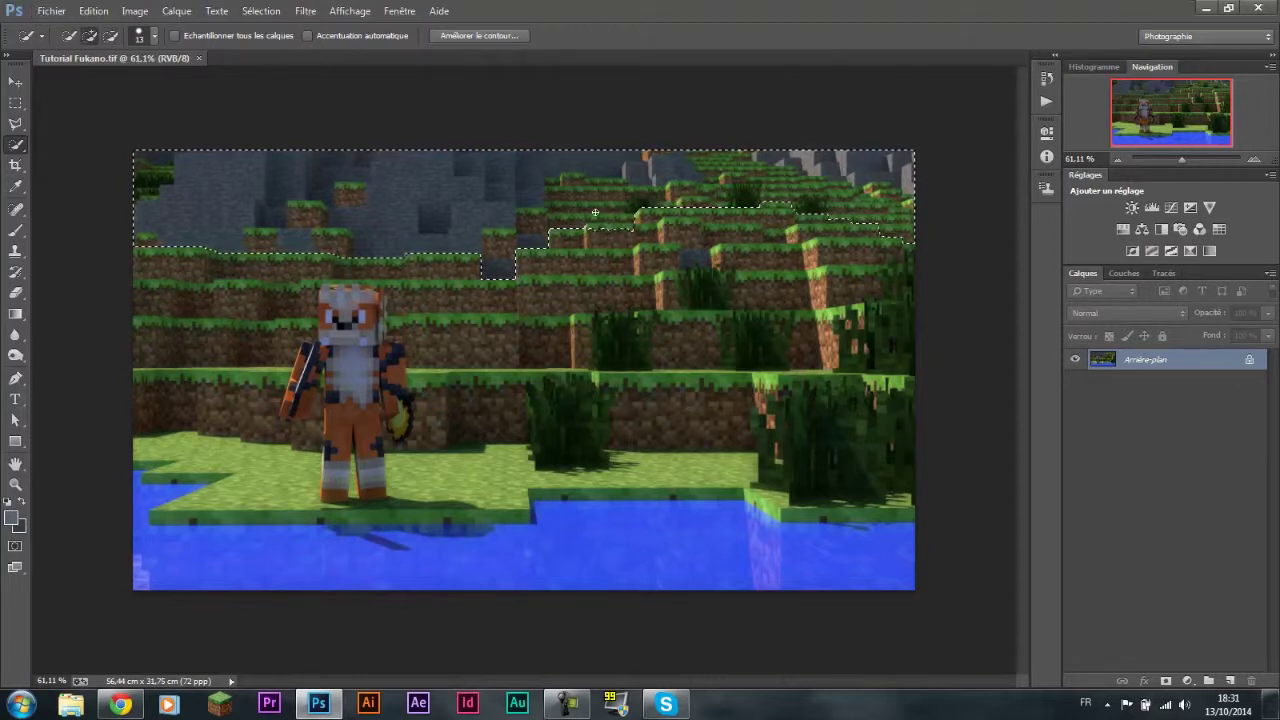
key("alt")
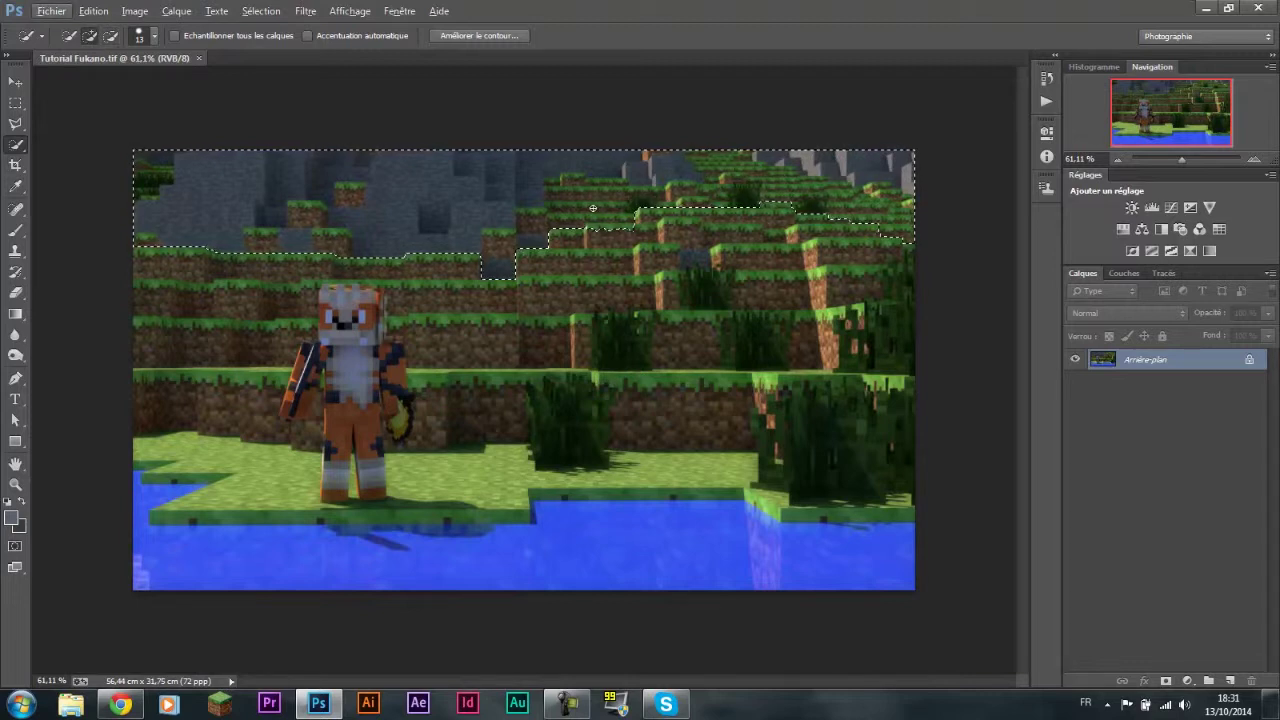
key("alt")
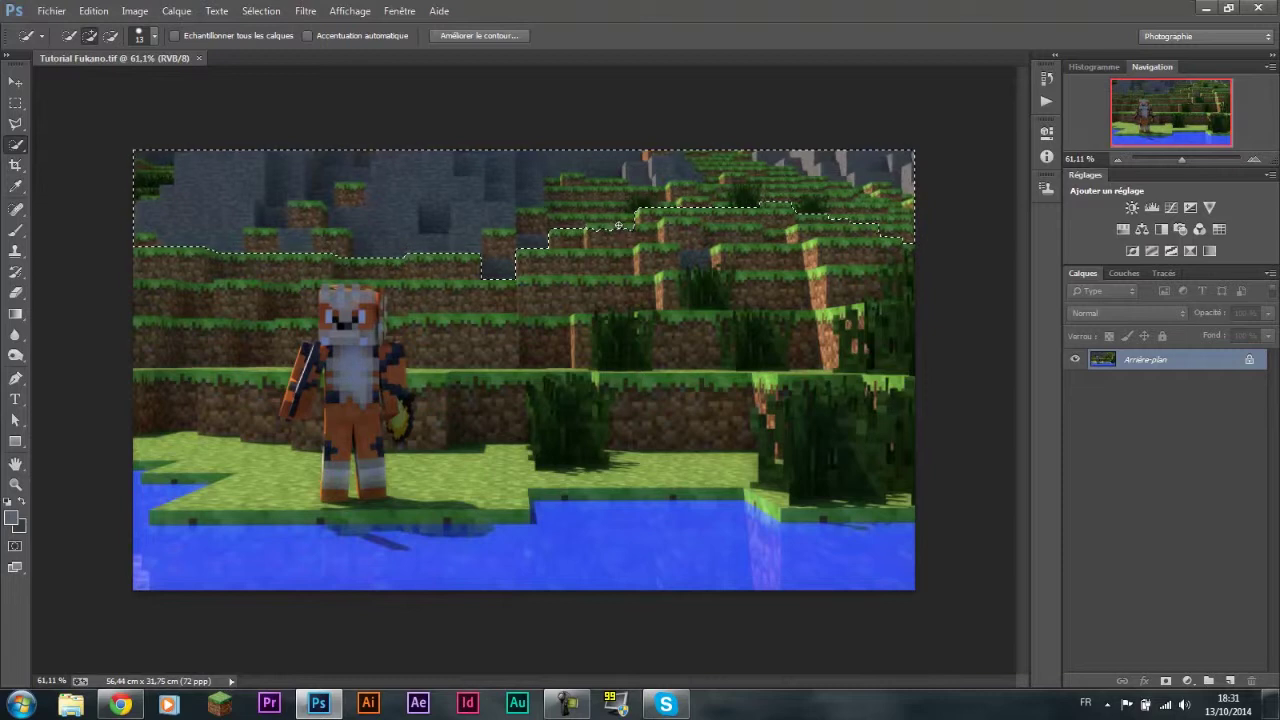
key("alt")
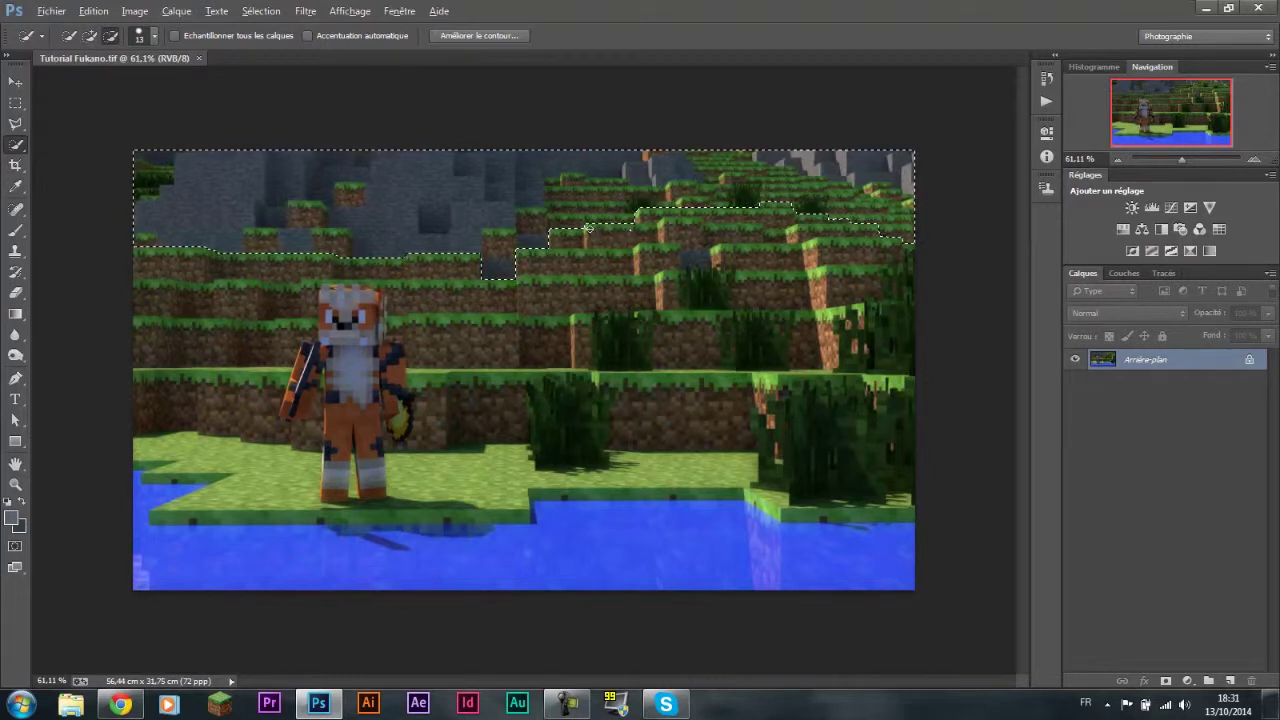
key("alt")
key("alt")
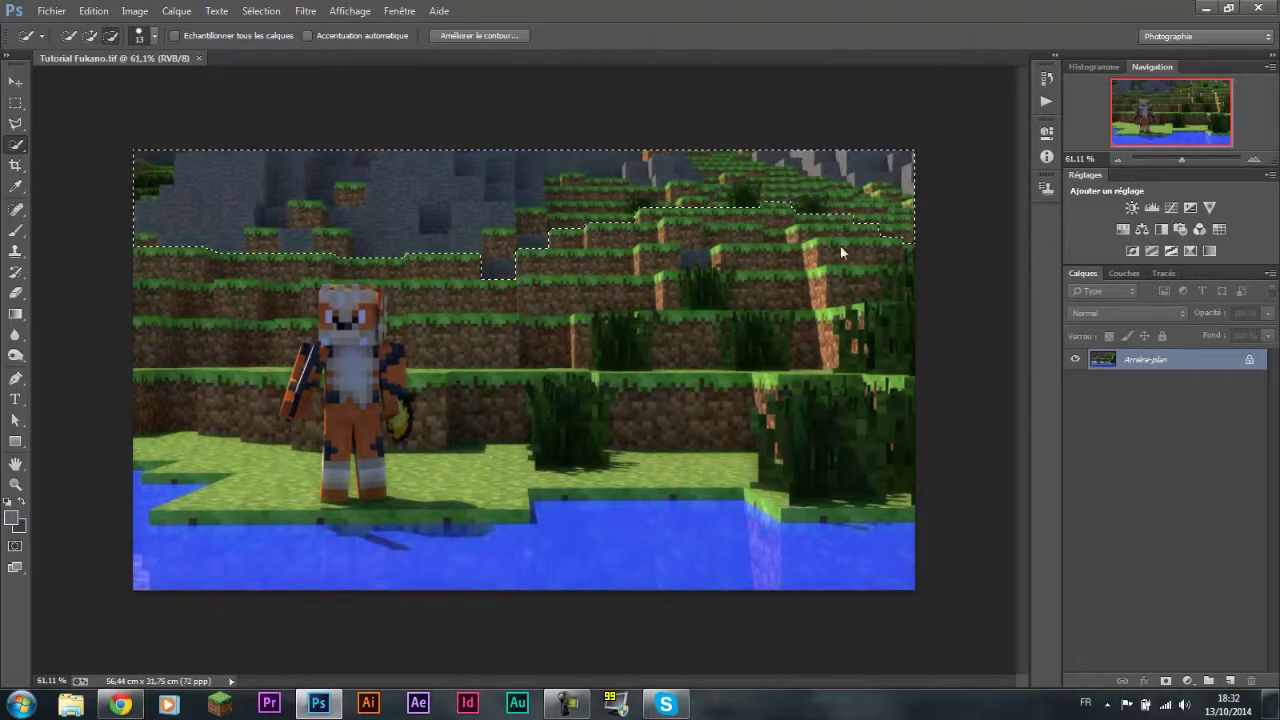
Step: Apply Flou de l'objectif to the selected rocks with Rayon about 5 and lowered blade curvature
left_click(250, 11)
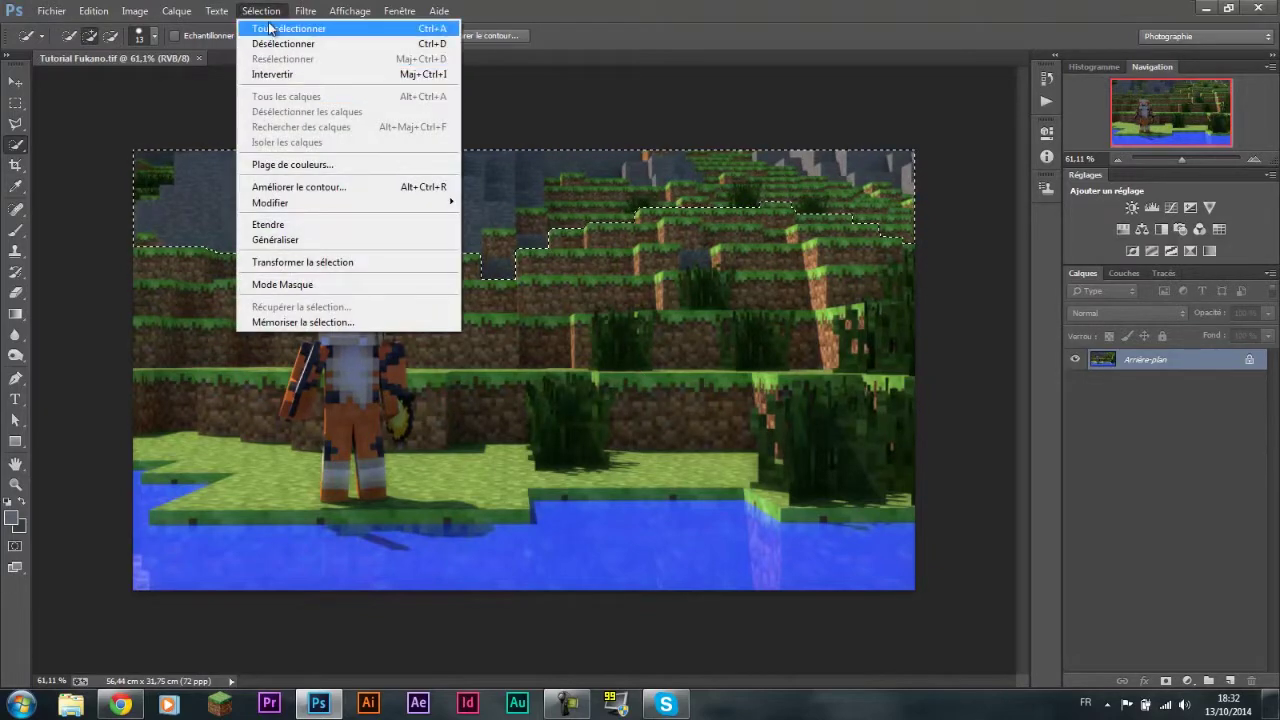
left_click(305, 11)
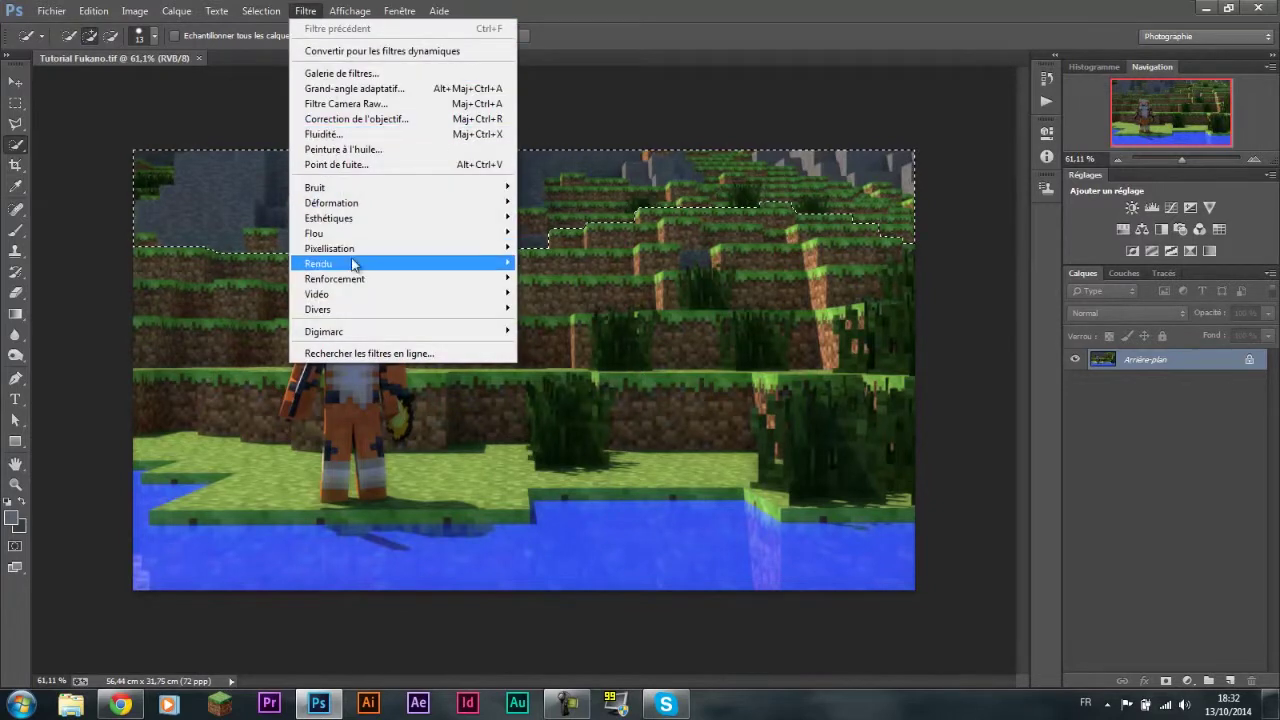
mouse_move(400, 233)
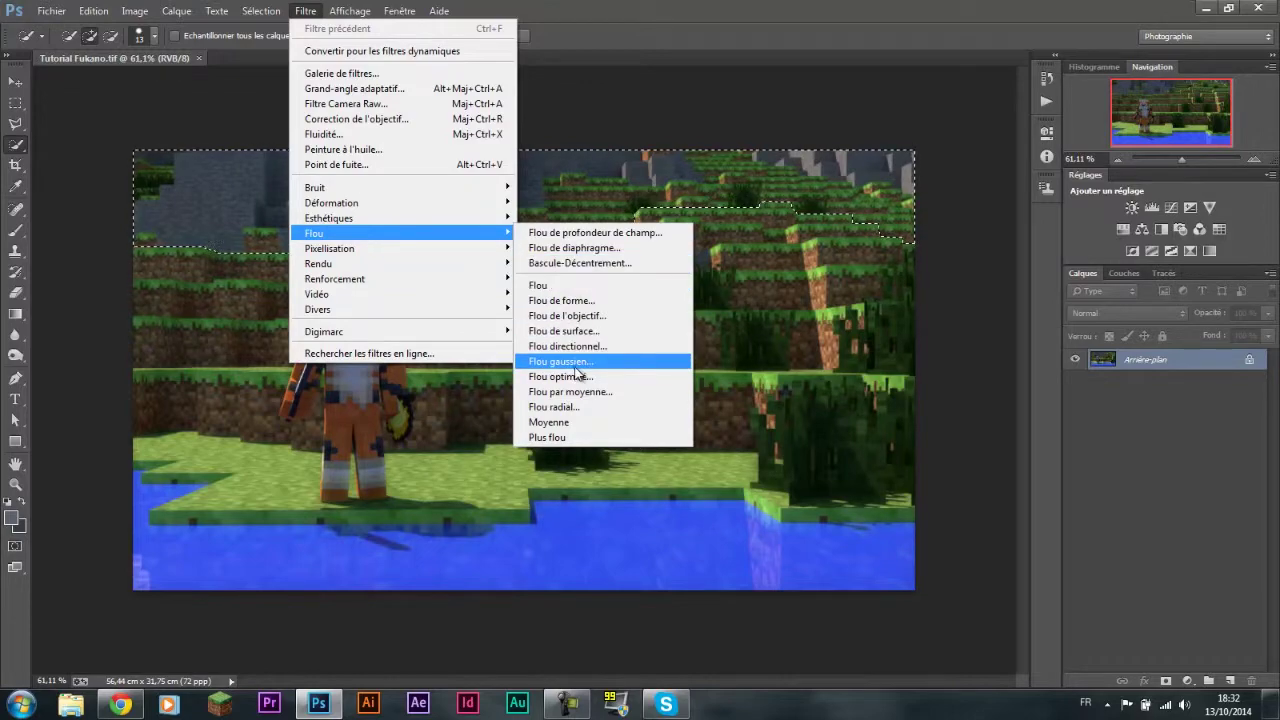
left_click(577, 316)
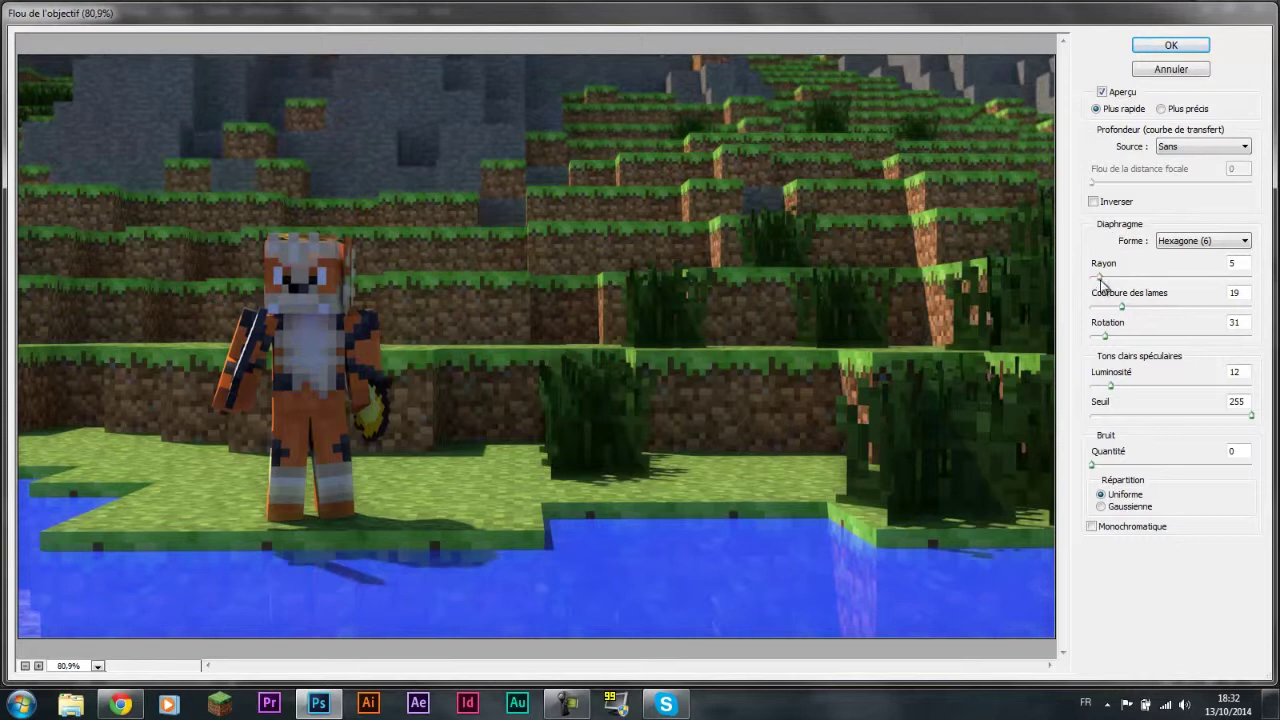
left_click_drag(1100, 277, 1106, 277)
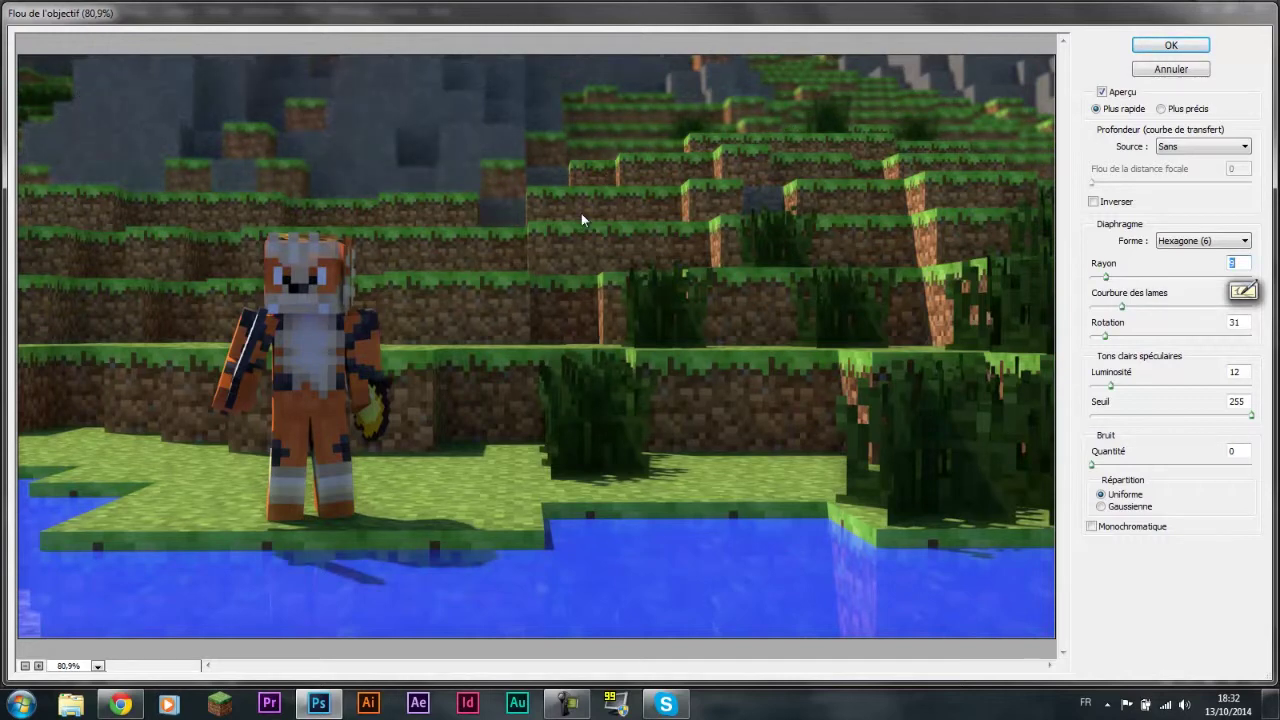
left_click(1105, 278)
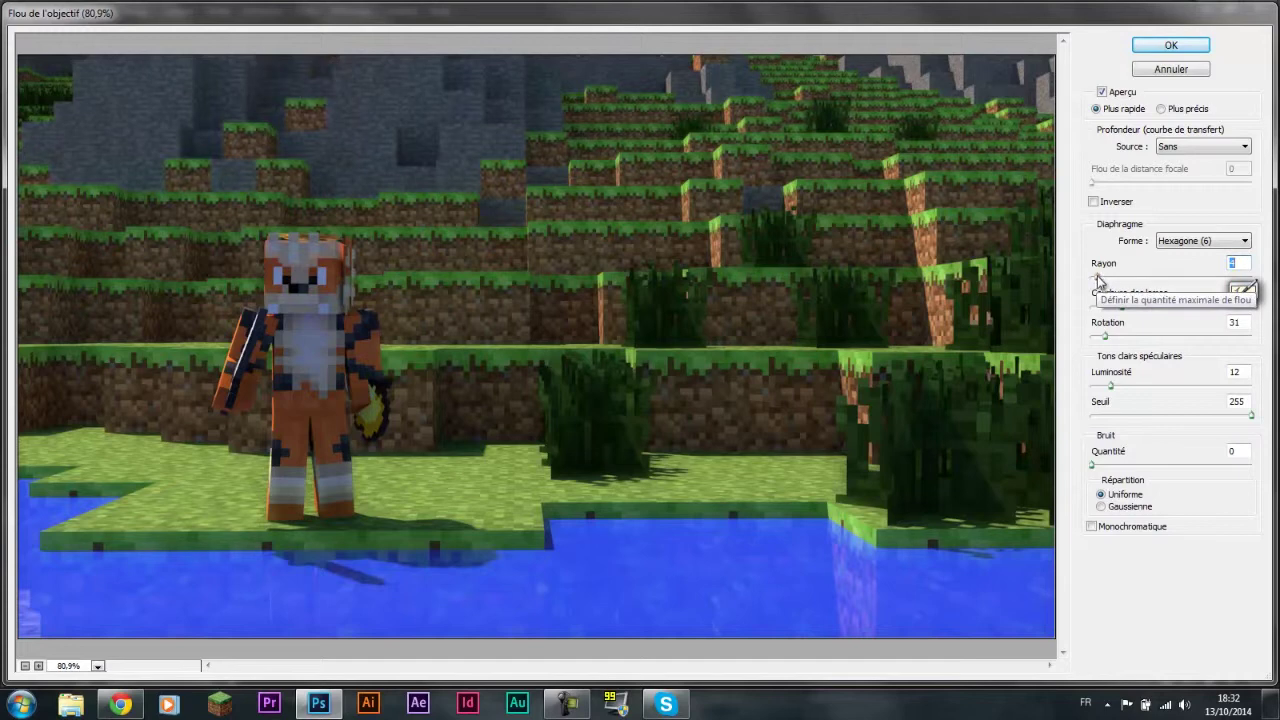
left_click(1114, 308)
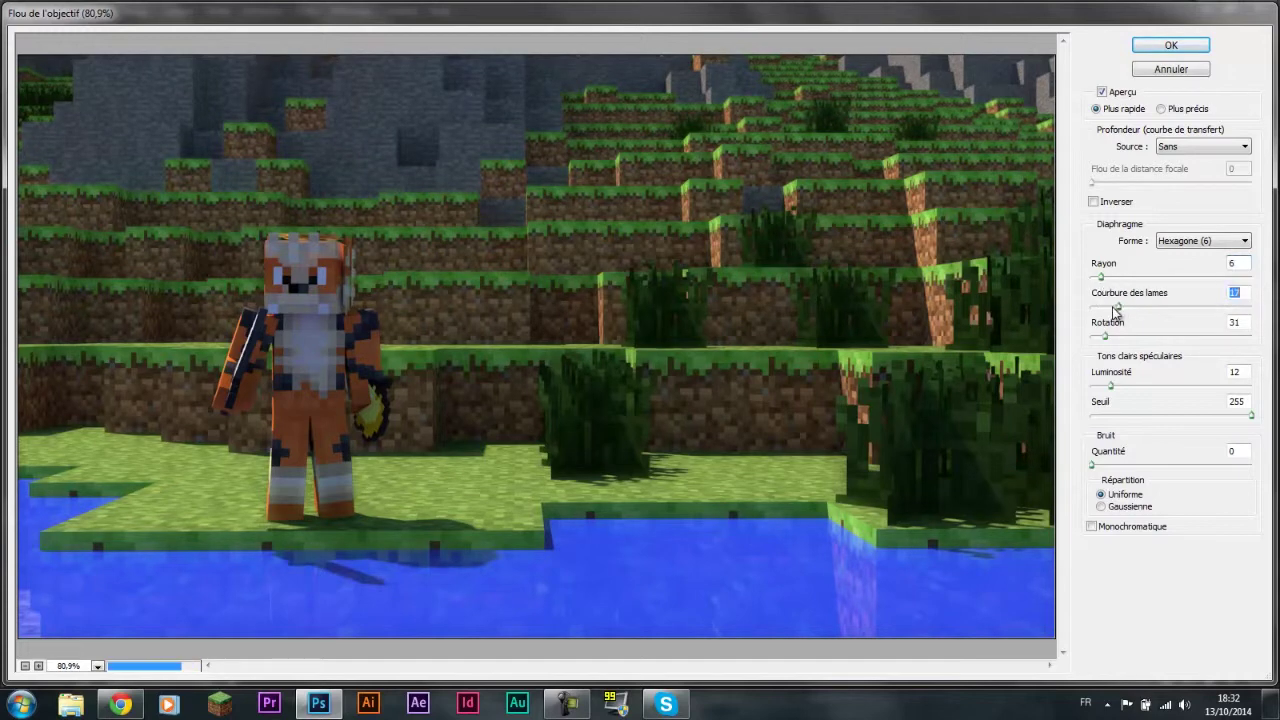
left_click_drag(1116, 312, 1109, 312)
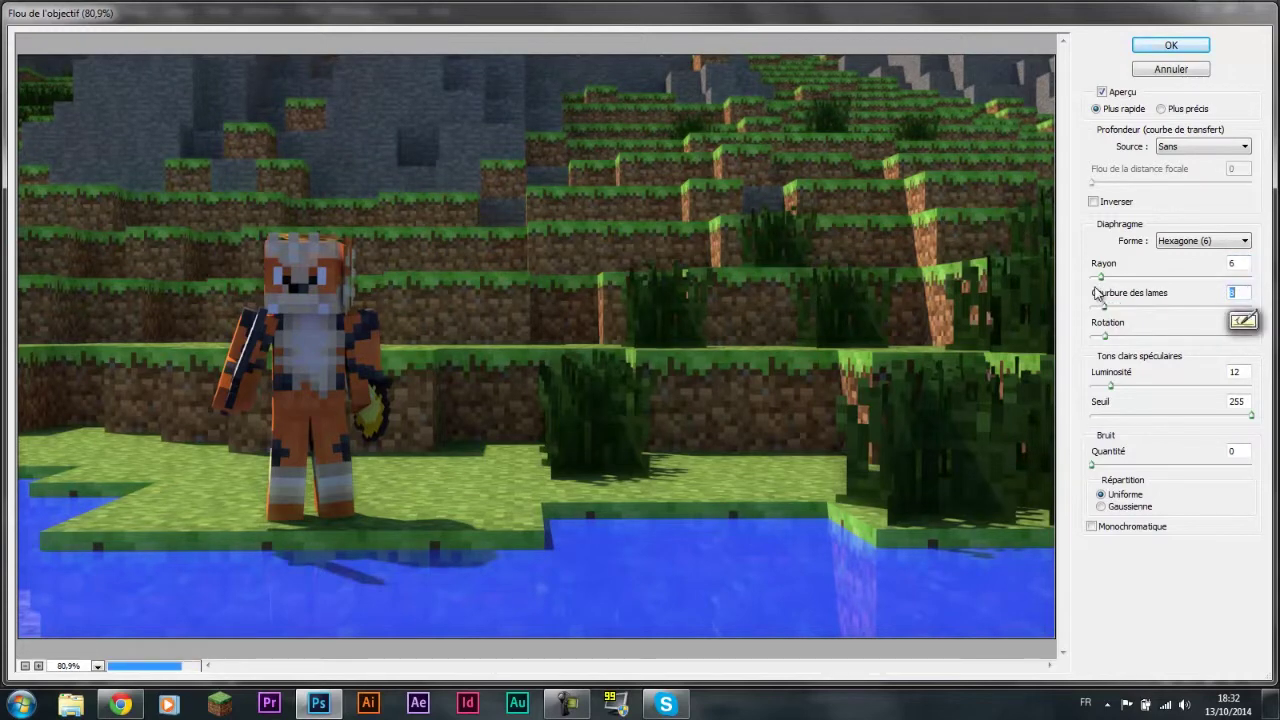
left_click(1100, 279)
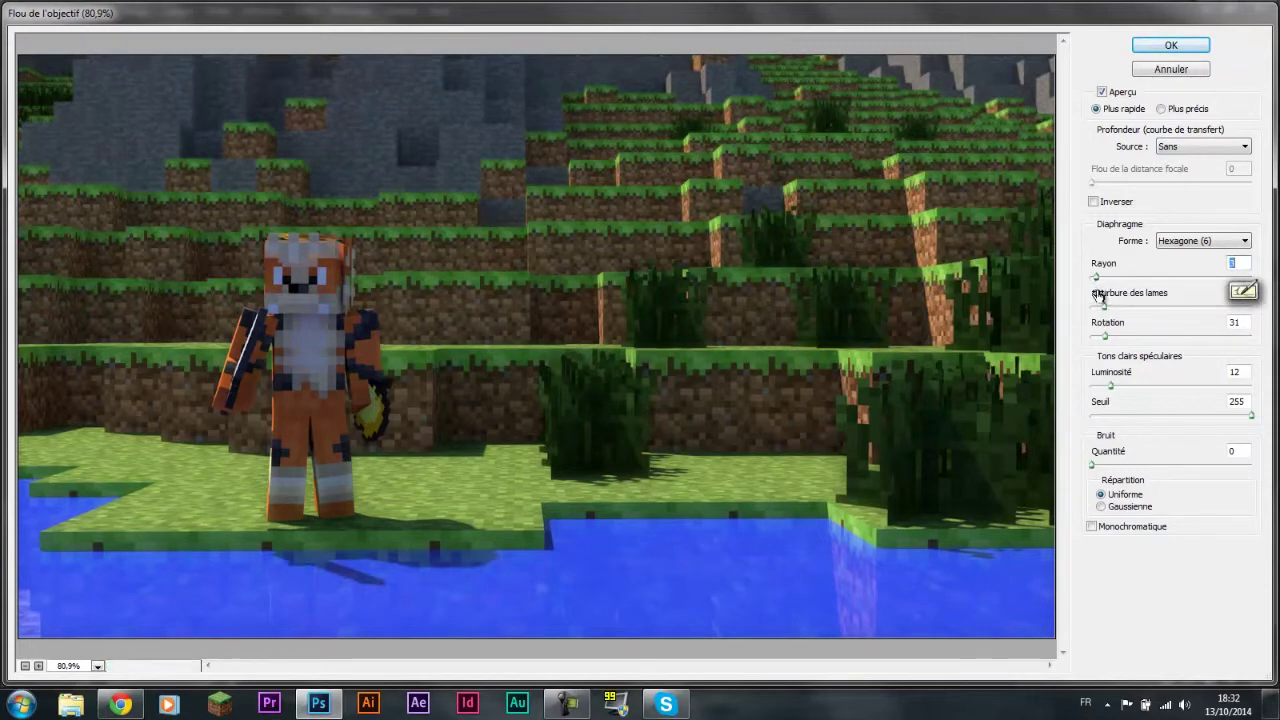
left_click(1095, 297)
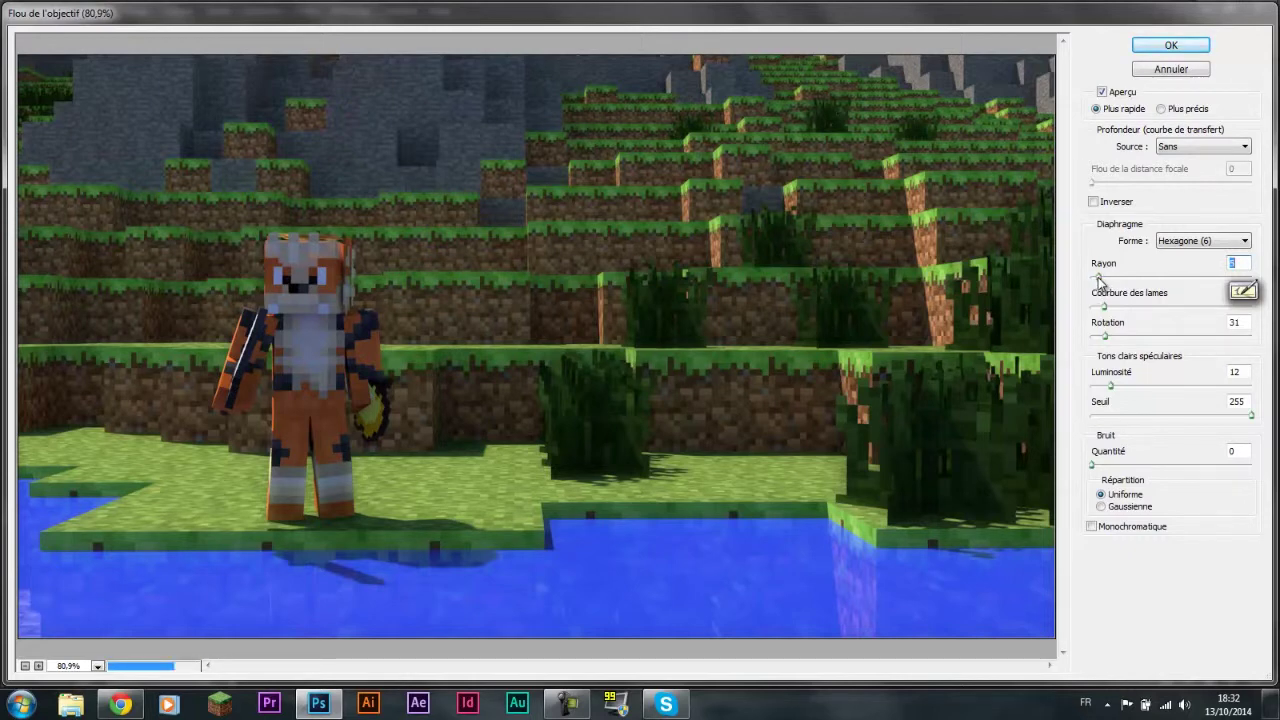
left_click(1162, 54)
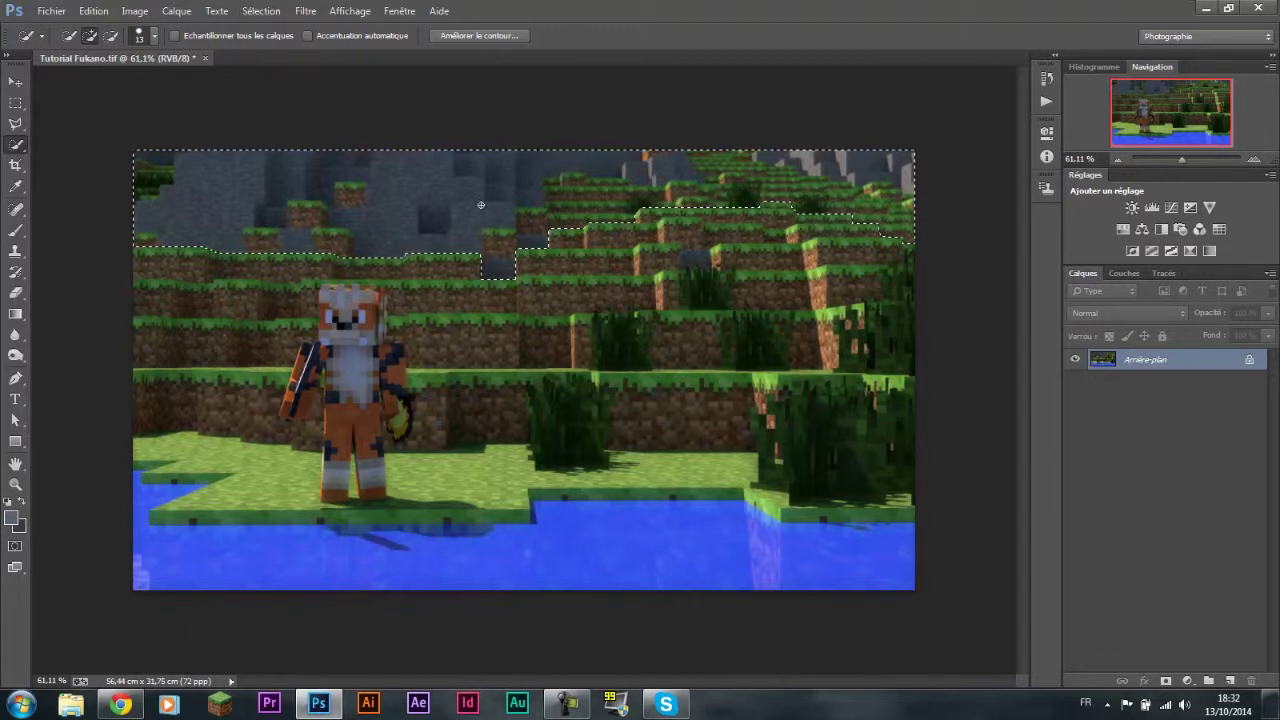
Step: Deselect the previous rock selection
left_click(258, 11)
left_click(283, 46)
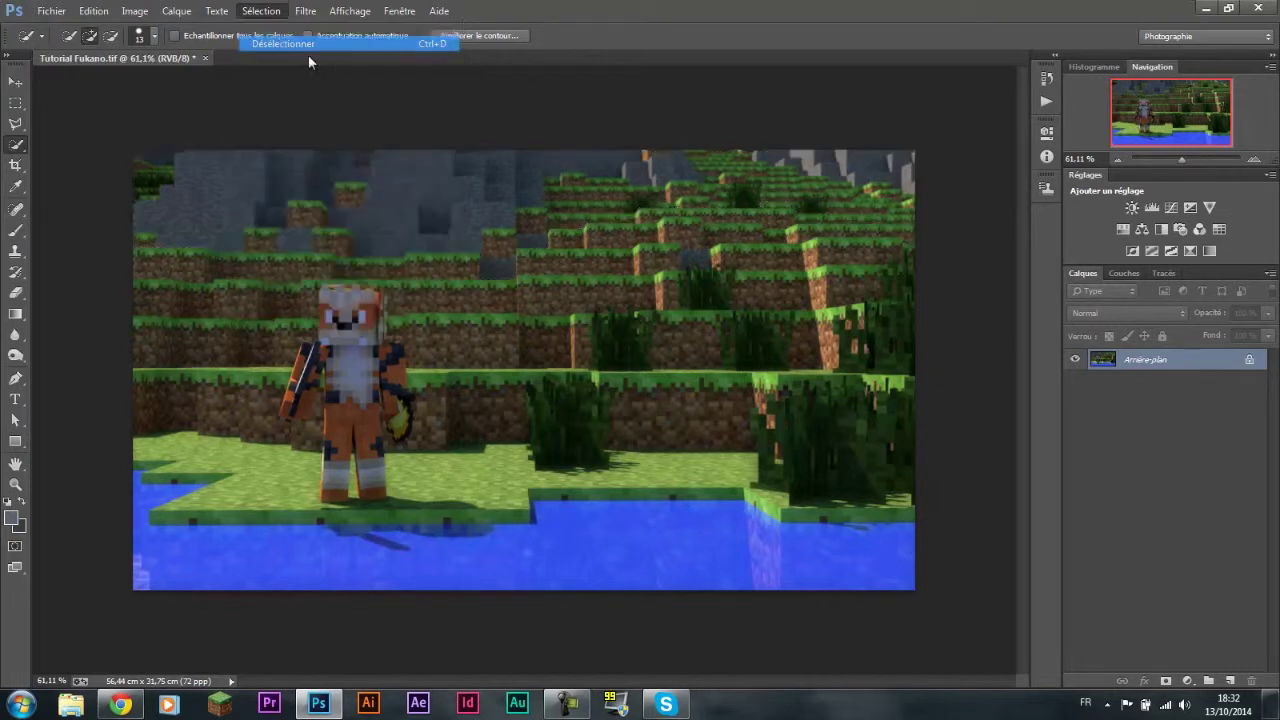
left_click(260, 11)
left_click(550, 138)
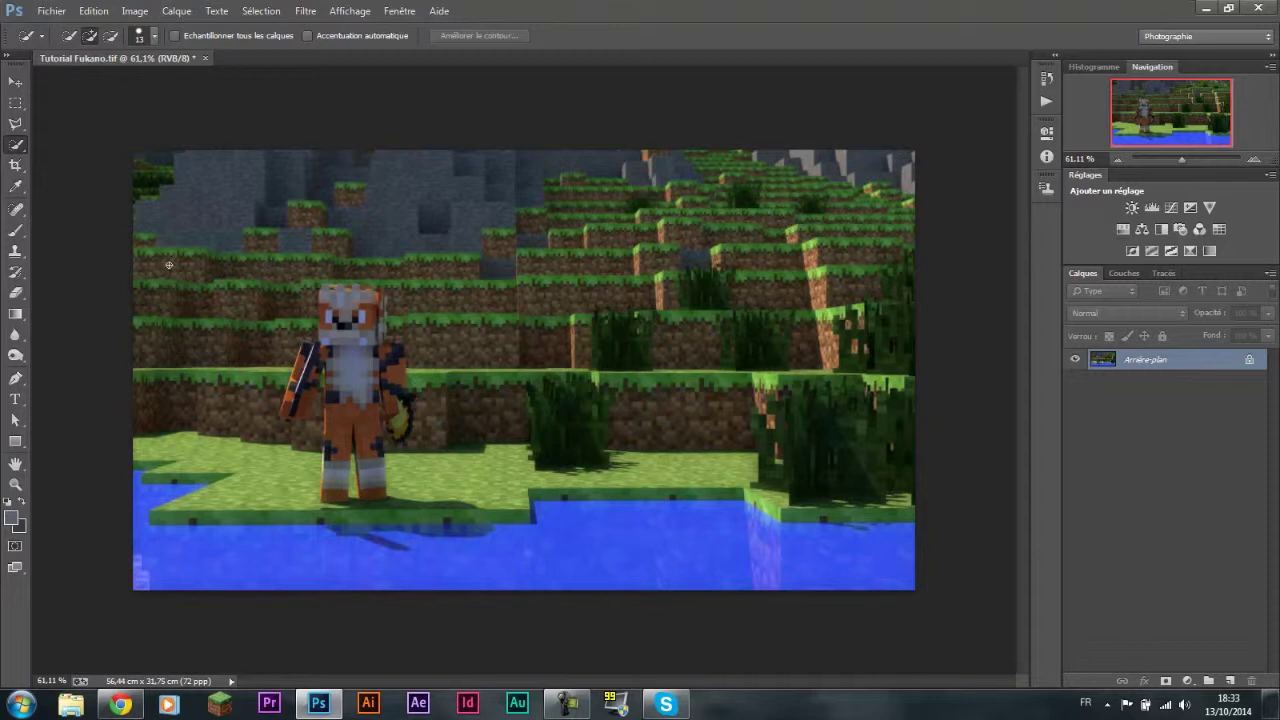
Step: Quick-select the background grass terraces, subtracting the grey rock and right-edge tall grass
left_click(140, 178)
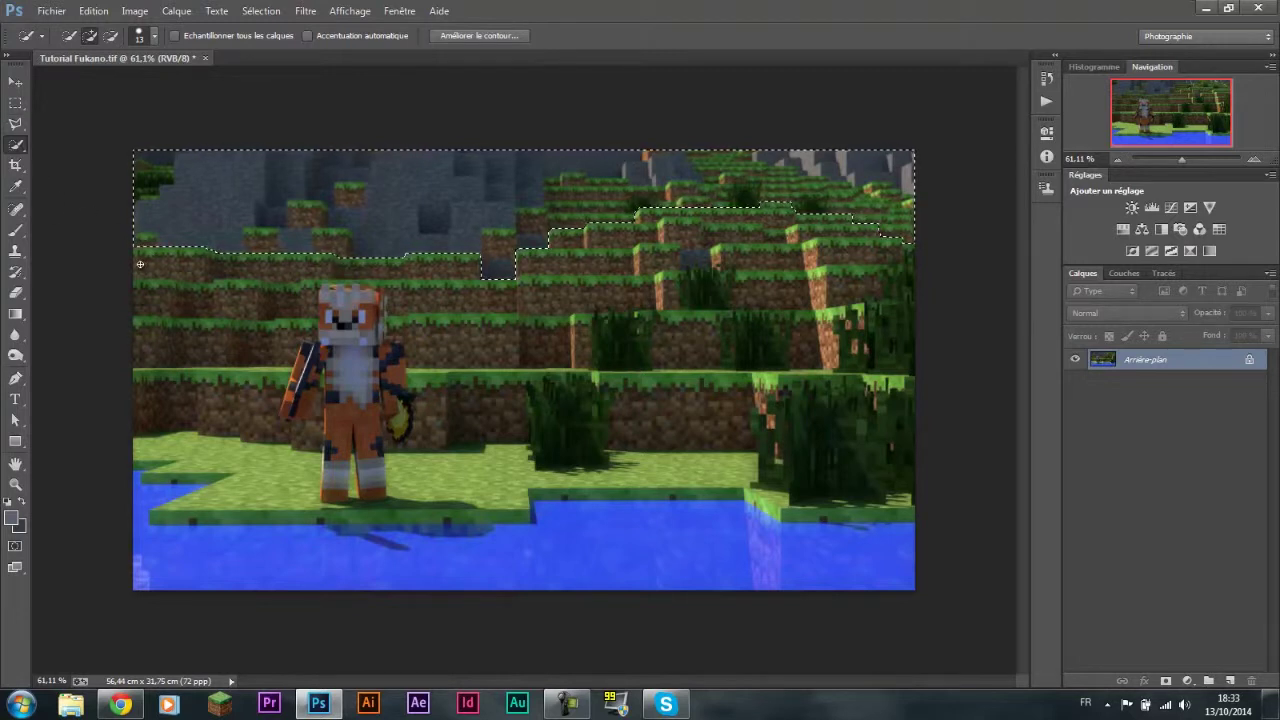
left_click_drag(144, 264, 300, 268)
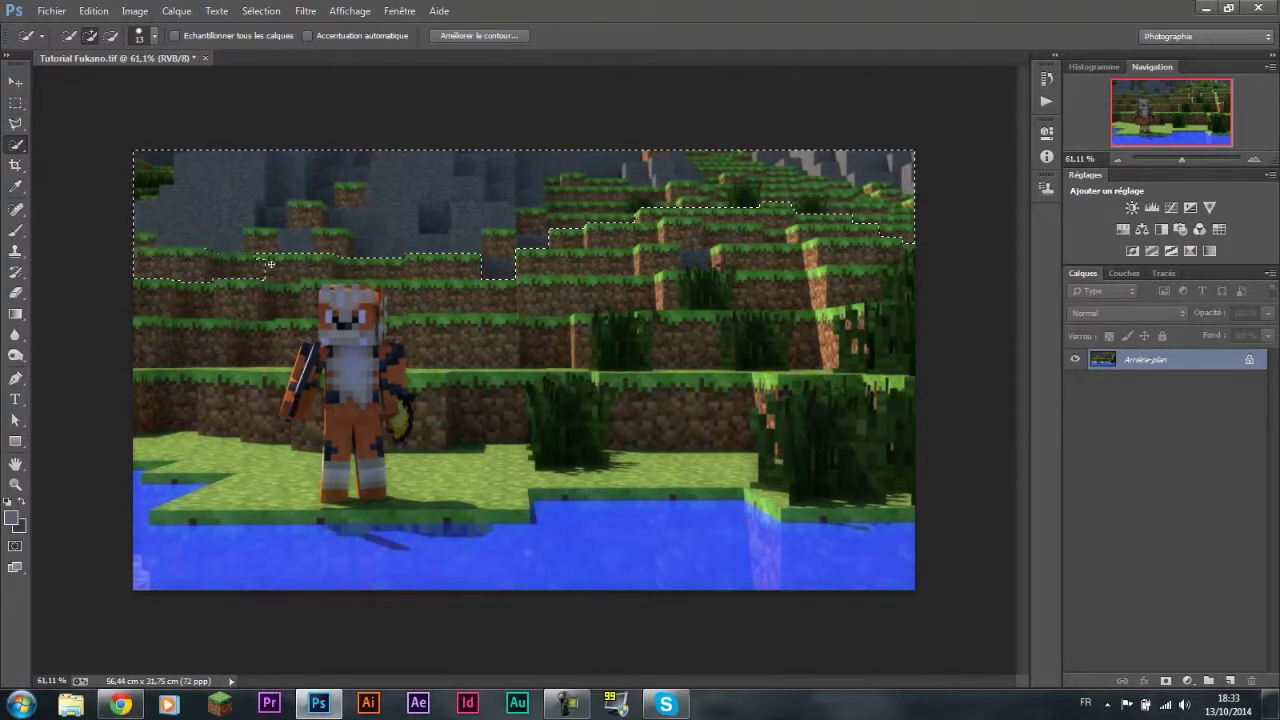
mouse_move(244, 230)
left_mouse_down()
mouse_move(876, 167)
mouse_move(447, 268)
left_mouse_up()
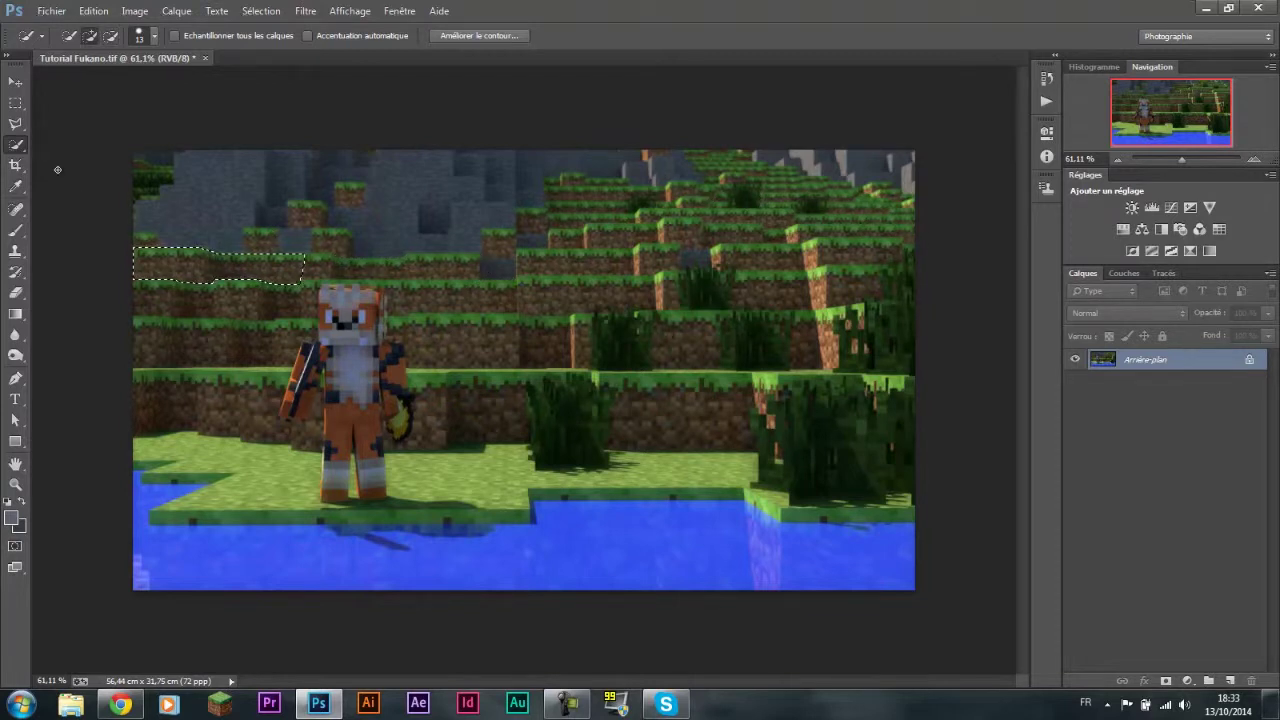
left_click_drag(312, 272, 381, 272)
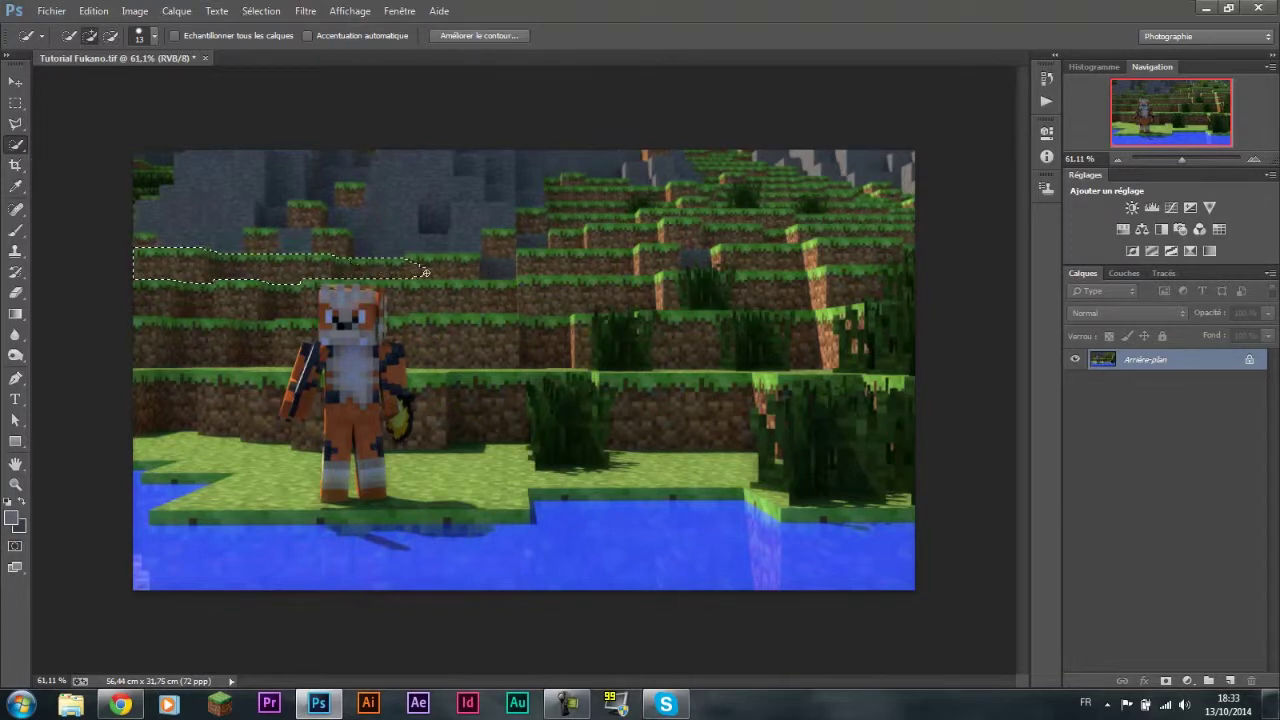
left_click_drag(381, 272, 567, 268)
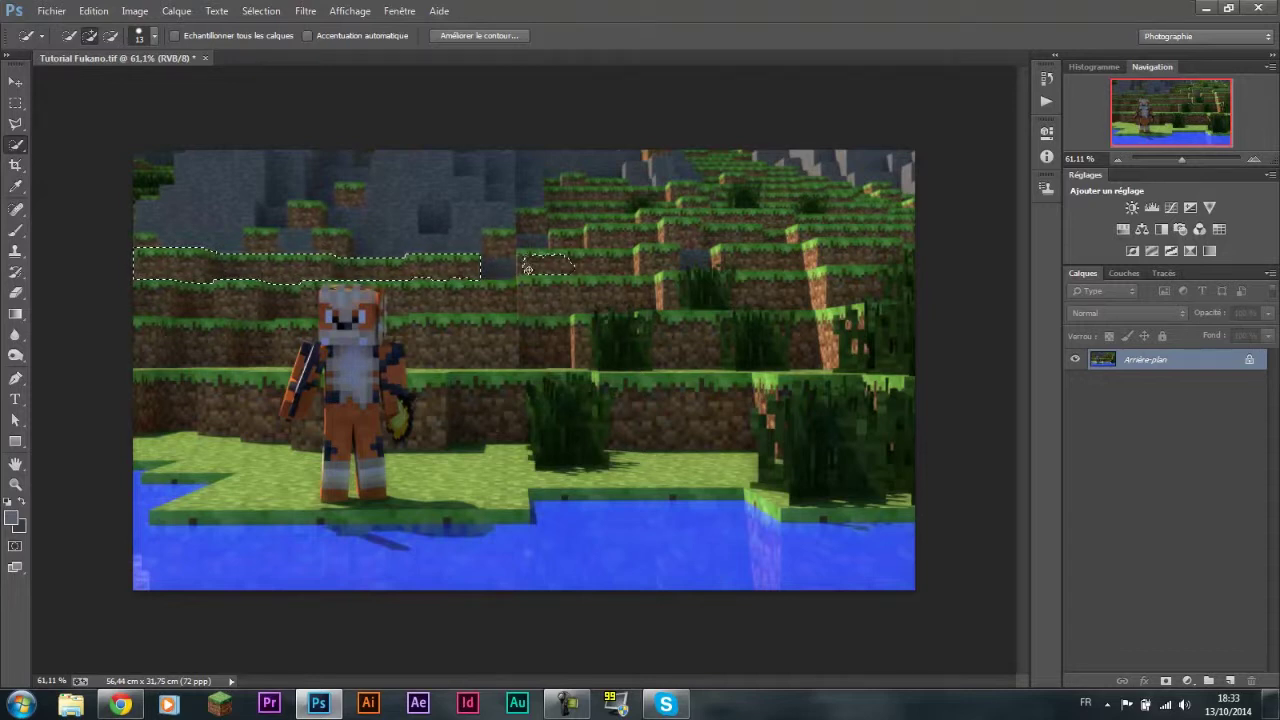
mouse_move(524, 256)
left_mouse_down()
mouse_move(625, 266)
mouse_move(804, 233)
mouse_move(760, 222)
mouse_move(880, 242)
mouse_move(918, 263)
left_mouse_up()
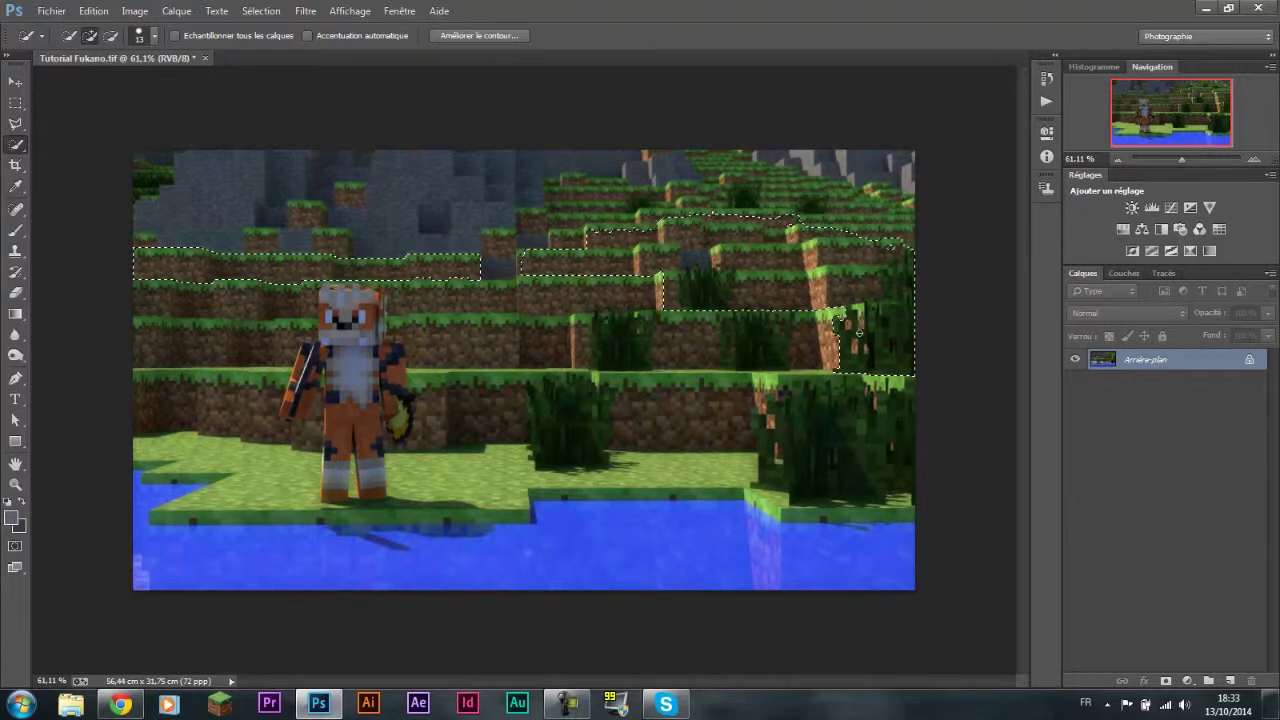
left_click(864, 333, "alt")
mouse_move(899, 376)
left_mouse_down()
mouse_move(850, 345)
mouse_move(861, 367)
mouse_move(807, 341)
left_mouse_up()
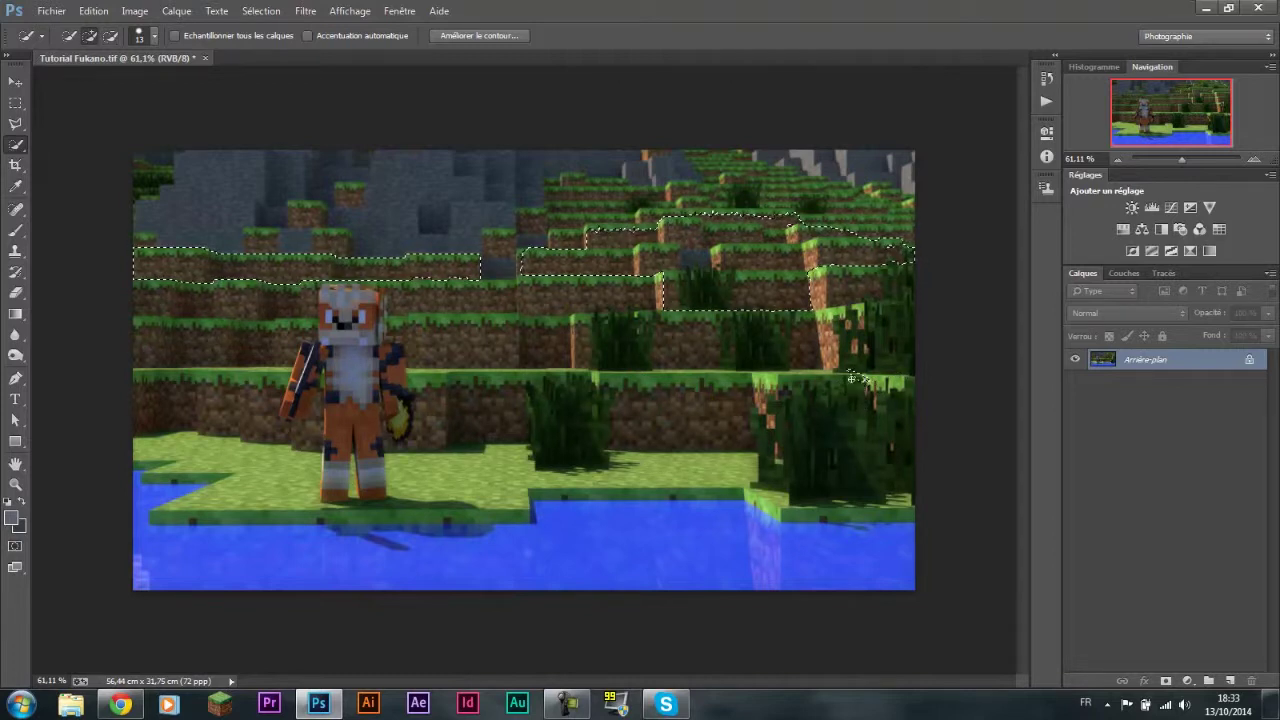
Step: Apply Flou de l'objectif with Rayon 3 to the selected grass terraces
left_click(305, 11)
mouse_move(314, 233)
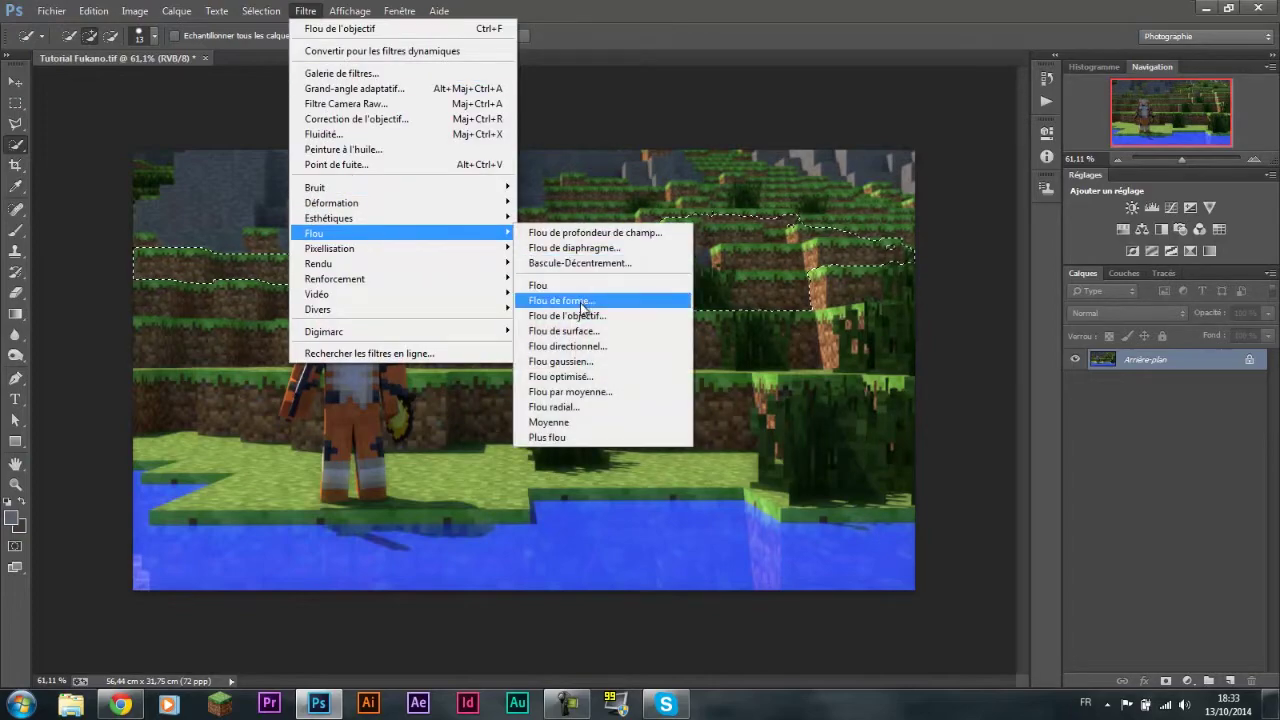
left_click(578, 318)
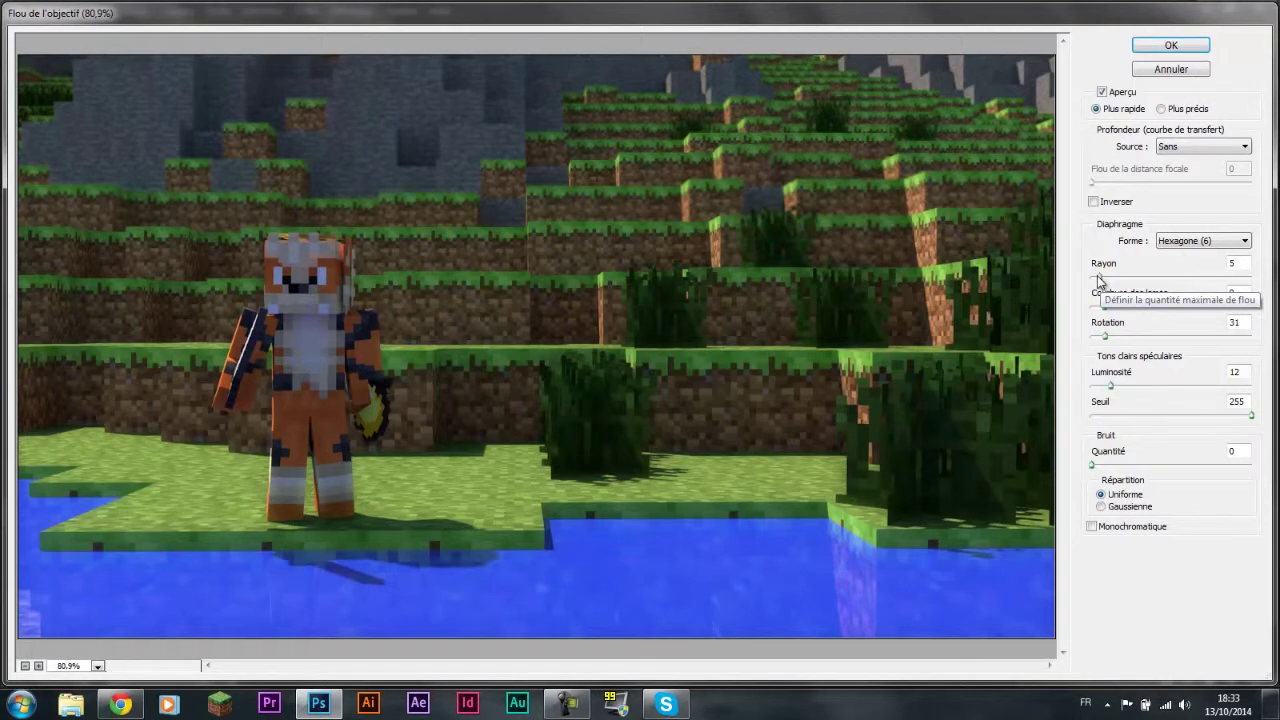
double_click(1233, 263)
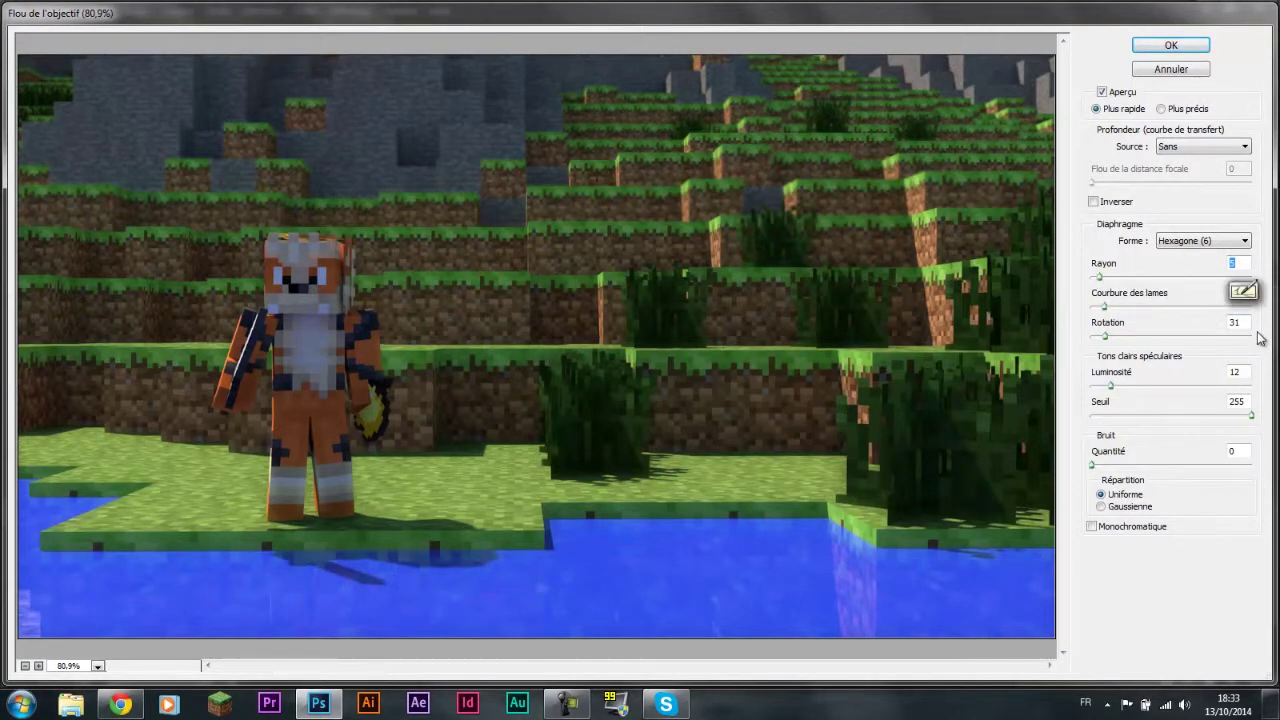
type("2")
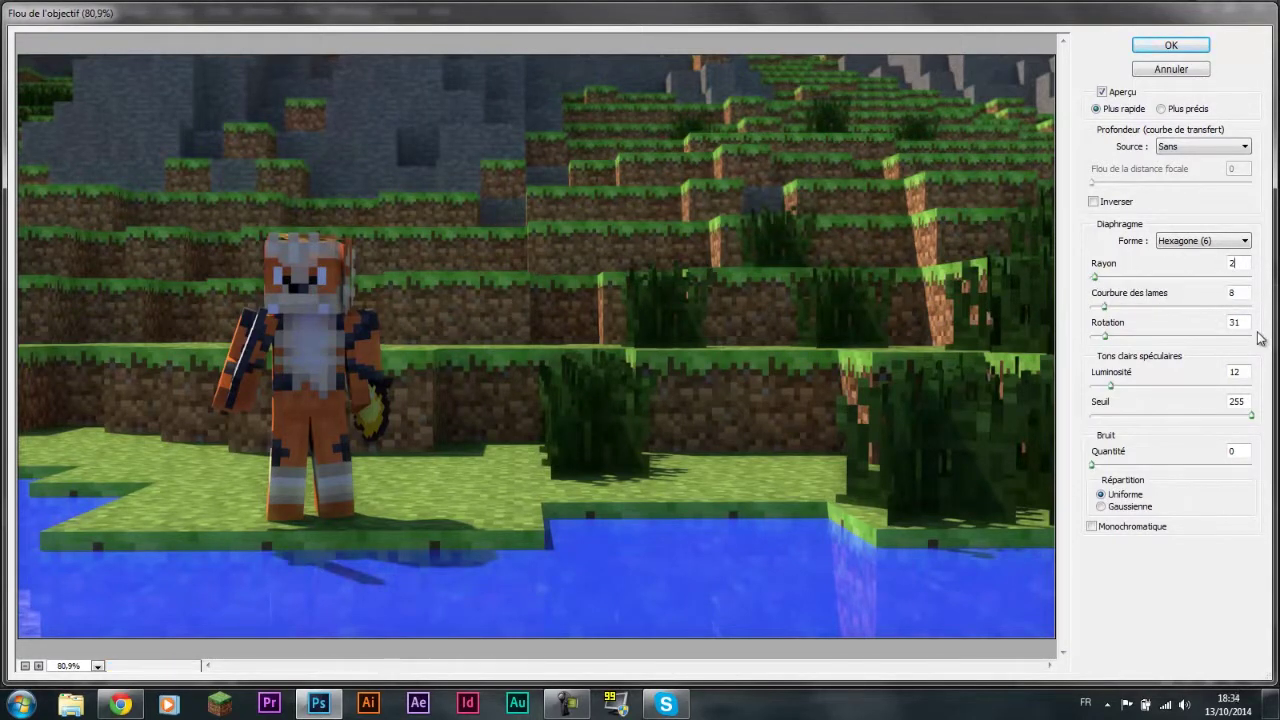
key("Up")
left_click(1165, 46)
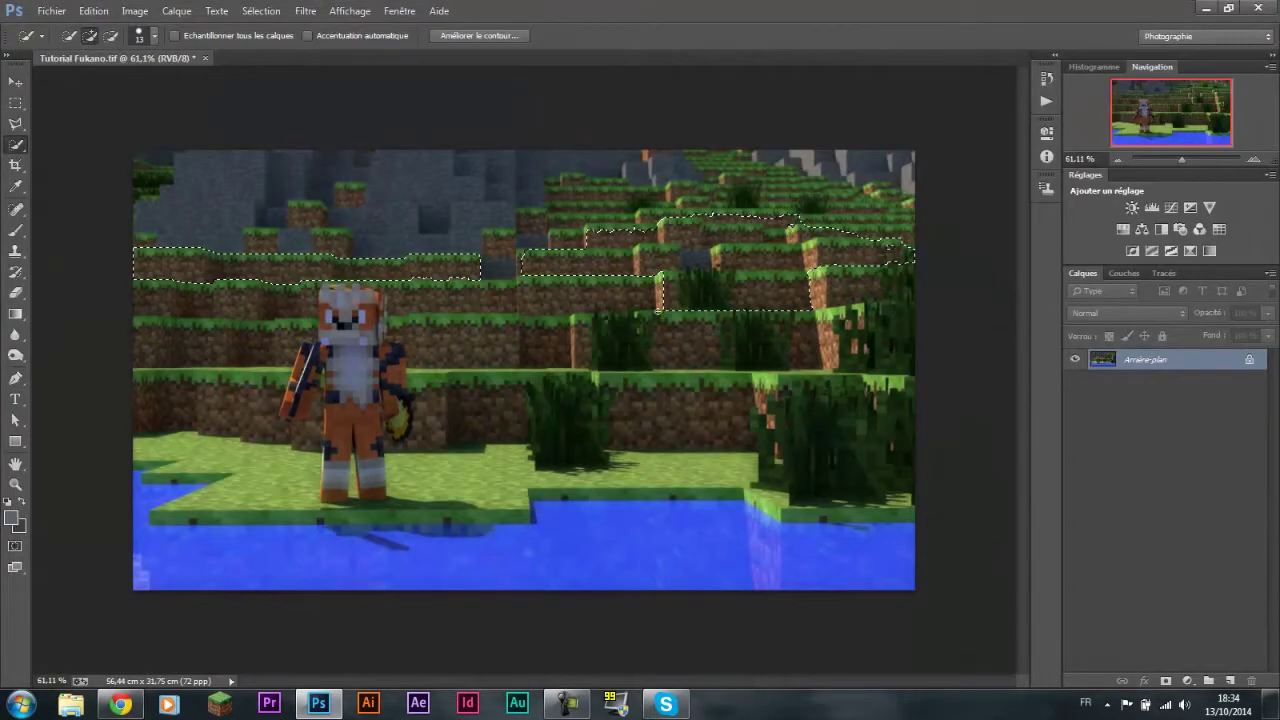
Step: Deselect, then add a Courbes 1 layer with an S-curve brightening highlights and darkening shadows
left_click(261, 11)
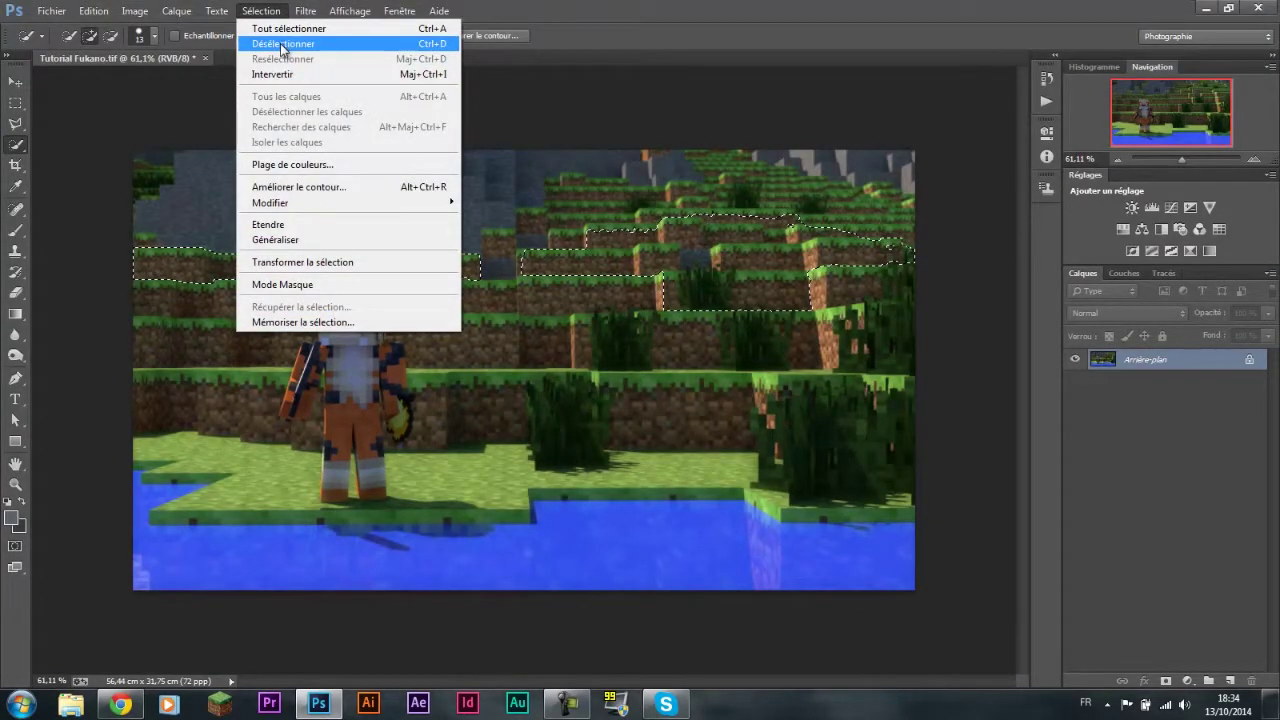
left_click(285, 44)
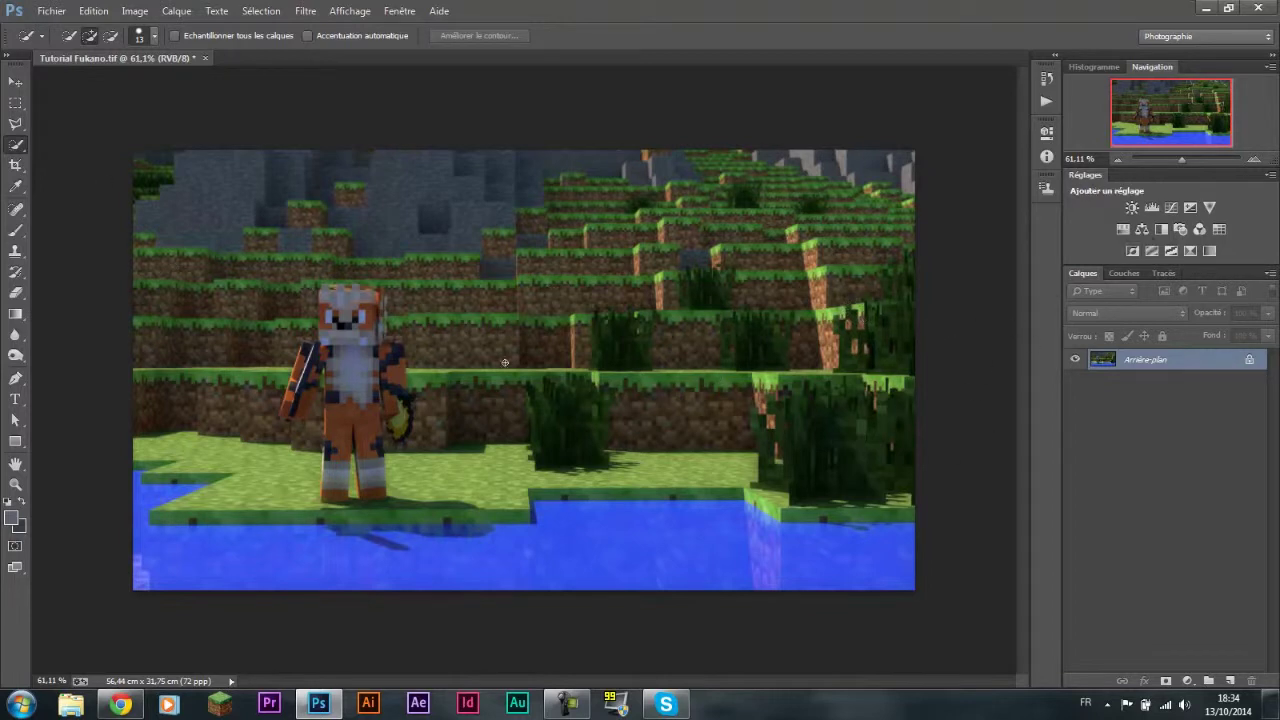
left_click(1170, 209)
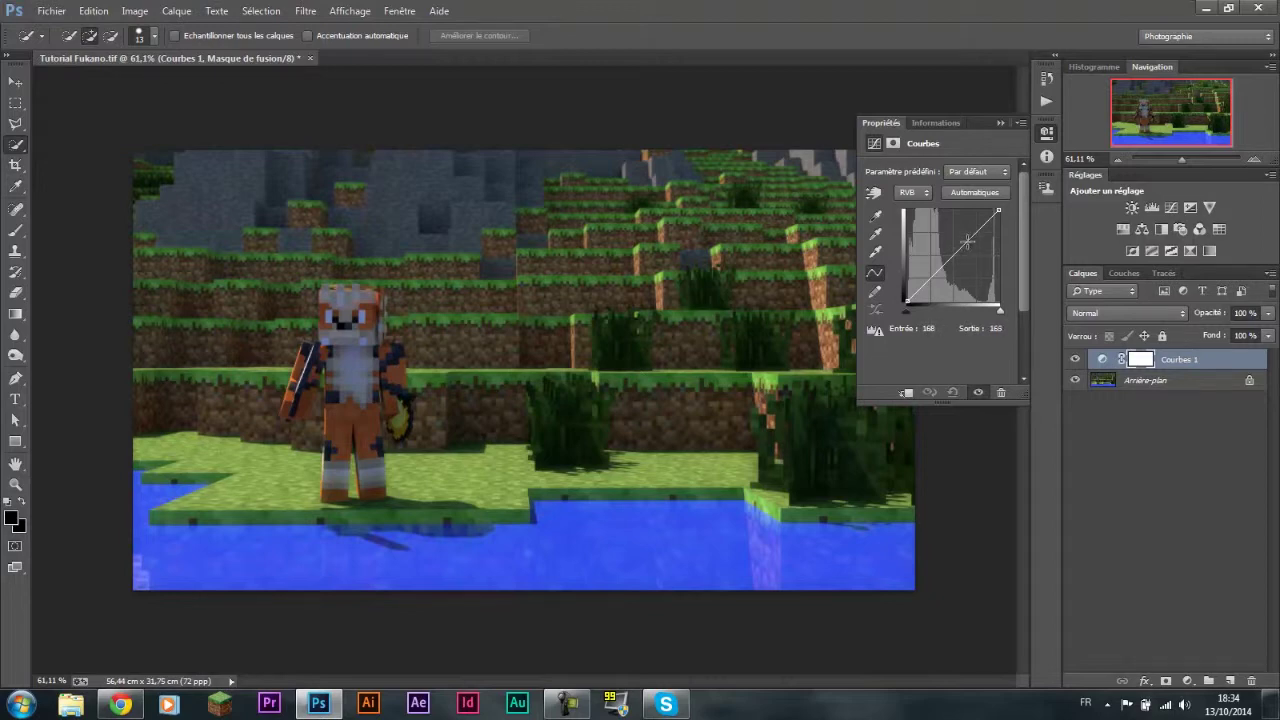
left_click_drag(967, 240, 963, 234)
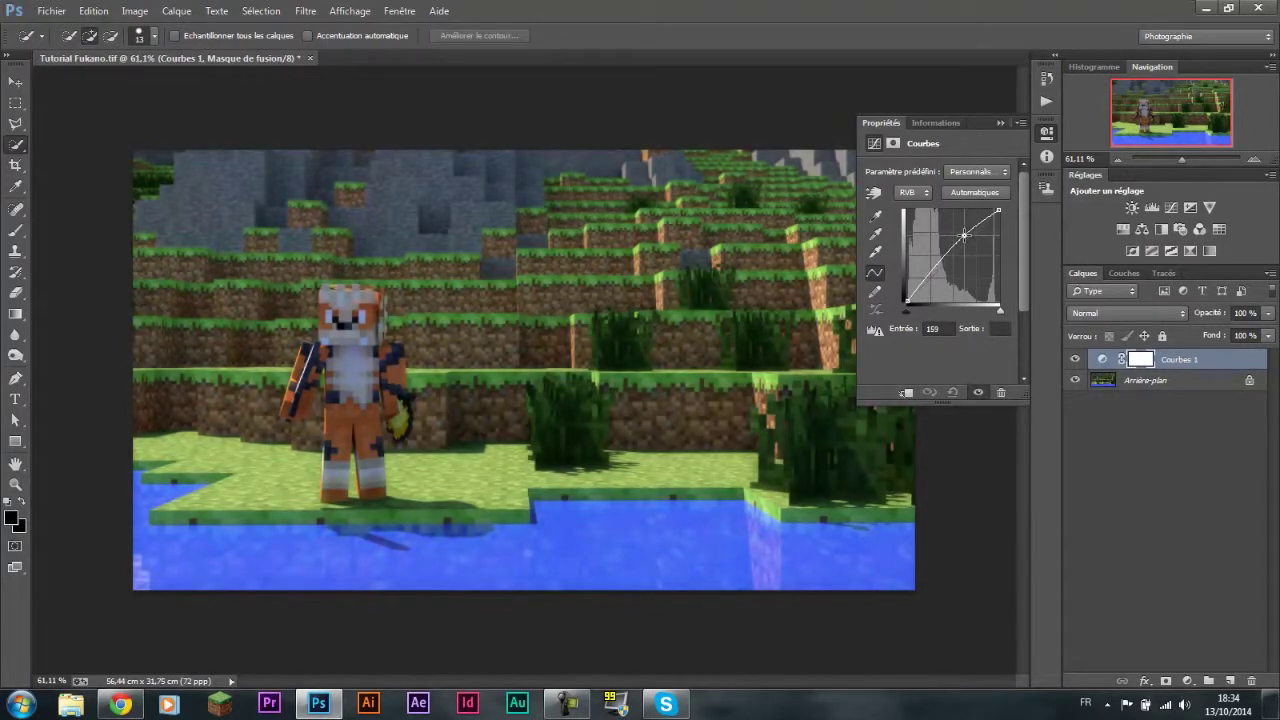
left_click_drag(963, 234, 965, 237)
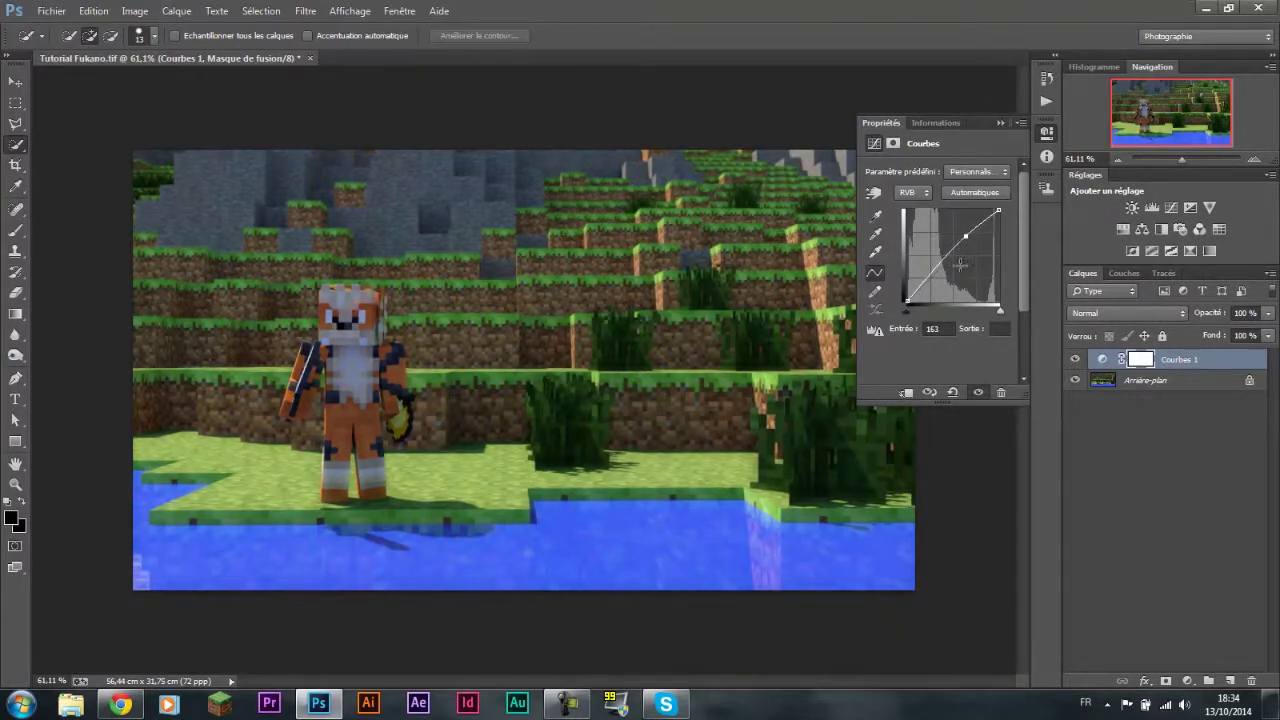
left_click_drag(930, 274, 928, 279)
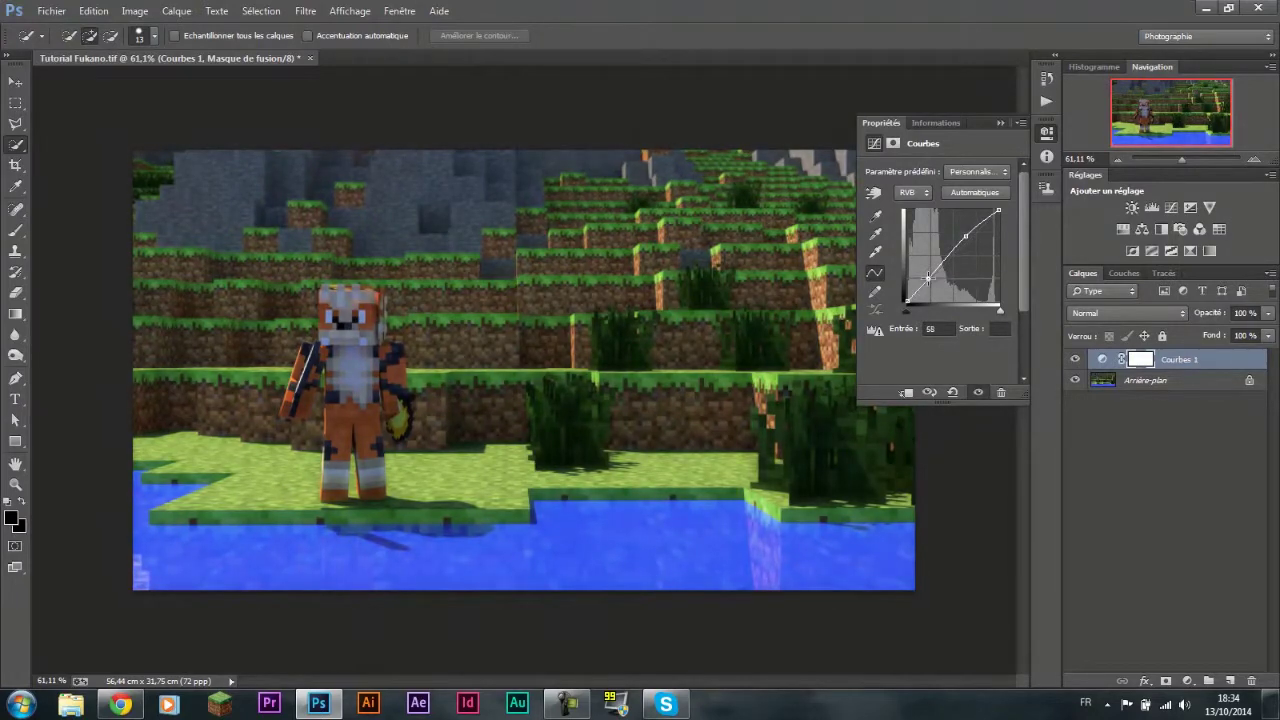
left_click(997, 123)
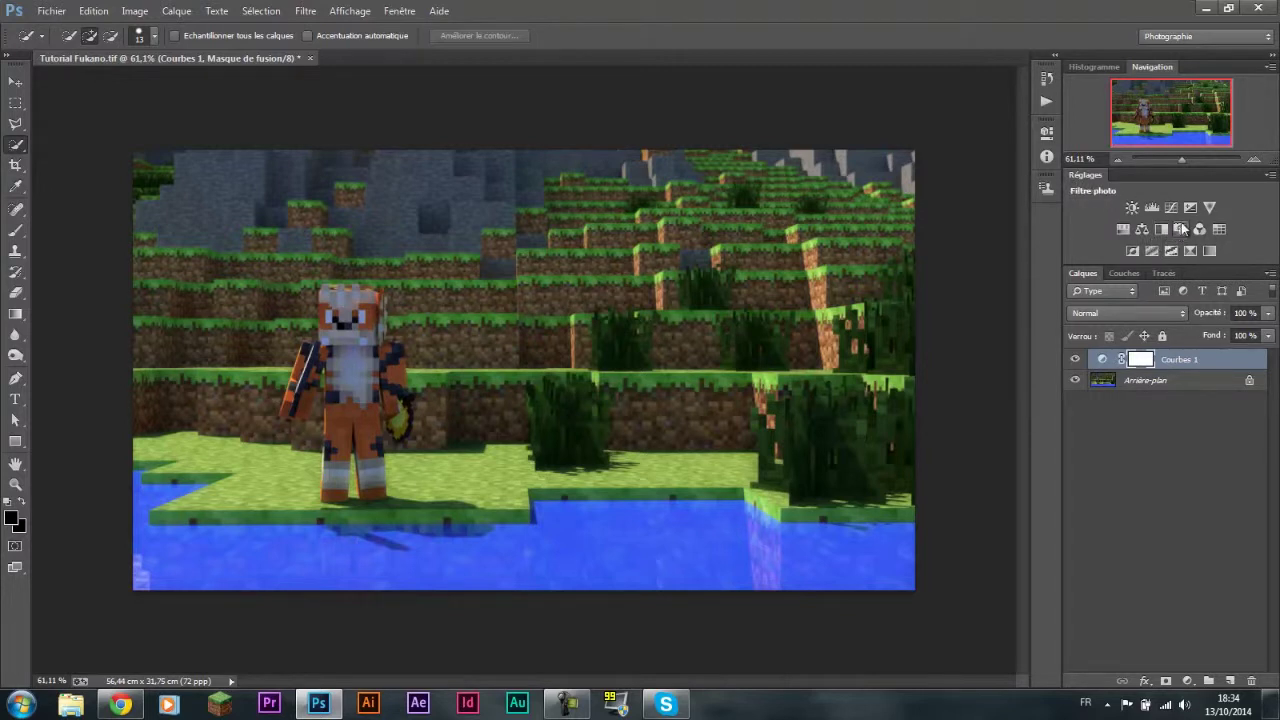
Step: Add a Photo Filter adjustment set to Sépia and adjust its density
left_click(1133, 251)
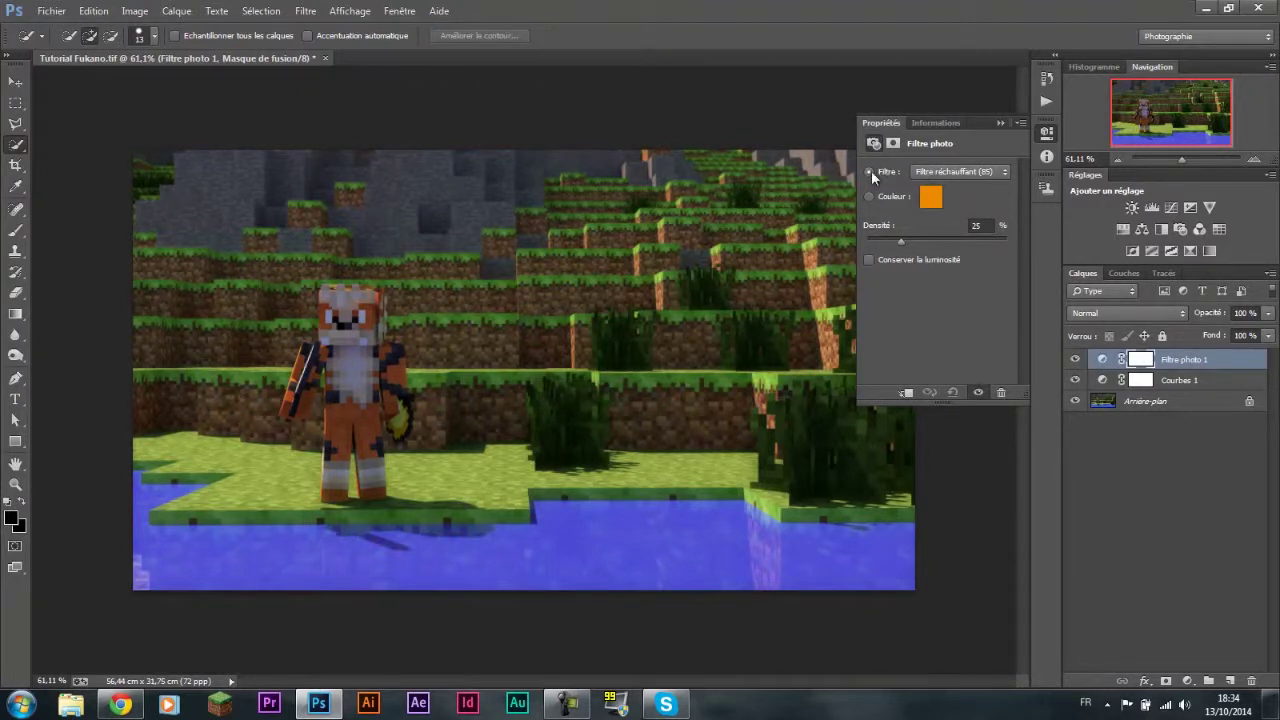
left_click(976, 176)
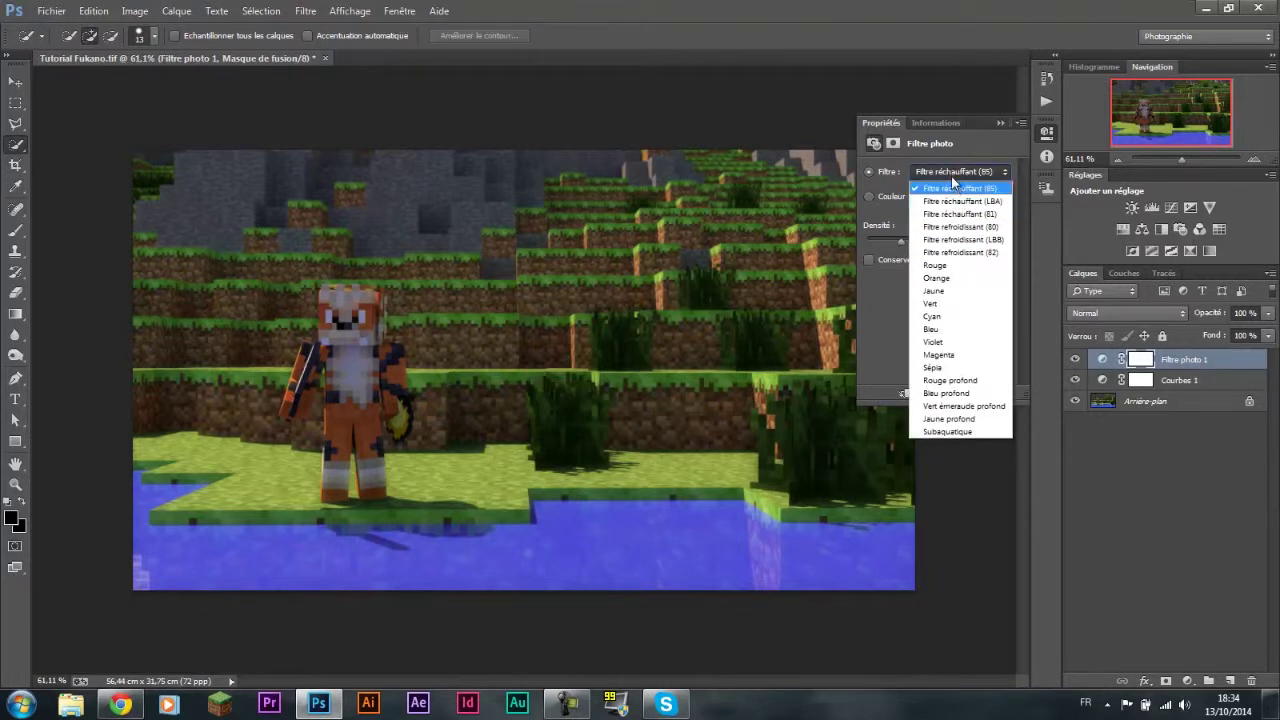
left_click(936, 367)
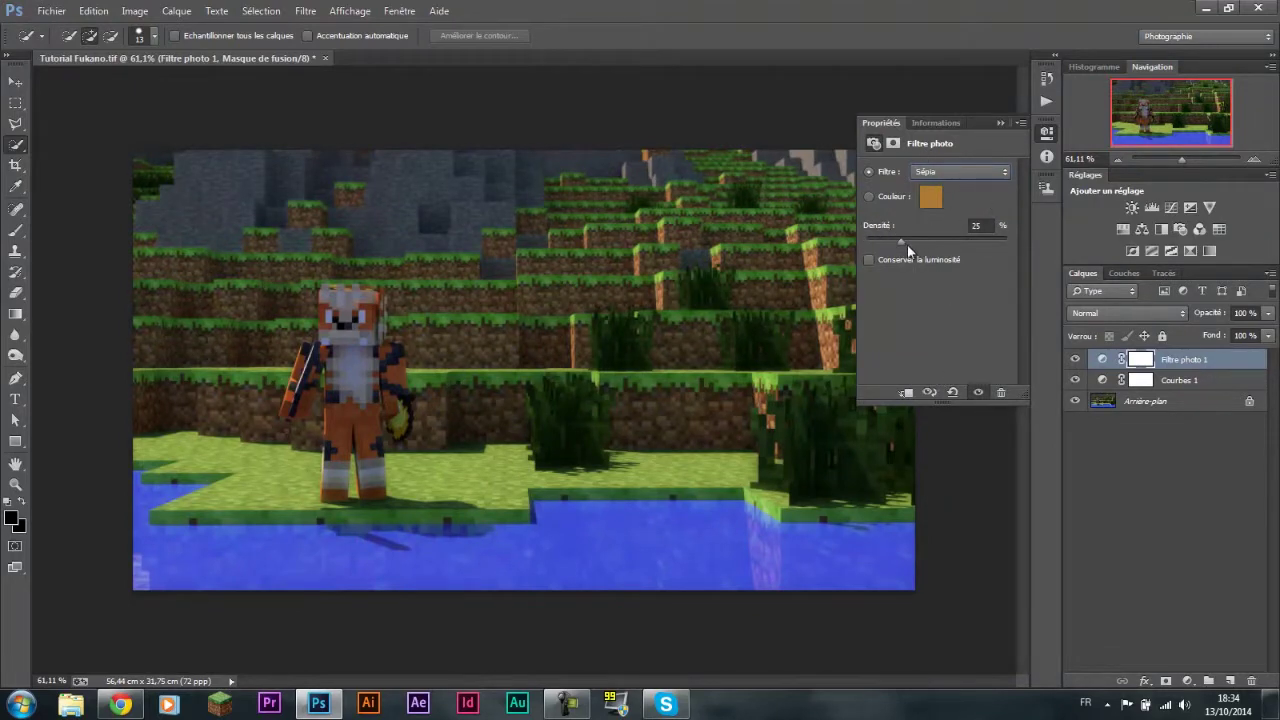
mouse_move(901, 244)
left_mouse_down()
mouse_move(964, 242)
mouse_move(875, 251)
mouse_move(959, 242)
mouse_move(904, 245)
left_mouse_up()
left_click_drag(896, 245, 899, 243)
Step: Preview the Rouge, warming, cooling, Subaquatique and Jaune profond photo filters
left_click(975, 172)
left_click(943, 287)
left_click(945, 172)
left_click(943, 174)
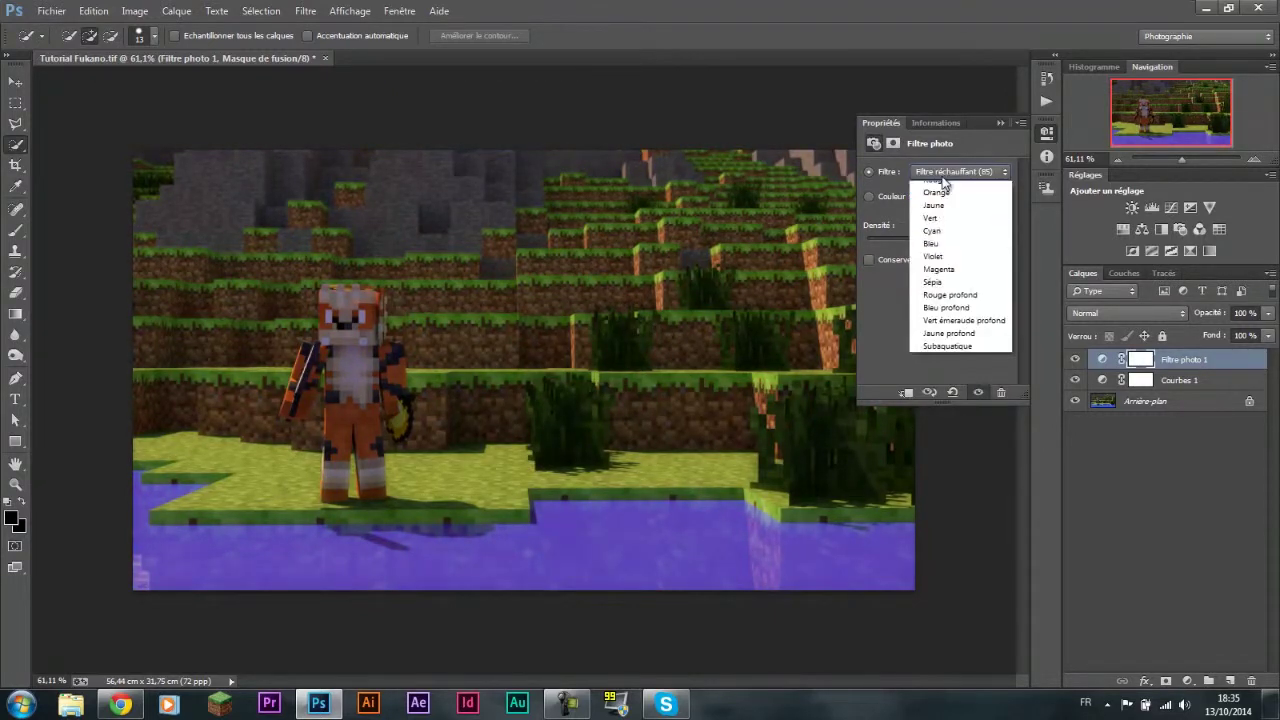
left_click(941, 195)
left_click(945, 172)
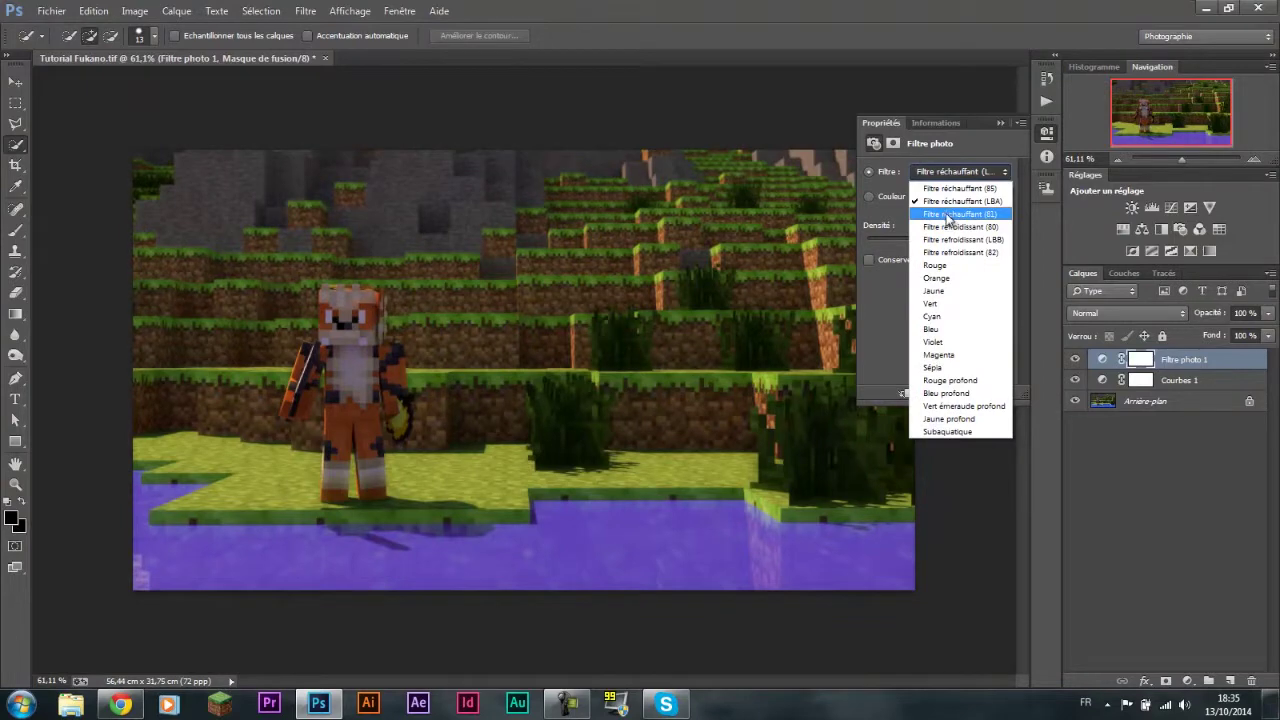
left_click(950, 218)
left_click(940, 172)
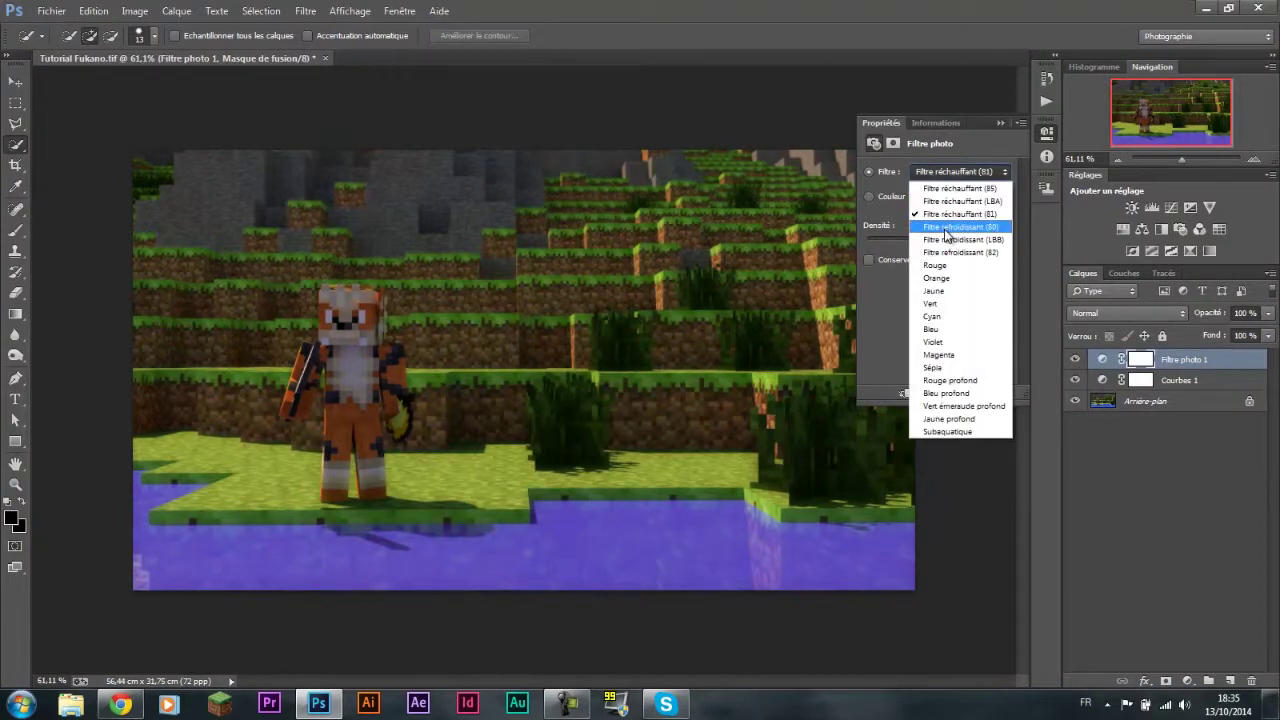
left_click(942, 198)
left_click(942, 174)
left_click(947, 255)
left_click(940, 173)
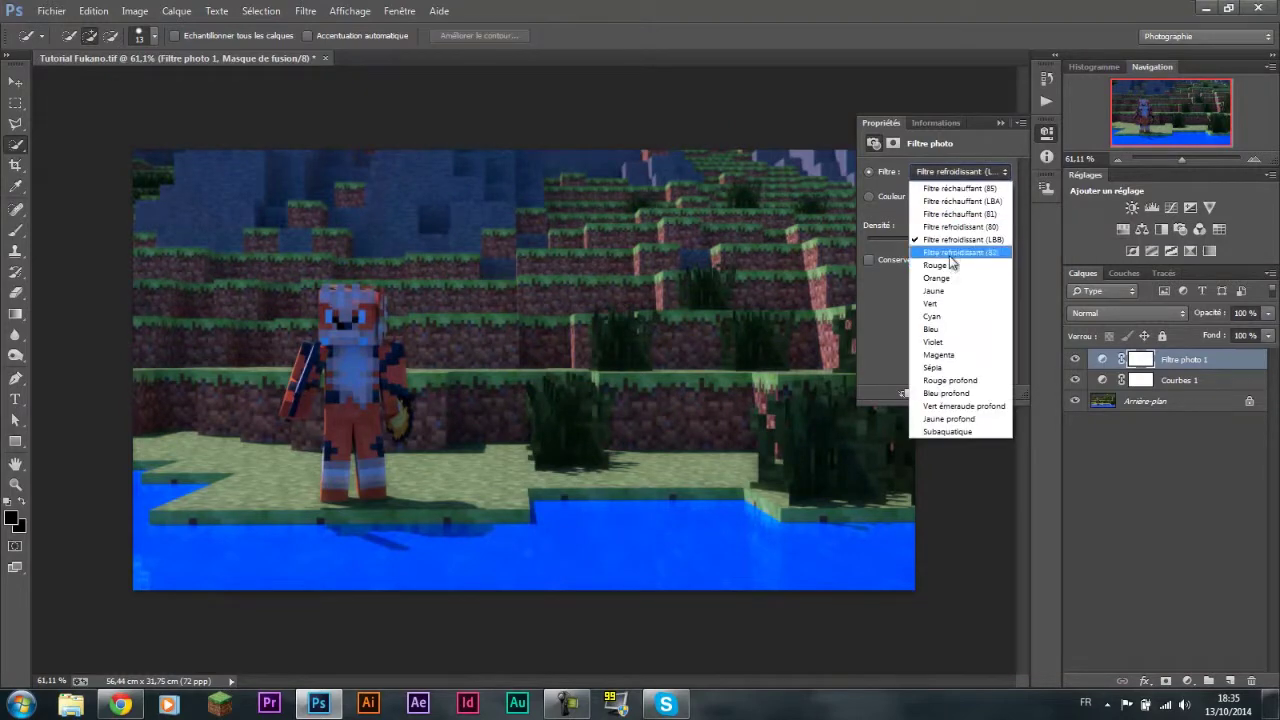
left_click(947, 262)
left_click(940, 173)
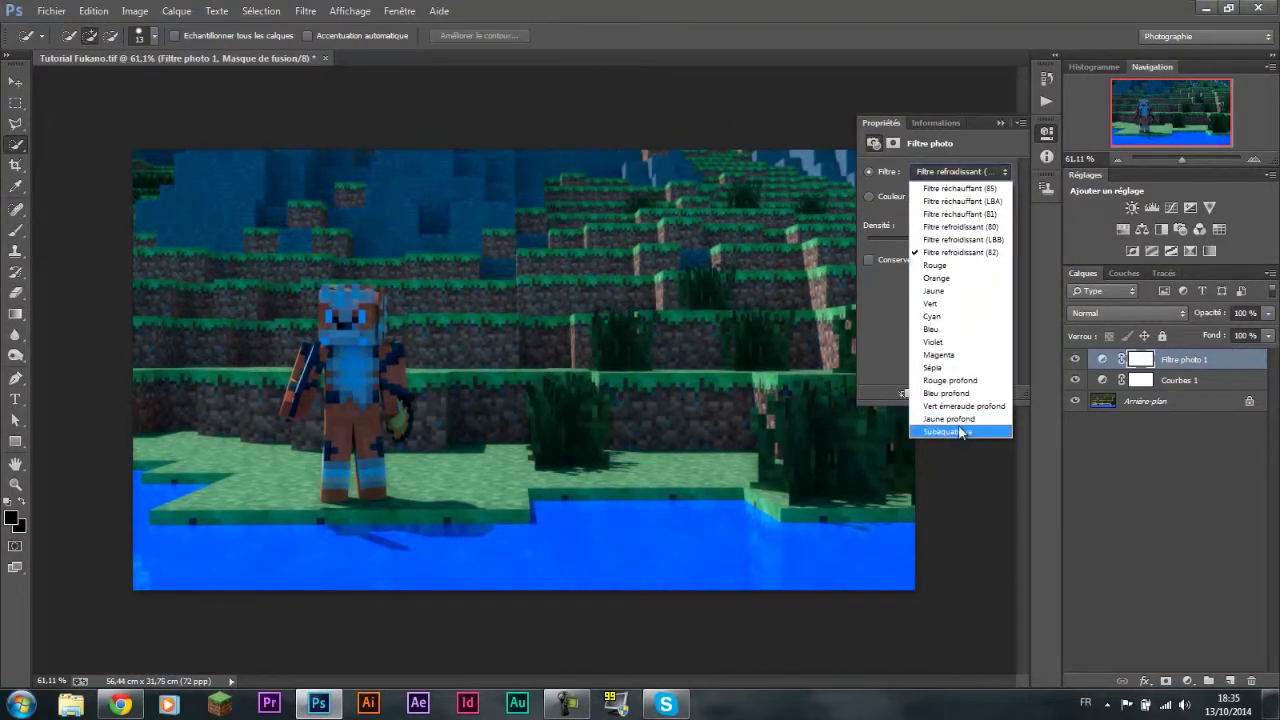
left_click(960, 432)
left_click(940, 172)
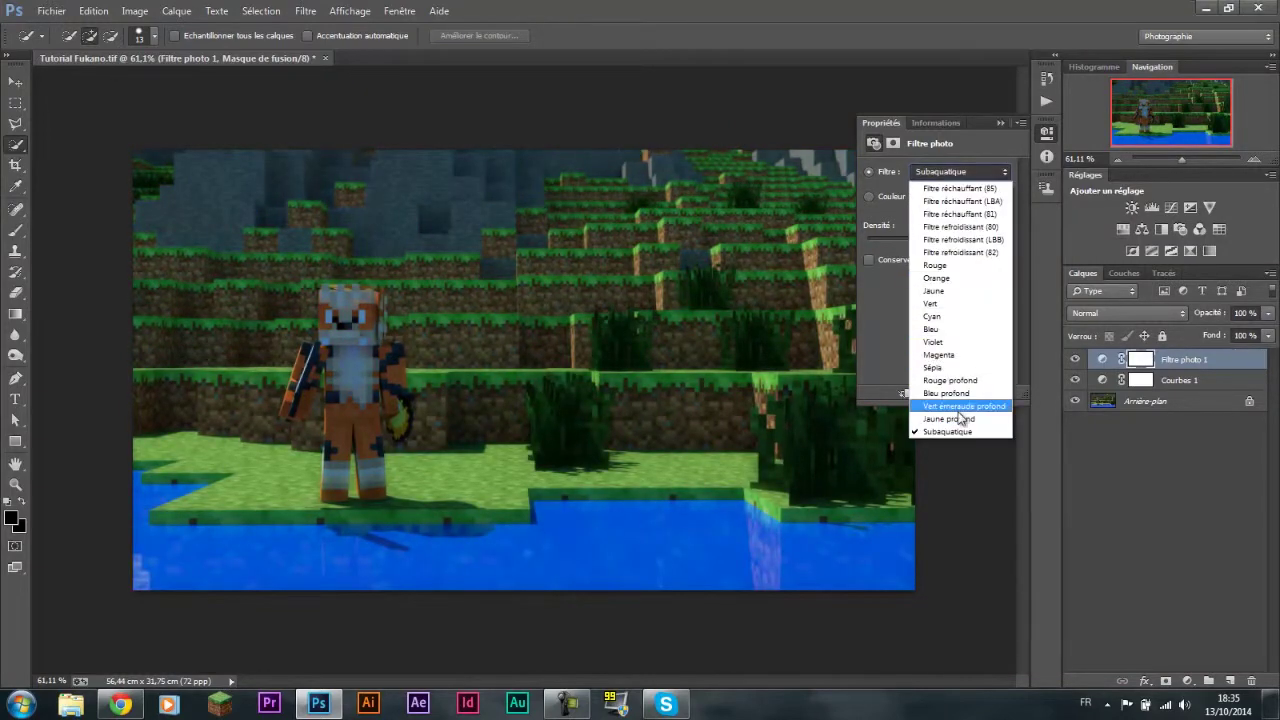
left_click(958, 430)
Step: Return the photo filter to Sépia with density 16%
left_click(955, 172)
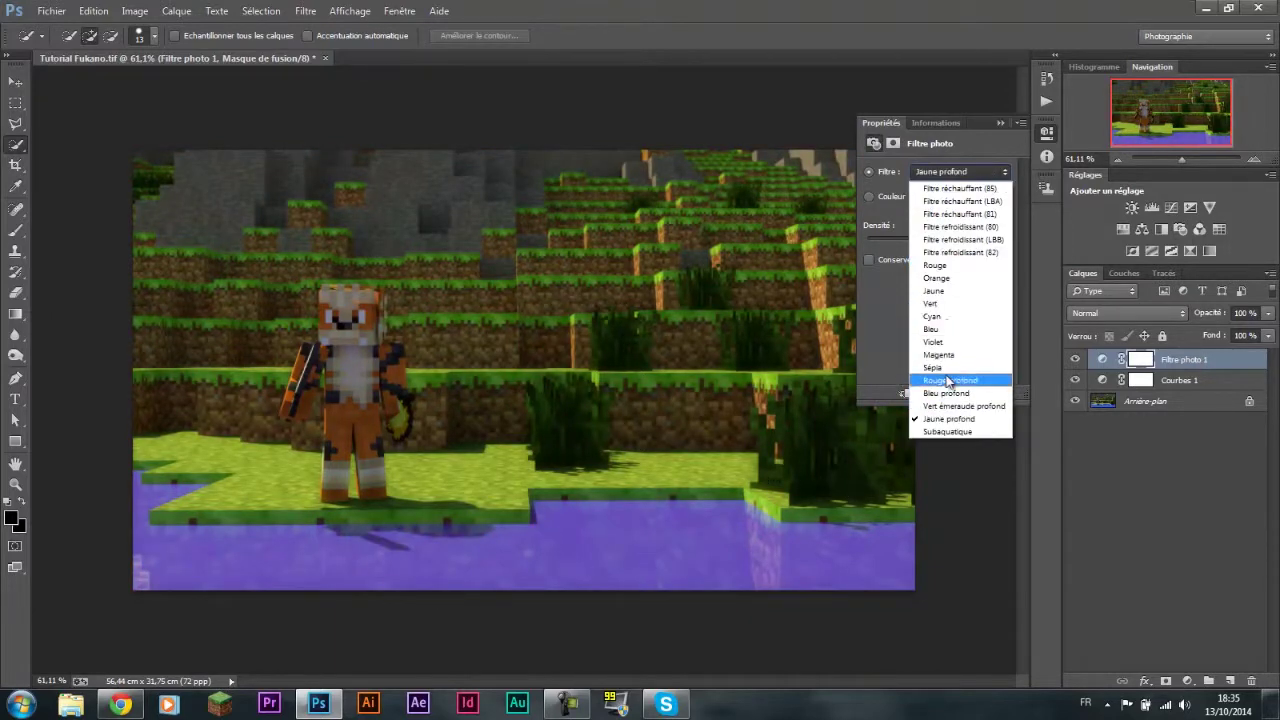
left_click(935, 367)
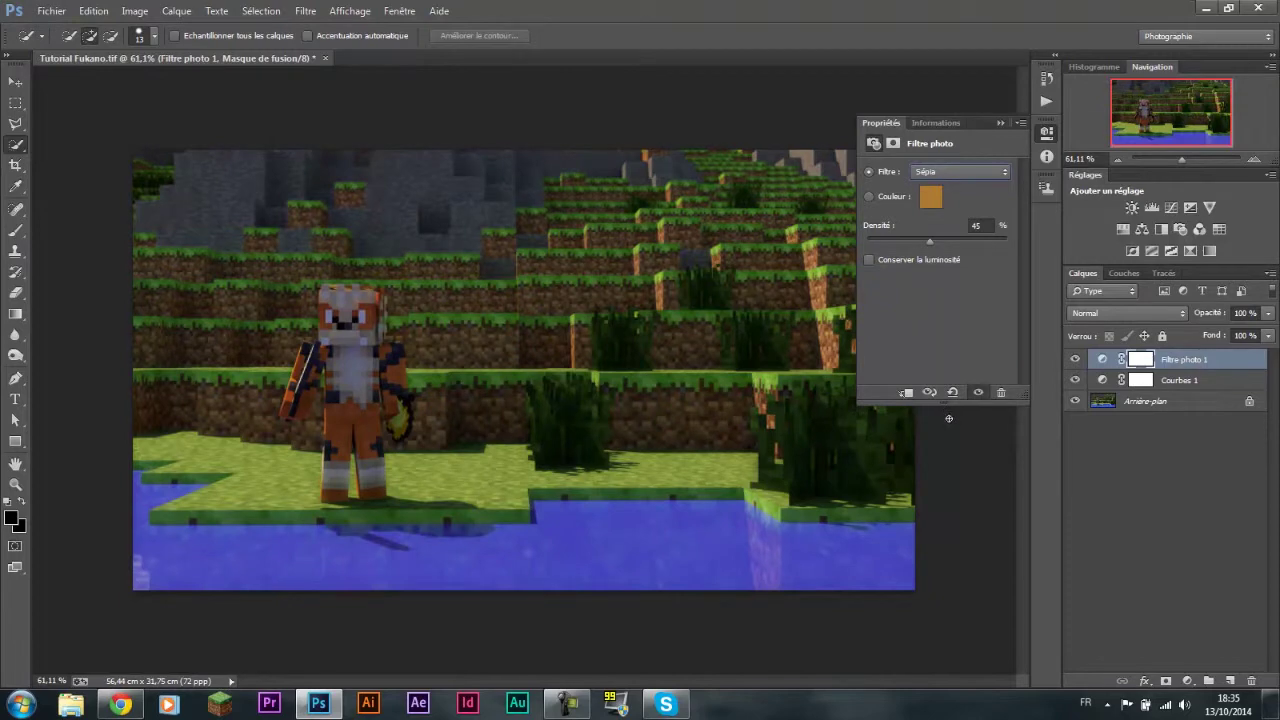
mouse_move(975, 242)
left_mouse_down()
mouse_move(1032, 241)
mouse_move(903, 249)
left_mouse_up()
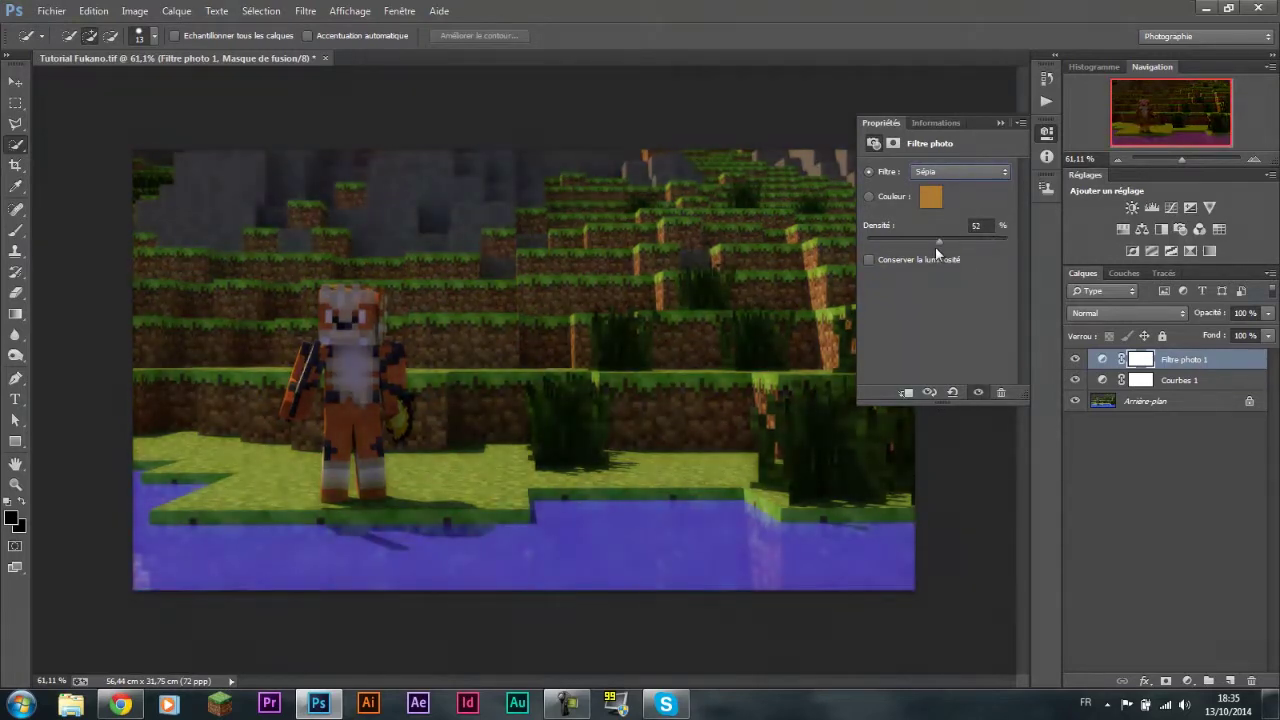
left_click_drag(904, 252, 888, 248)
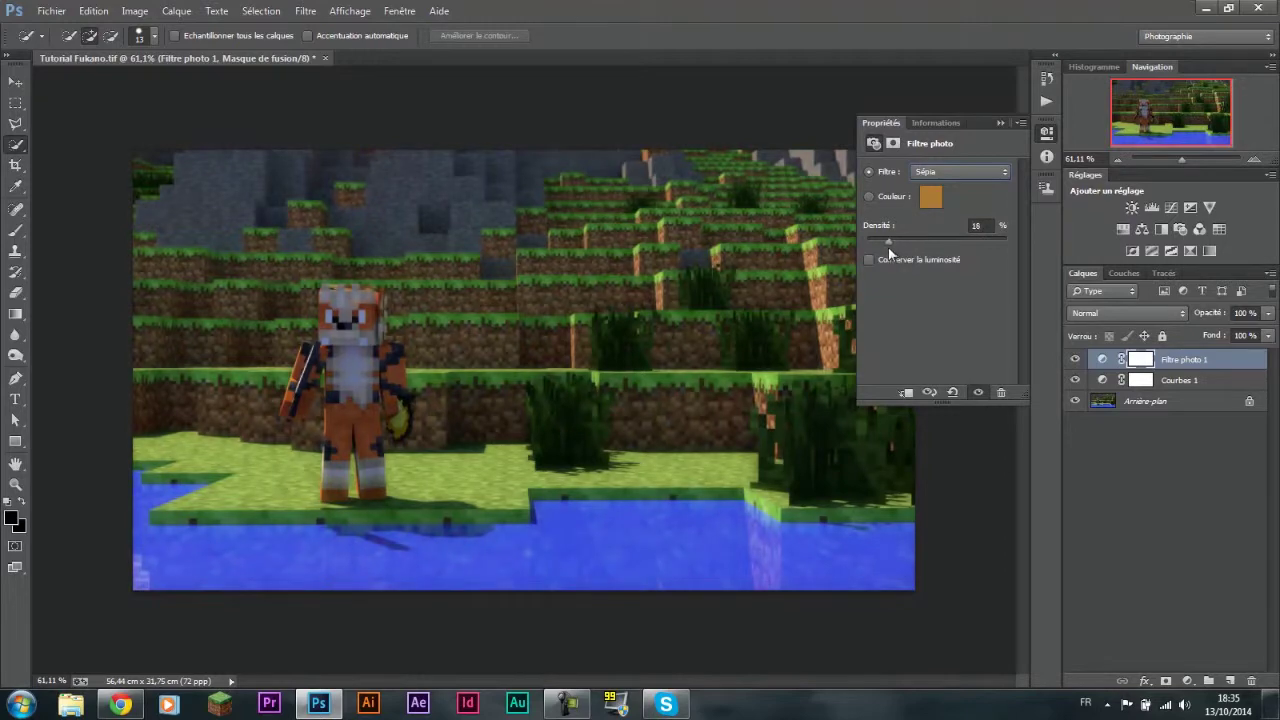
left_click(1000, 123)
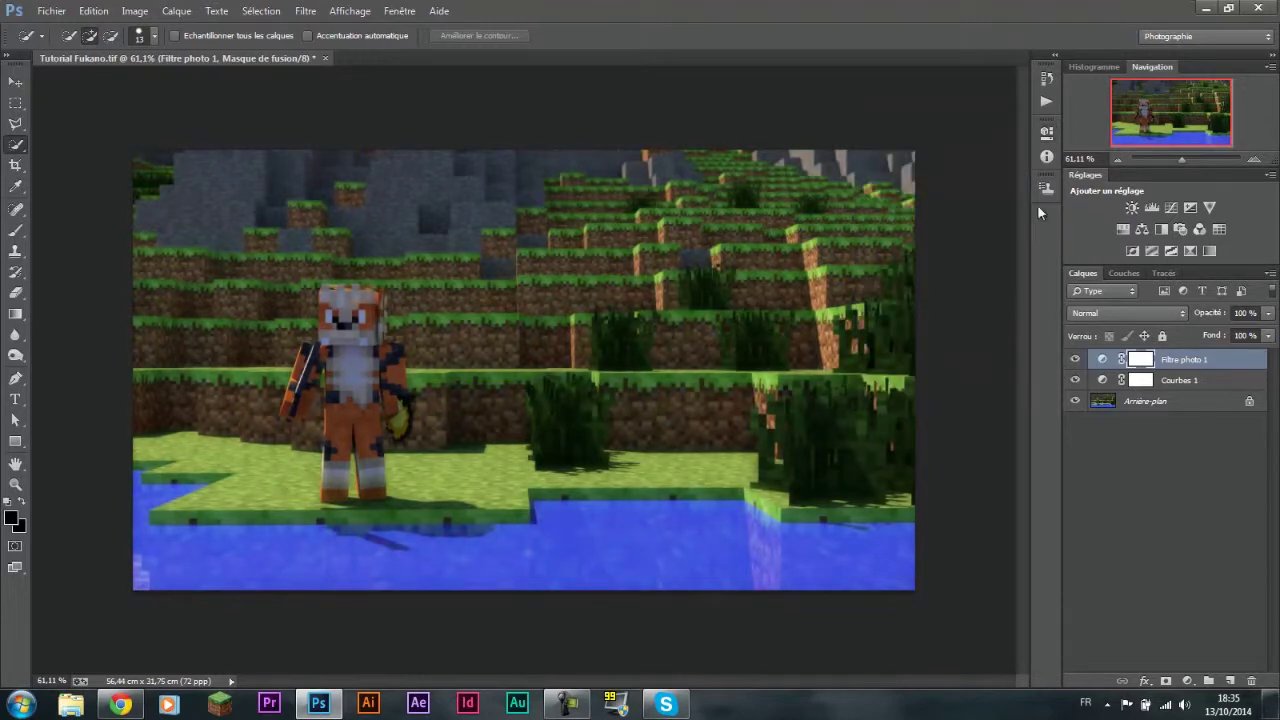
Step: Add a Luminosité/Contraste layer with brightness 47 and contrast 1
left_click(1132, 207)
left_click_drag(940, 213, 960, 213)
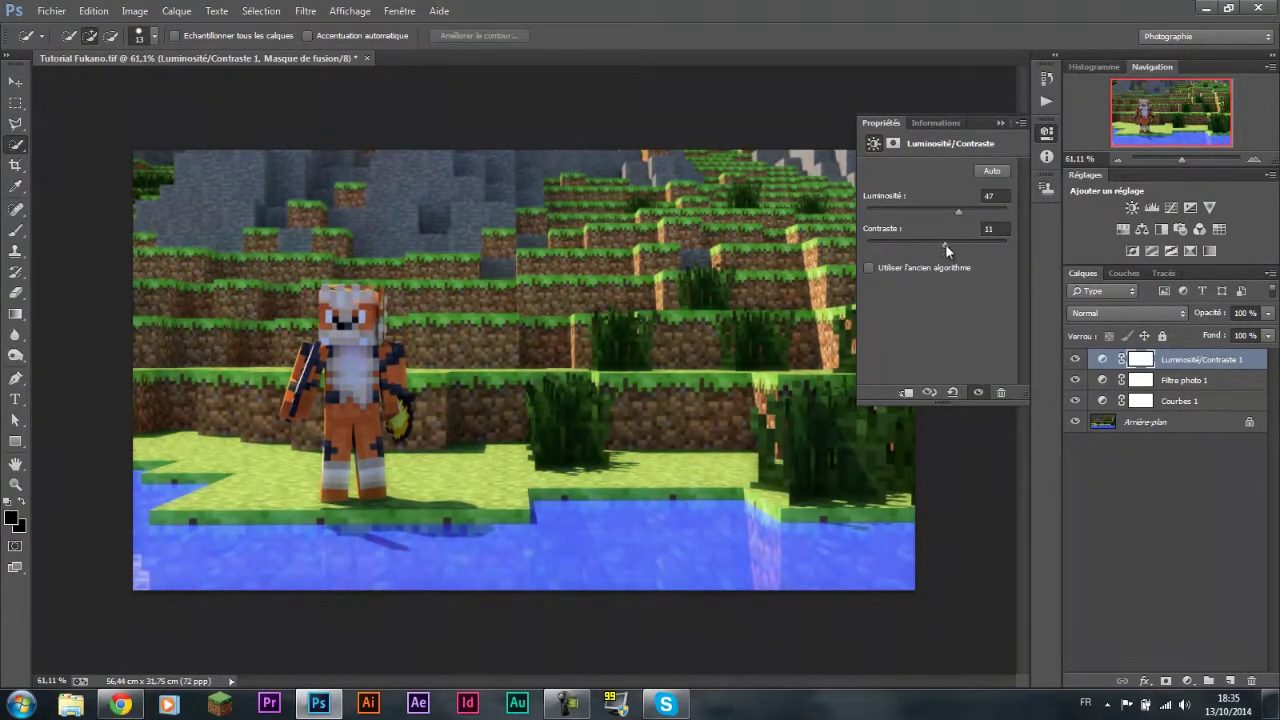
left_click_drag(969, 244, 957, 249)
left_click_drag(941, 246, 937, 246)
left_click(997, 123)
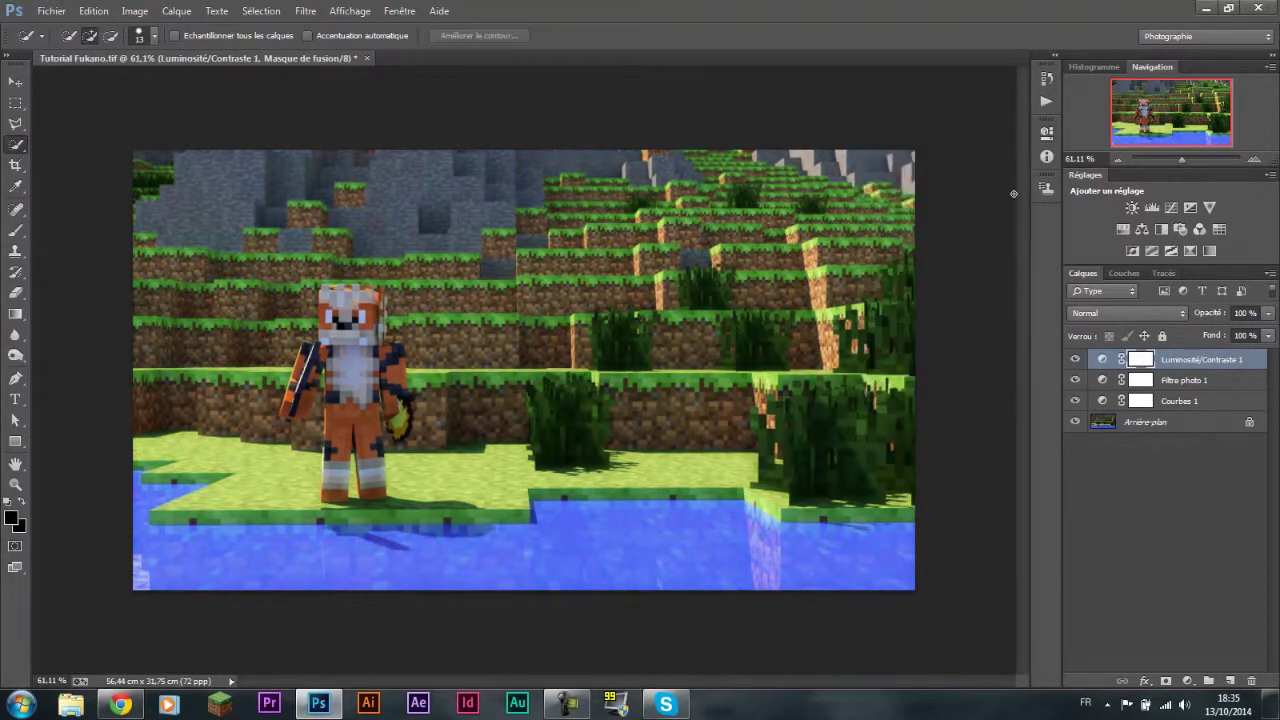
left_click(1208, 251)
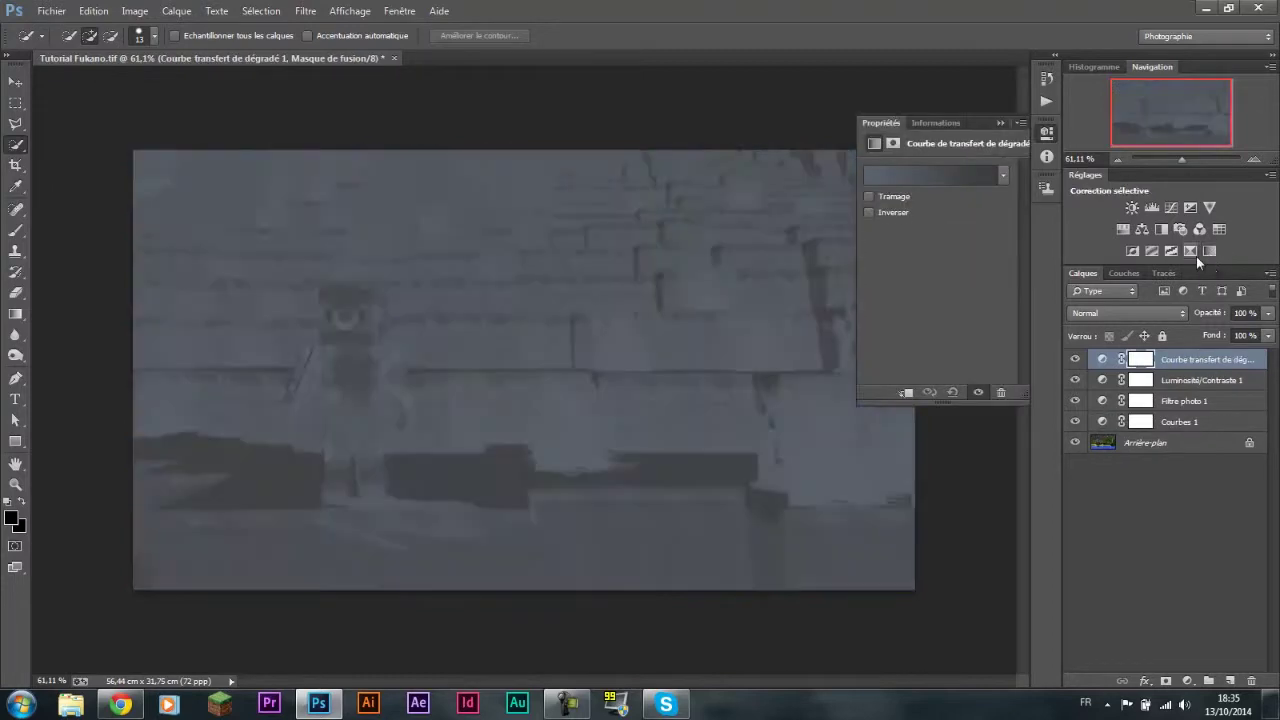
left_click(1000, 175)
left_click(930, 240)
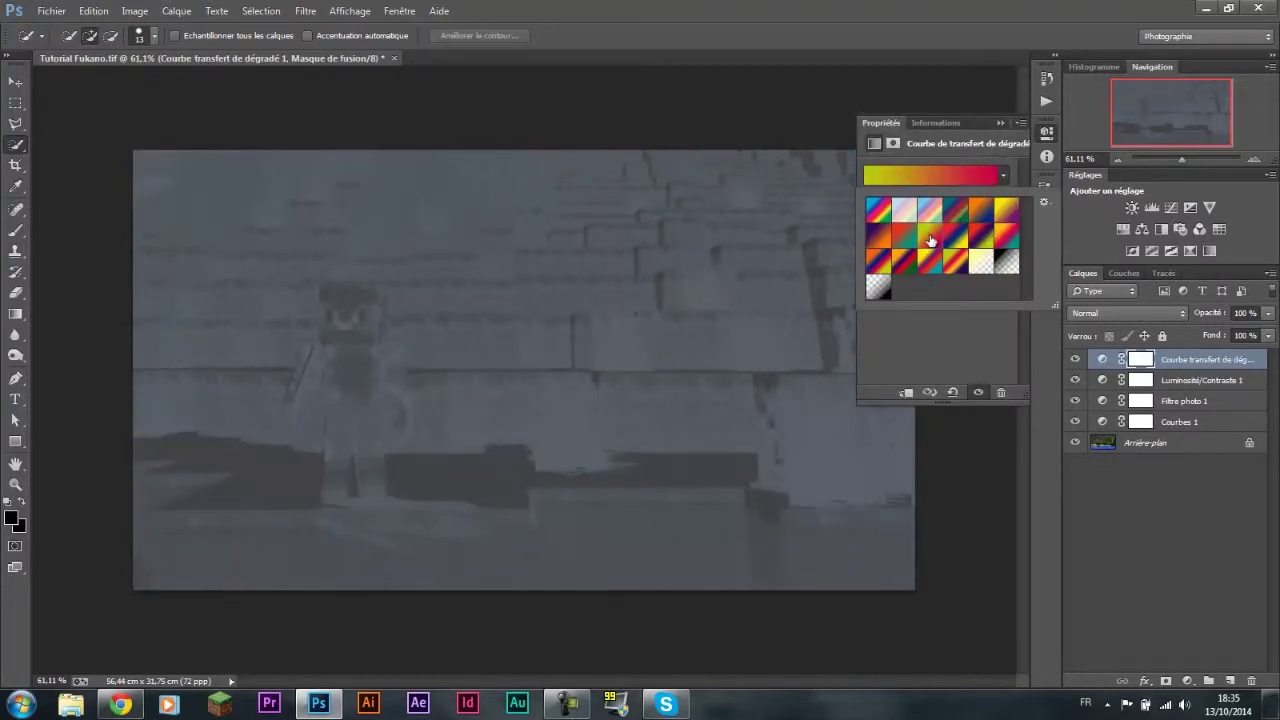
left_click(905, 237)
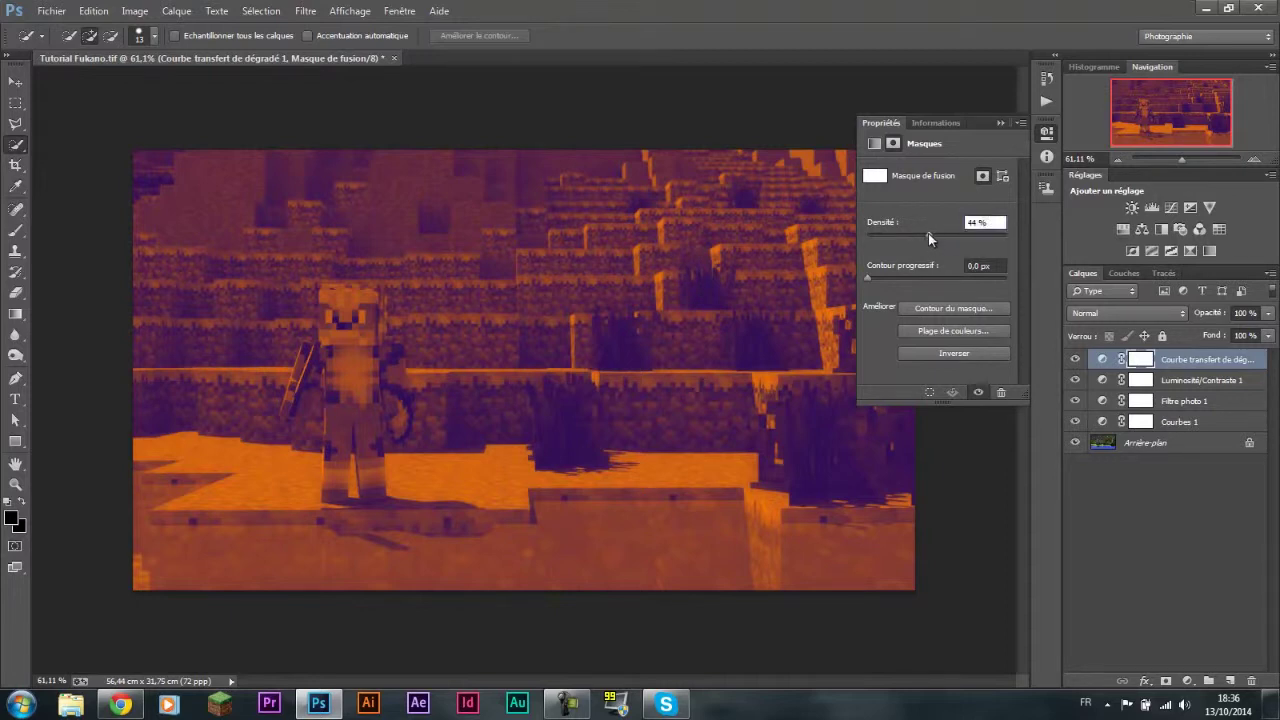
left_click_drag(879, 280, 907, 278)
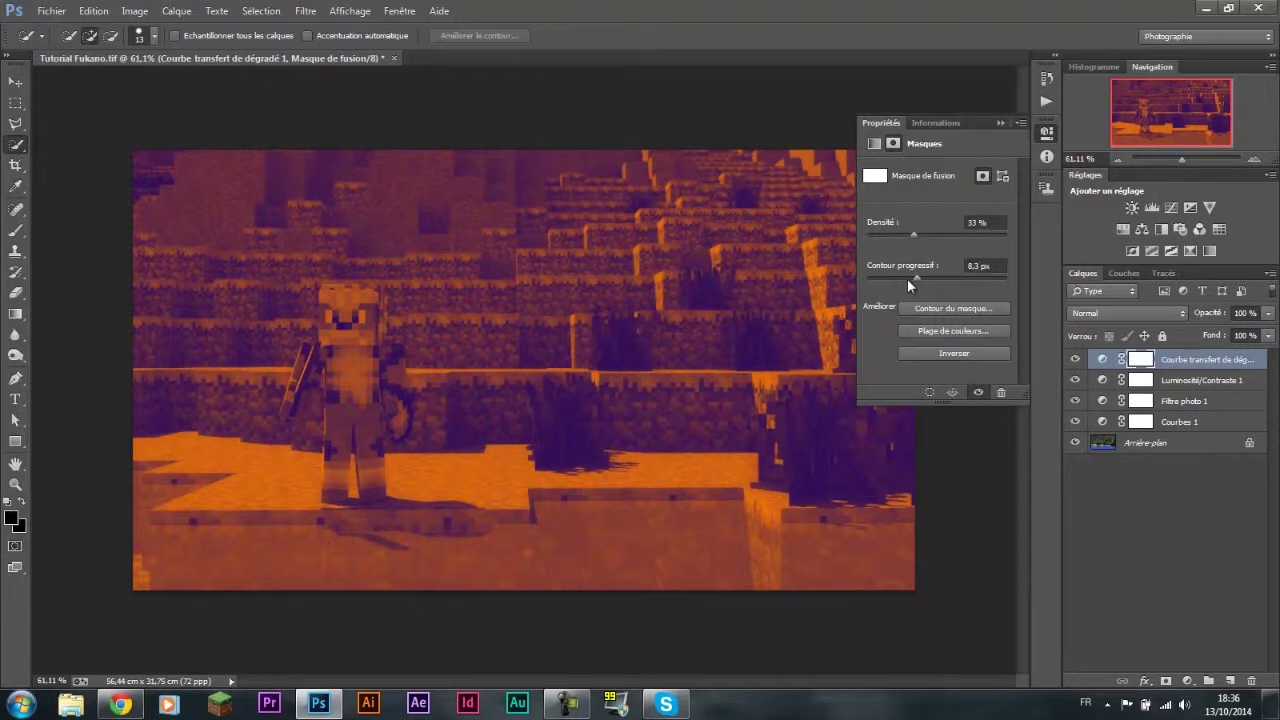
left_click(1001, 123)
left_click(1205, 360)
key("Delete")
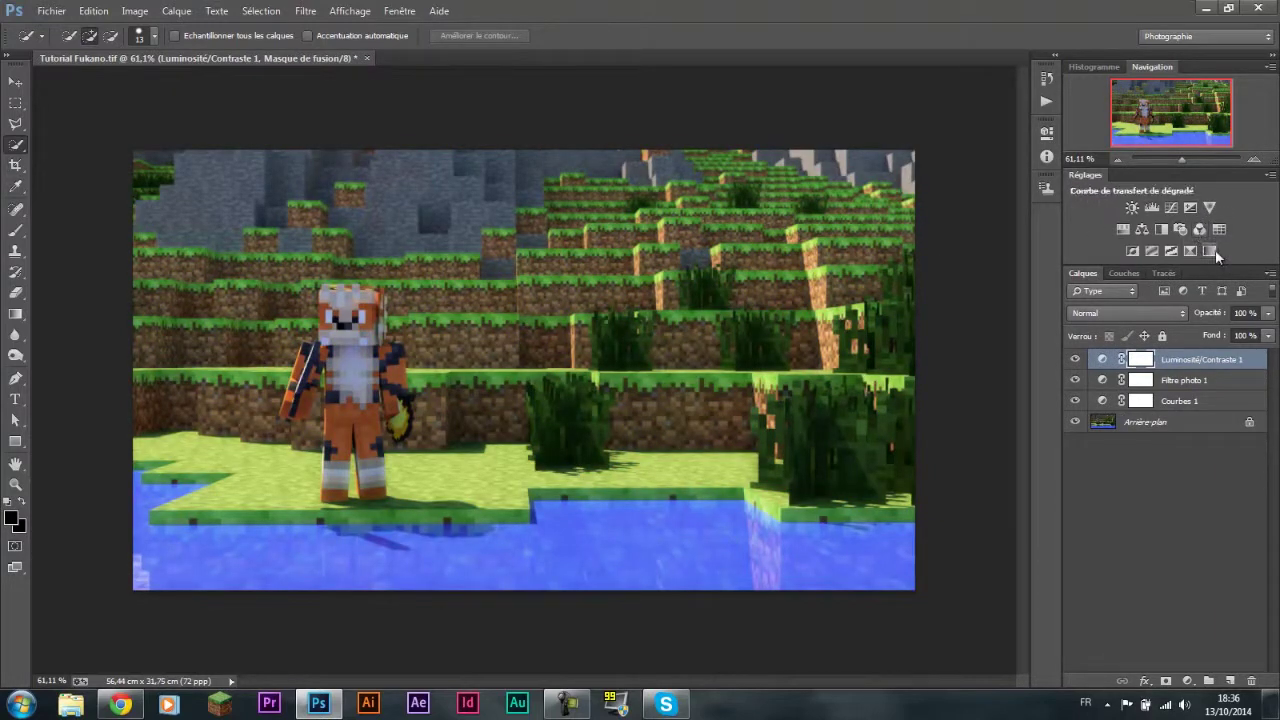
left_click(1151, 251)
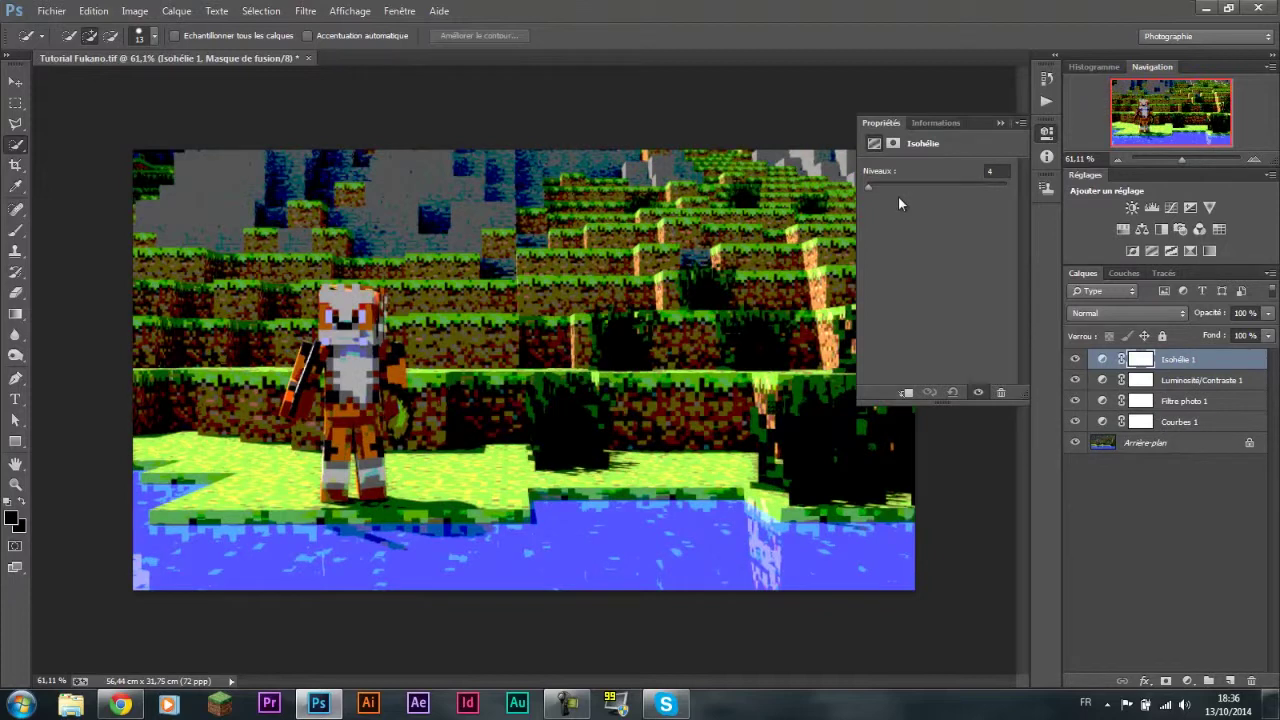
left_click_drag(866, 188, 901, 197)
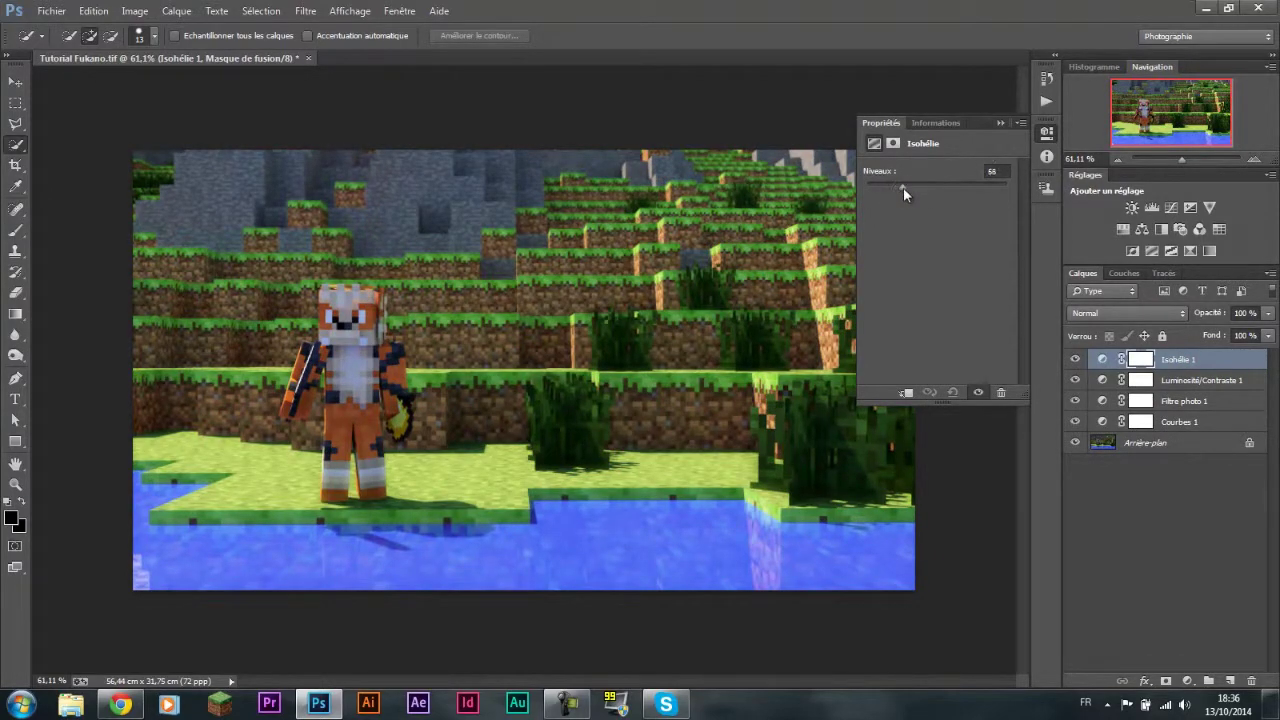
left_click_drag(908, 194, 953, 194)
left_click_drag(873, 188, 901, 189)
key("ctrl+2")
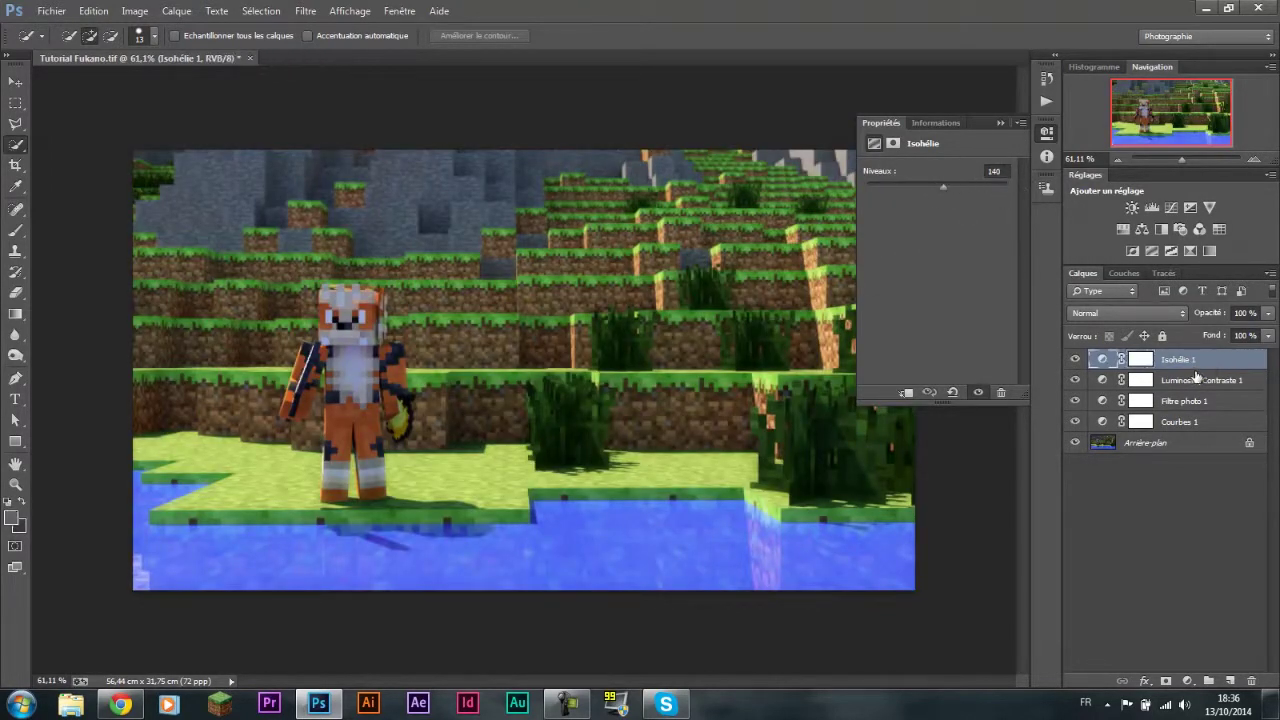
key("Delete")
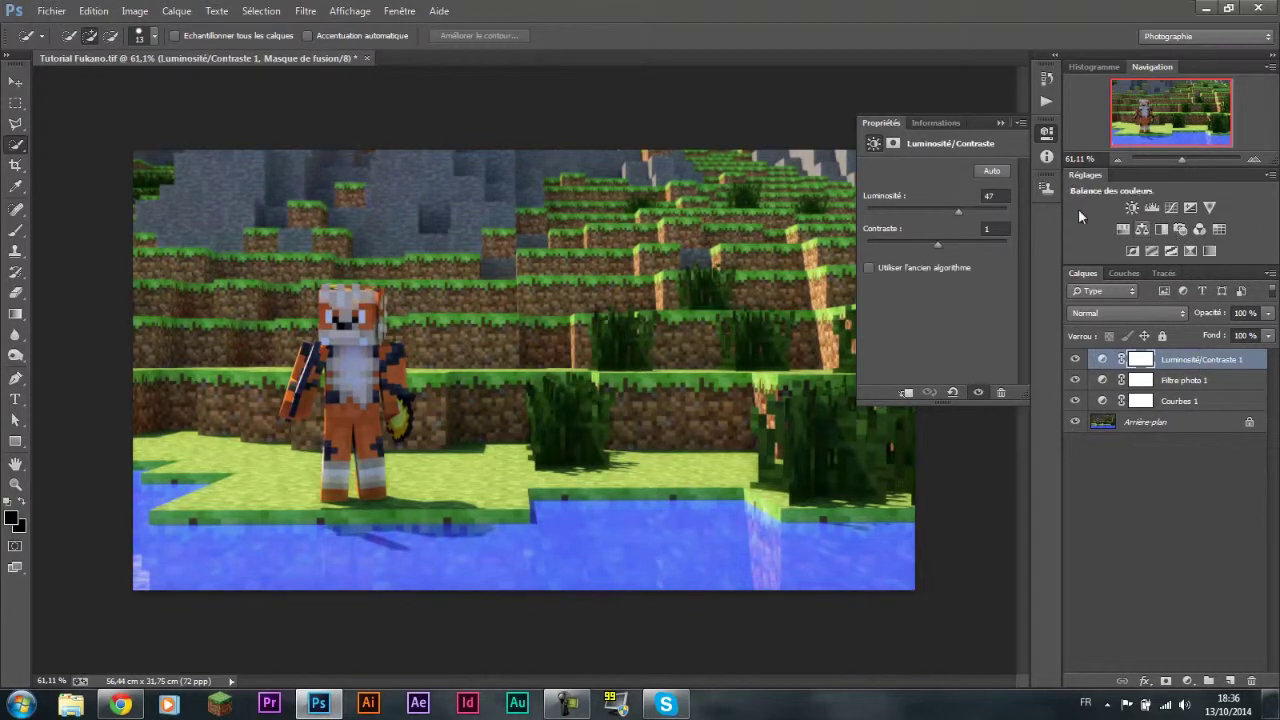
Step: Collapse Properties and bring up the Gradient tool's Éditeur de dégradé
left_click(999, 123)
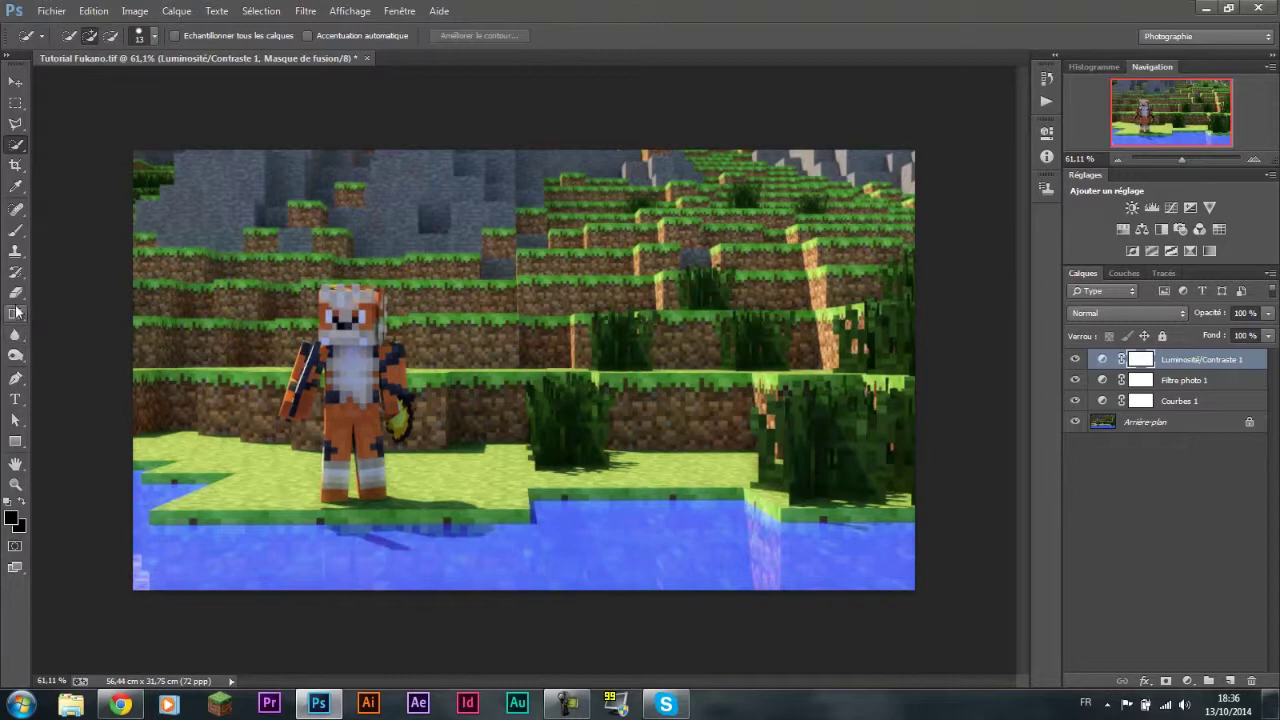
left_click(15, 315)
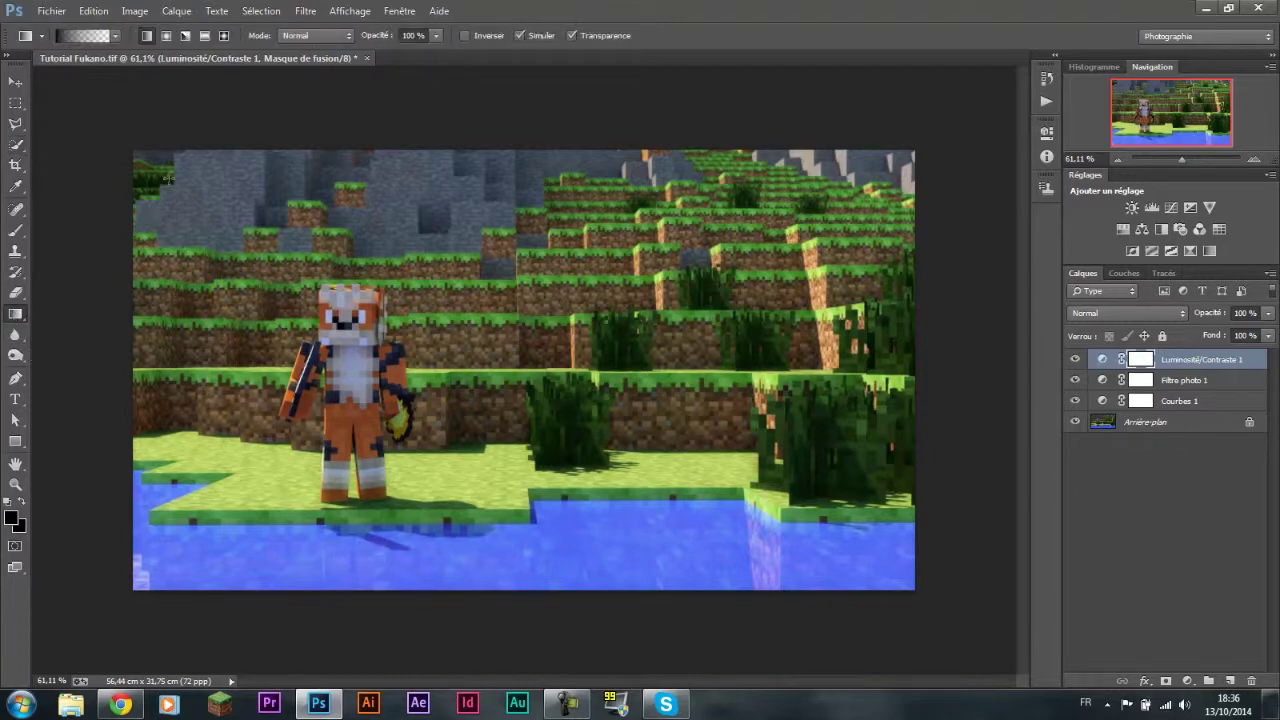
left_click(72, 37)
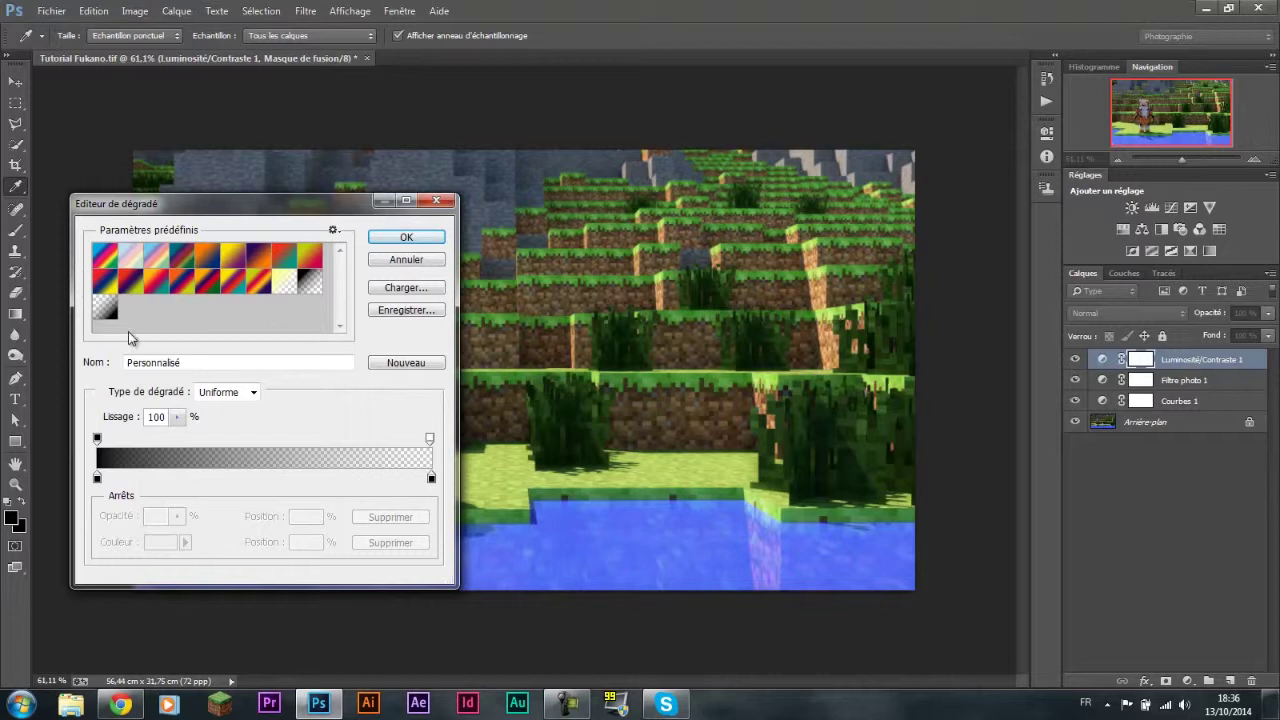
Step: Start from the Spectre preset, remove the extra stops and make the right colour stop white
left_click(104, 258)
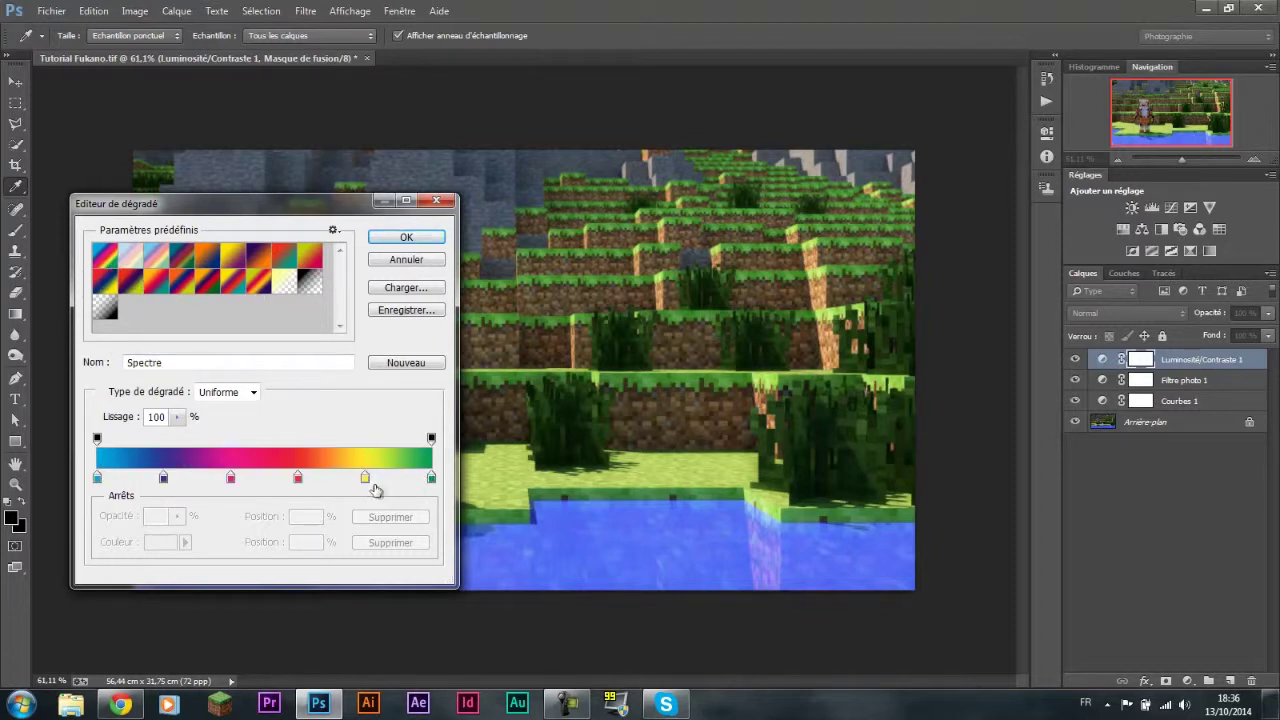
left_click_drag(364, 478, 362, 516)
mouse_move(297, 478)
left_mouse_down()
mouse_move(288, 505)
mouse_move(170, 513)
left_mouse_up()
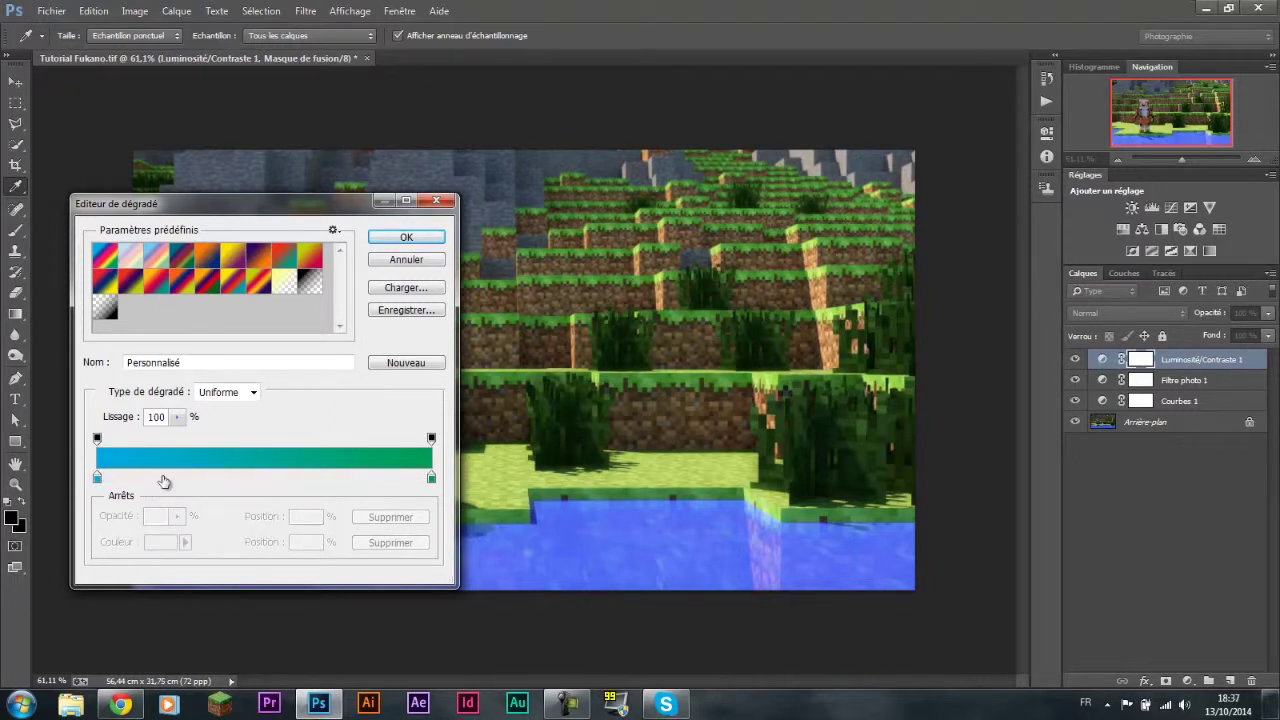
left_click(431, 477)
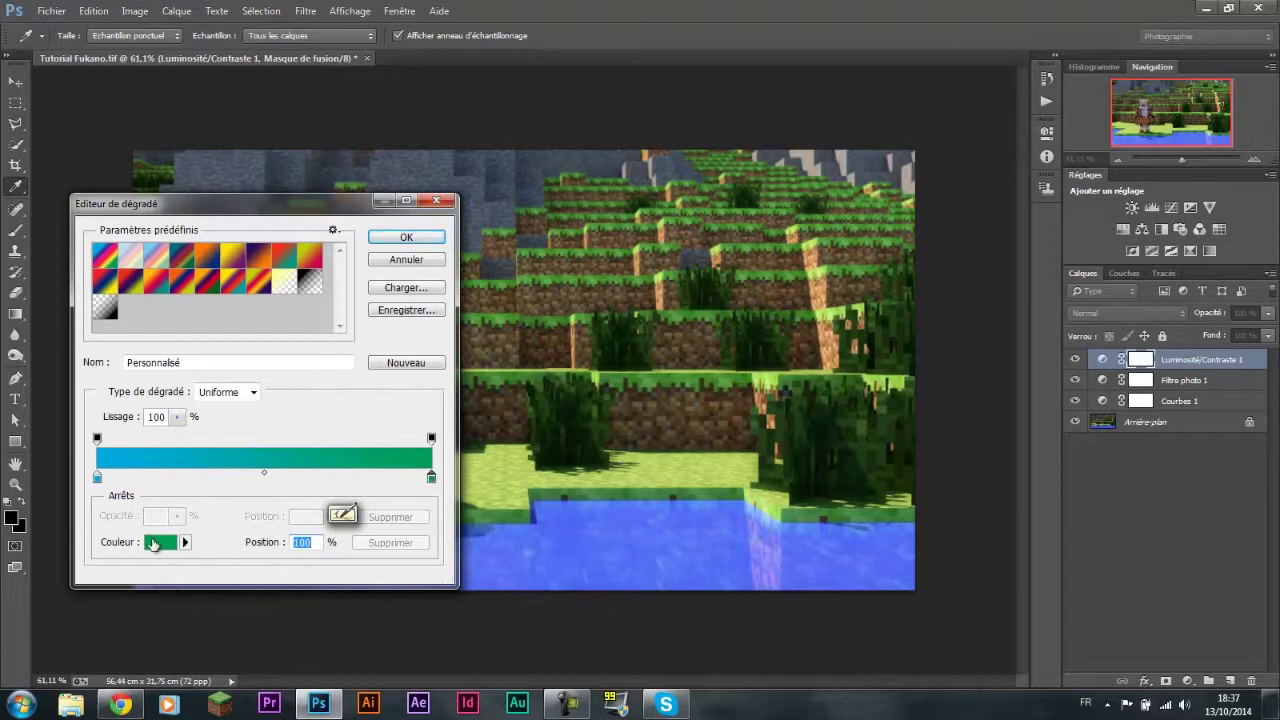
left_click(153, 544)
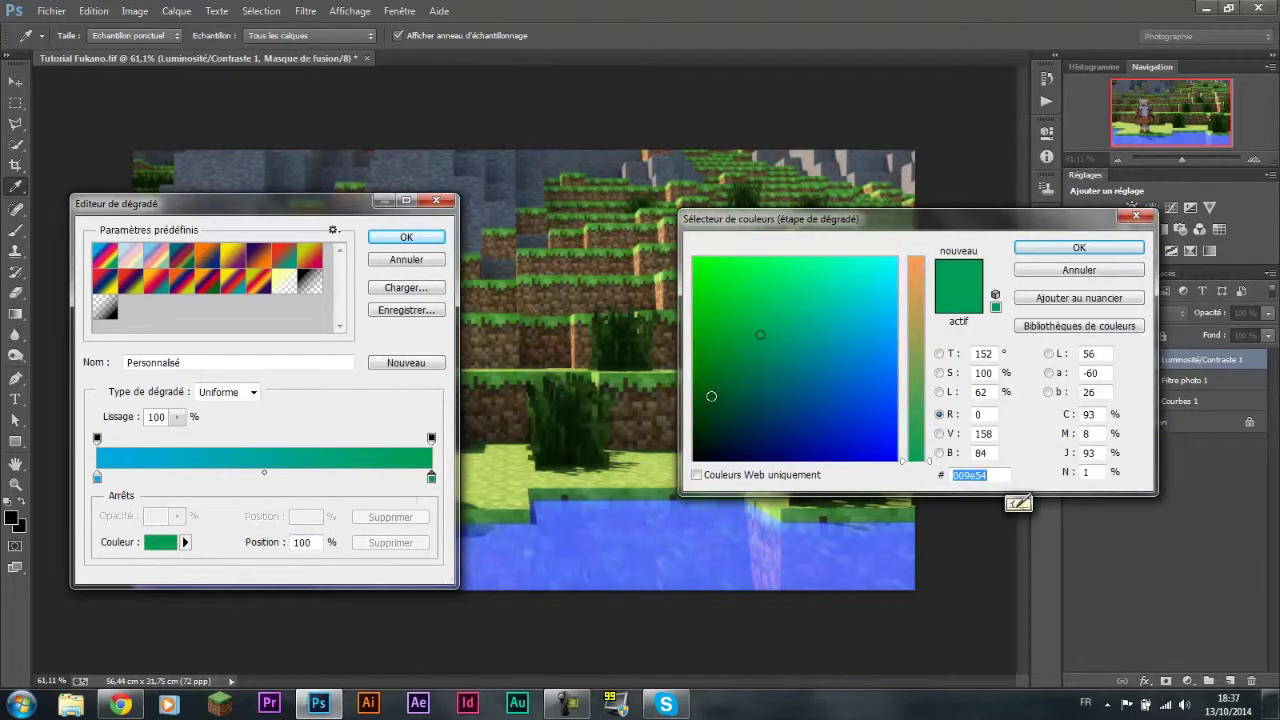
left_click_drag(812, 313, 898, 257)
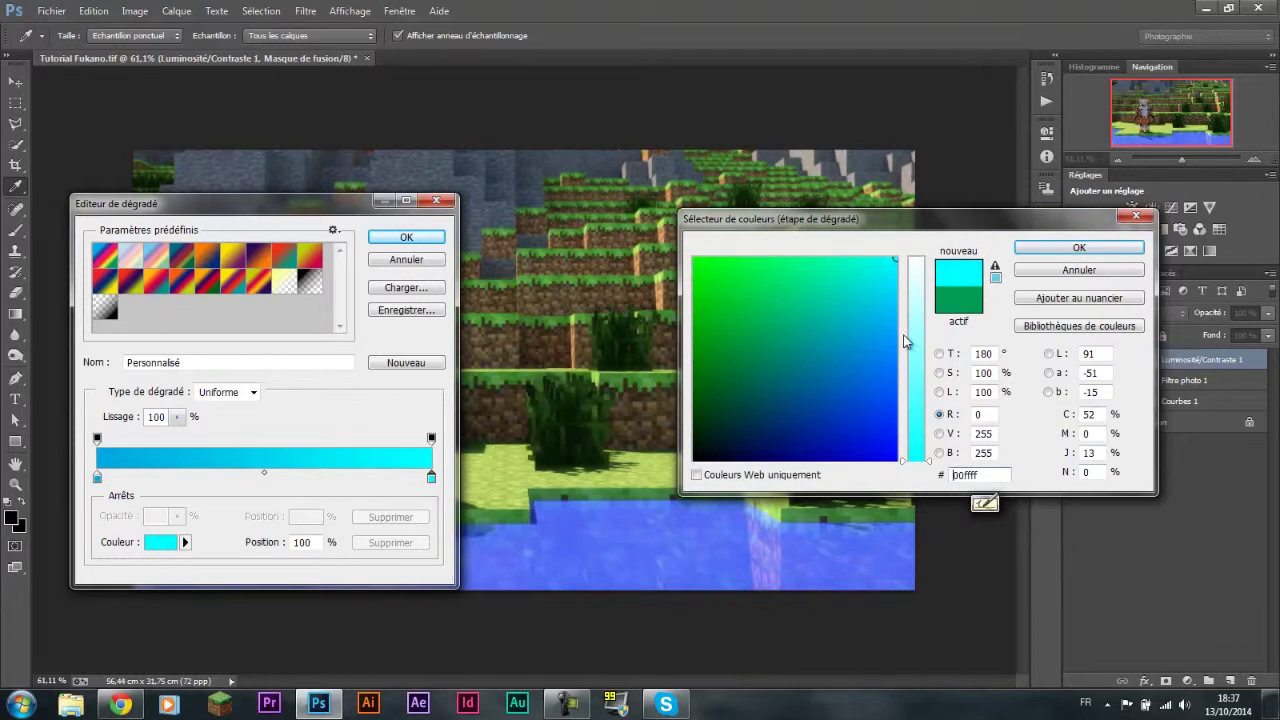
left_click_drag(904, 341, 915, 258)
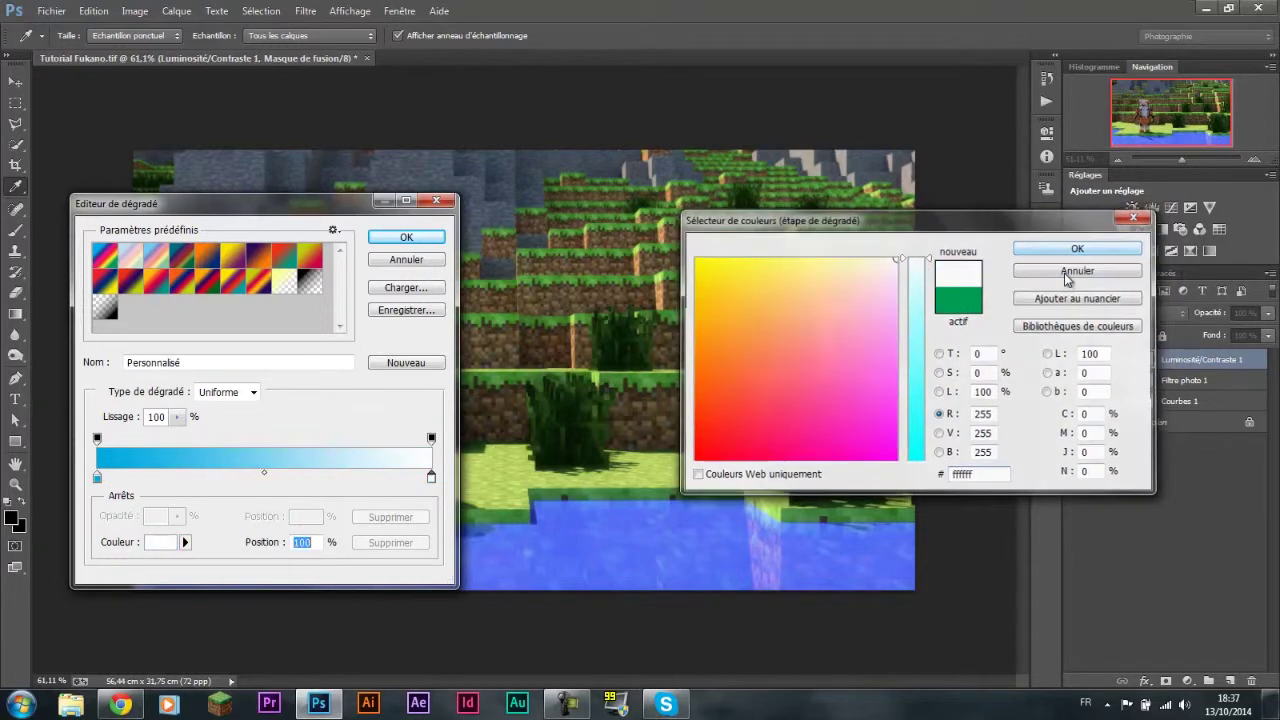
left_click(1066, 279)
Step: Set the right opacity stop to 0% and the left colour stop to black, then confirm
left_click(432, 439)
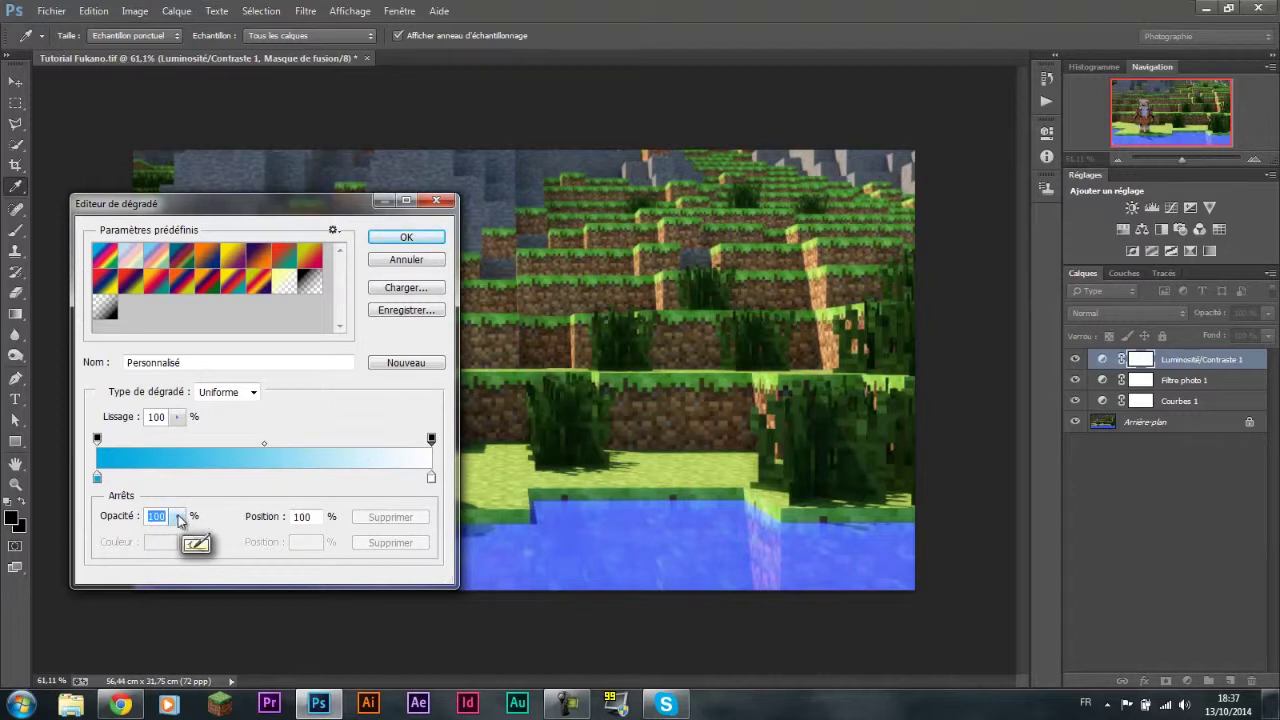
left_click(181, 517)
left_click_drag(182, 545, 92, 550)
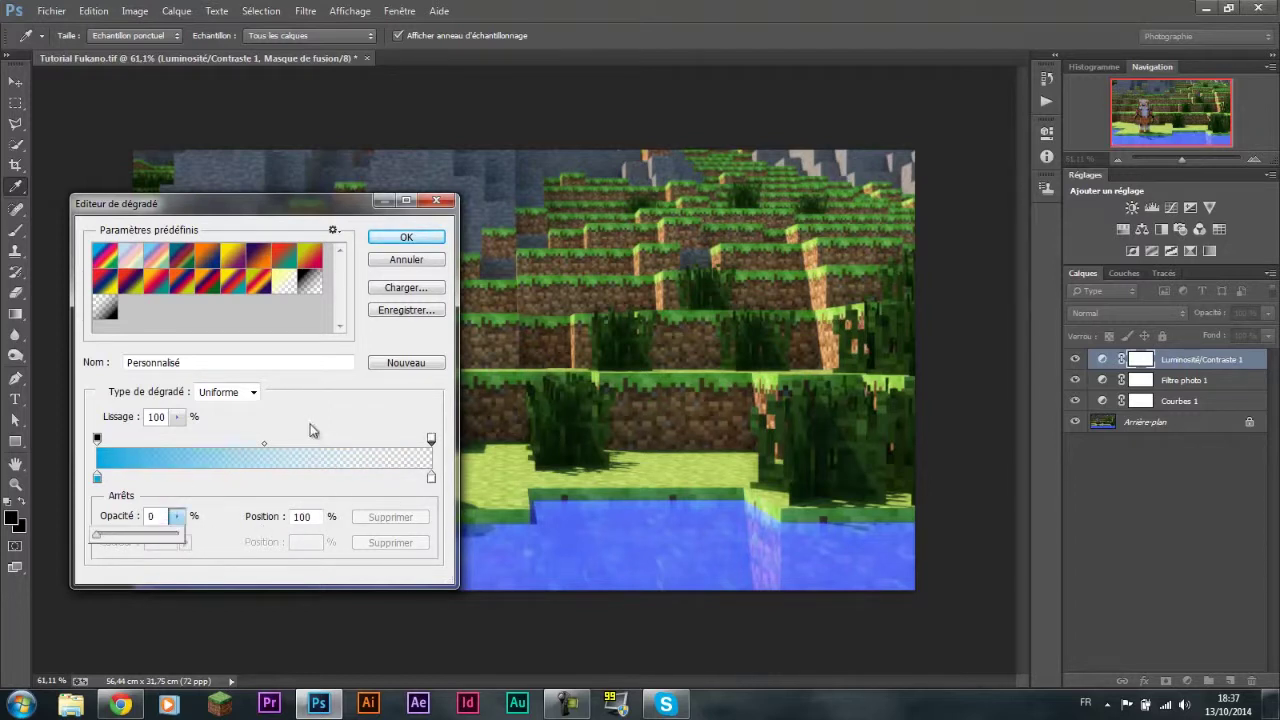
double_click(97, 478)
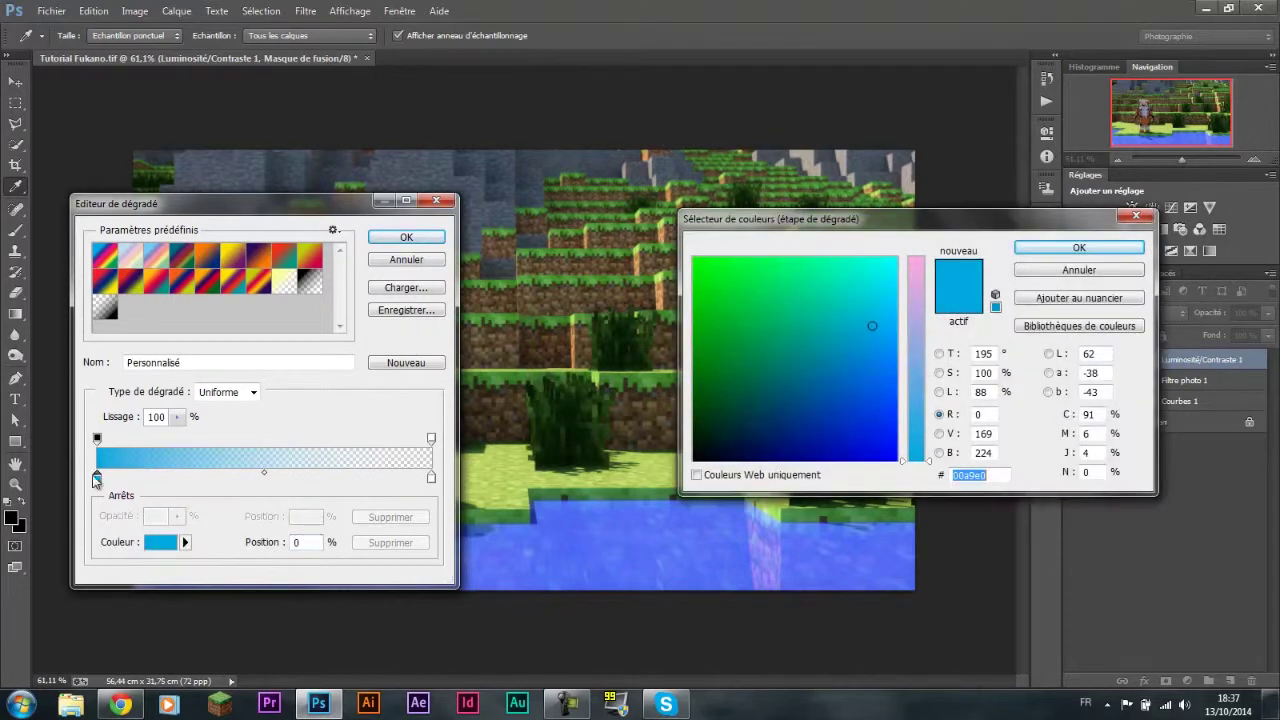
left_click_drag(871, 324, 669, 480)
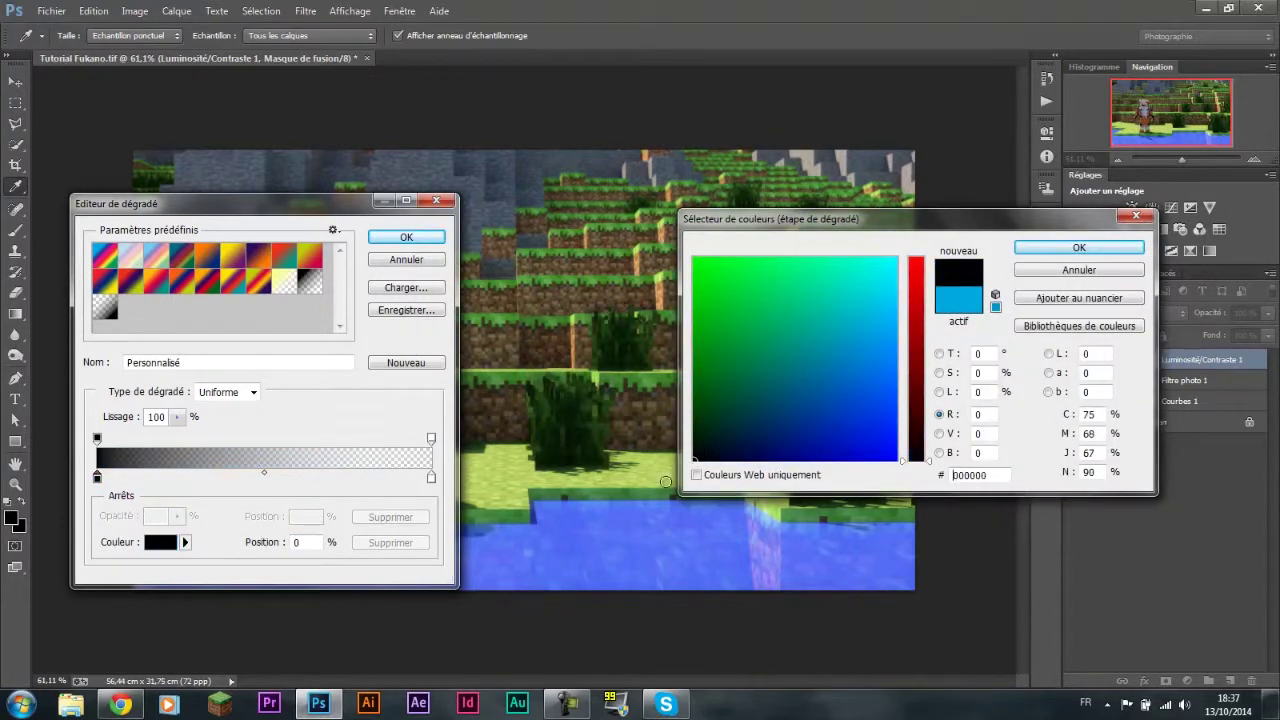
left_click(1085, 248)
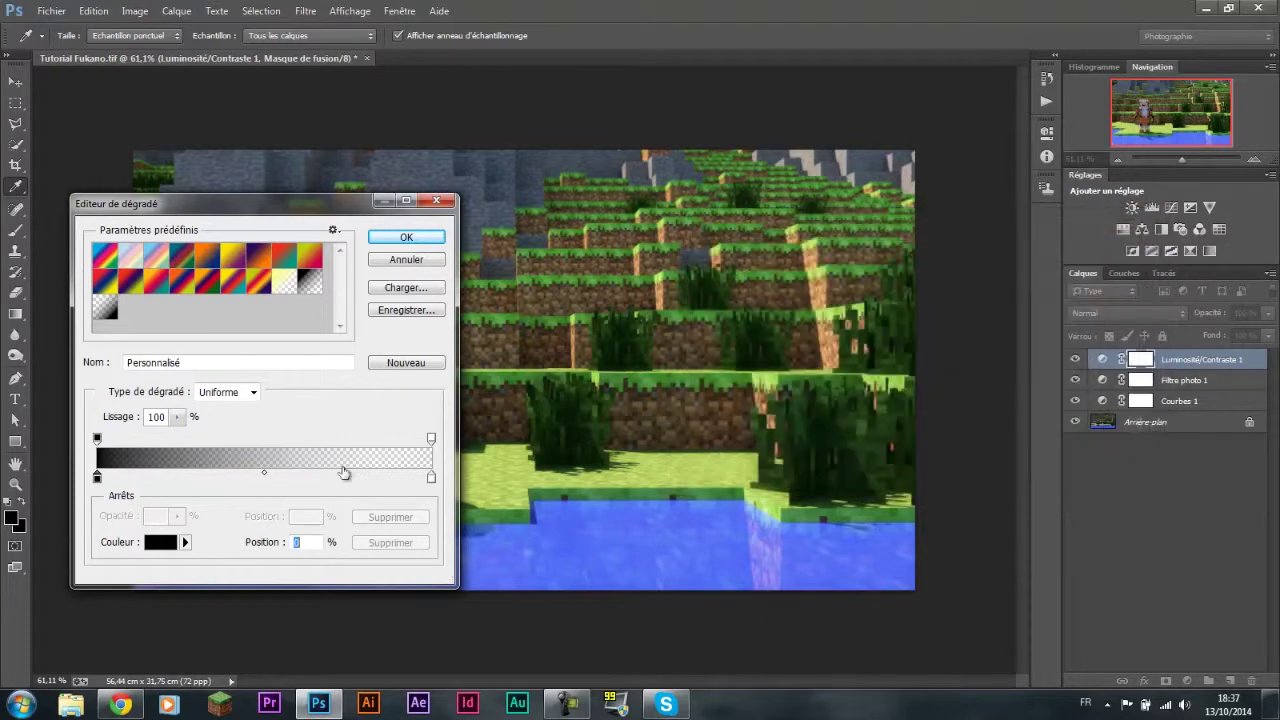
left_click(97, 439)
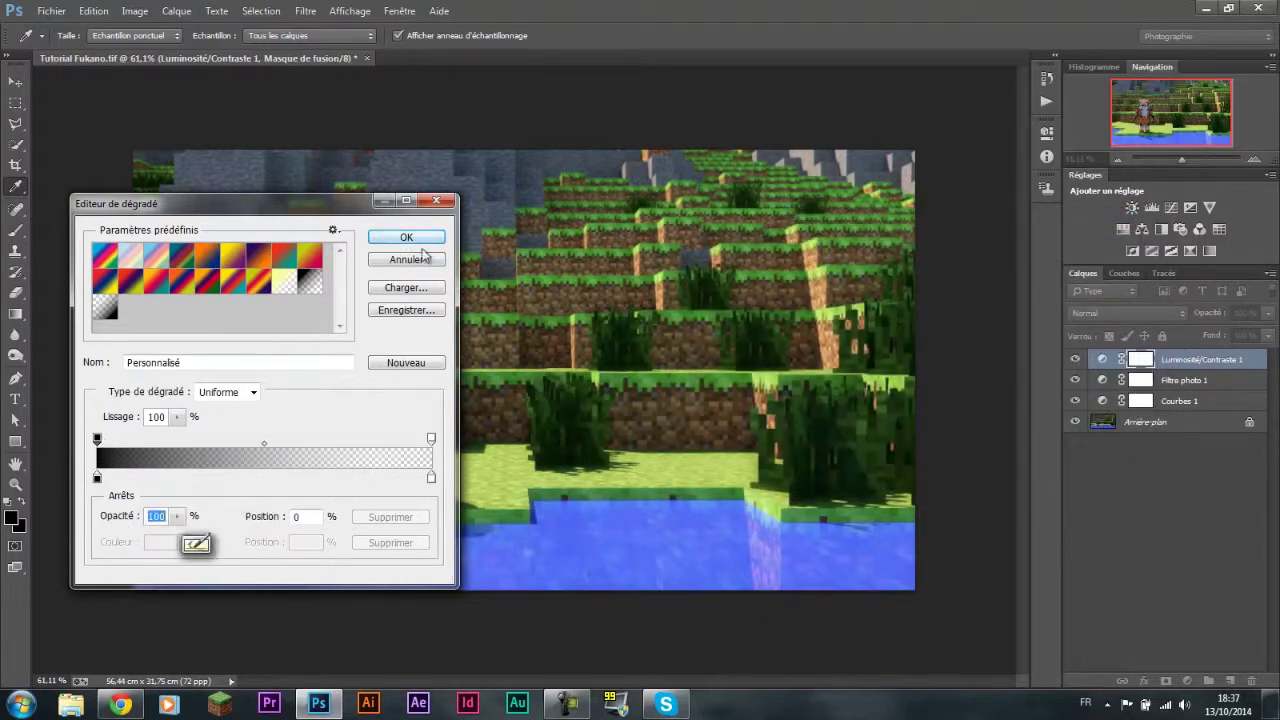
left_click(406, 240)
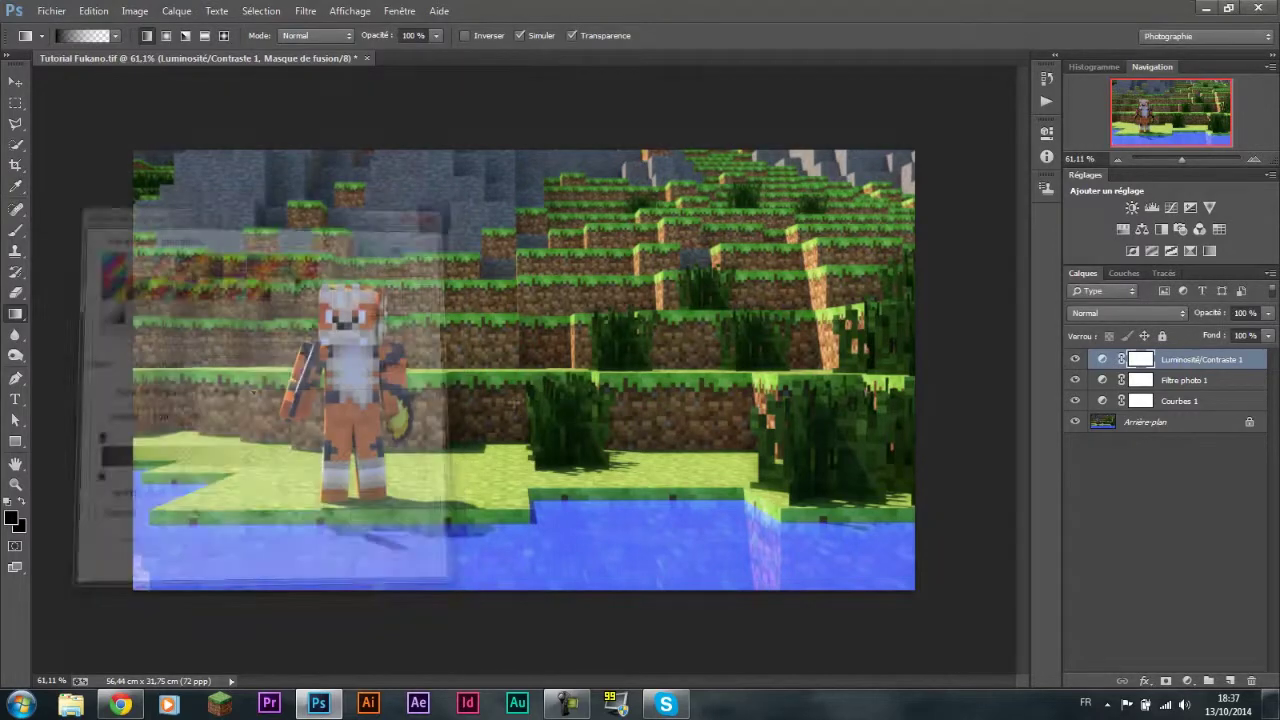
Step: Drag black-to-transparent gradients inward from the left edge on the Luminosité/Contraste 1 mask
left_click_drag(88, 352, 266, 352)
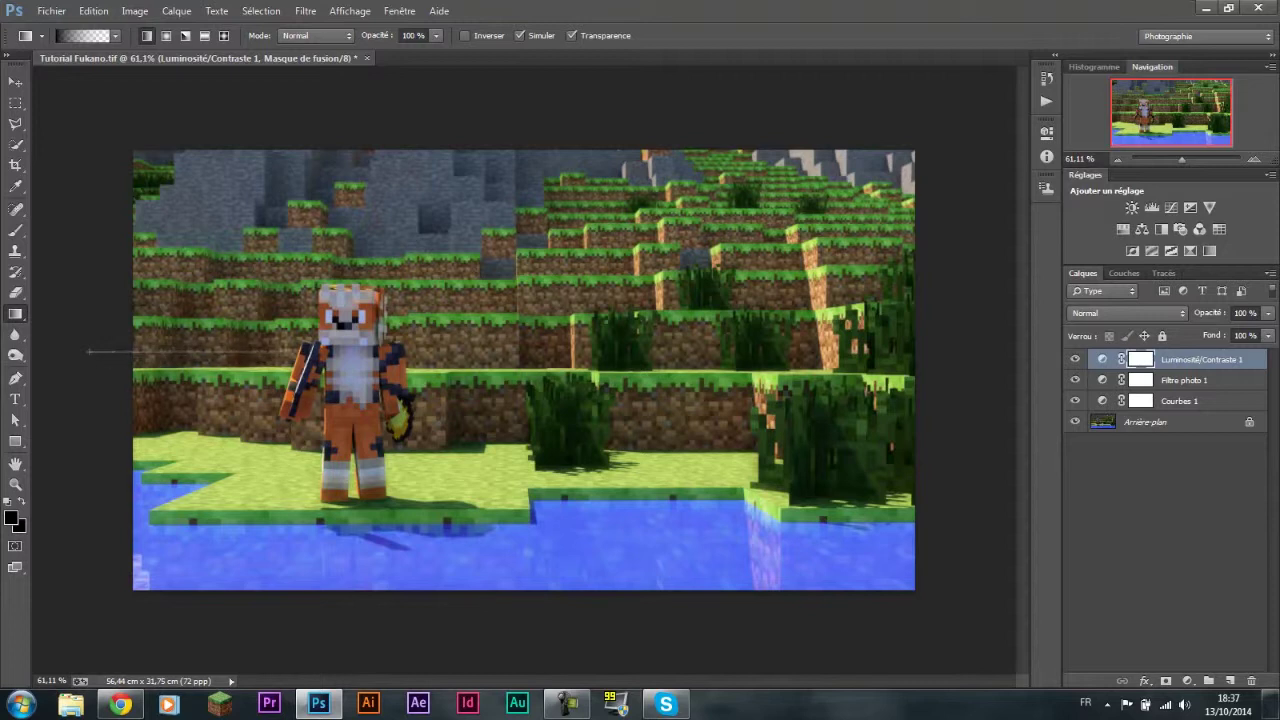
left_click_drag(266, 352, 276, 360)
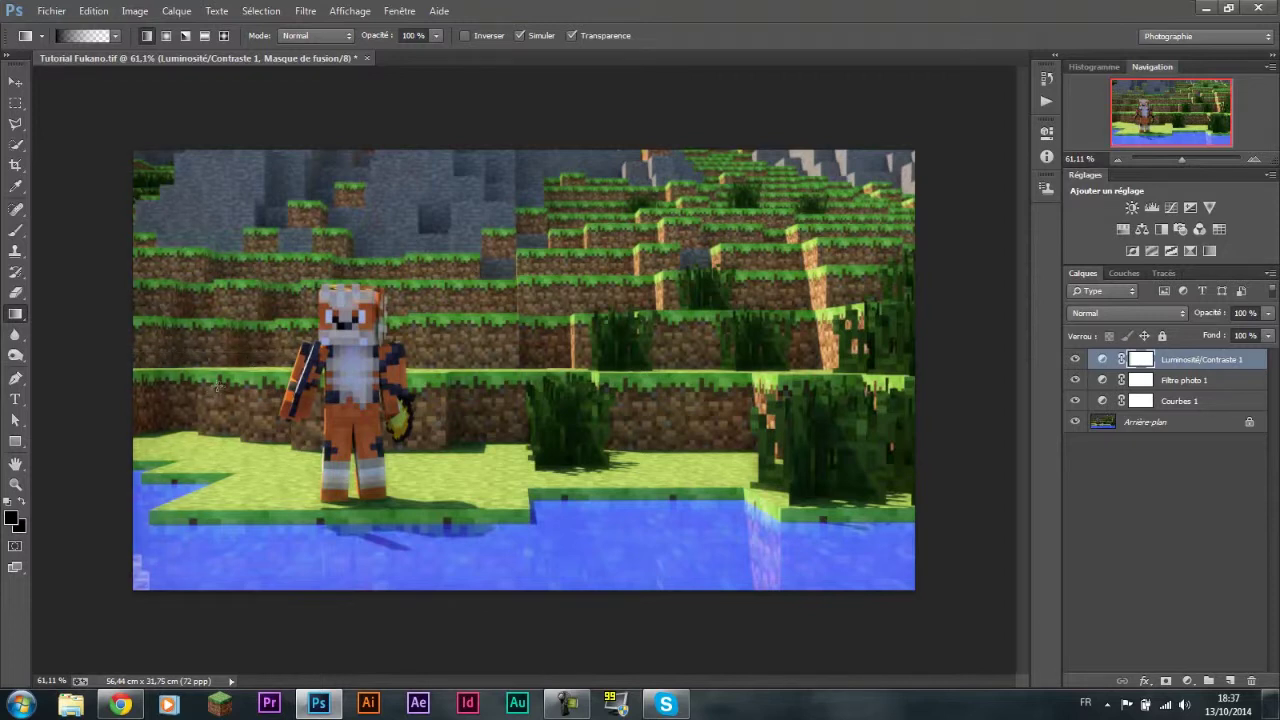
left_click_drag(84, 360, 276, 432)
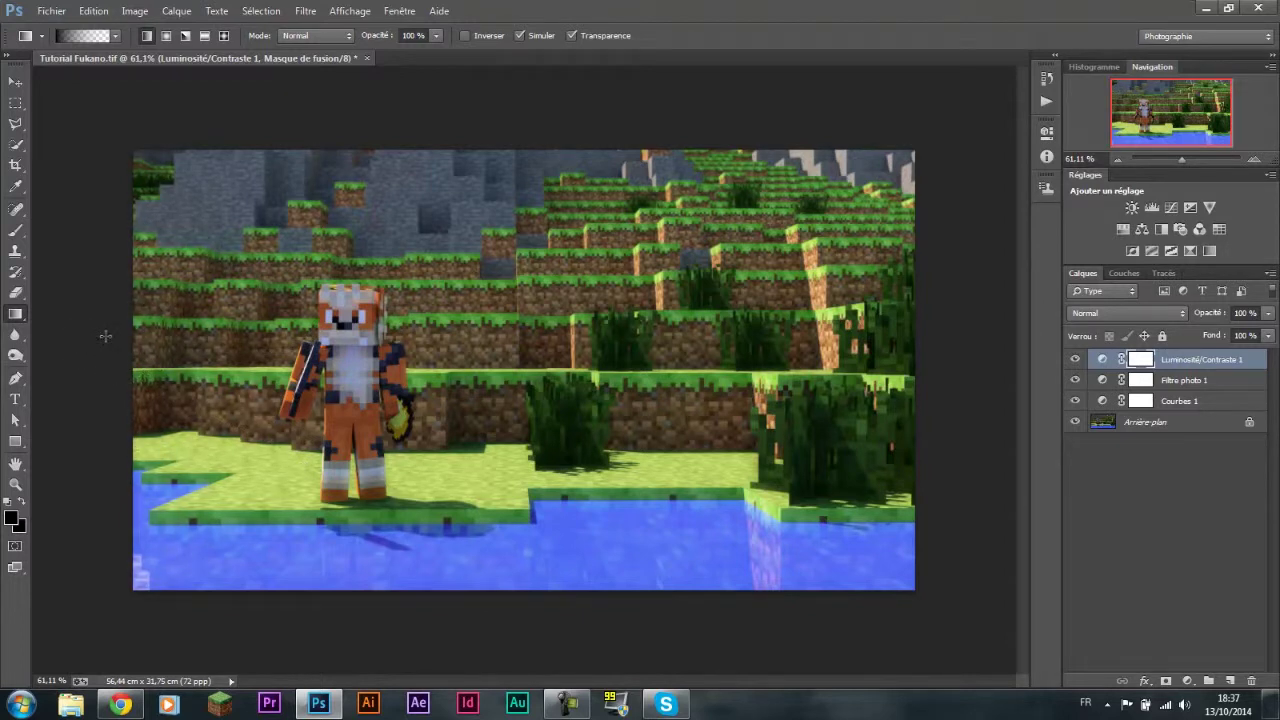
left_click_drag(82, 363, 272, 370)
left_click_drag(106, 358, 298, 362)
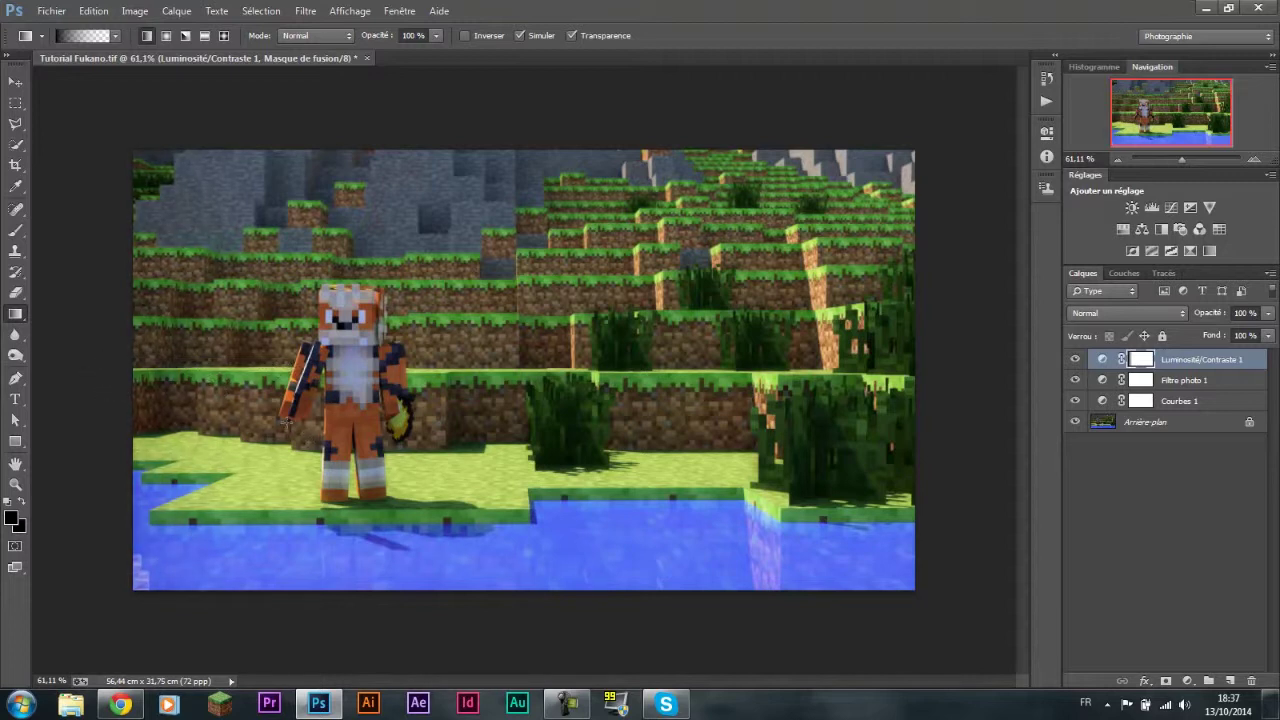
left_click_drag(117, 384, 236, 402)
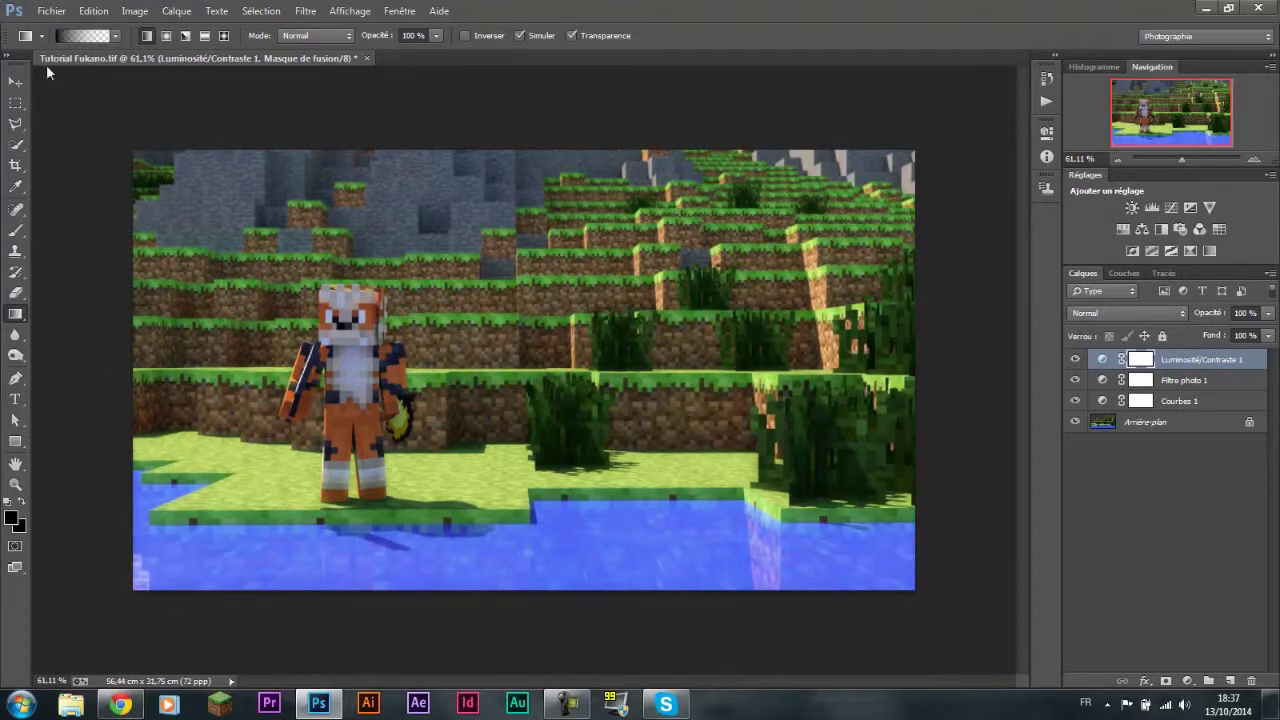
left_click(60, 36)
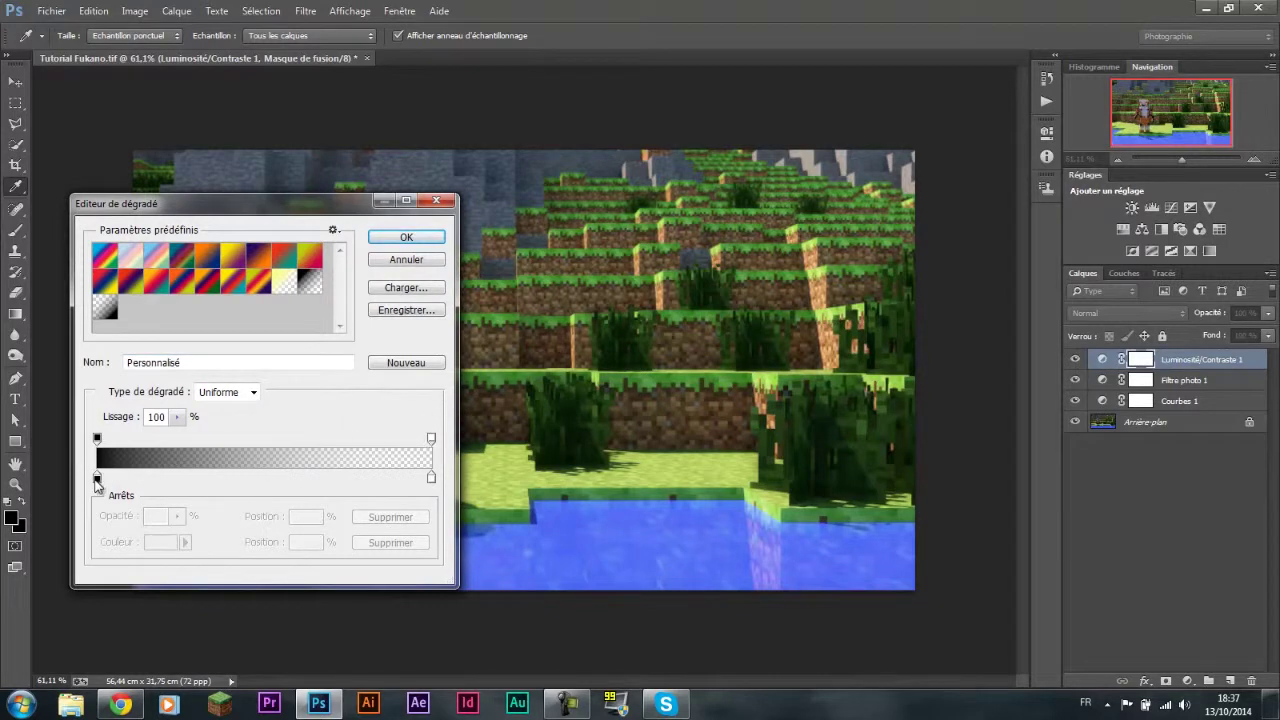
Step: Shift the black colour, opacity and midpoint stops so solid black holds through the first 14%
left_click_drag(97, 480, 177, 480)
left_click_drag(97, 438, 146, 440)
mouse_move(179, 481)
left_mouse_down()
mouse_move(214, 482)
mouse_move(186, 480)
left_mouse_up()
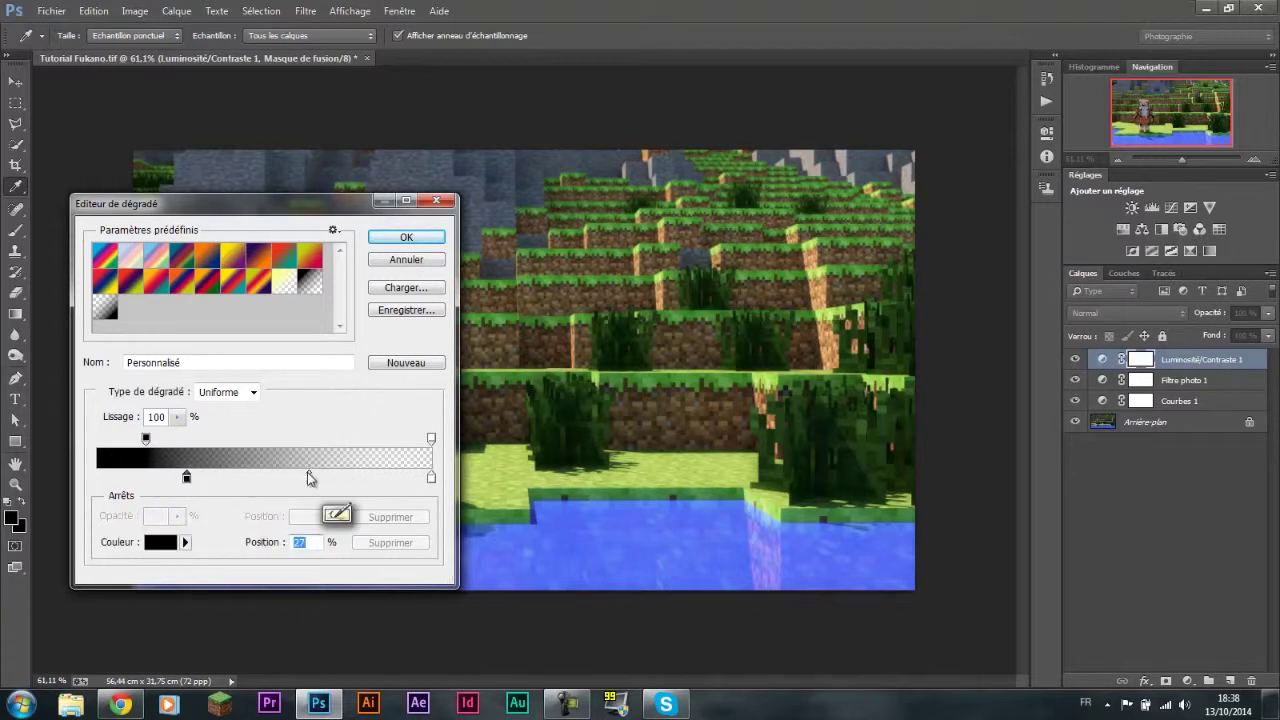
left_click_drag(310, 474, 340, 474)
left_click_drag(146, 440, 141, 440)
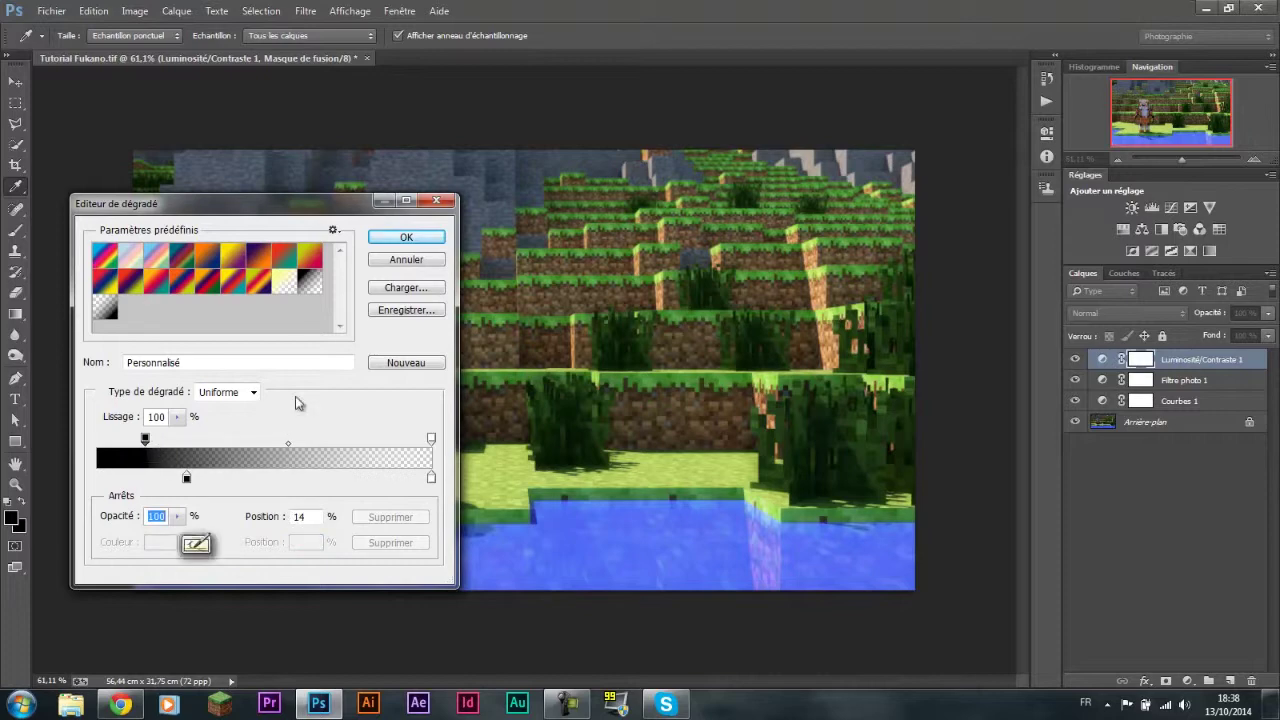
left_click(406, 240)
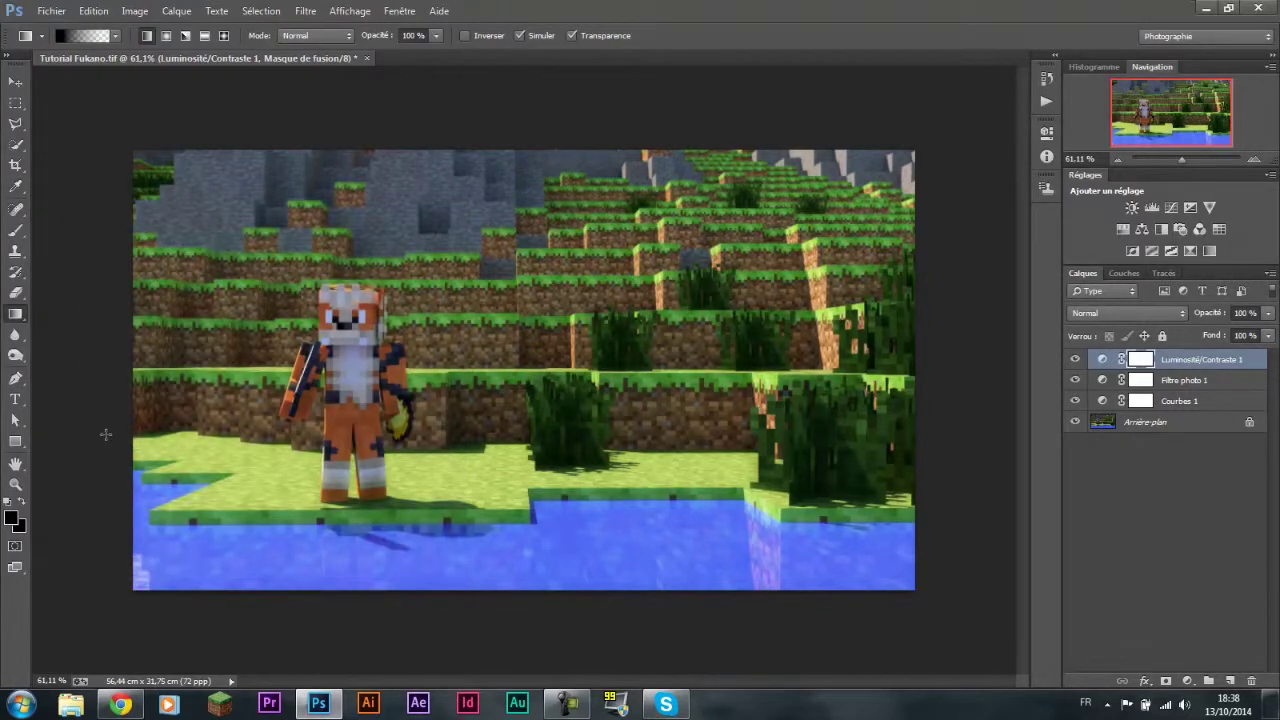
Step: Drag gradients inward from the left, top and right edges and the bottom water, redrawing left and top
left_click_drag(88, 351, 300, 353)
key("ctrl+z")
left_click_drag(112, 383, 184, 389)
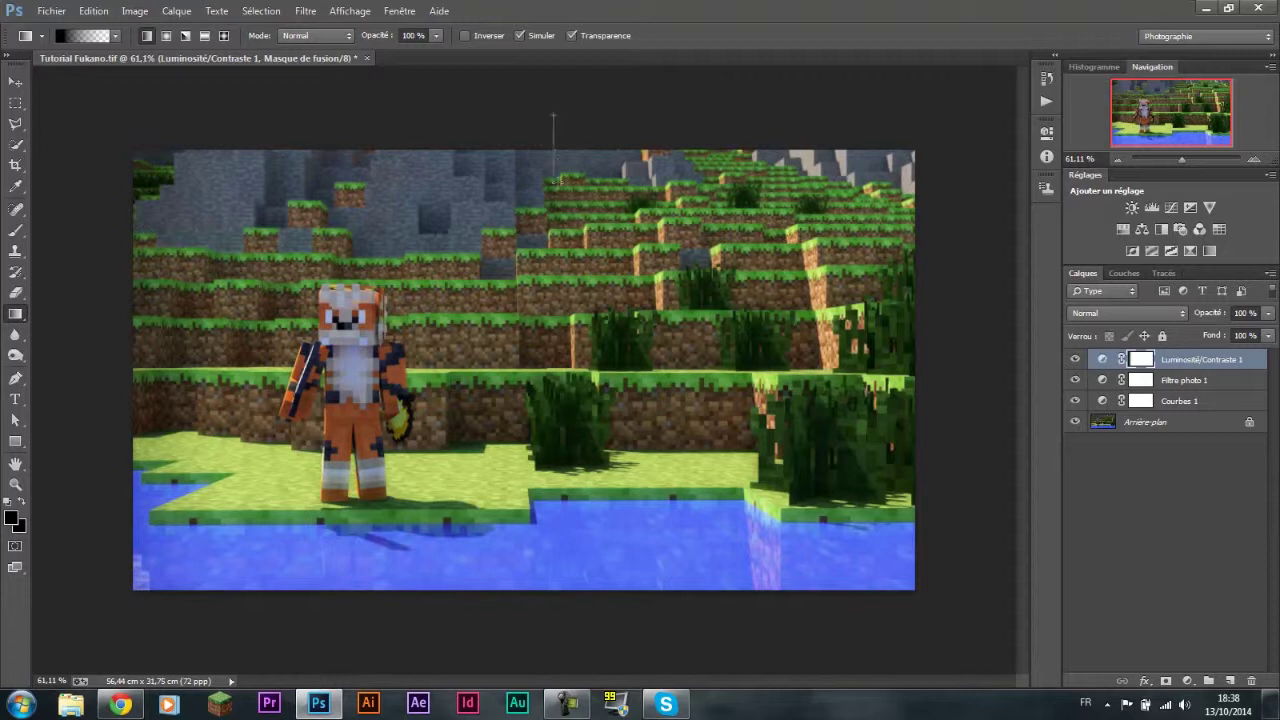
left_click_drag(557, 116, 561, 217)
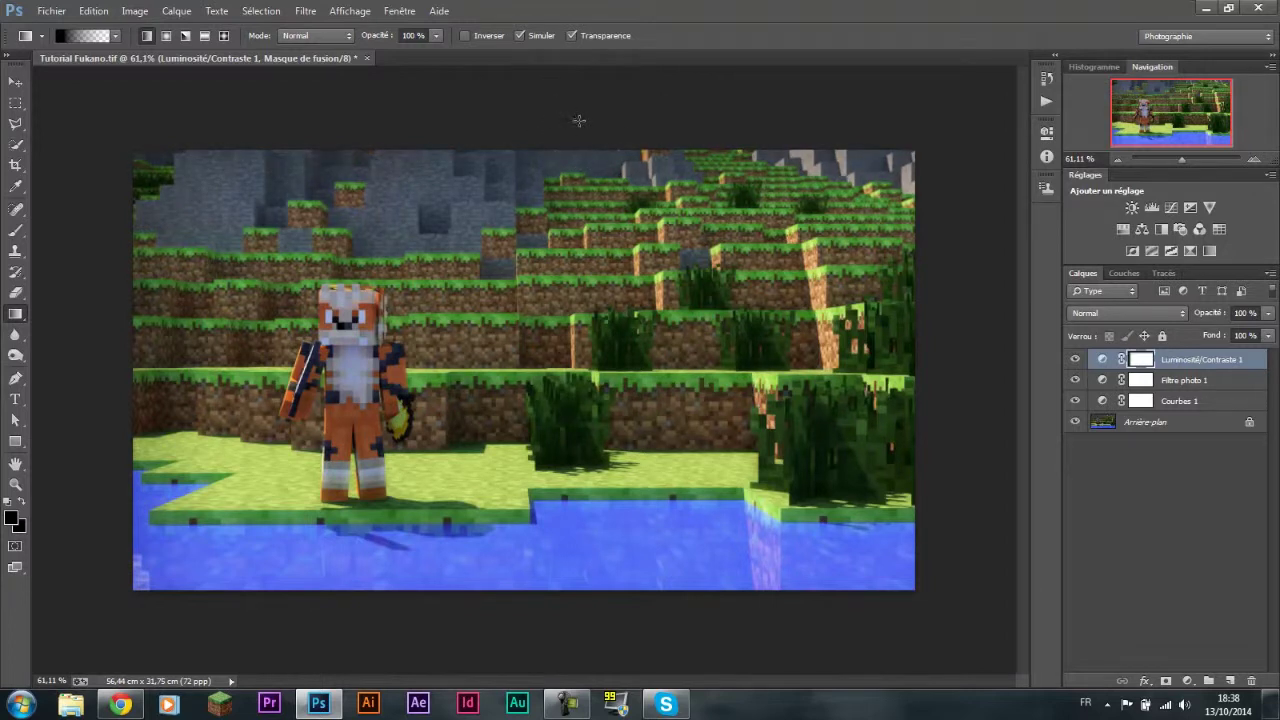
key("ctrl+z")
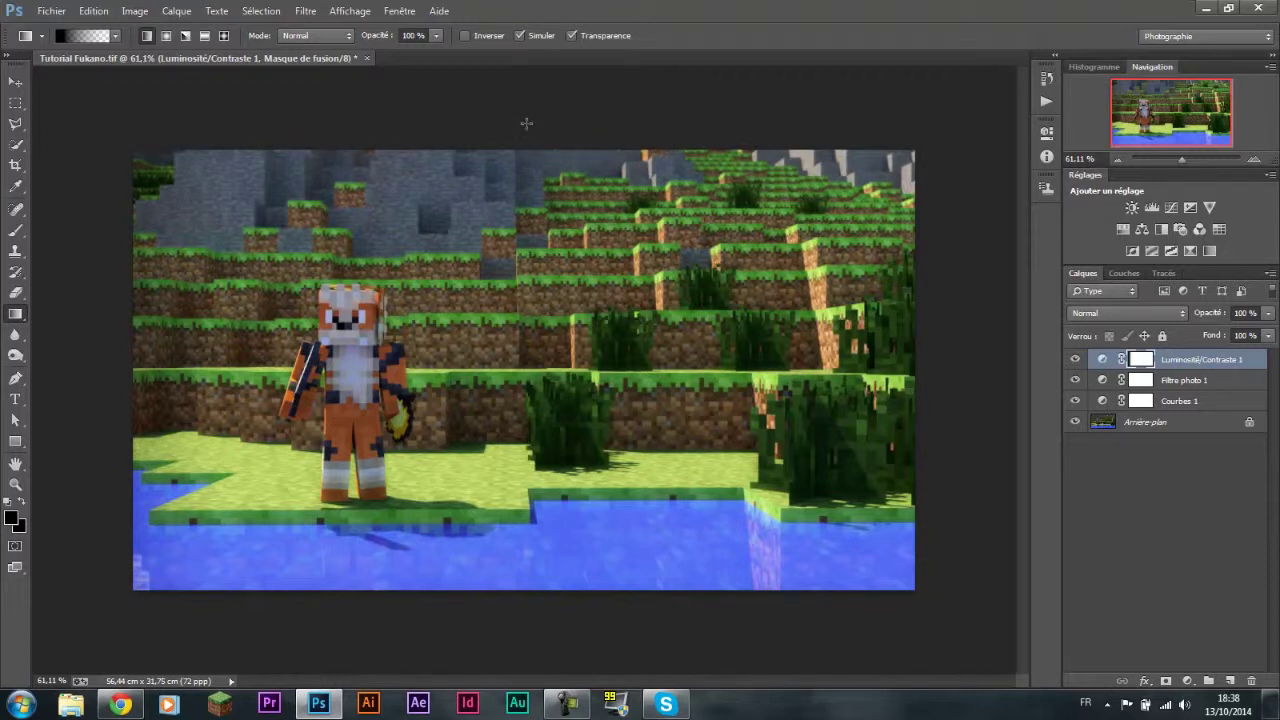
left_click_drag(526, 118, 534, 240)
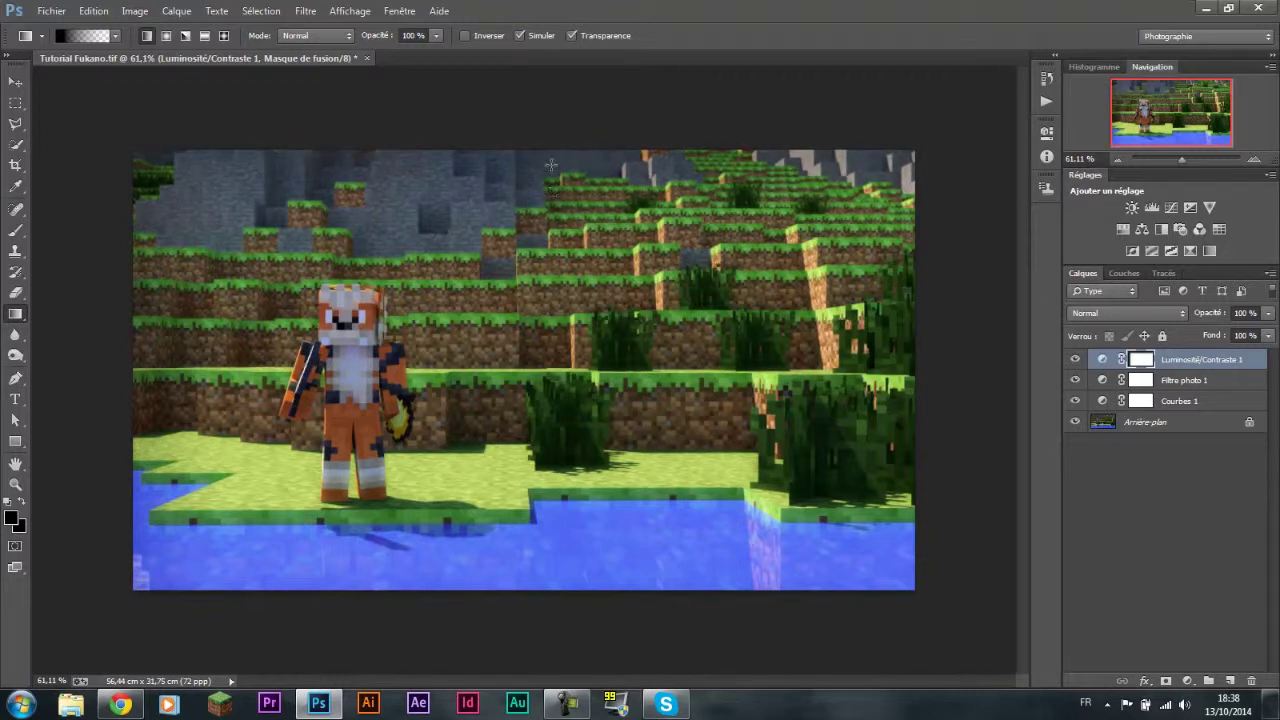
left_click_drag(969, 341, 765, 349)
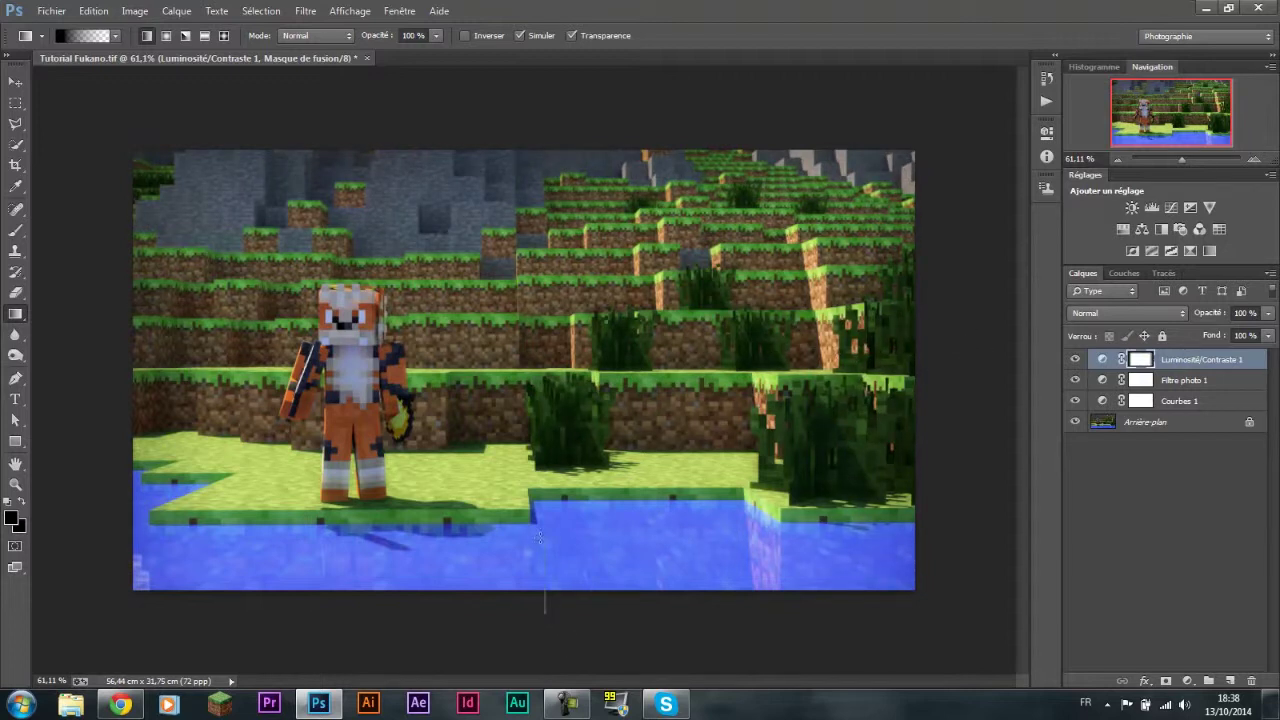
left_click_drag(545, 608, 546, 612)
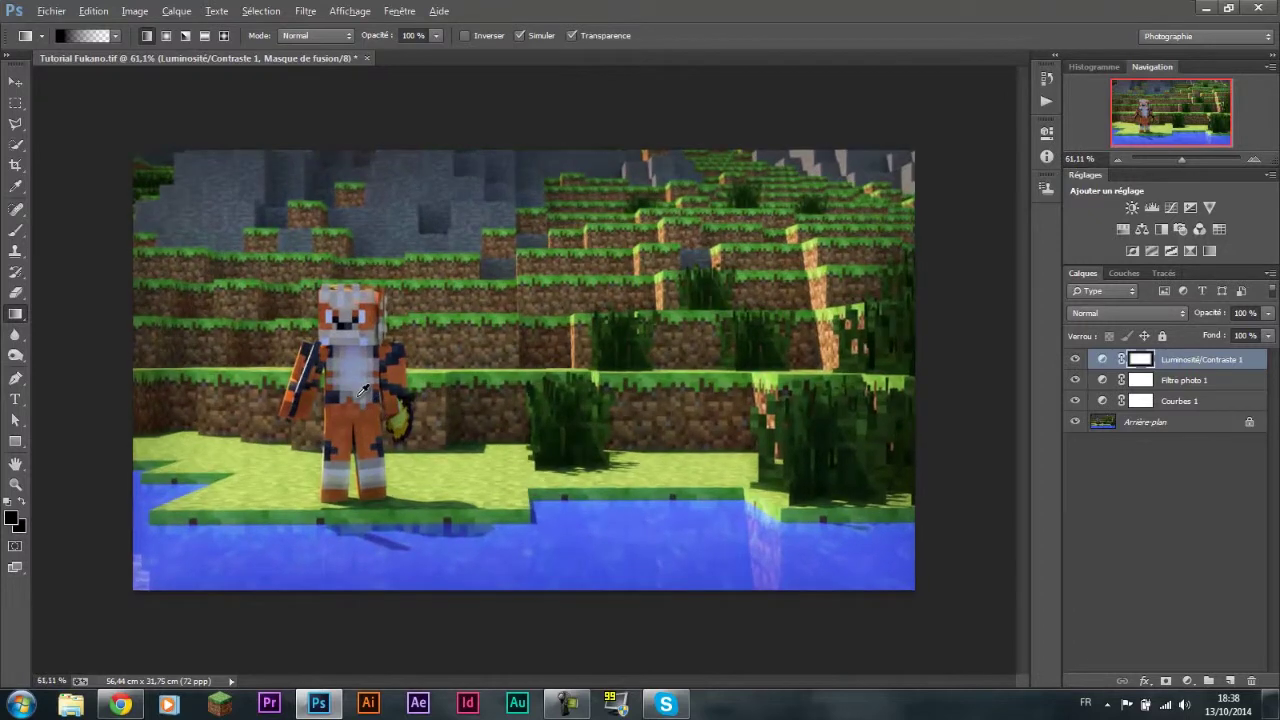
key("alt")
Step: In a new Chrome tab, search 'Google Image' and switch to the Images results
left_click(120, 705)
left_click(634, 10)
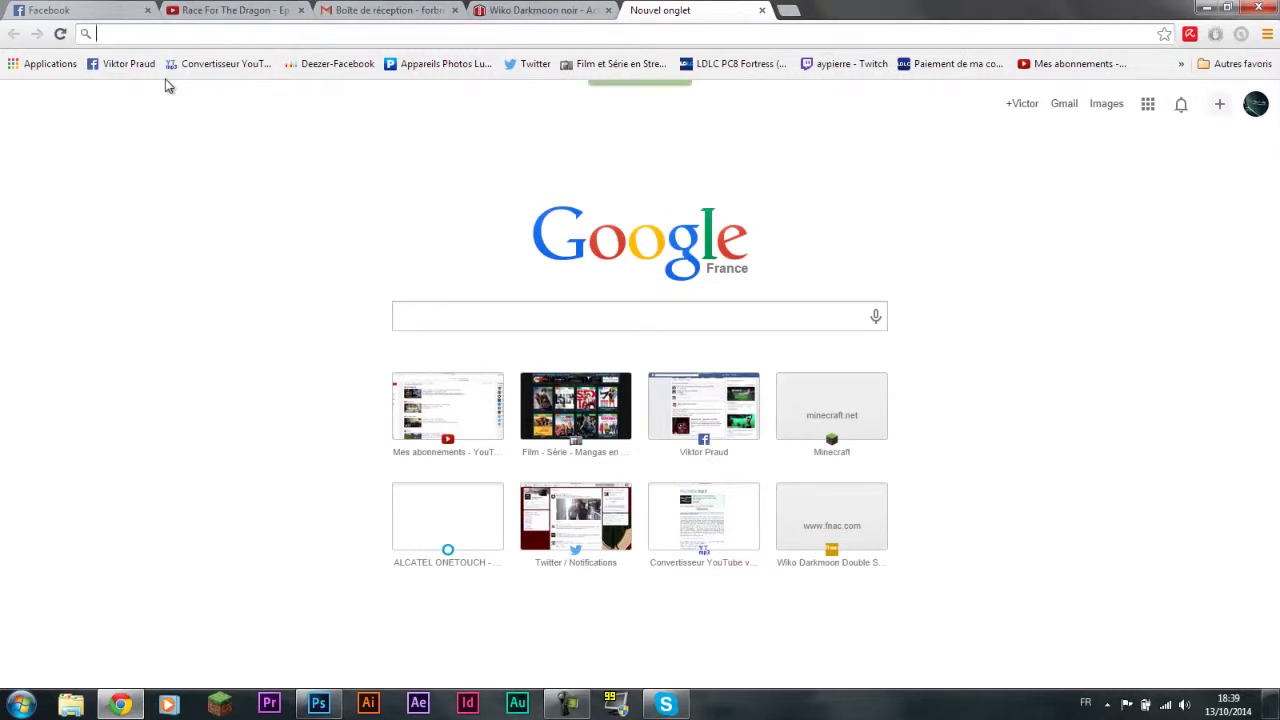
type("Google")
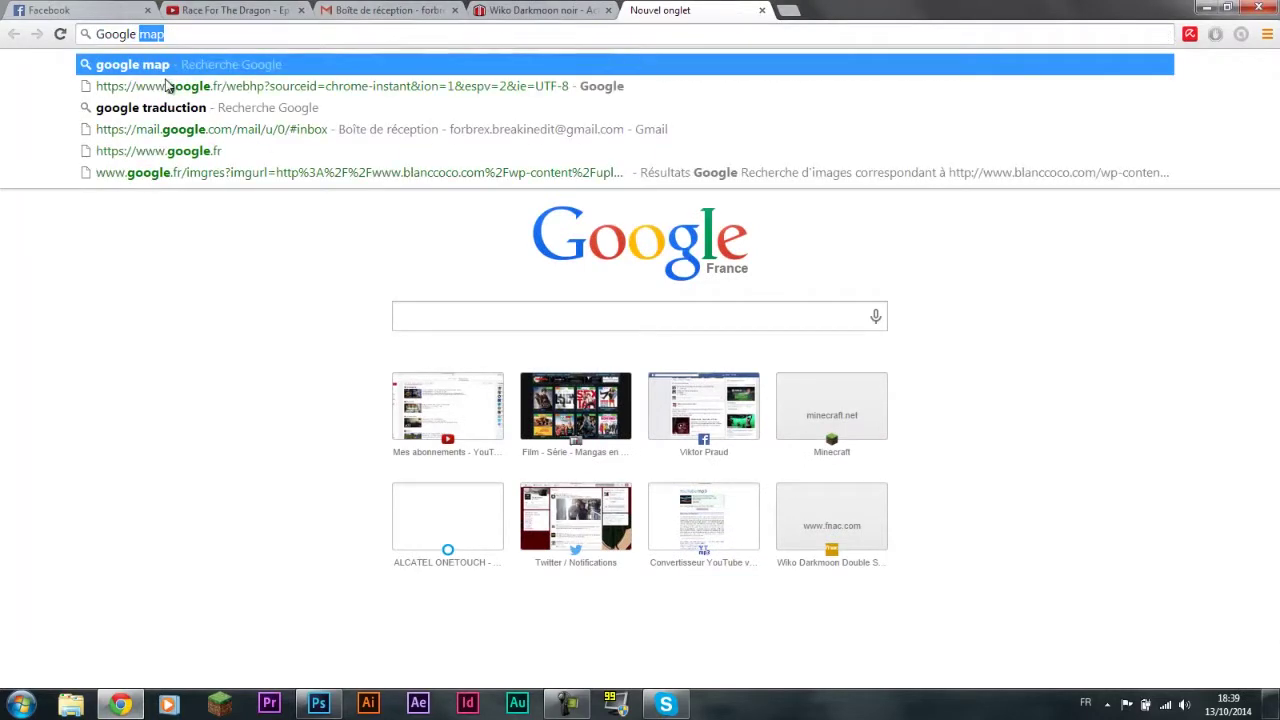
type(" ima")
key("Return")
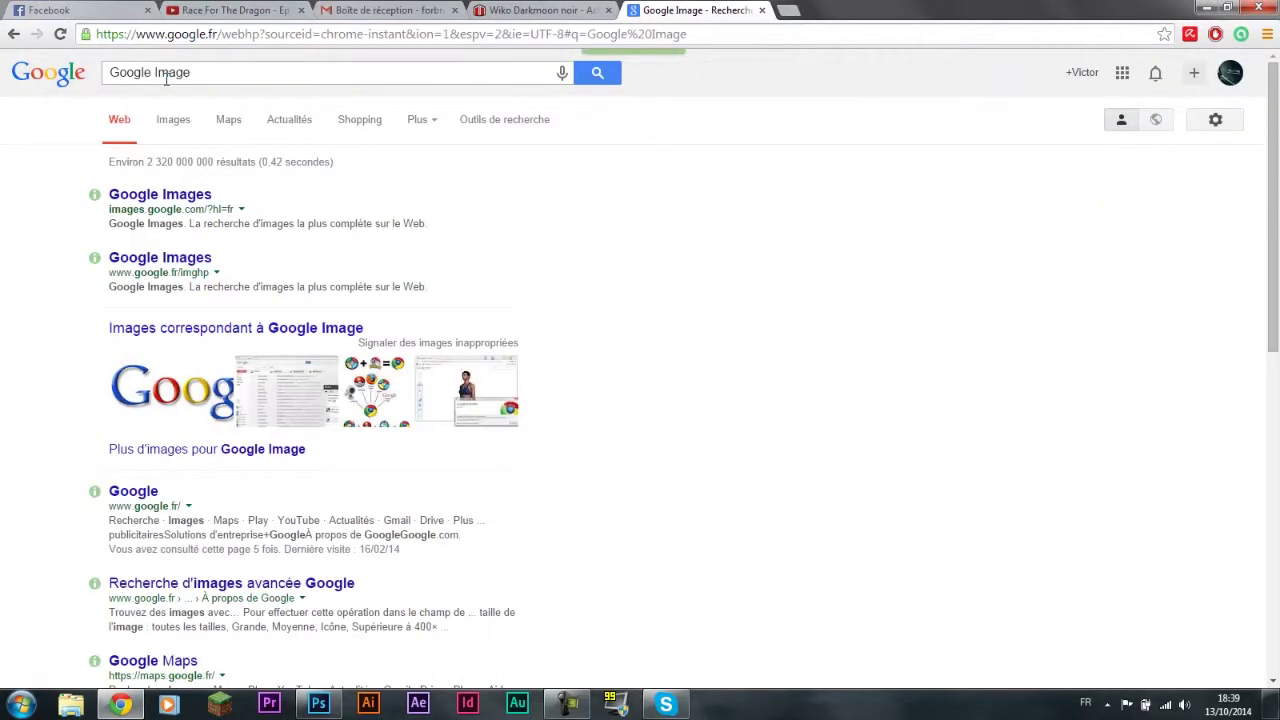
left_click(172, 121)
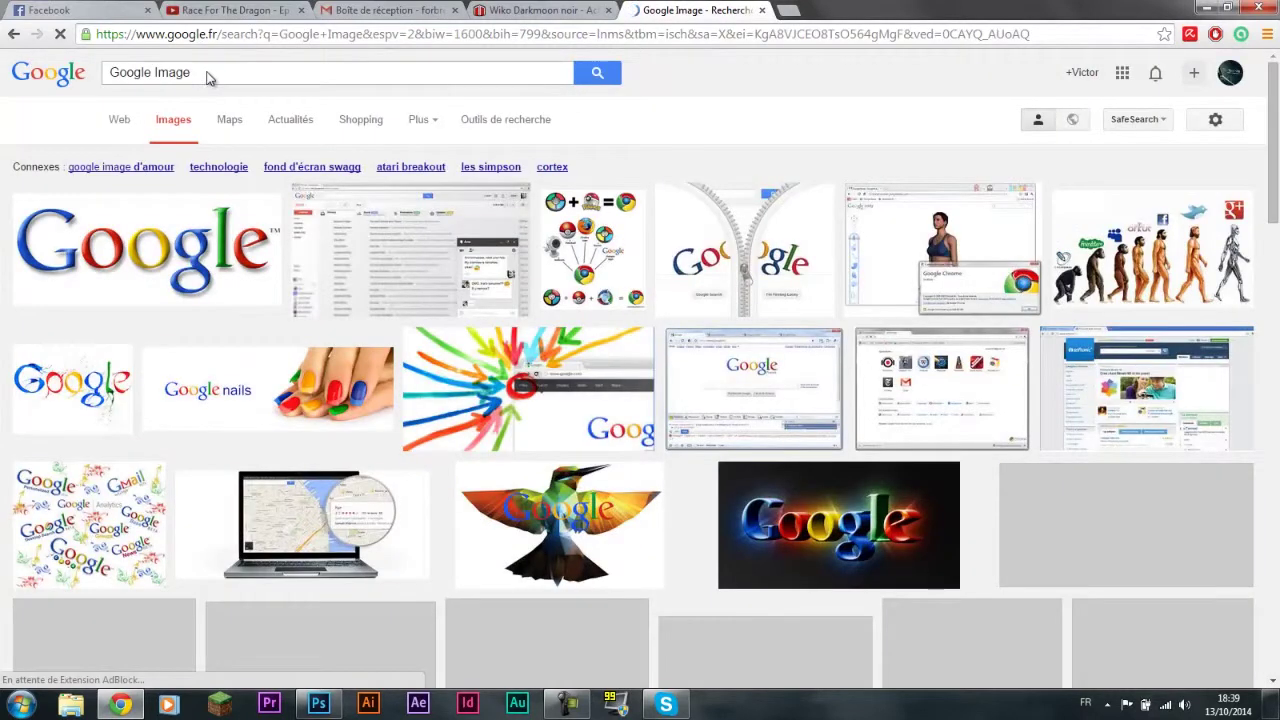
Step: Replace the search query with 'Texture papier' and run the image search
left_click_drag(142, 74, 195, 77)
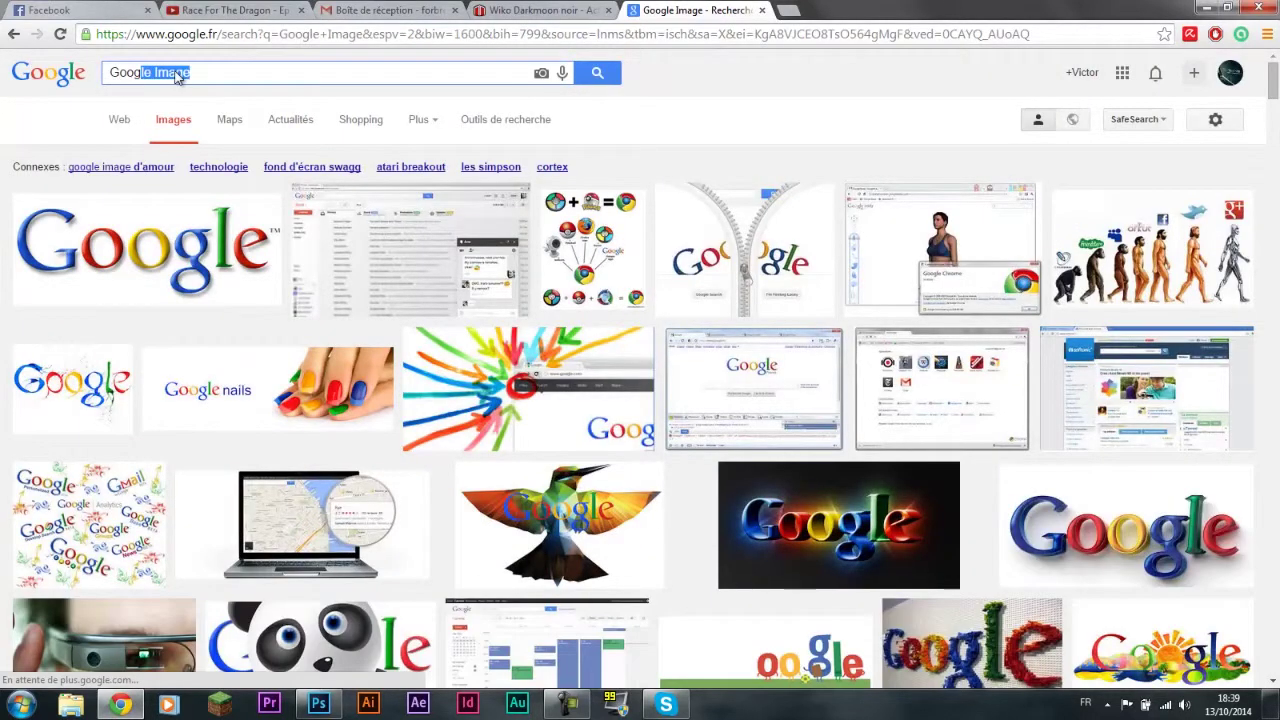
left_click(195, 77)
triple_click(199, 70)
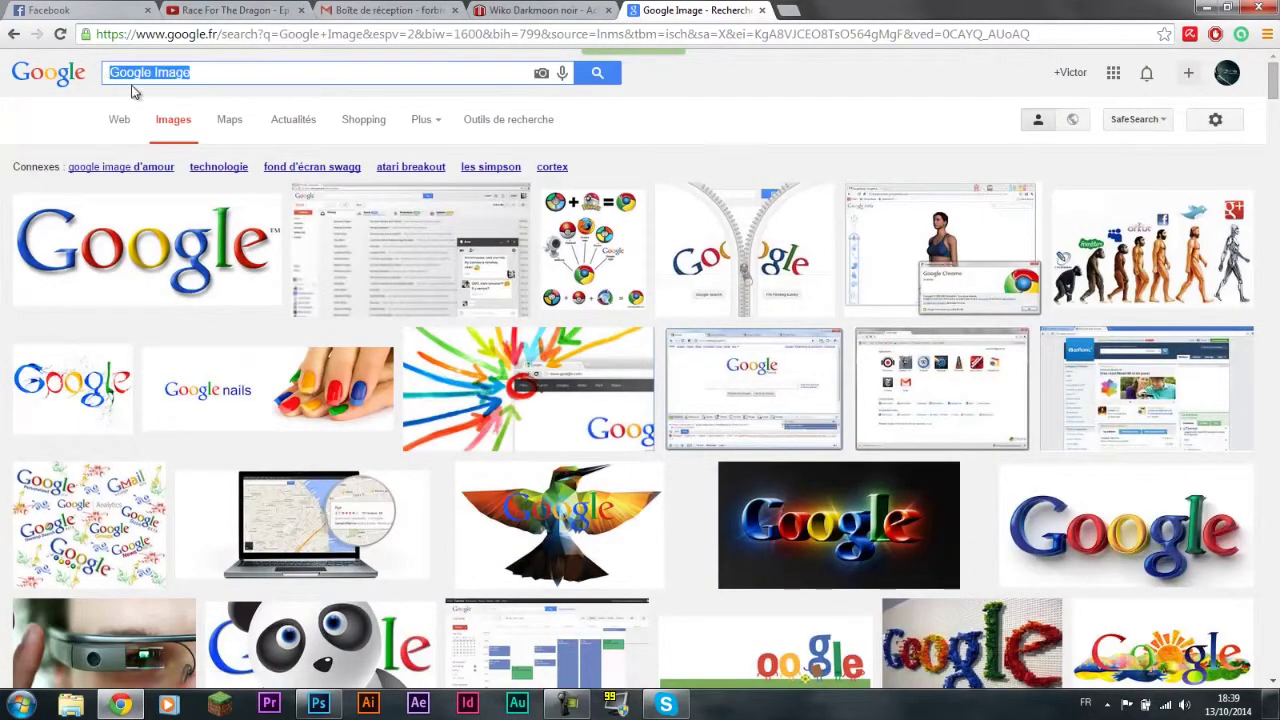
key("BackSpace")
type("V")
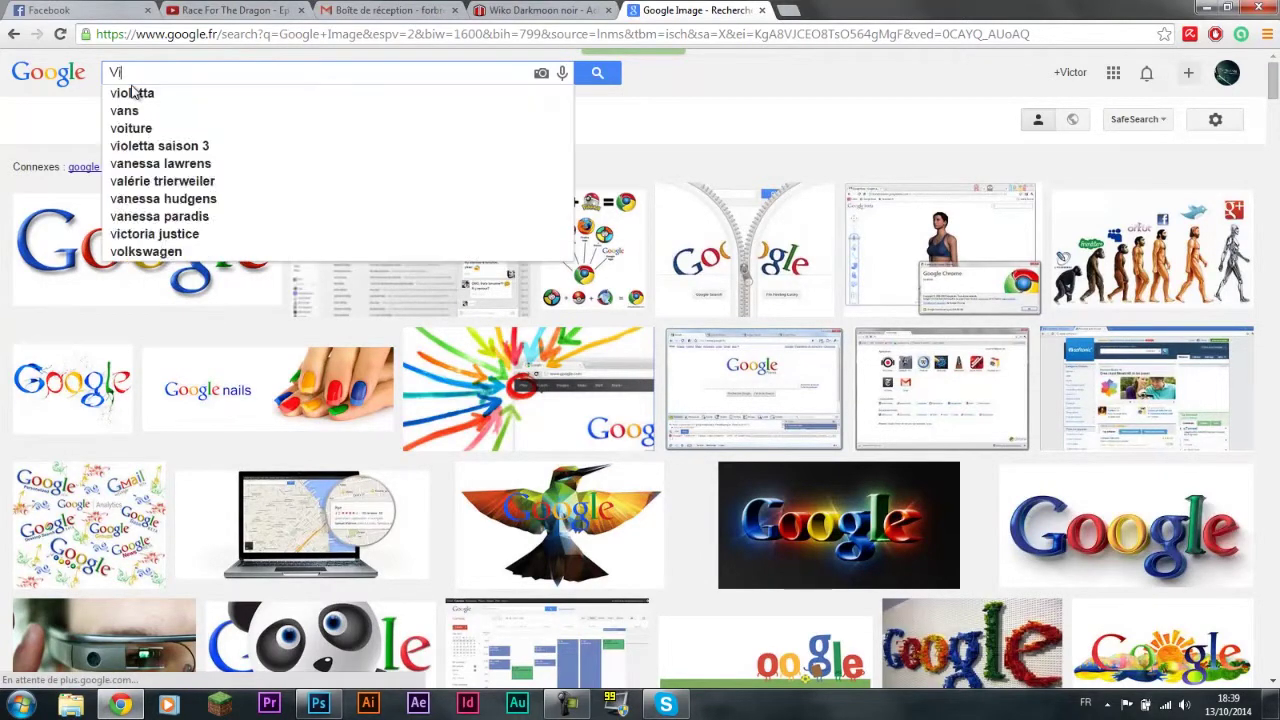
type("ie")
type("x")
key("BackSpace")
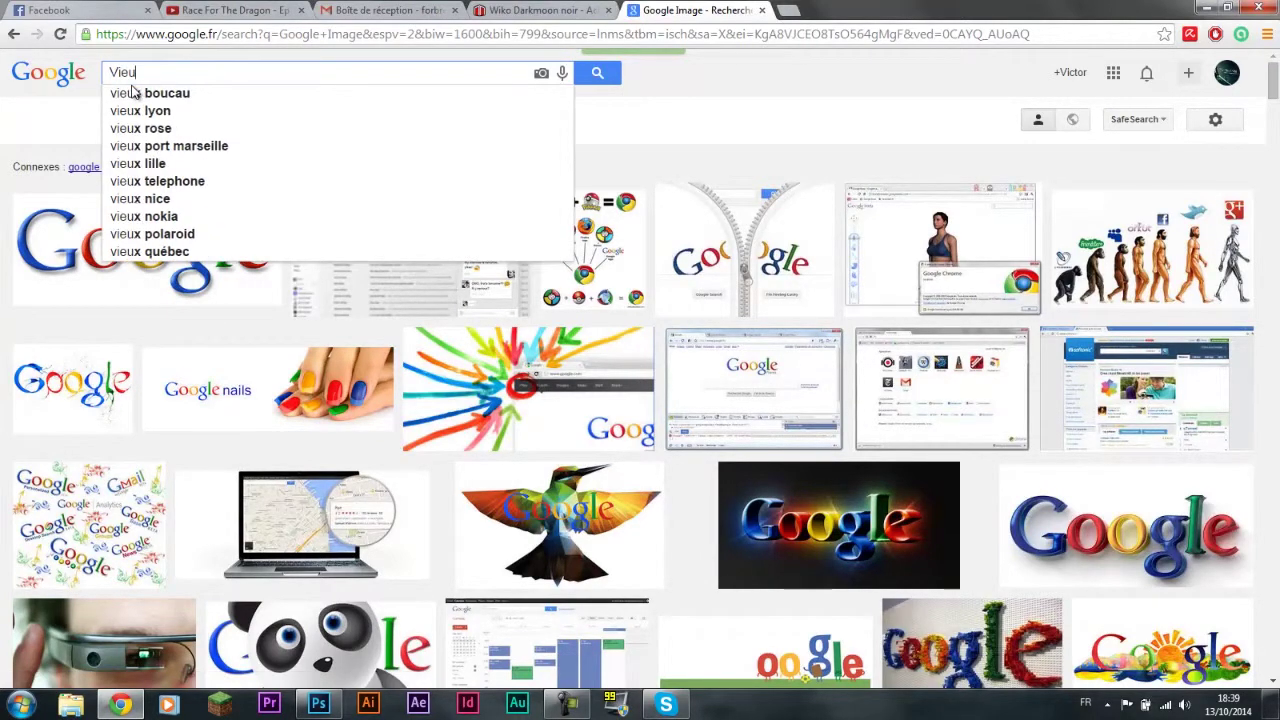
key("BackSpace")
key("BackSpace")
key("BackSpace")
type("Twit")
key("BackSpace")
key("BackSpace")
key("BackSpace")
type("x")
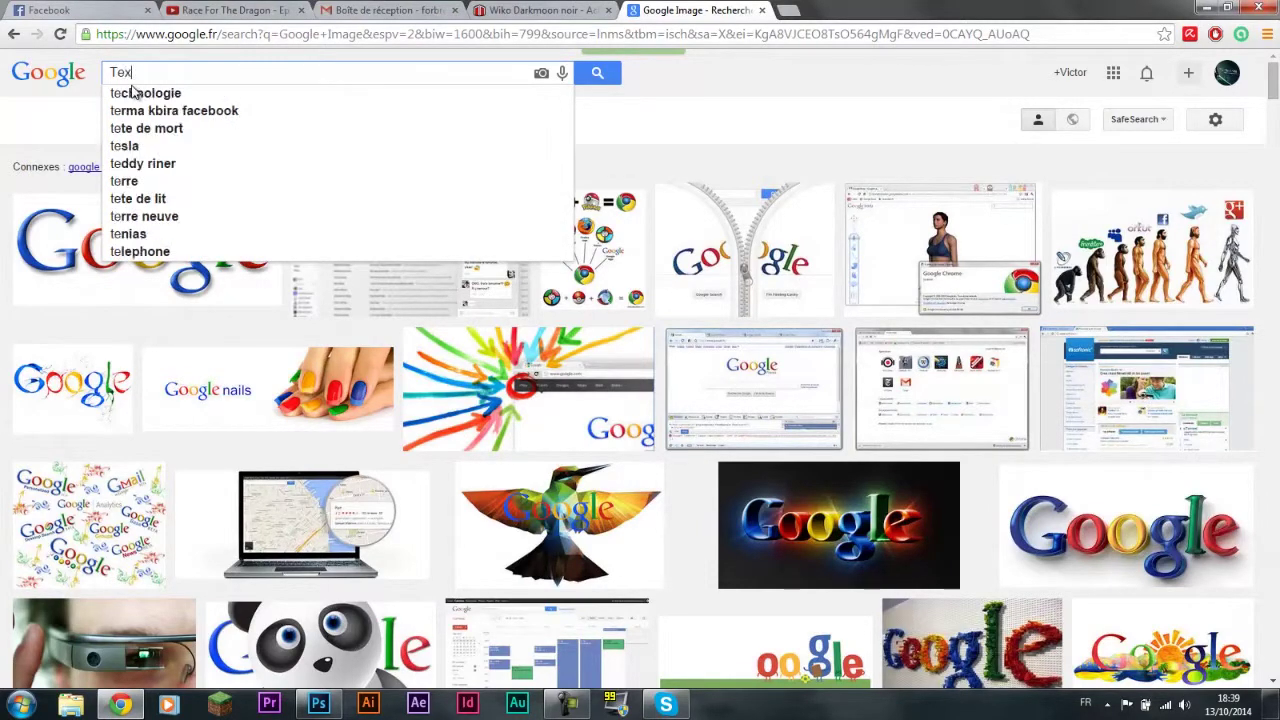
type("ture papier")
key("Return")
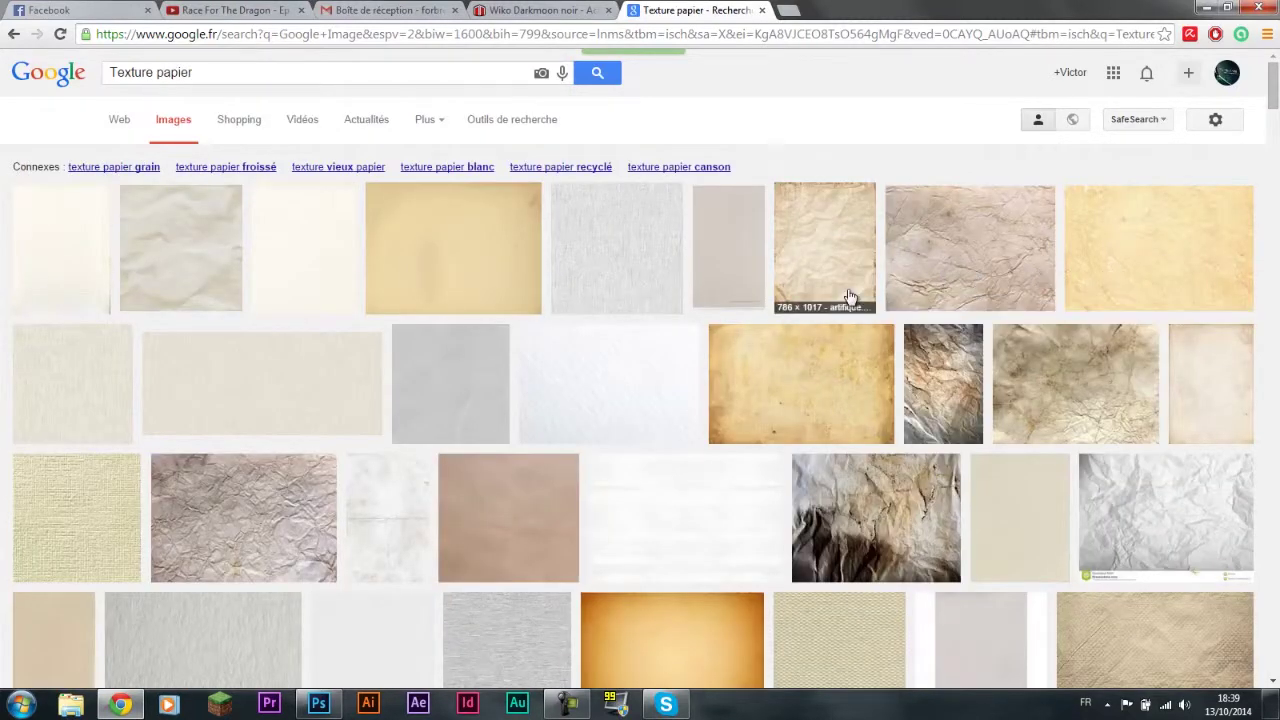
Step: Filter the Texture papier image results to large images only
mouse_move(1274, 97)
left_mouse_down()
mouse_move(1274, 128)
mouse_move(1274, 78)
left_mouse_up()
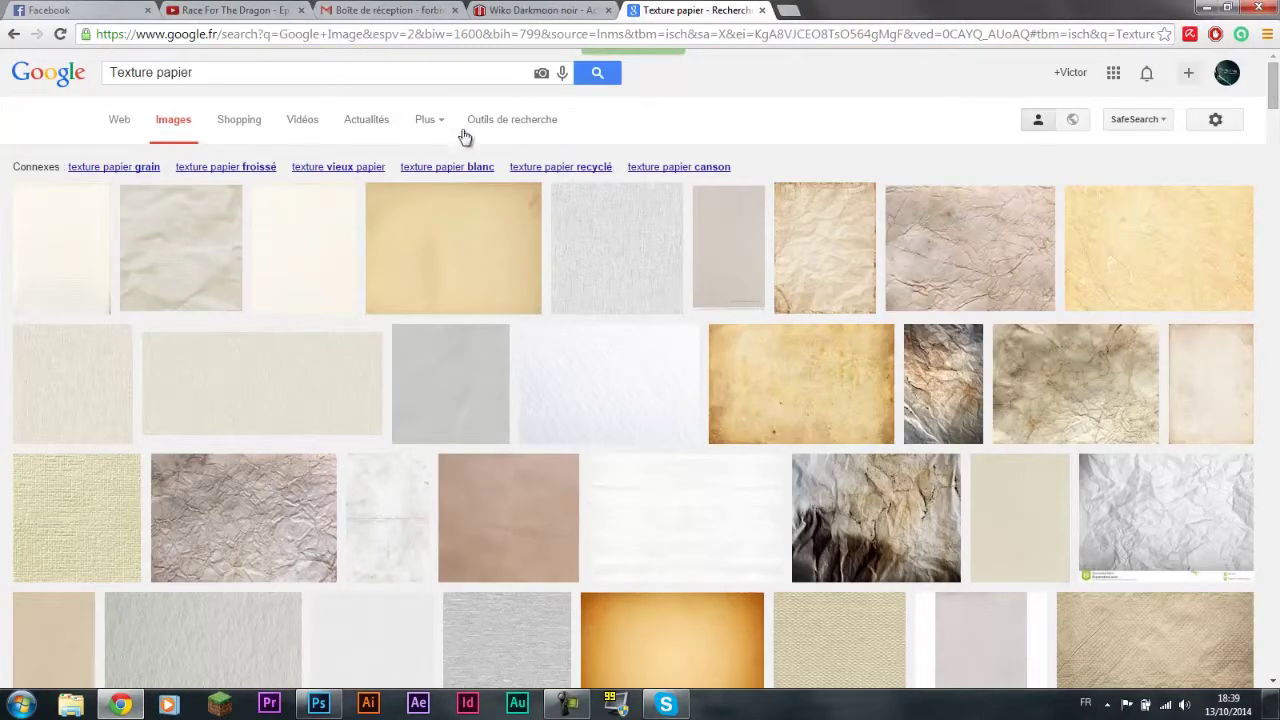
left_click(480, 122)
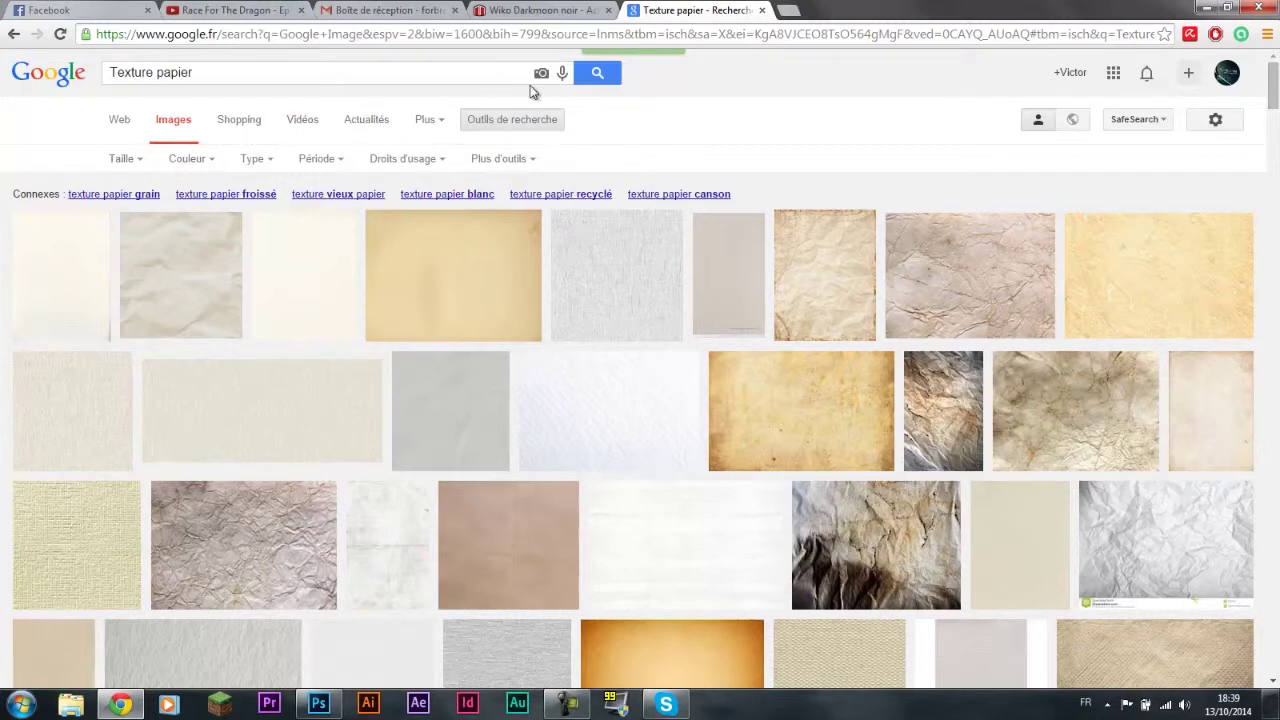
left_click(133, 165)
mouse_move(140, 277)
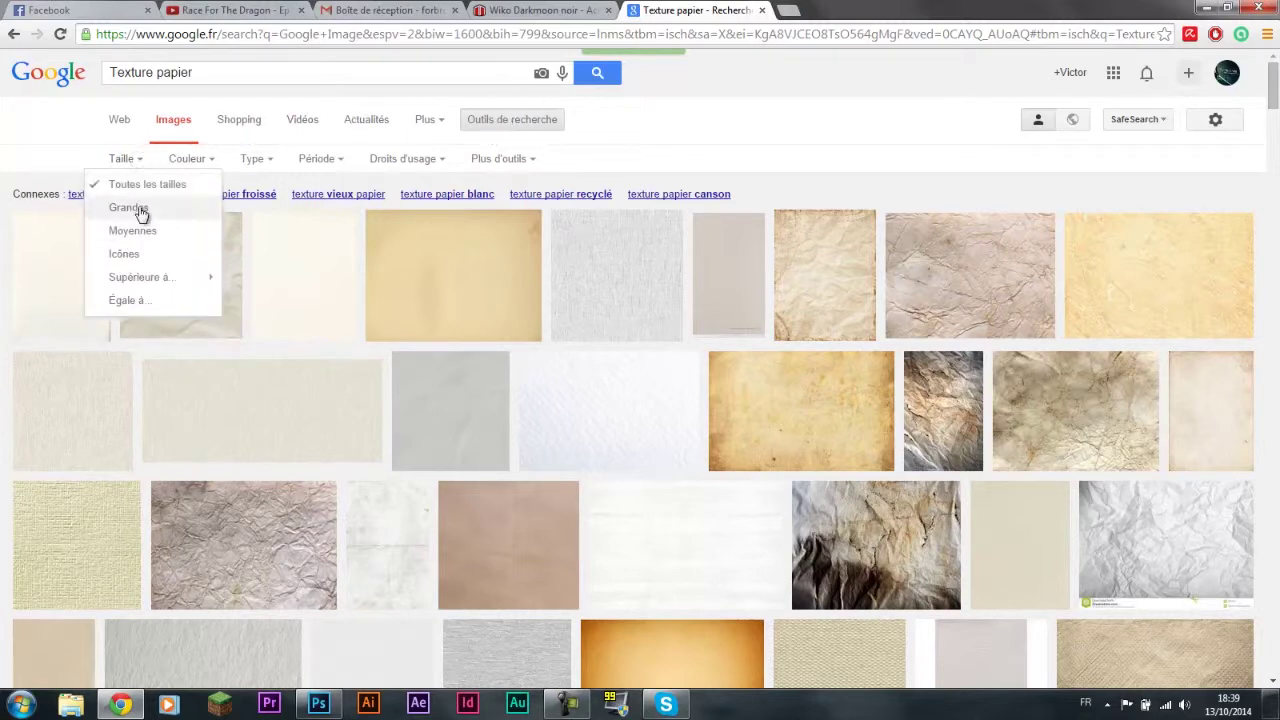
left_click(177, 280)
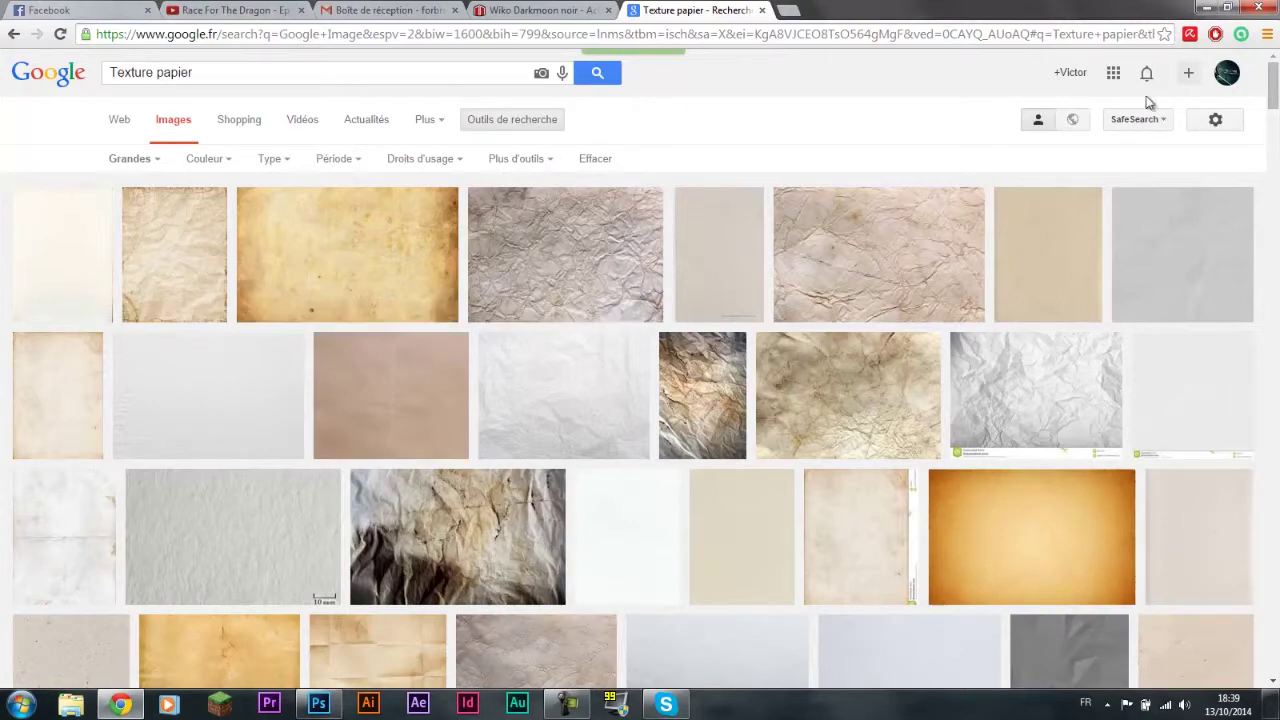
Step: Preview a grungy dreamstime paper texture, go back, and open the golden paper texture preview
left_click_drag(1272, 88, 1274, 150)
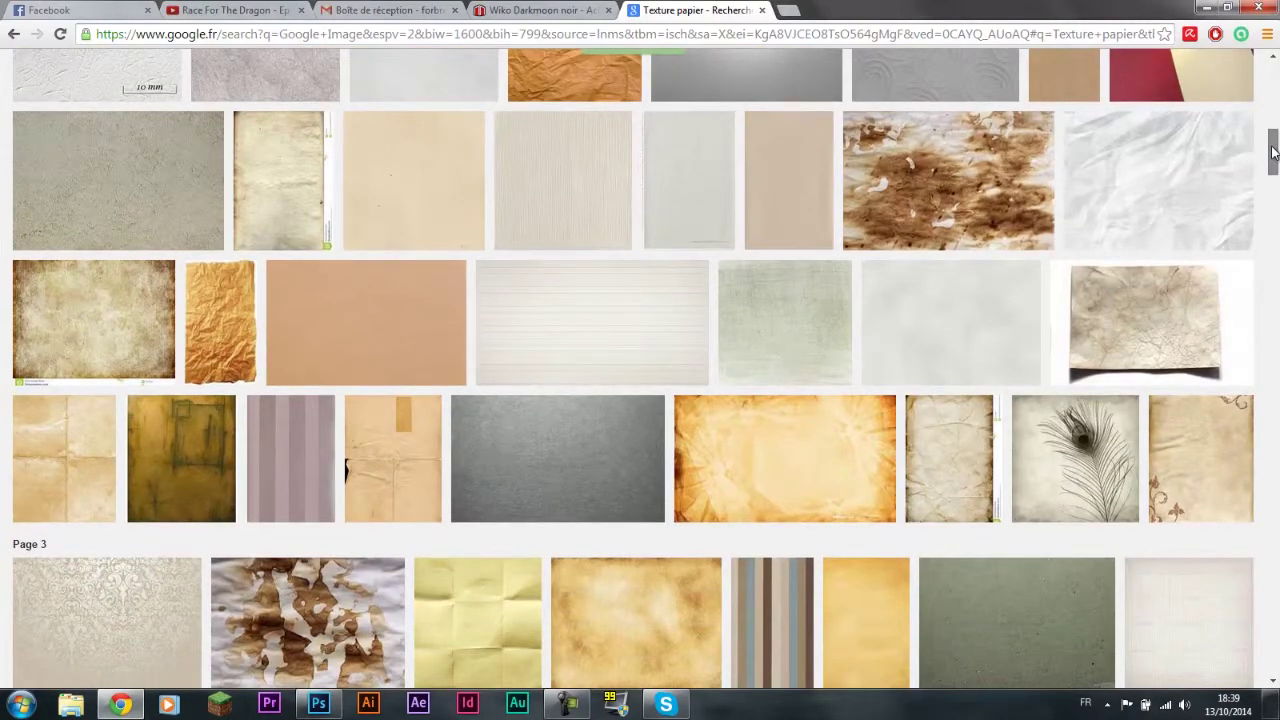
left_click_drag(1274, 150, 1268, 158)
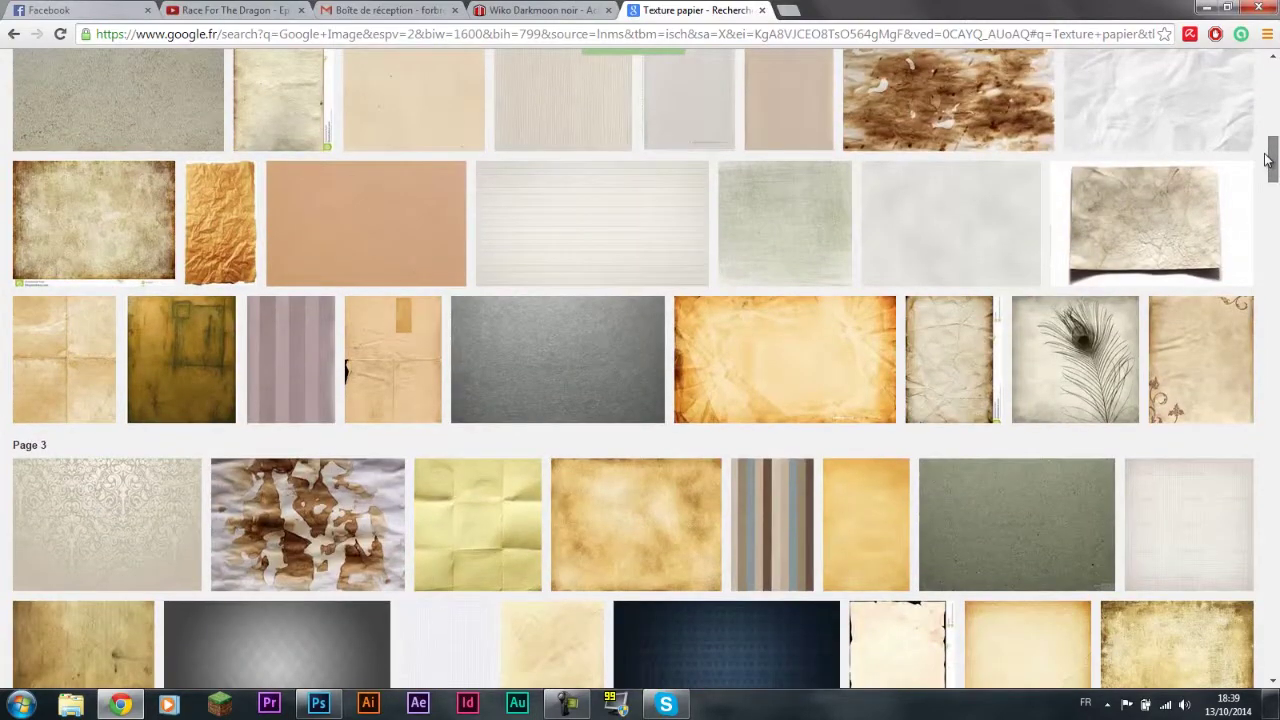
mouse_move(1268, 158)
left_mouse_down()
mouse_move(1268, 210)
mouse_move(1265, 146)
left_mouse_up()
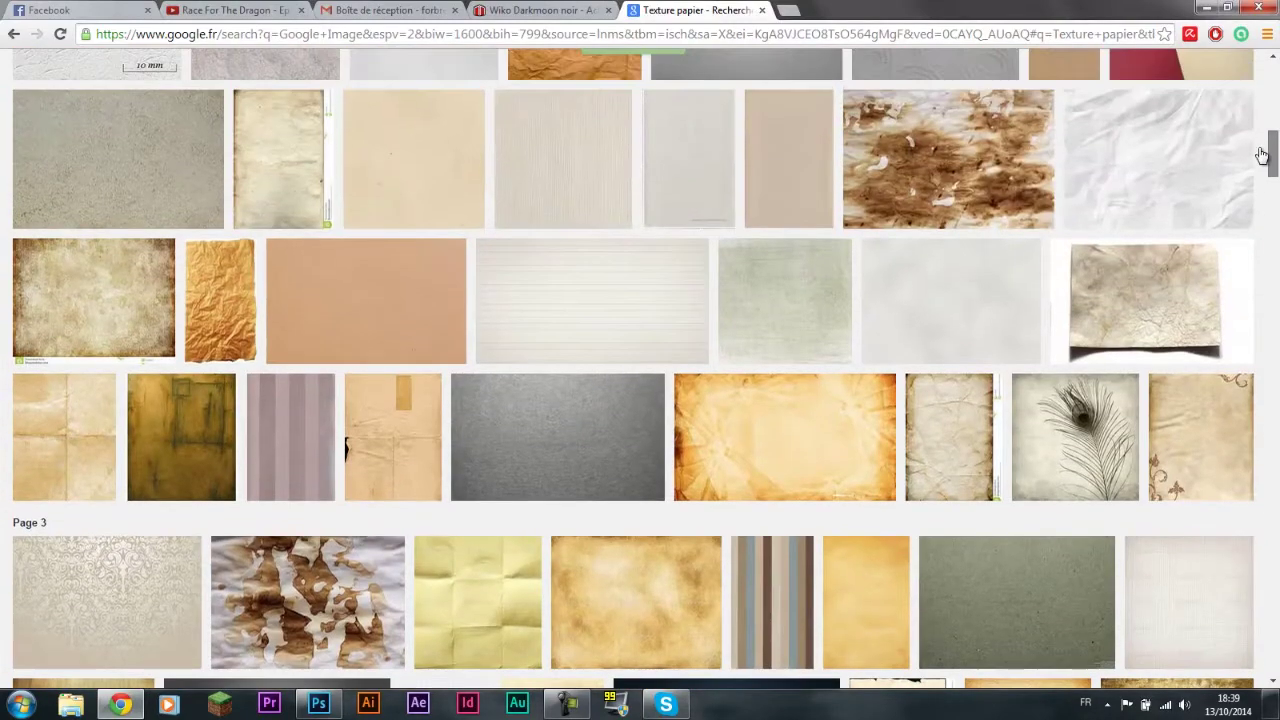
left_click(69, 308)
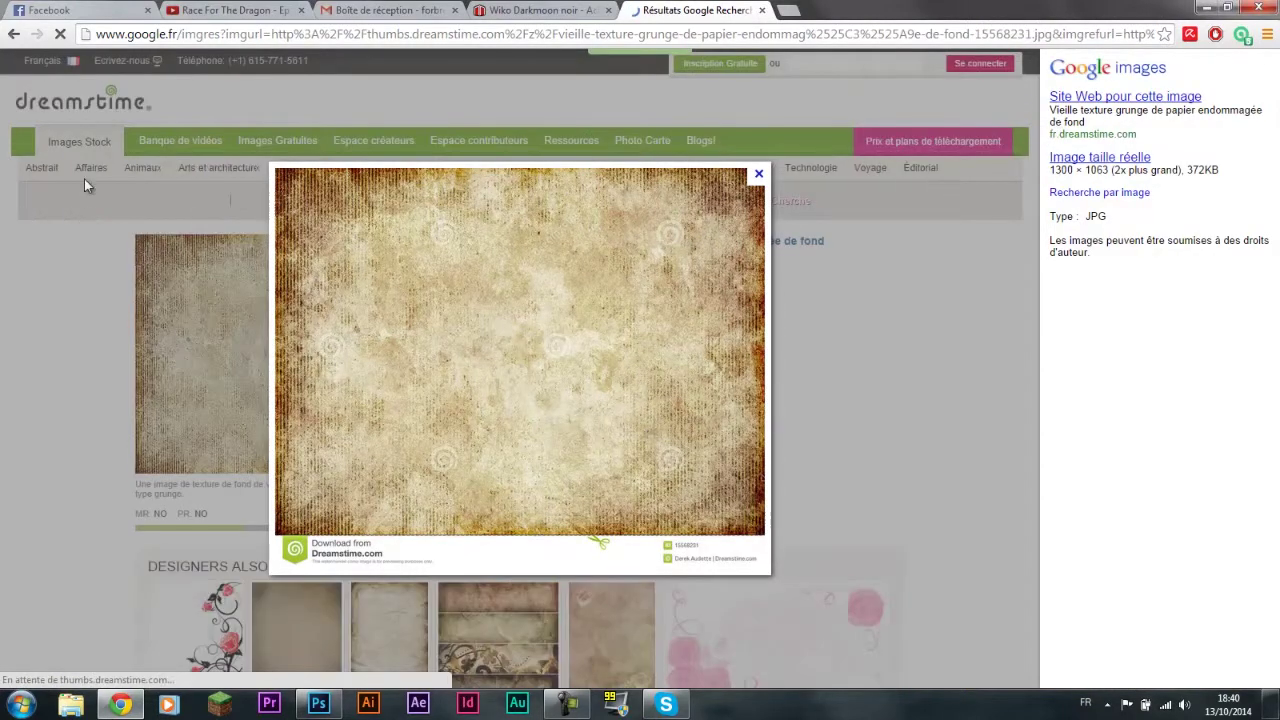
key("alt+Left")
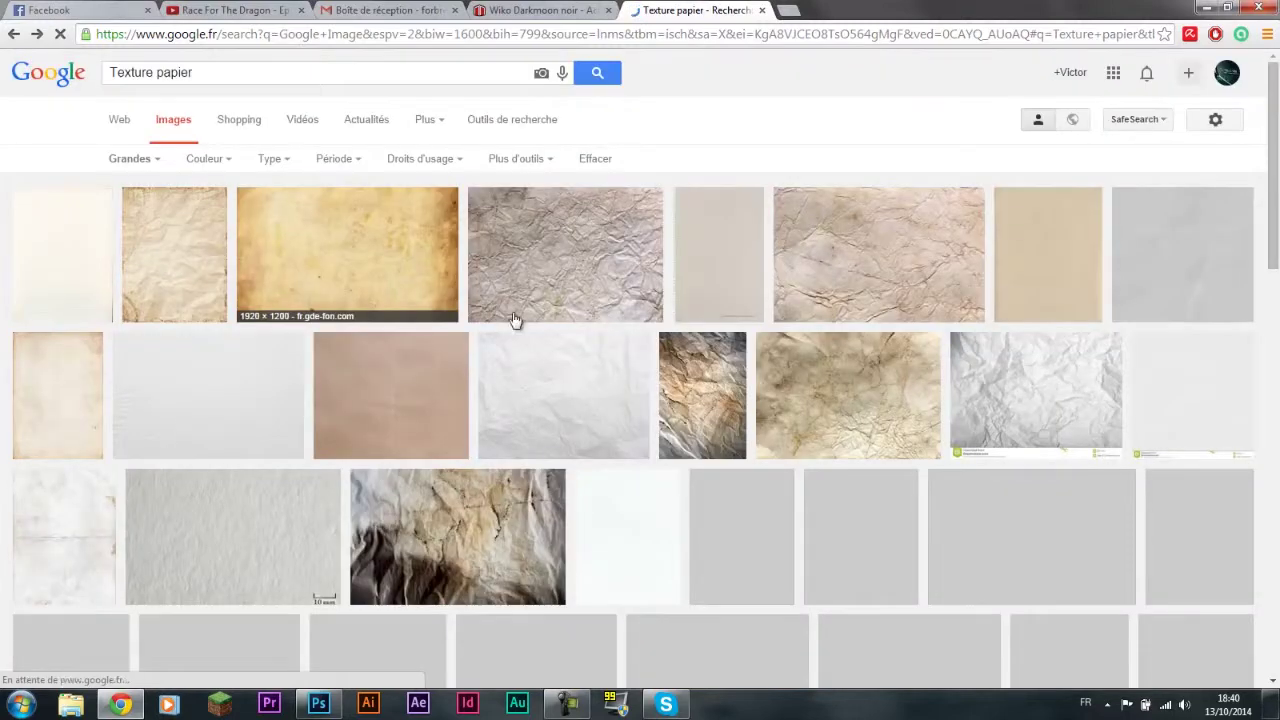
scroll(500, 315, "down", 10)
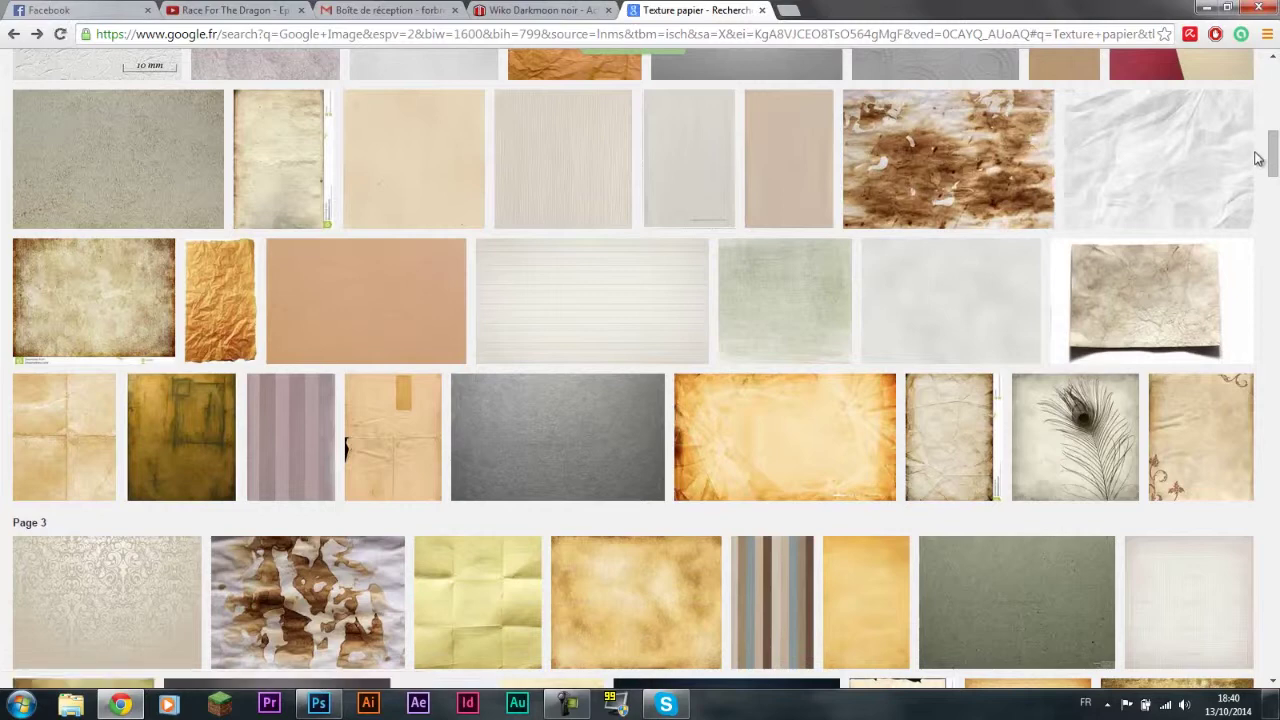
left_click_drag(1274, 148, 1274, 95)
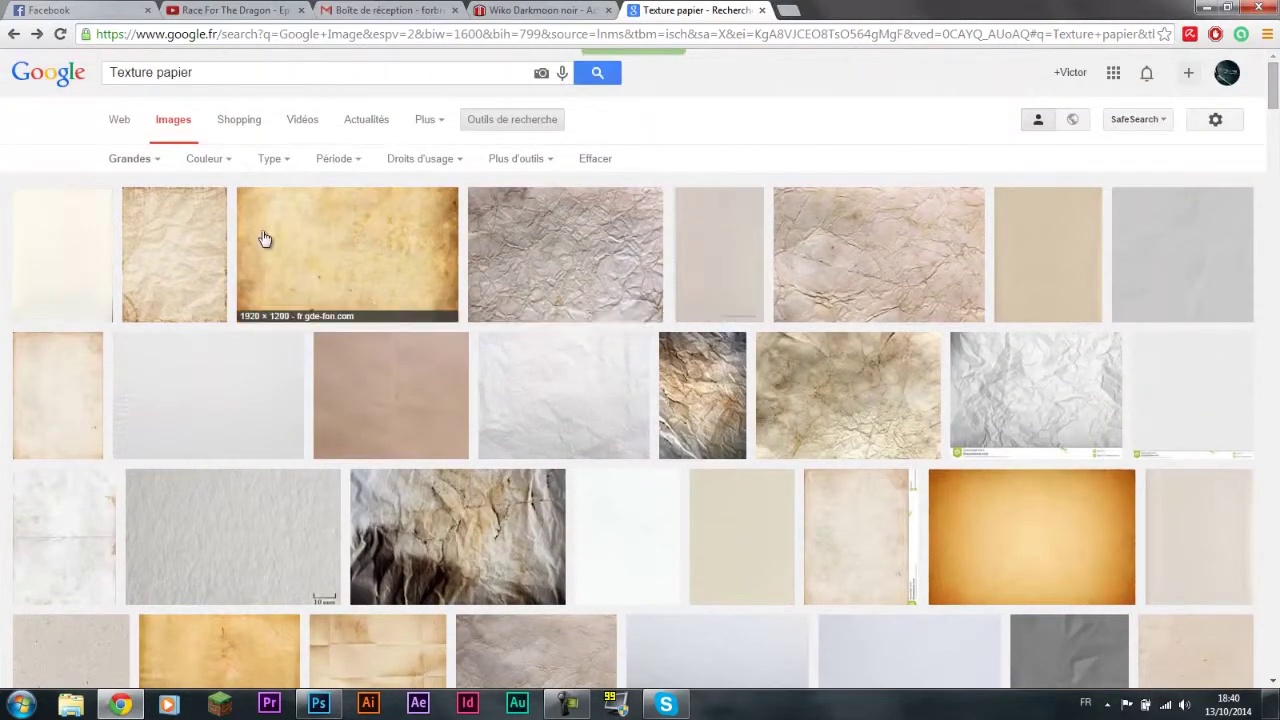
left_click(312, 280)
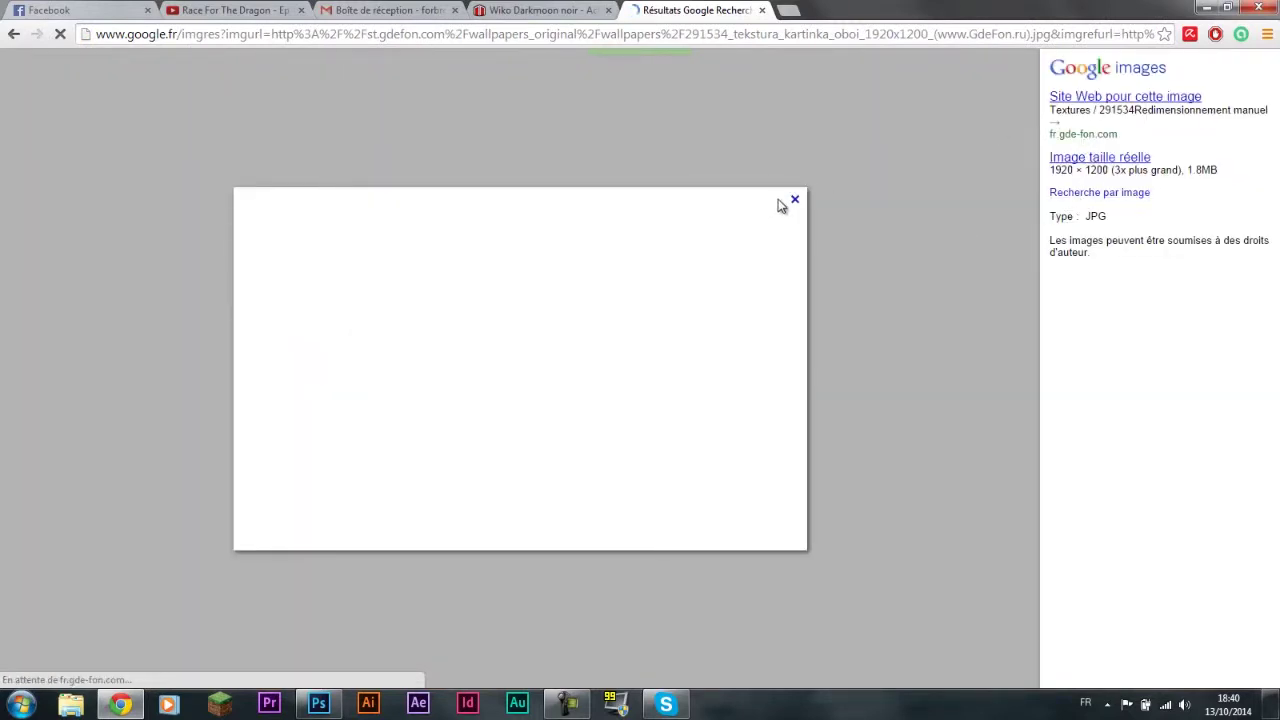
Step: Close the Wiko Darkmoon noir and Facebook tabs and check the old-paper image on the desktop
left_click(608, 10)
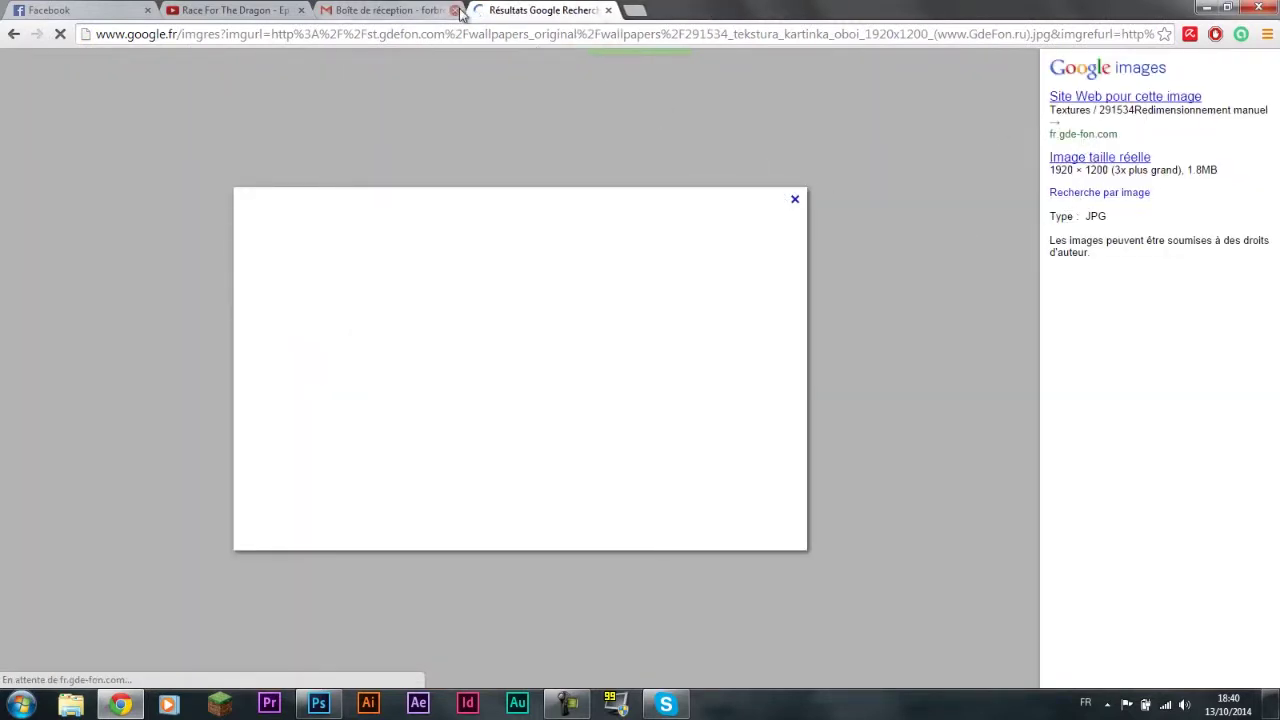
left_click(147, 10)
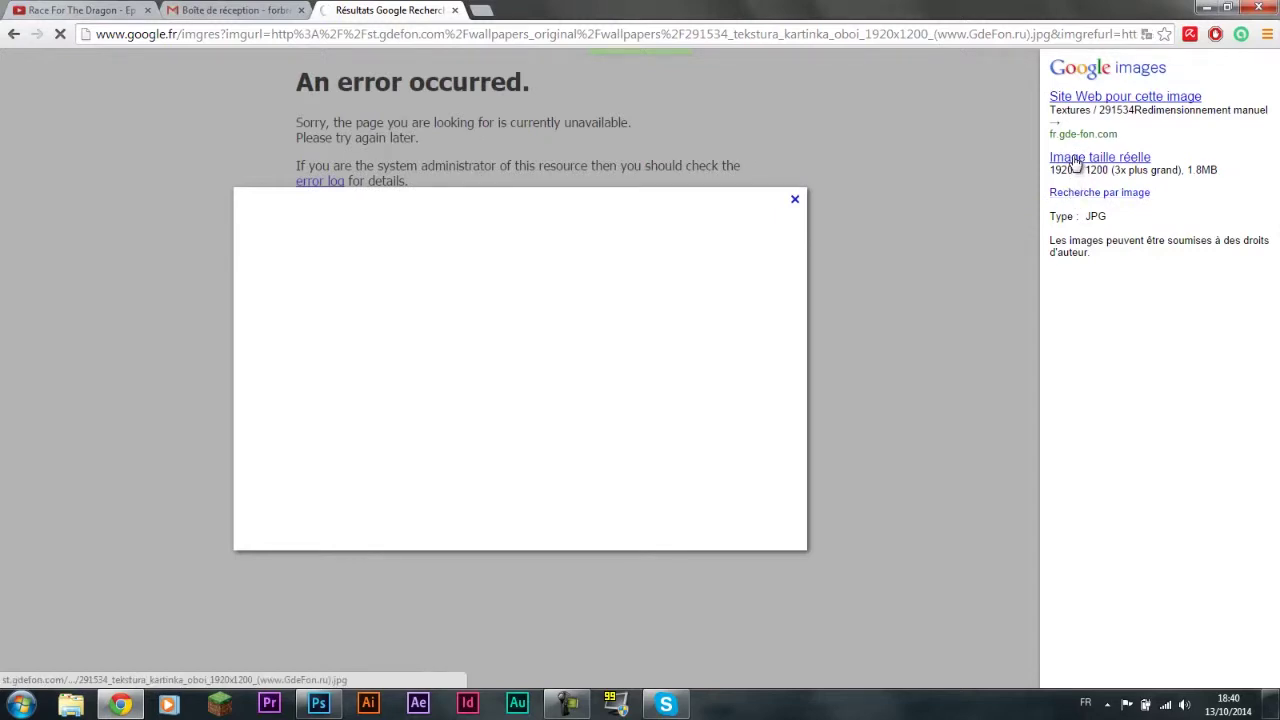
left_click(565, 705)
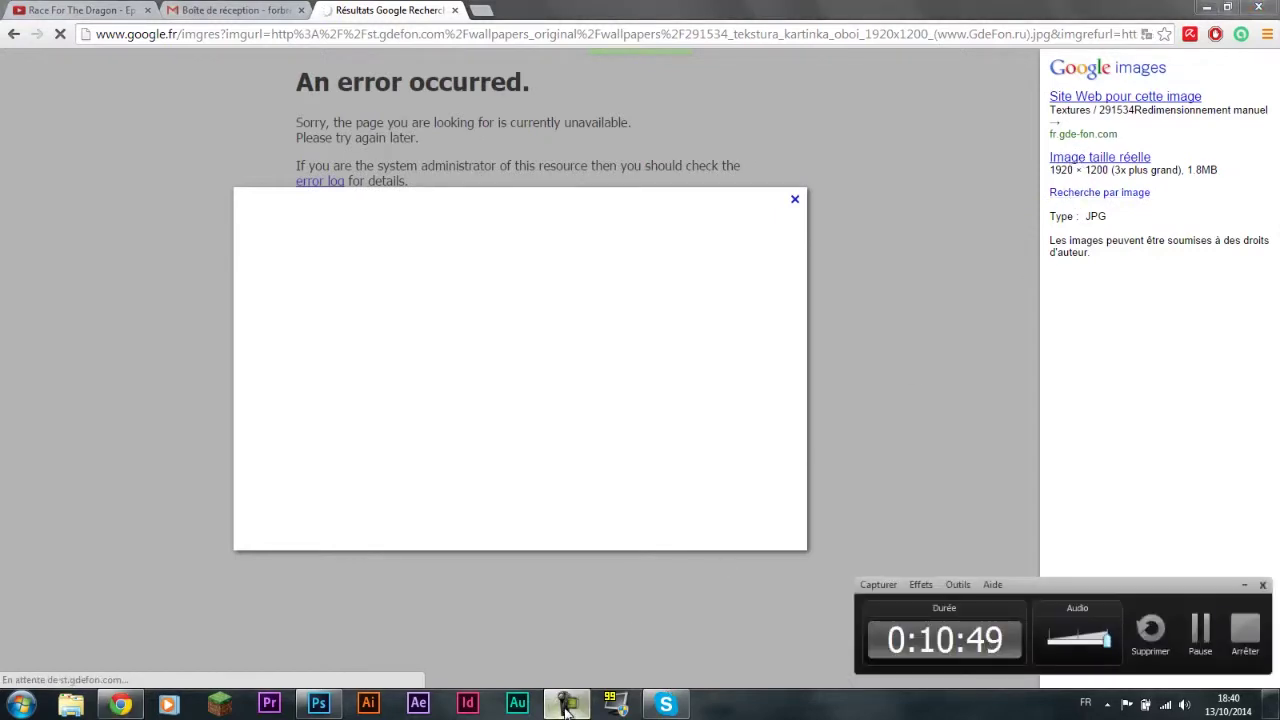
left_click(565, 706)
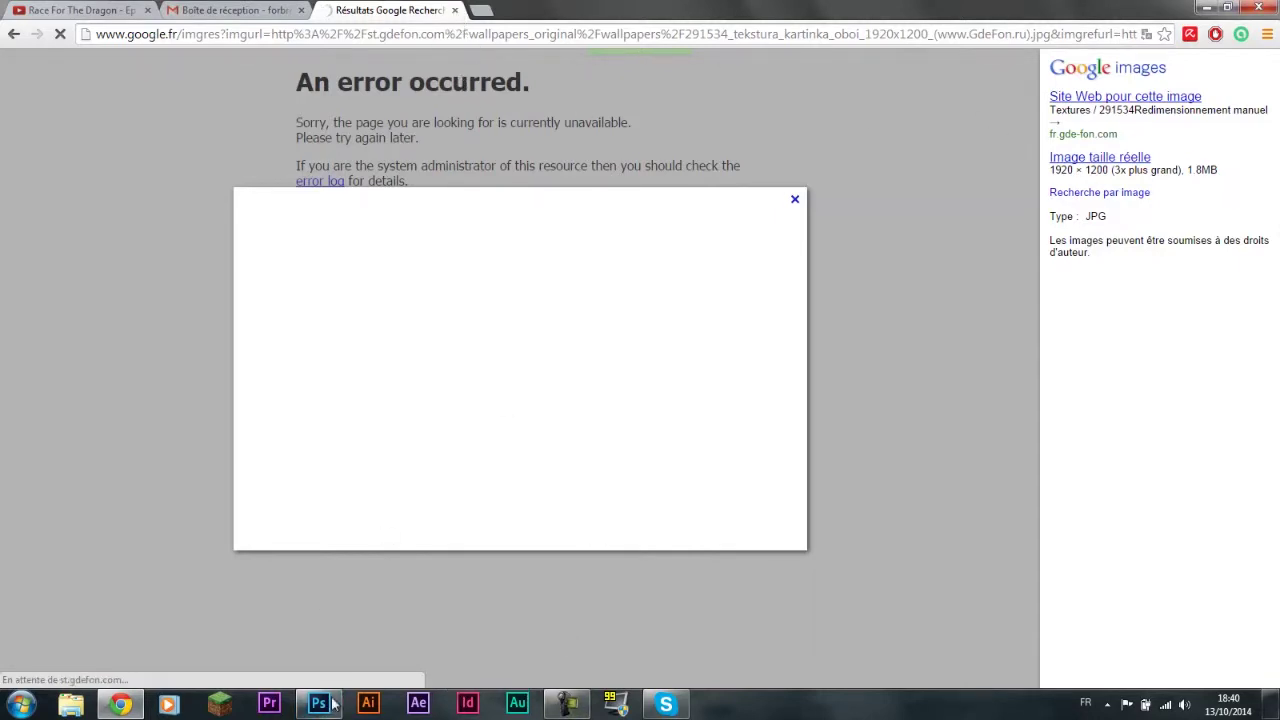
left_click(563, 707)
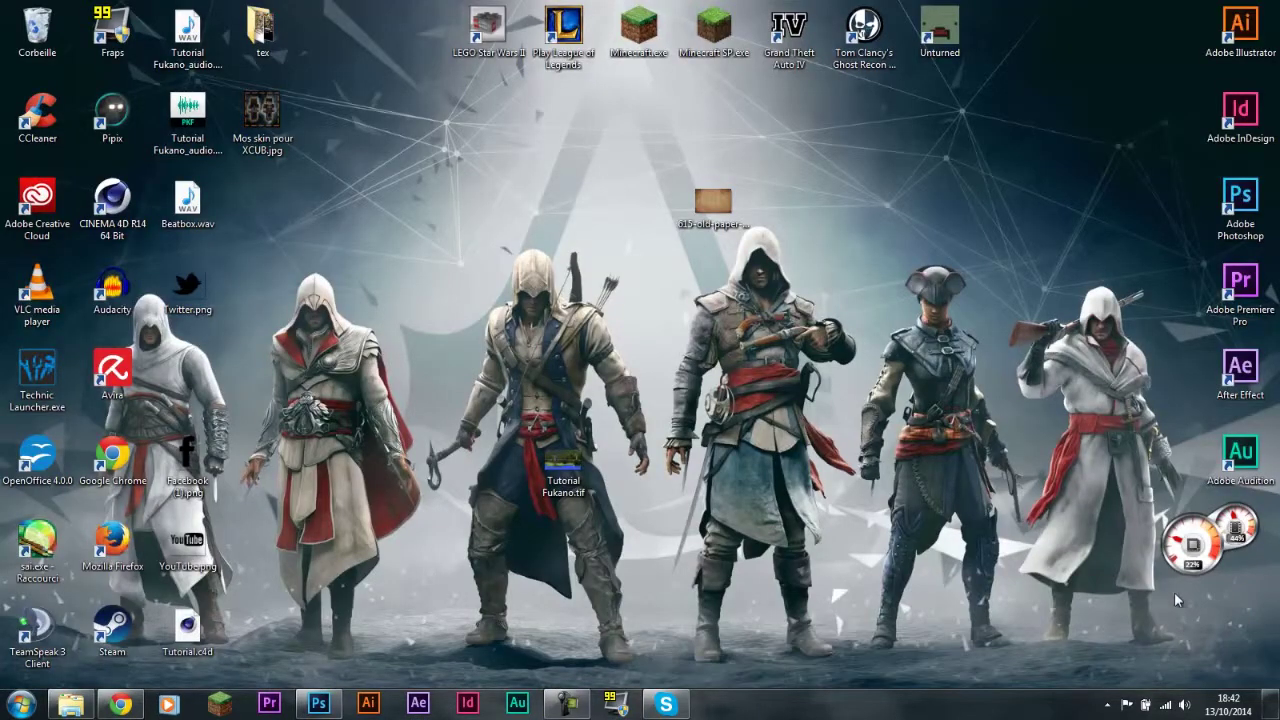
mouse_move(776, 298)
left_mouse_down()
mouse_move(678, 176)
mouse_move(697, 268)
left_mouse_up()
left_click(803, 368)
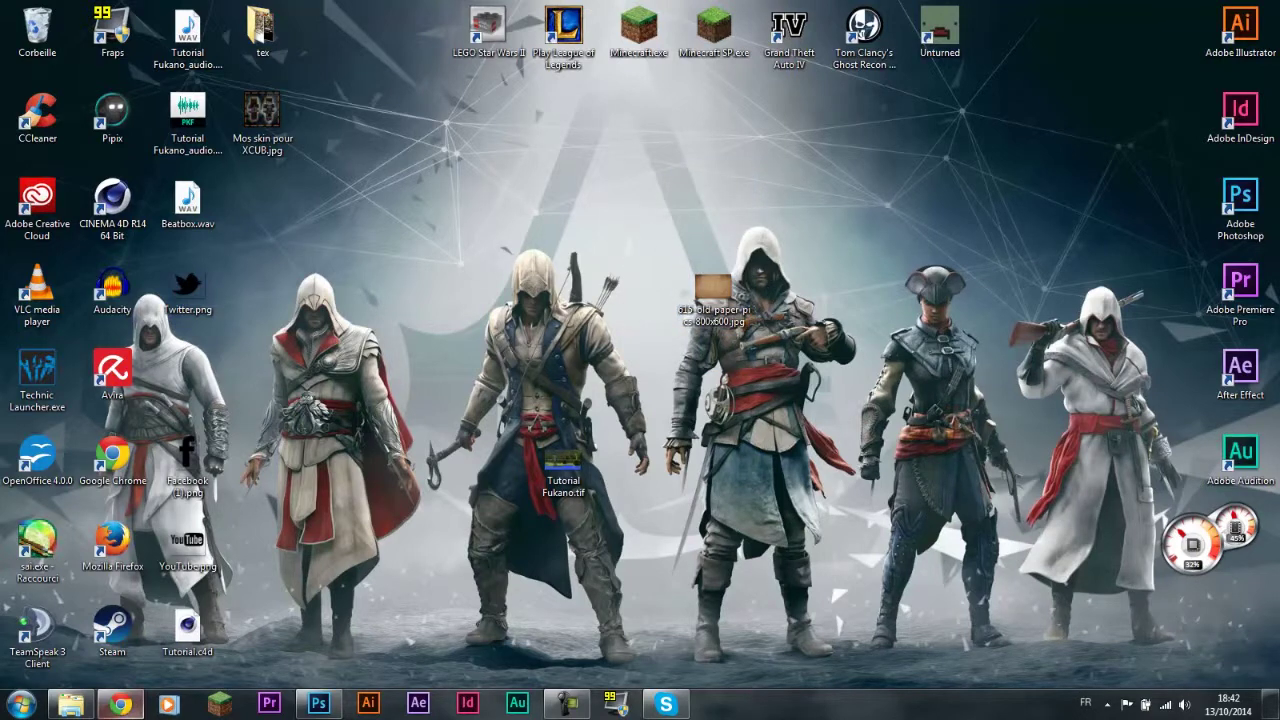
Step: Save the golden paper image with 'Enregistrer l'image sous', minimize Chrome and return to Photoshop
left_click(120, 704)
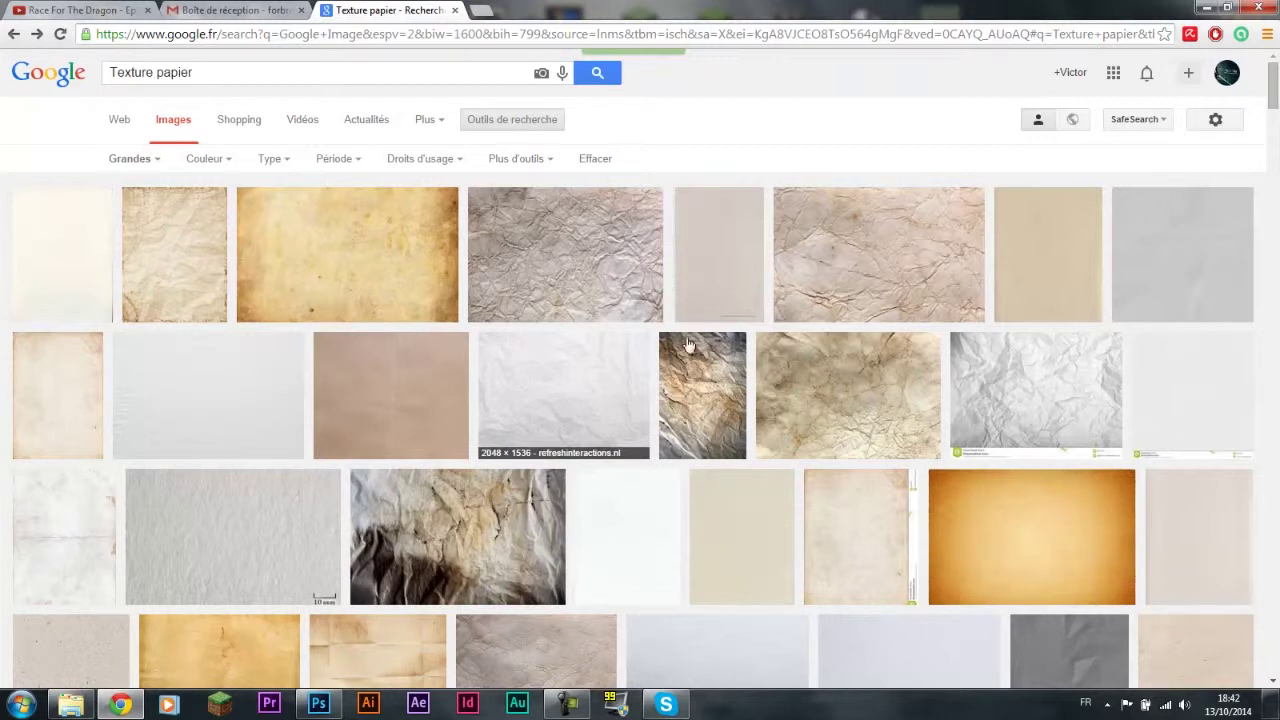
right_click(379, 243)
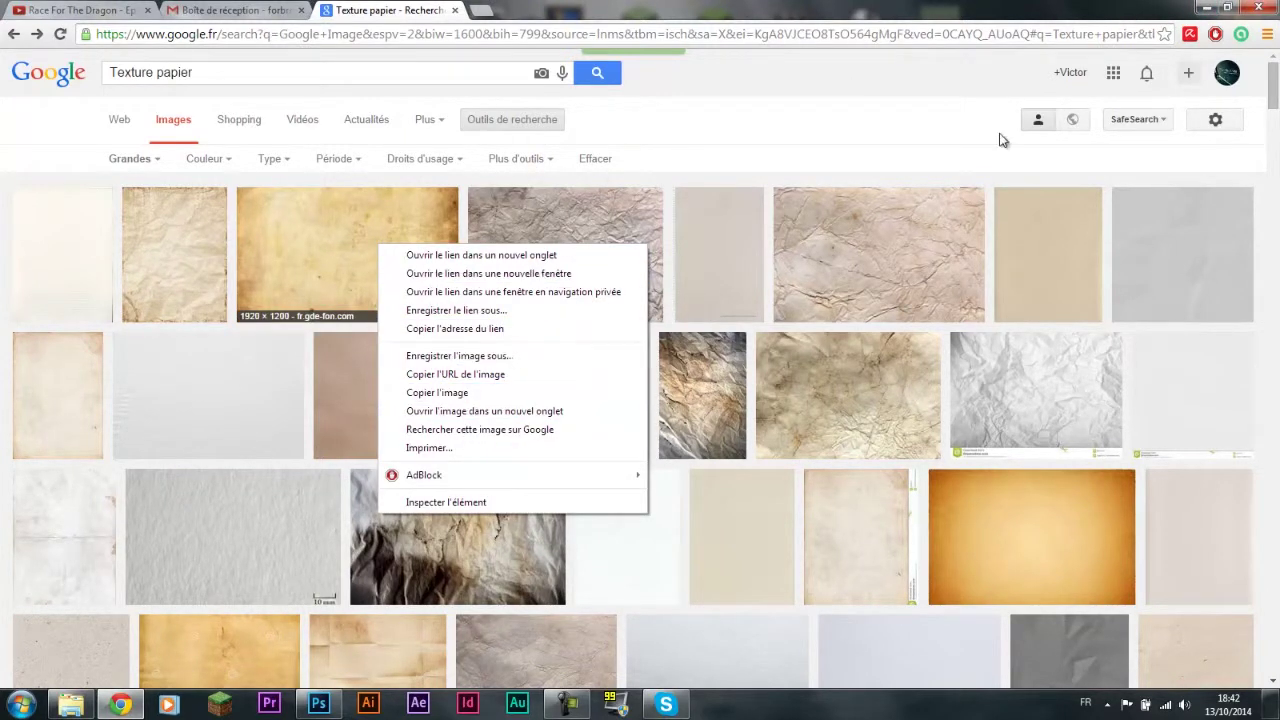
left_click(1206, 8)
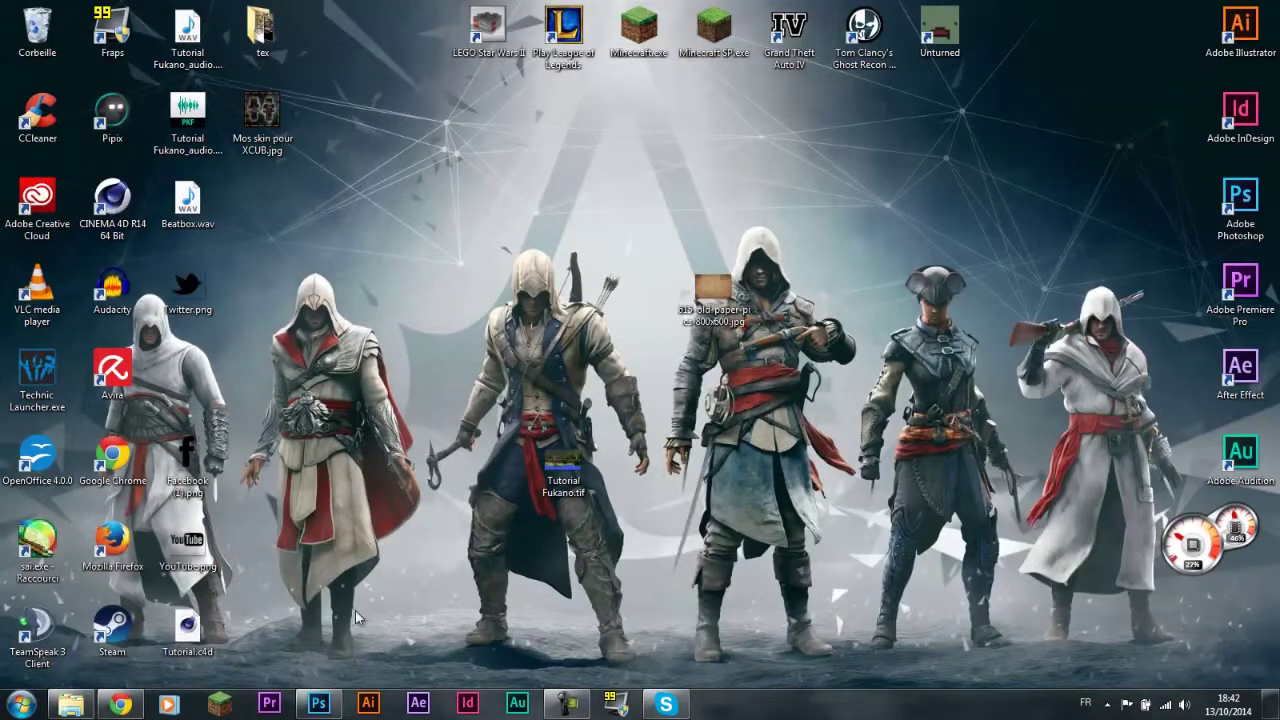
left_click(318, 704)
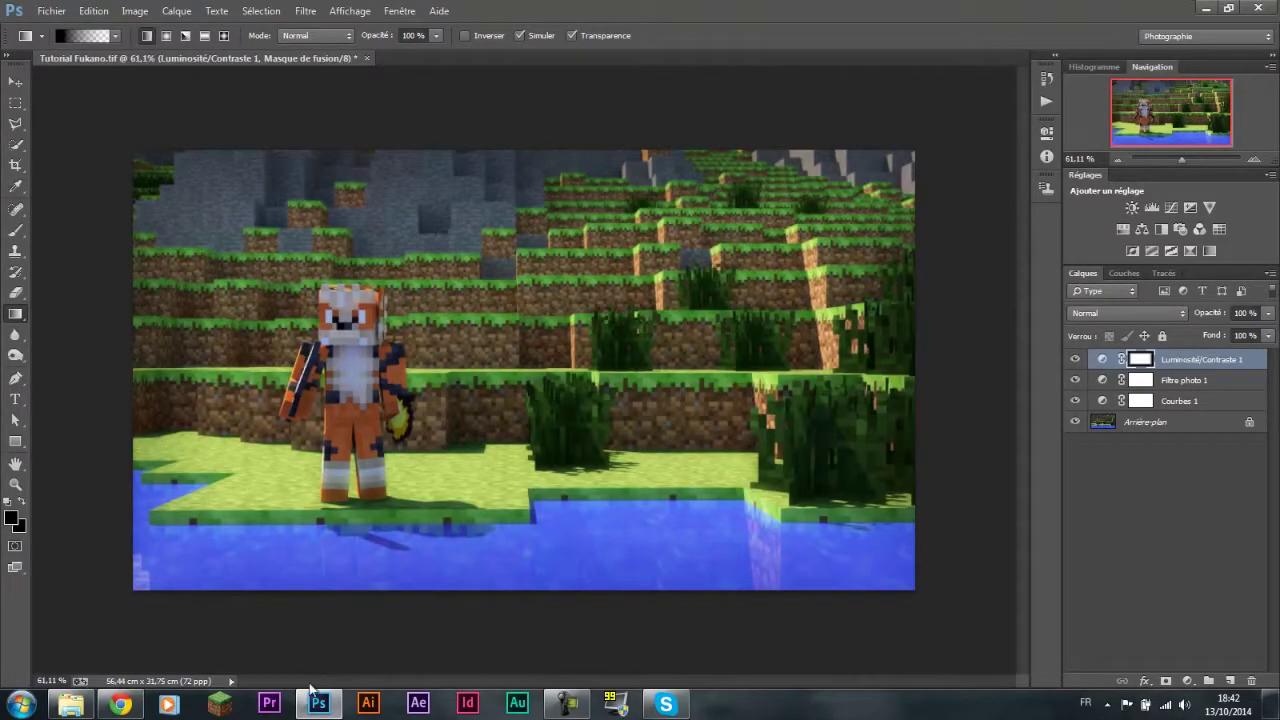
Step: Drag the old-paper jpg from the desktop onto the Minecraft canvas as a new layer
left_click(1272, 705)
left_click_drag(713, 290, 401, 604)
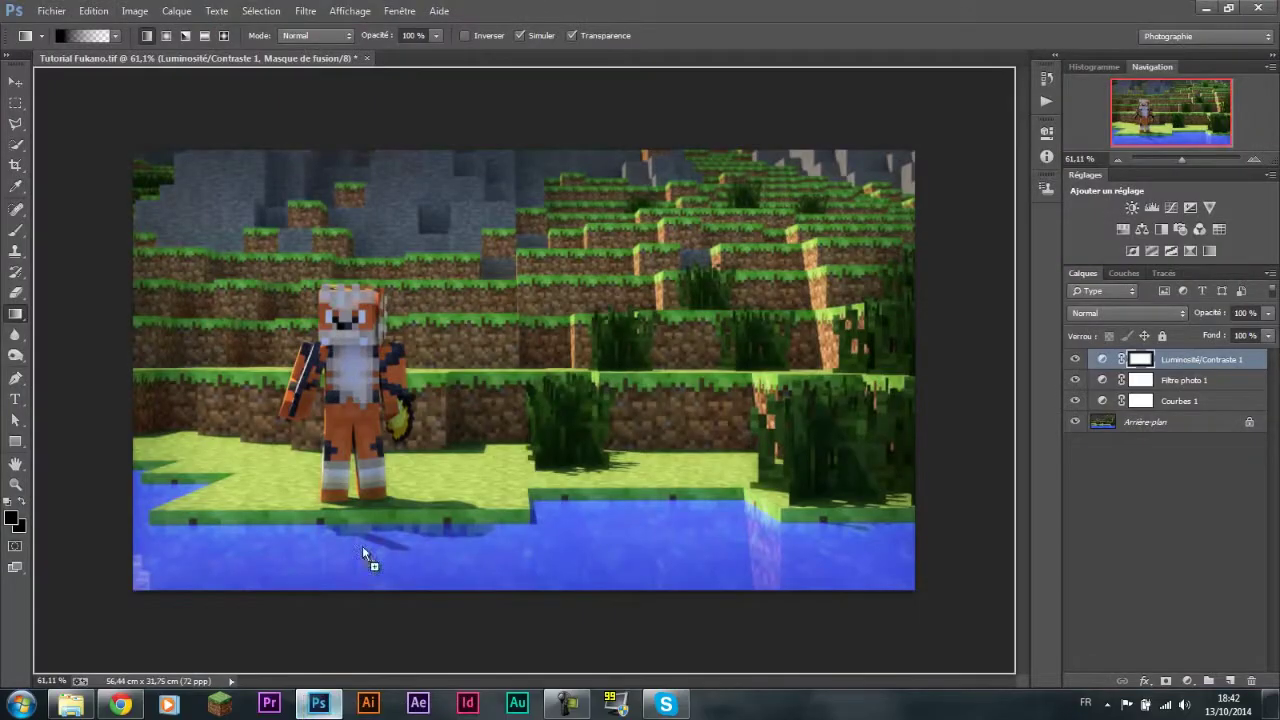
left_click_drag(401, 604, 434, 362)
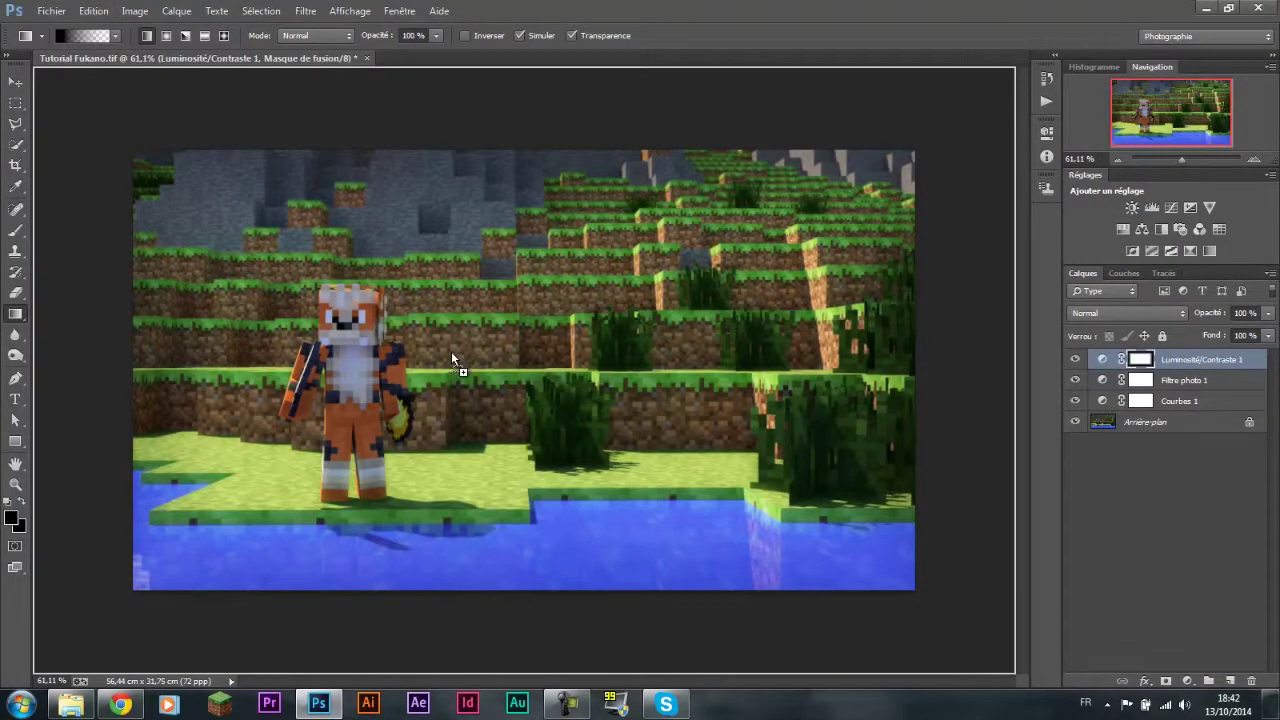
left_click_drag(451, 352, 451, 352)
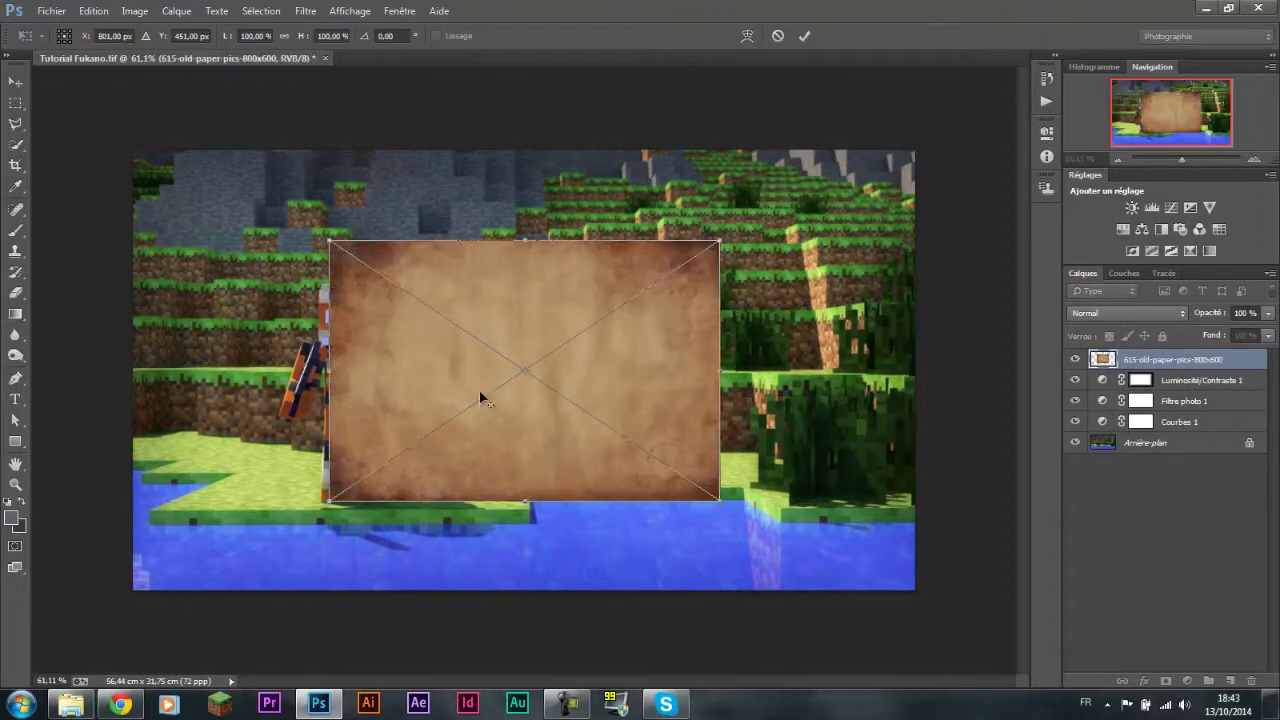
Step: Resize and shift the paper texture until its edges match the image borders, then commit
mouse_move(328, 240)
left_mouse_down()
mouse_move(110, 148)
mouse_move(291, 250)
left_mouse_up()
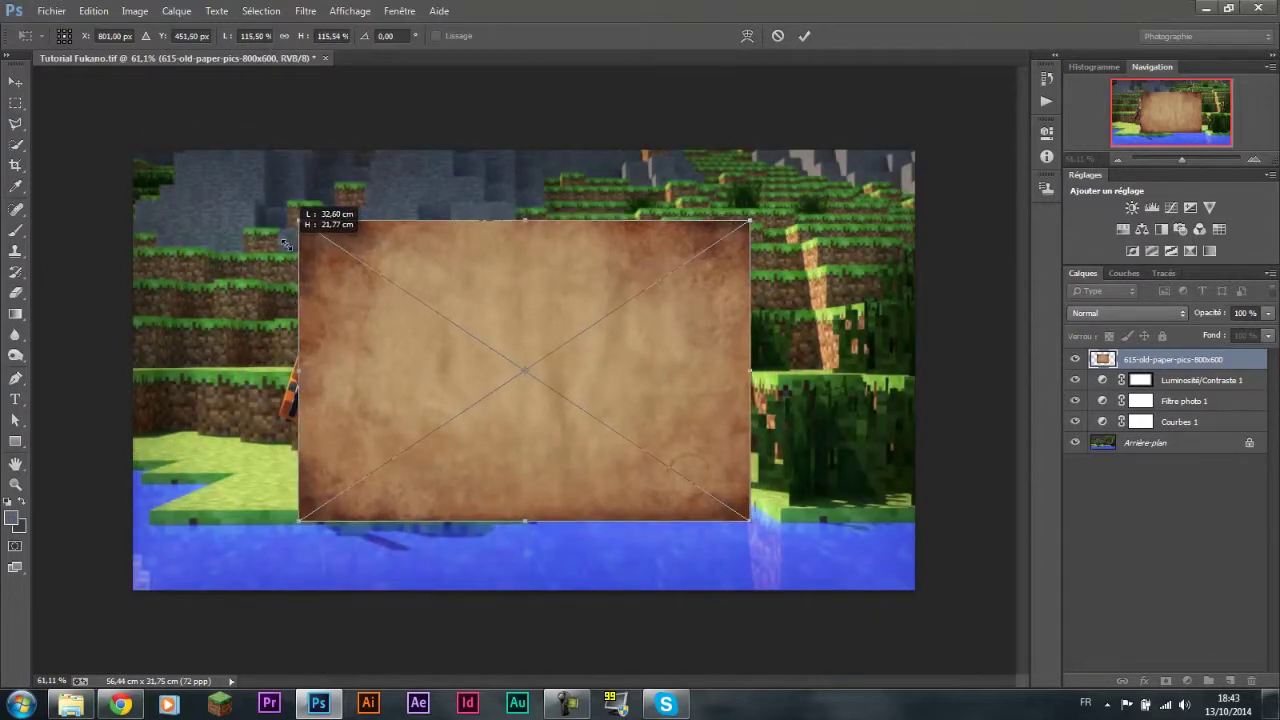
mouse_move(291, 250)
left_mouse_down()
mouse_move(455, 325)
mouse_move(172, 146)
left_mouse_up()
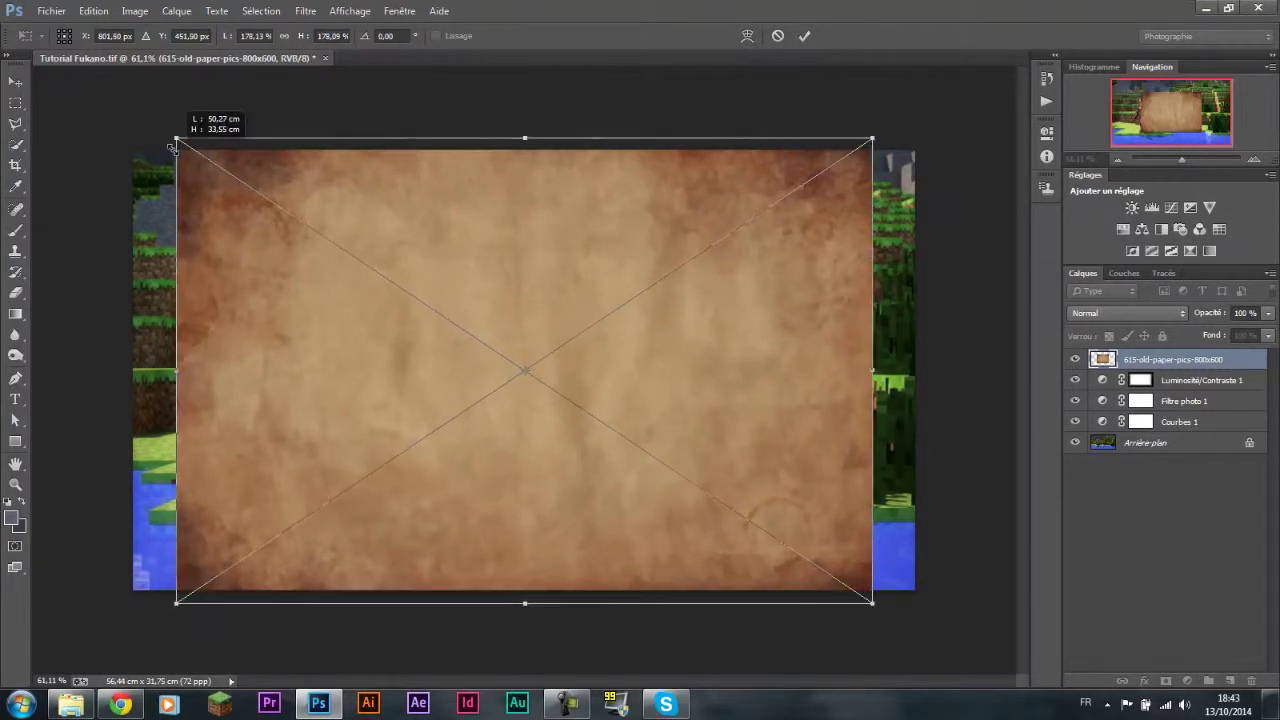
mouse_move(172, 146)
left_mouse_down()
mouse_move(268, 228)
mouse_move(372, 285)
mouse_move(197, 166)
mouse_move(462, 346)
mouse_move(245, 172)
mouse_move(325, 235)
mouse_move(287, 190)
mouse_move(223, 162)
mouse_move(338, 233)
mouse_move(315, 241)
mouse_move(229, 171)
mouse_move(166, 150)
mouse_move(262, 195)
left_mouse_up()
mouse_move(363, 290)
left_mouse_down()
mouse_move(388, 292)
mouse_move(190, 148)
left_mouse_up()
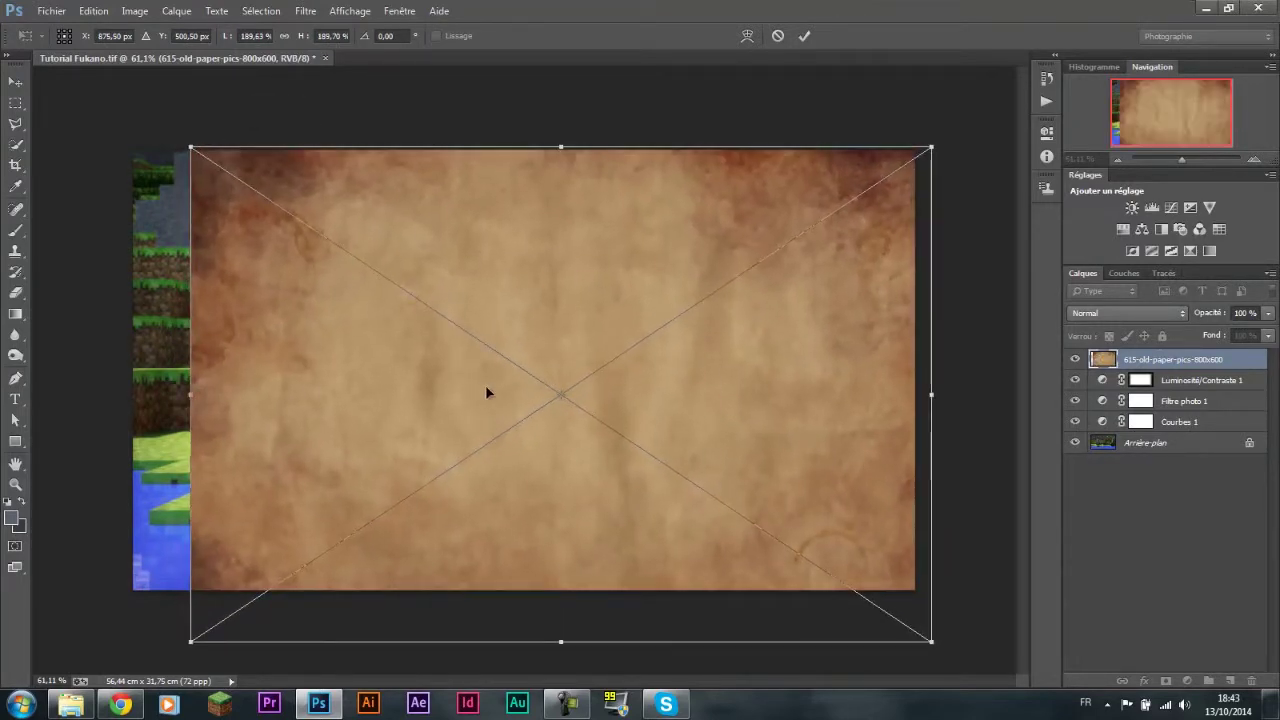
left_click_drag(477, 395, 429, 375)
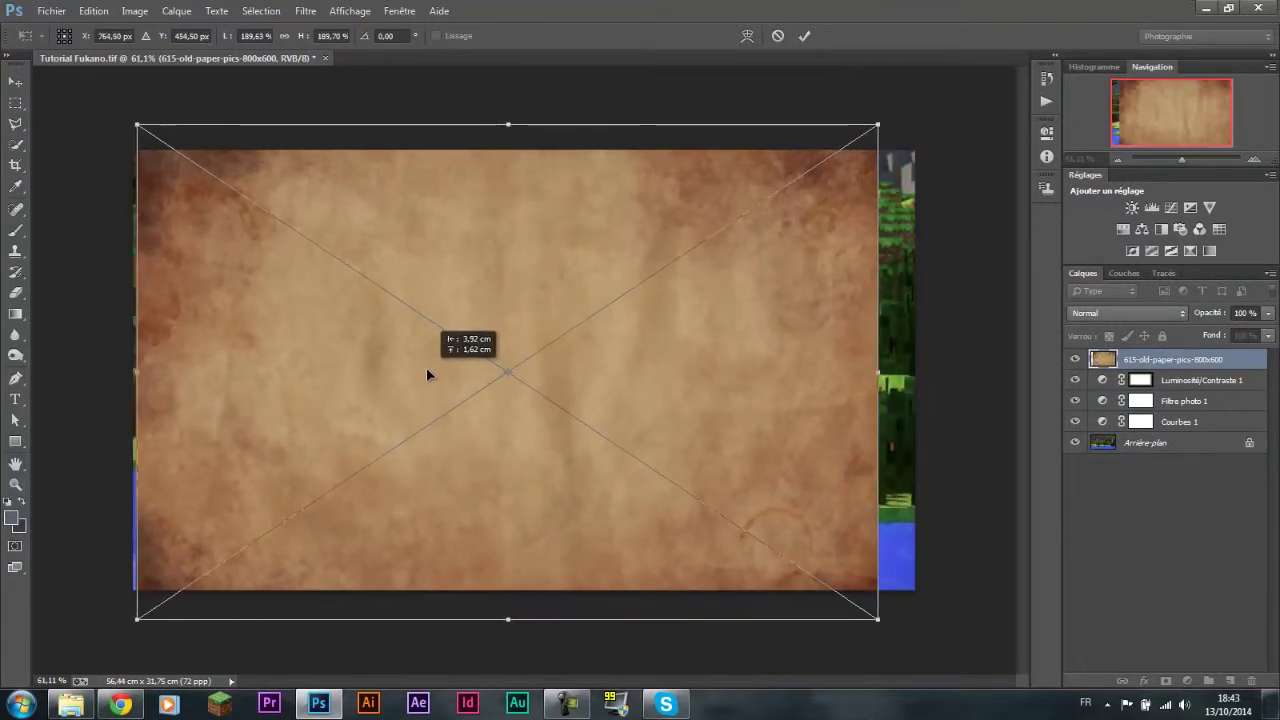
mouse_move(428, 370)
left_mouse_down()
mouse_move(442, 368)
mouse_move(441, 341)
left_mouse_up()
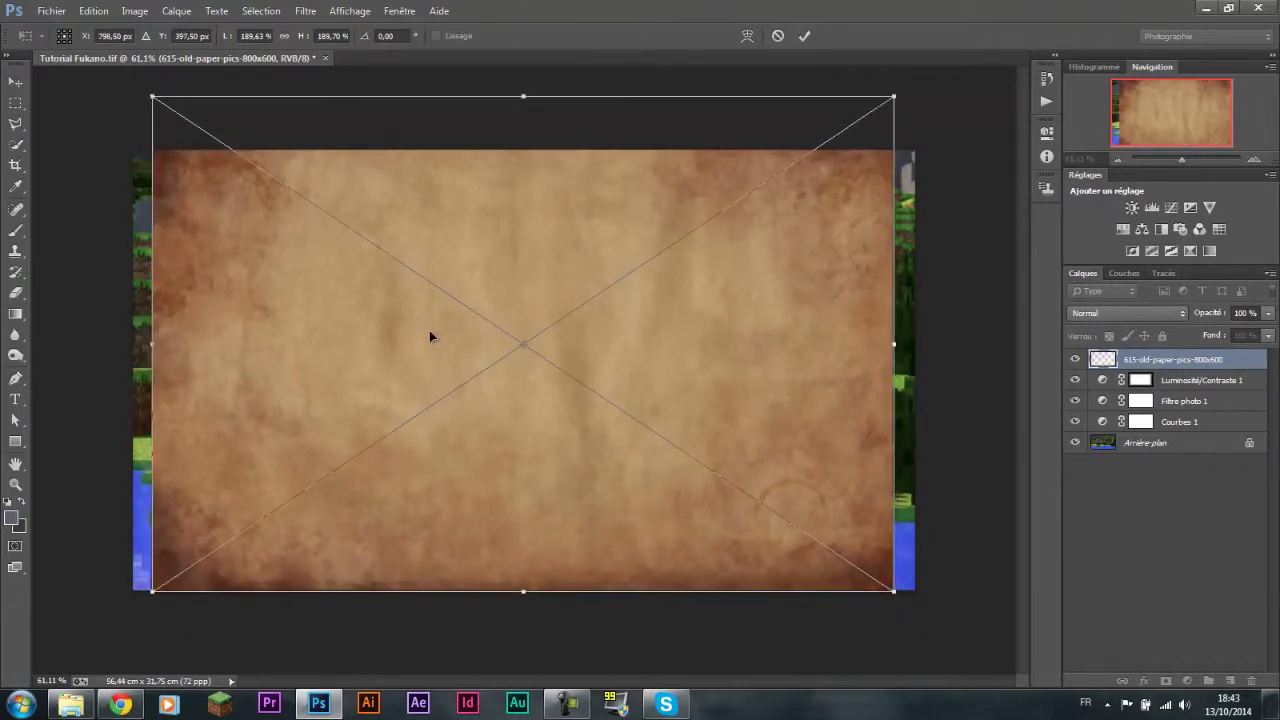
left_click_drag(518, 103, 523, 149)
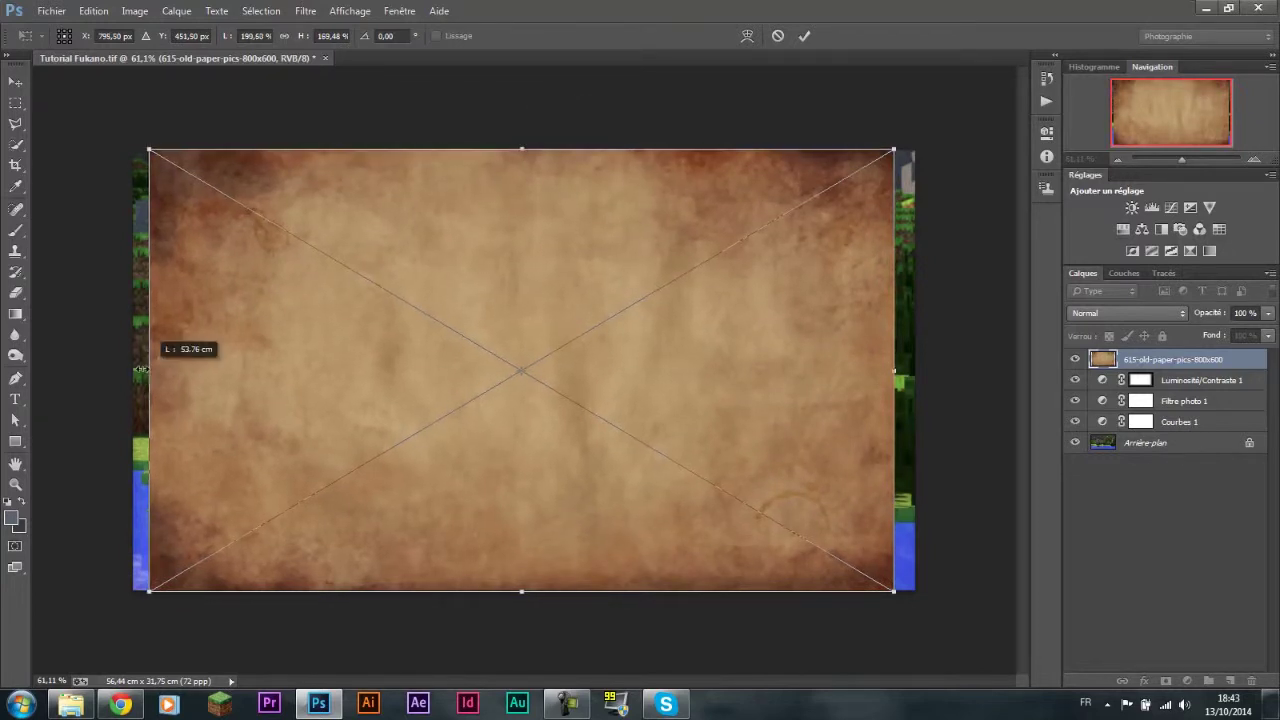
left_click_drag(153, 371, 135, 372)
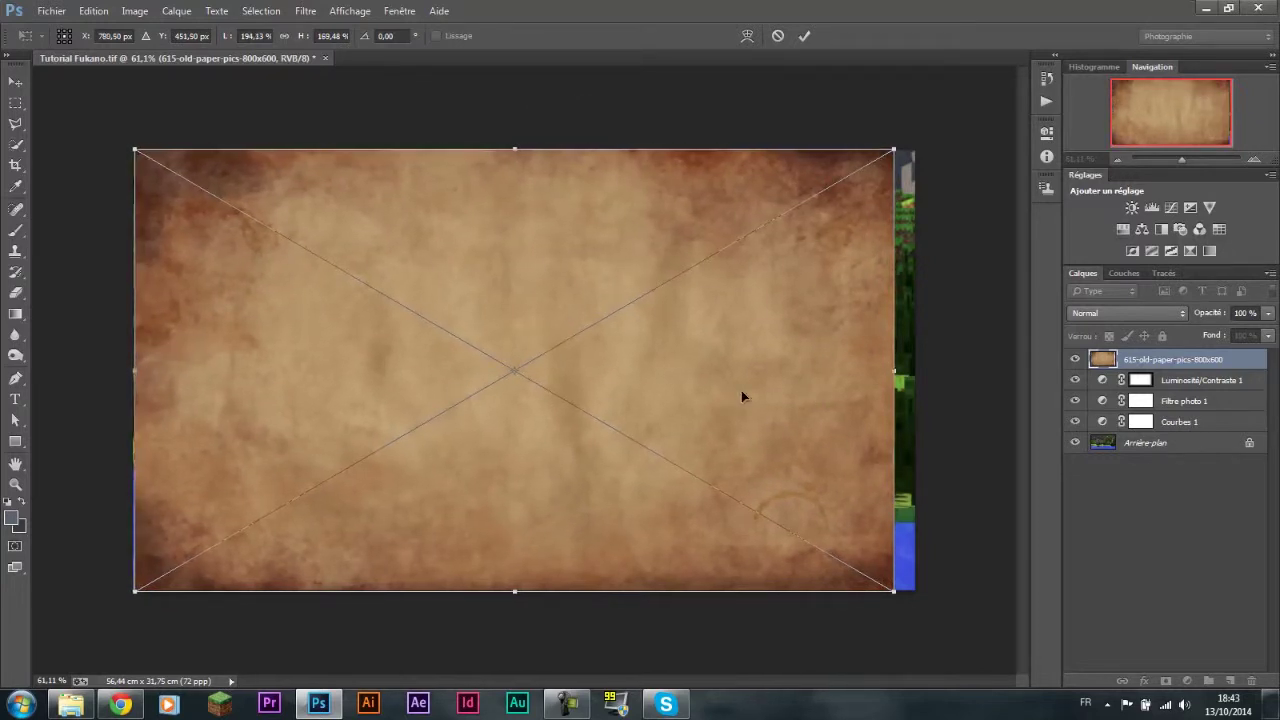
left_click_drag(134, 370, 131, 370)
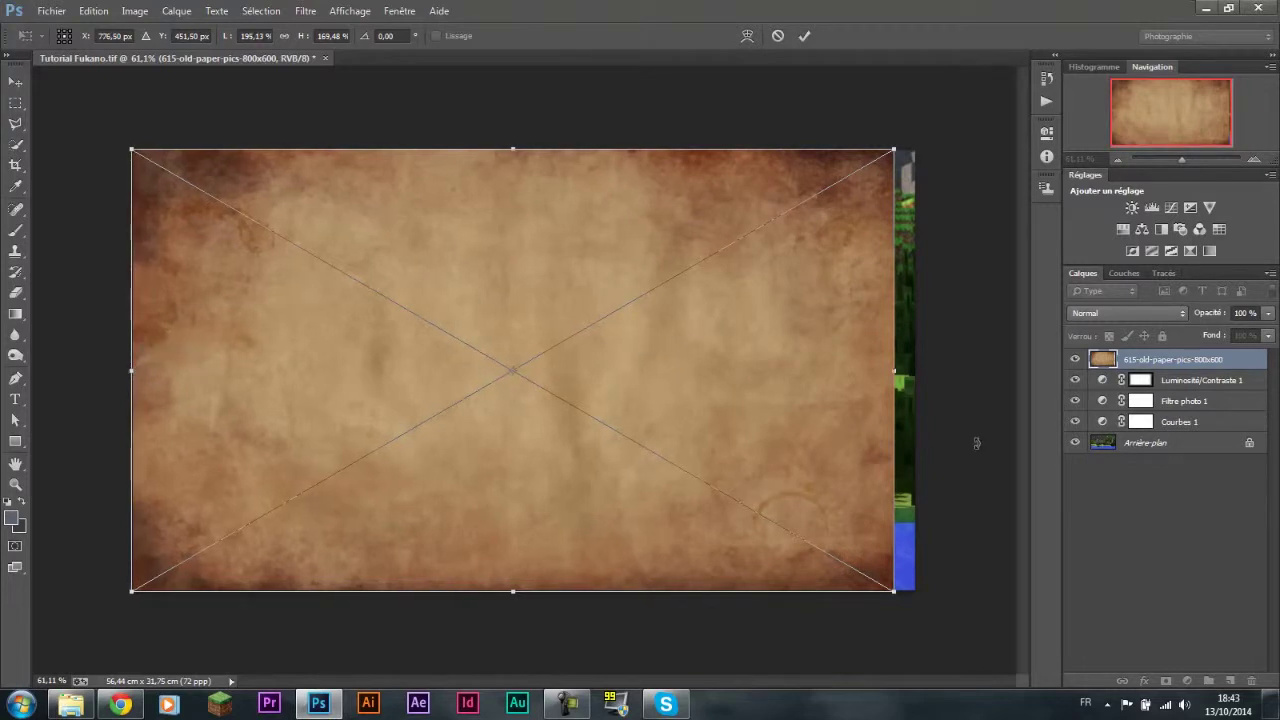
left_click_drag(892, 371, 918, 371)
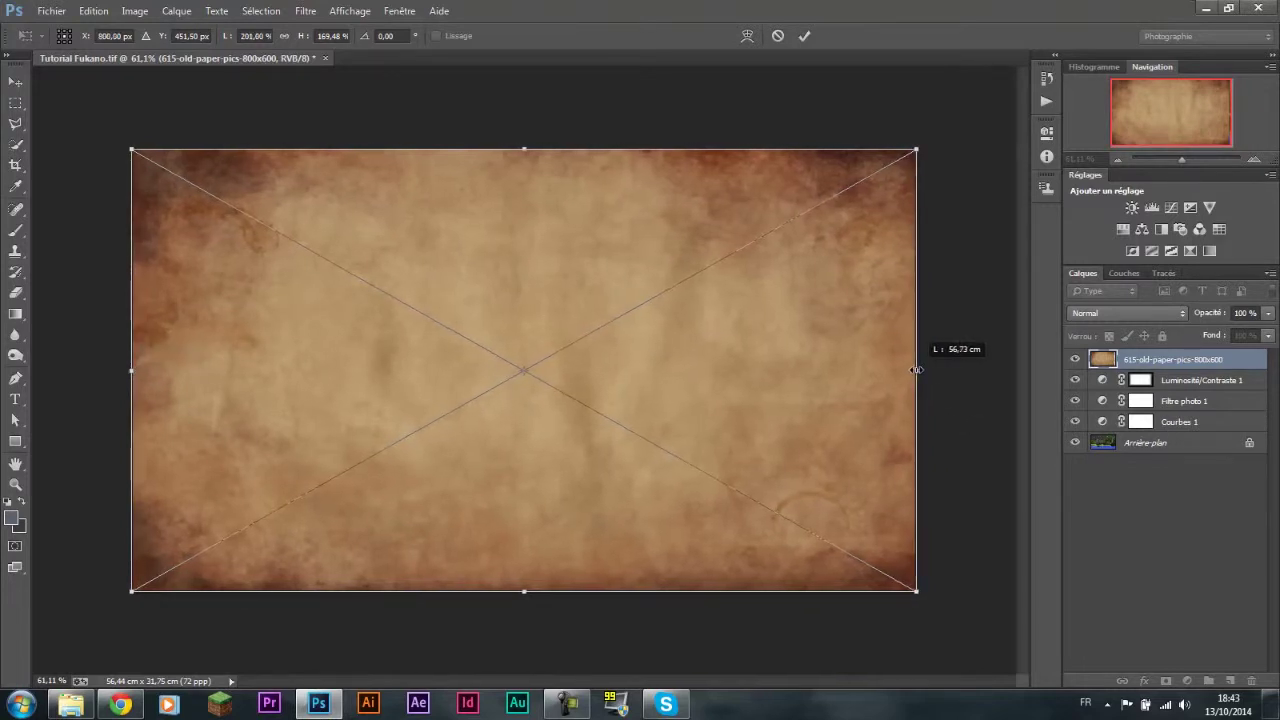
key("Return")
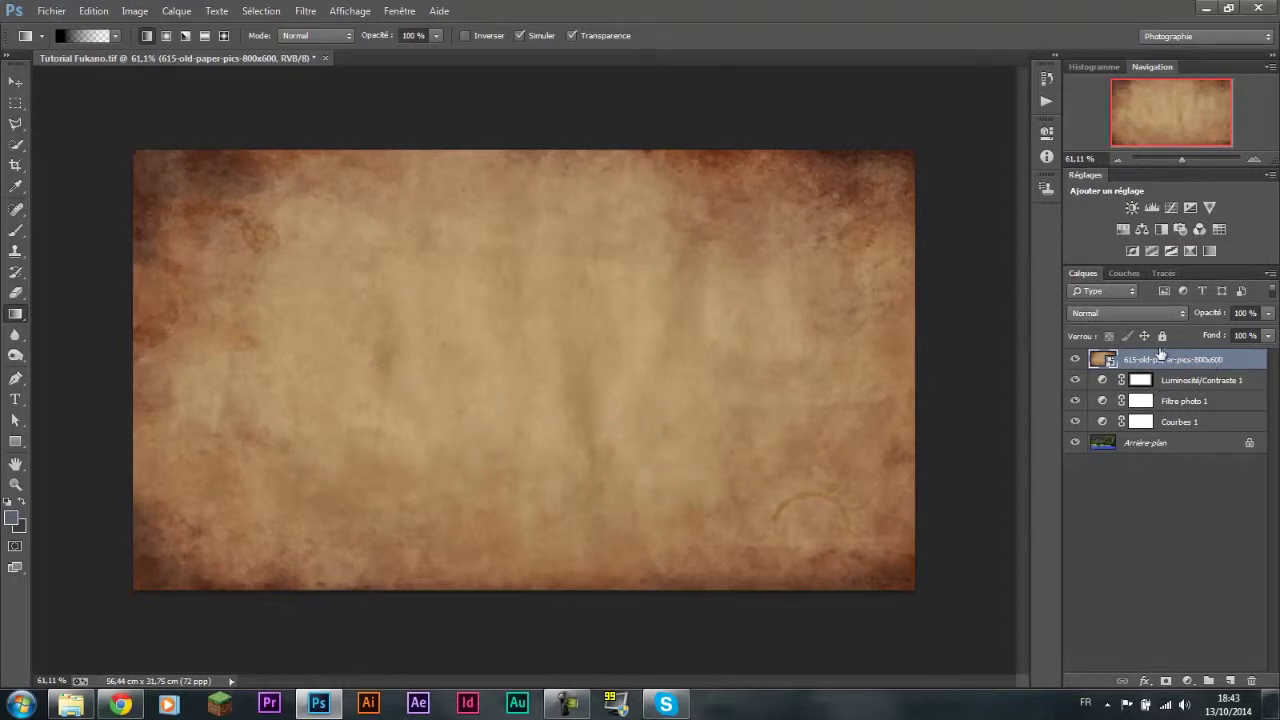
Step: Move the old-paper layer below Luminosité/Contraste 1 and set its opacity to 35%
left_click_drag(1133, 361, 1128, 390)
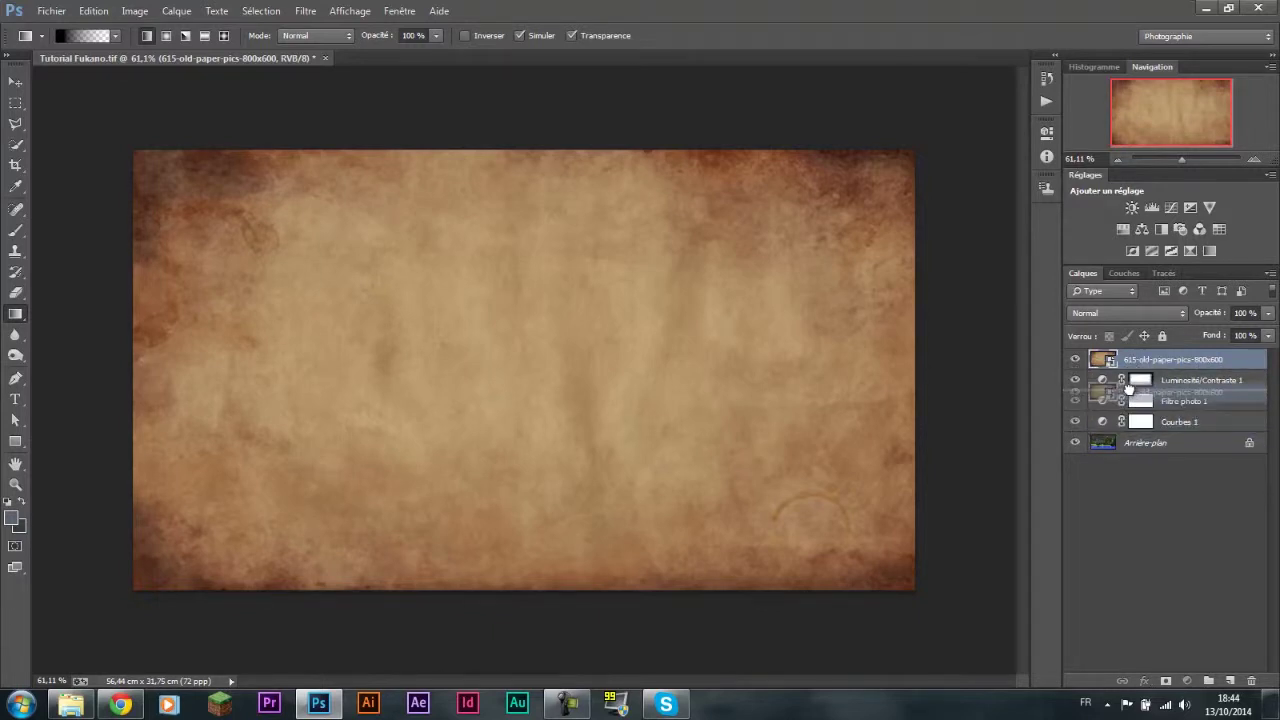
left_click_drag(1128, 389, 1131, 390)
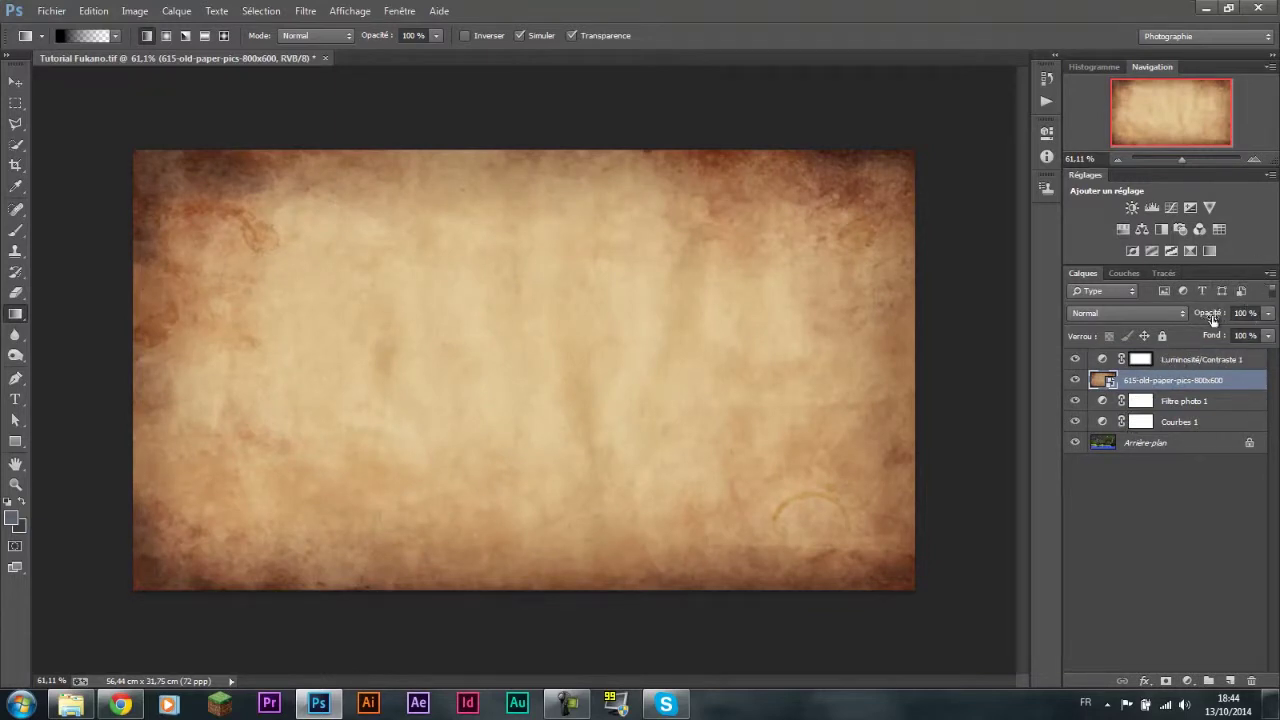
left_click(1266, 314)
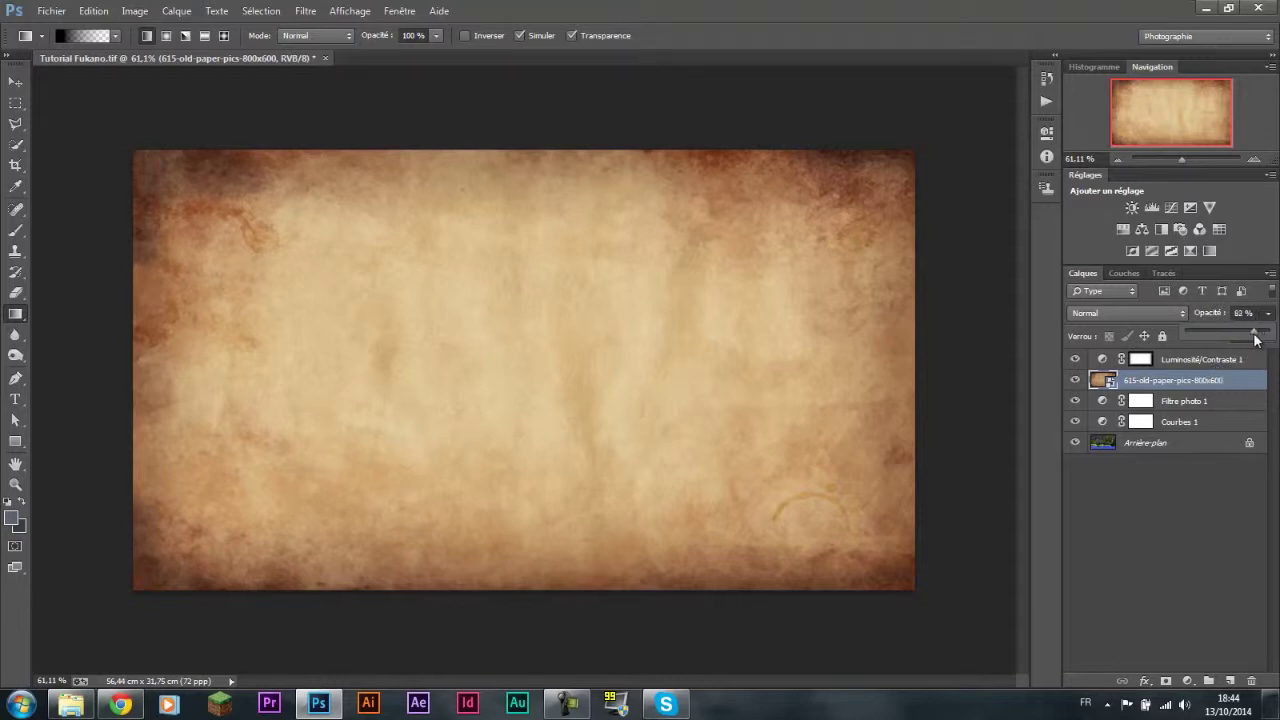
left_click_drag(1225, 335, 1201, 325)
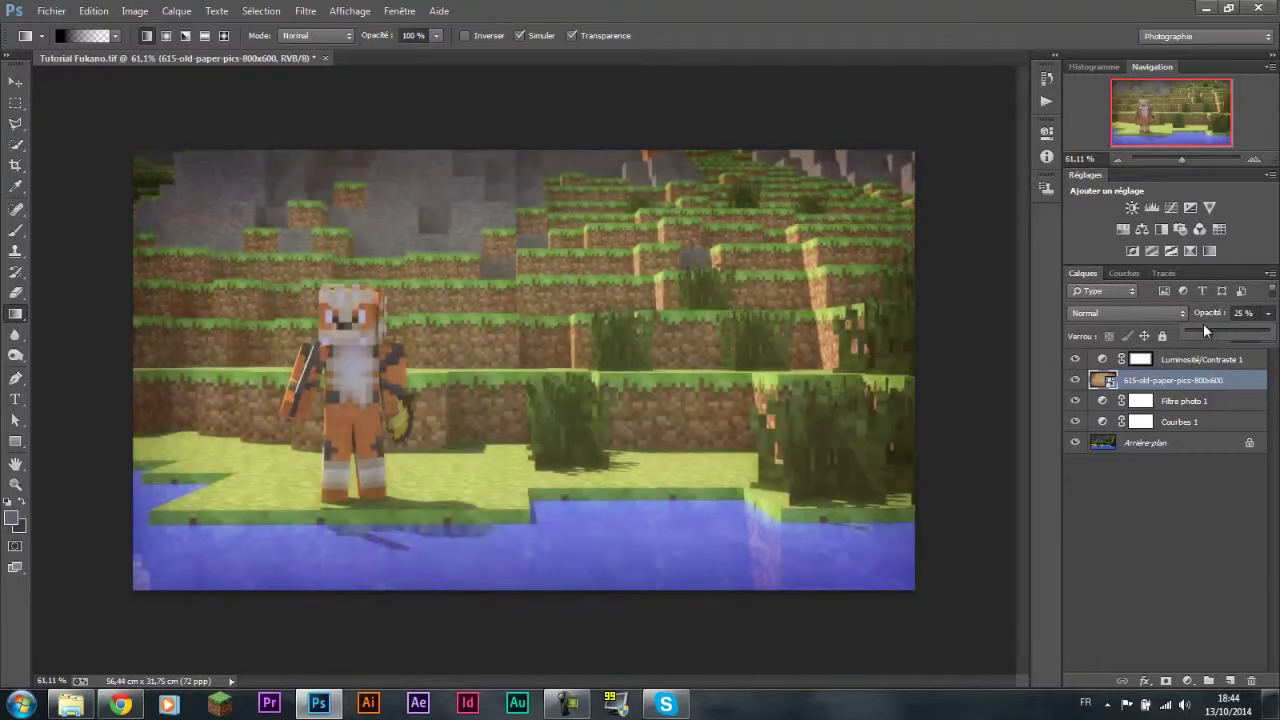
left_click_drag(1205, 330, 1215, 336)
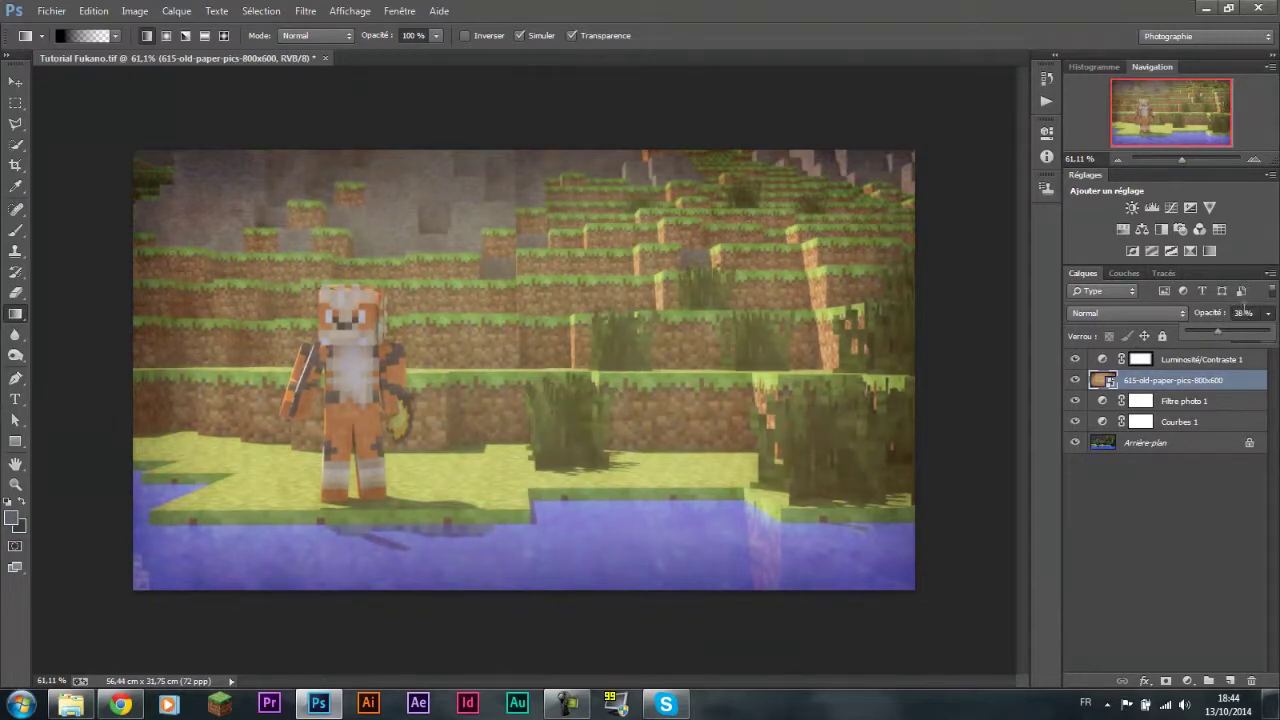
left_click(1243, 313)
type("3")
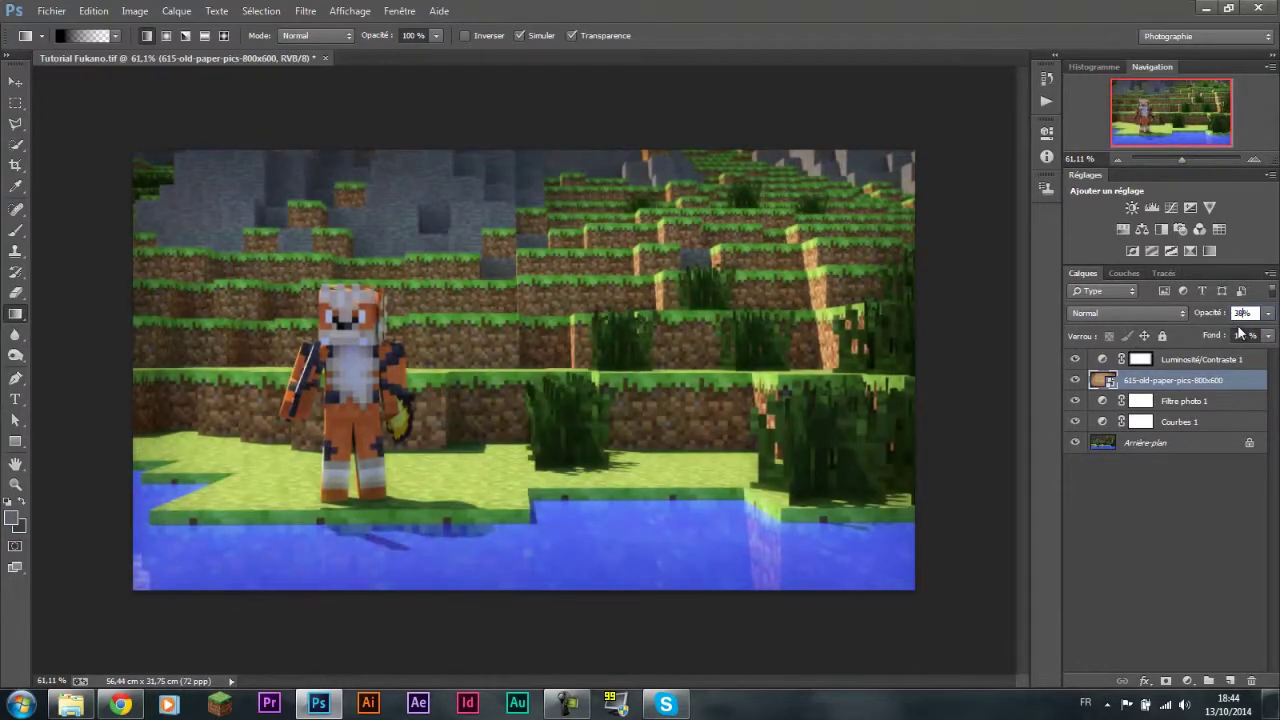
type("8")
key("BackSpace")
key("Return")
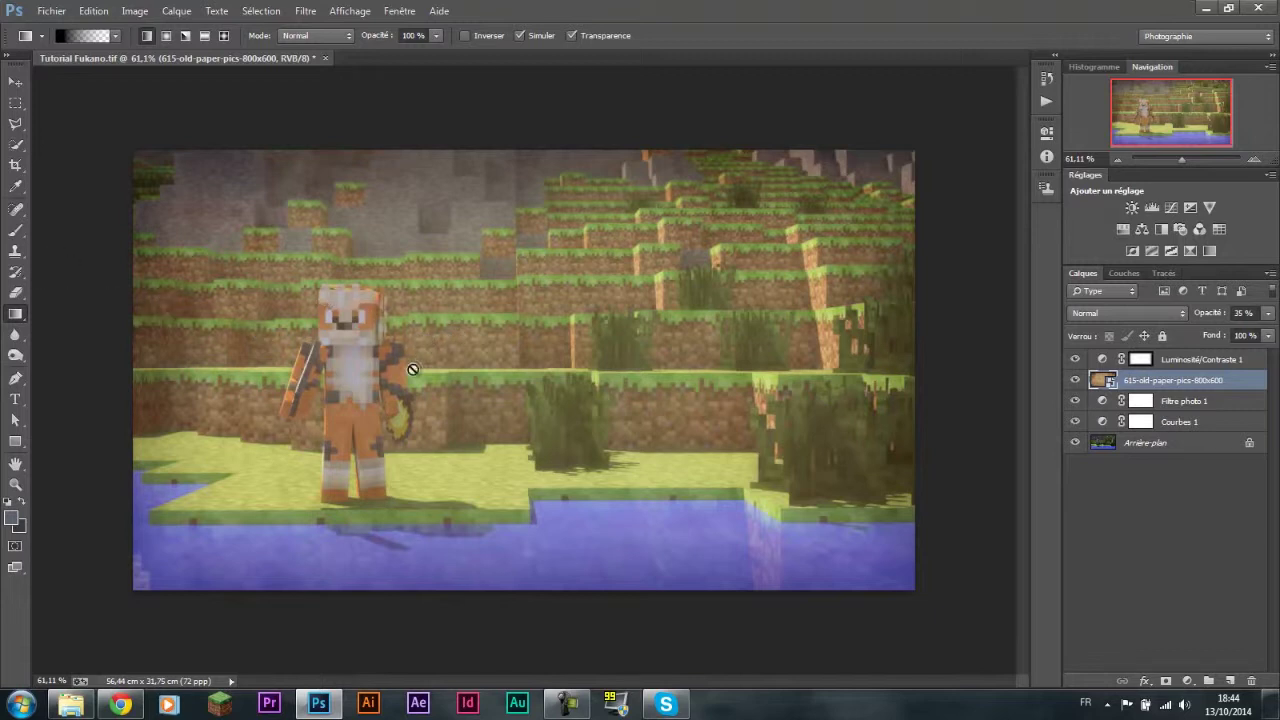
left_click_drag(15, 103, 60, 114)
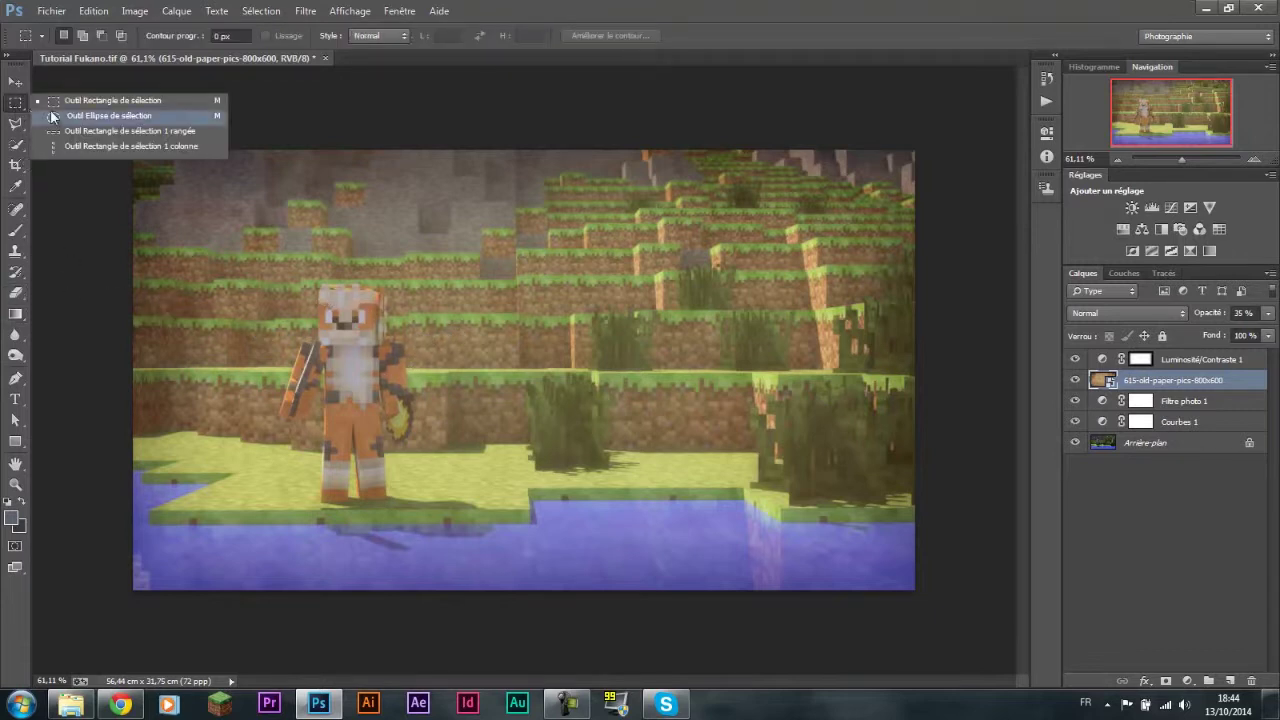
Step: Drag an elliptical selection around the character and central terraces down over the water
left_click_drag(198, 199, 855, 598)
left_click_drag(833, 604, 783, 519)
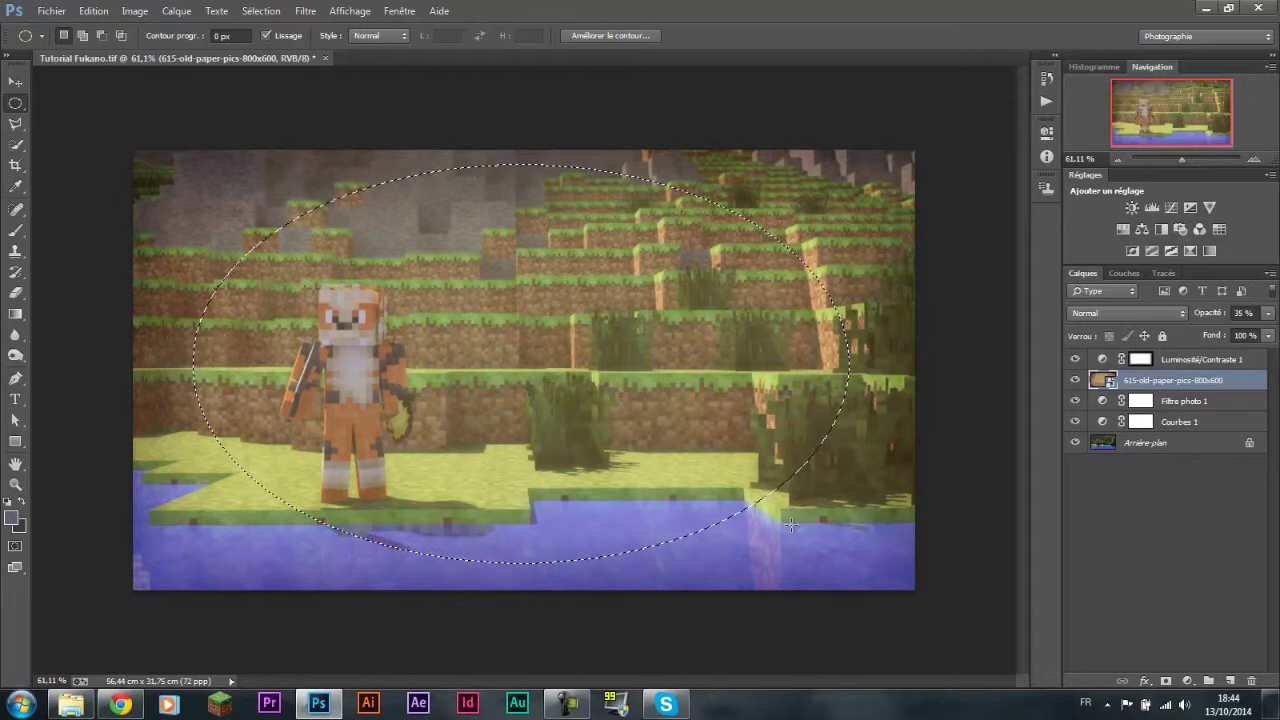
left_click_drag(790, 524, 789, 531)
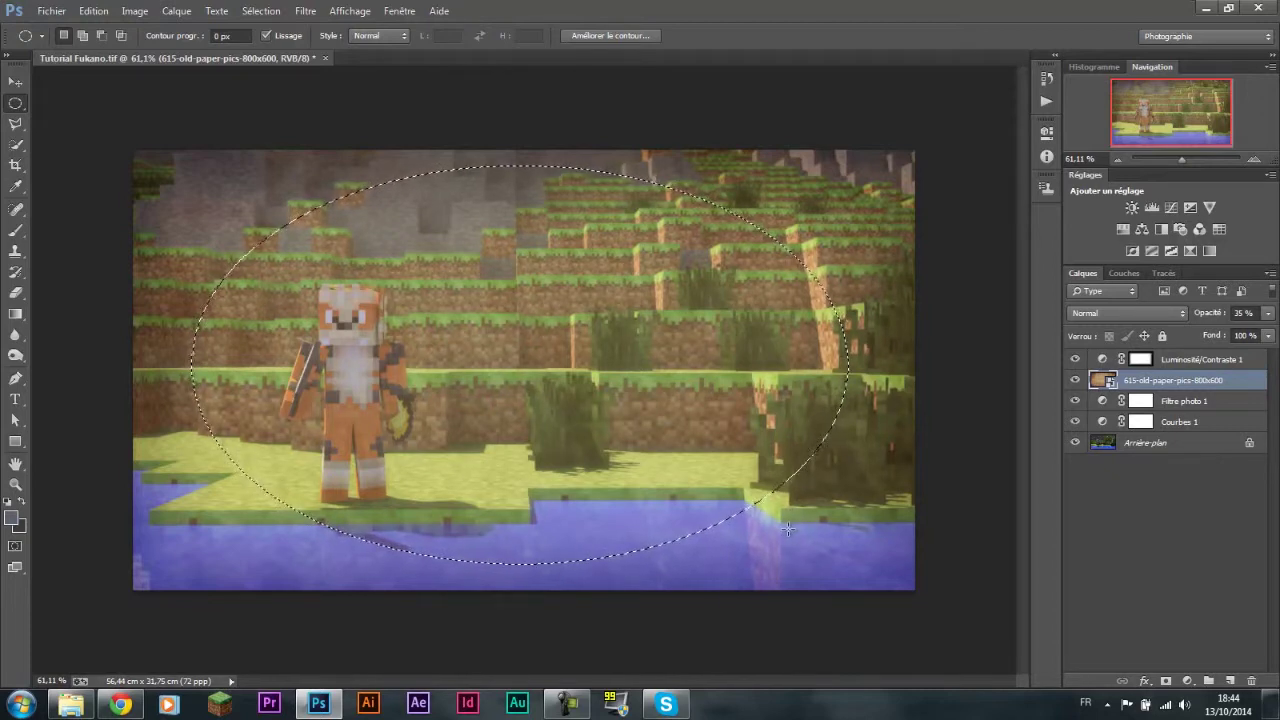
left_click_drag(788, 526, 791, 536)
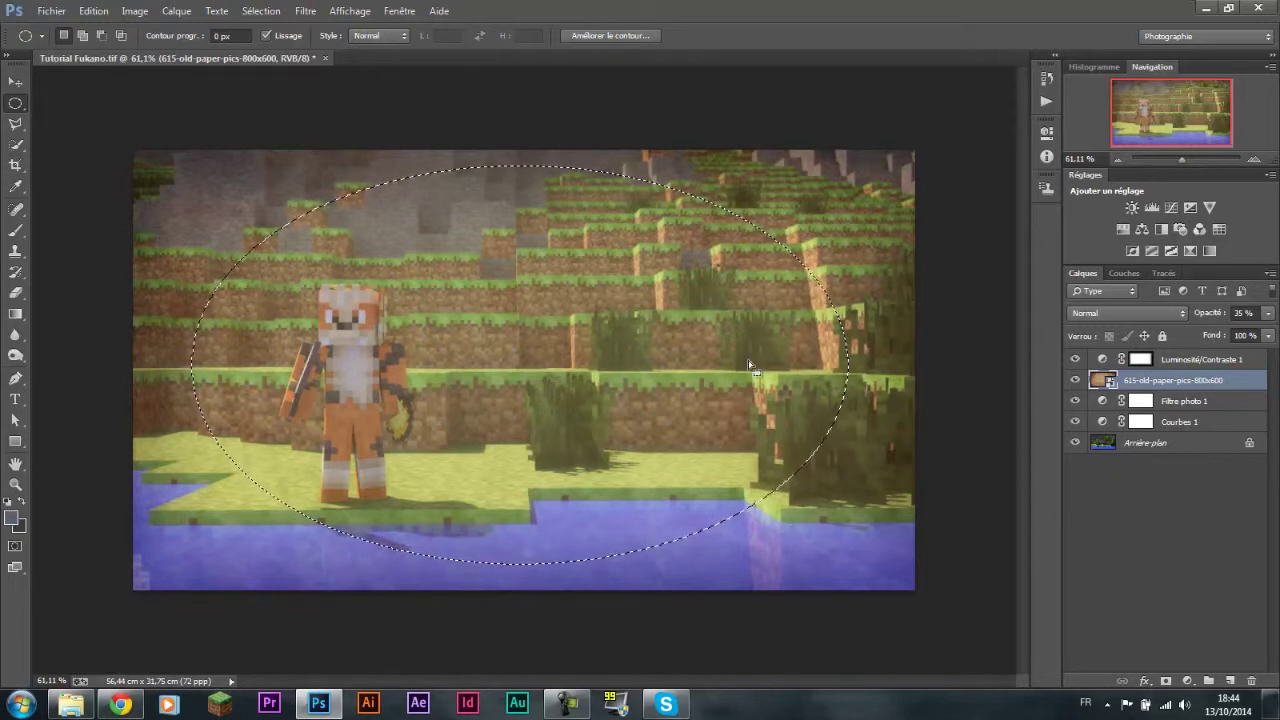
left_click(16, 292)
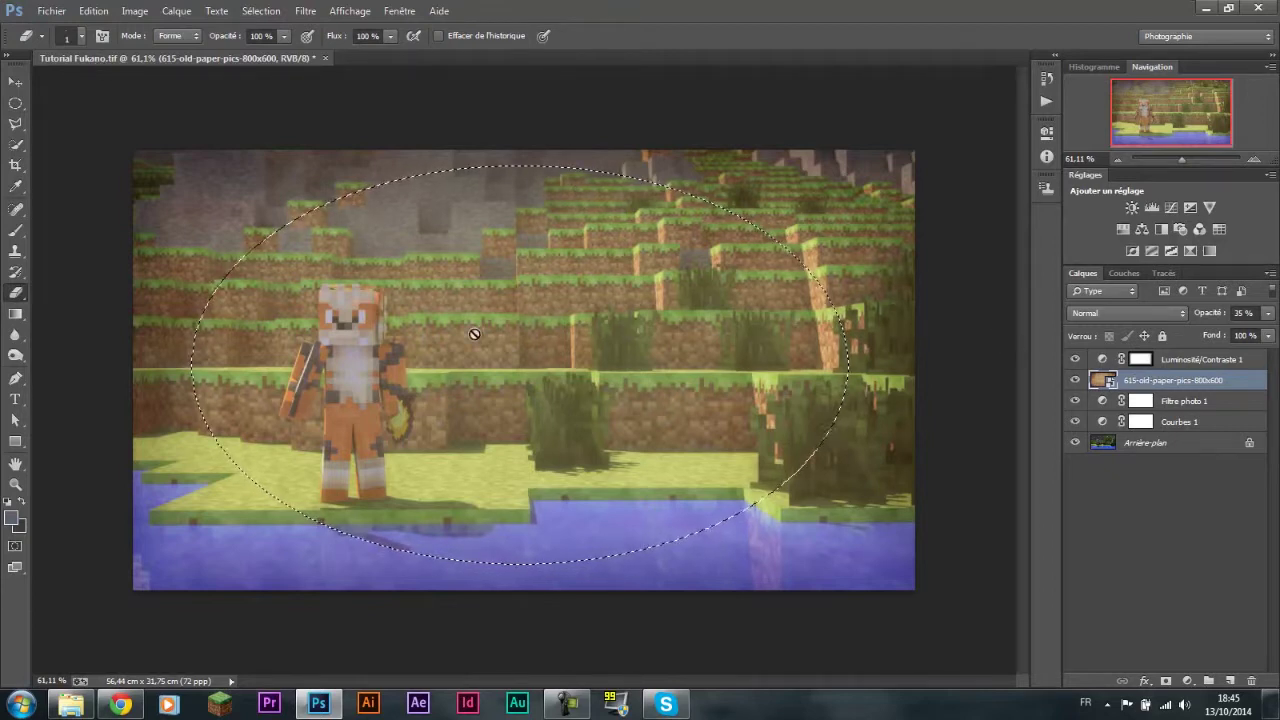
Step: Set the eraser to 51% opacity and rasterize the paper texture layer
left_click(281, 38)
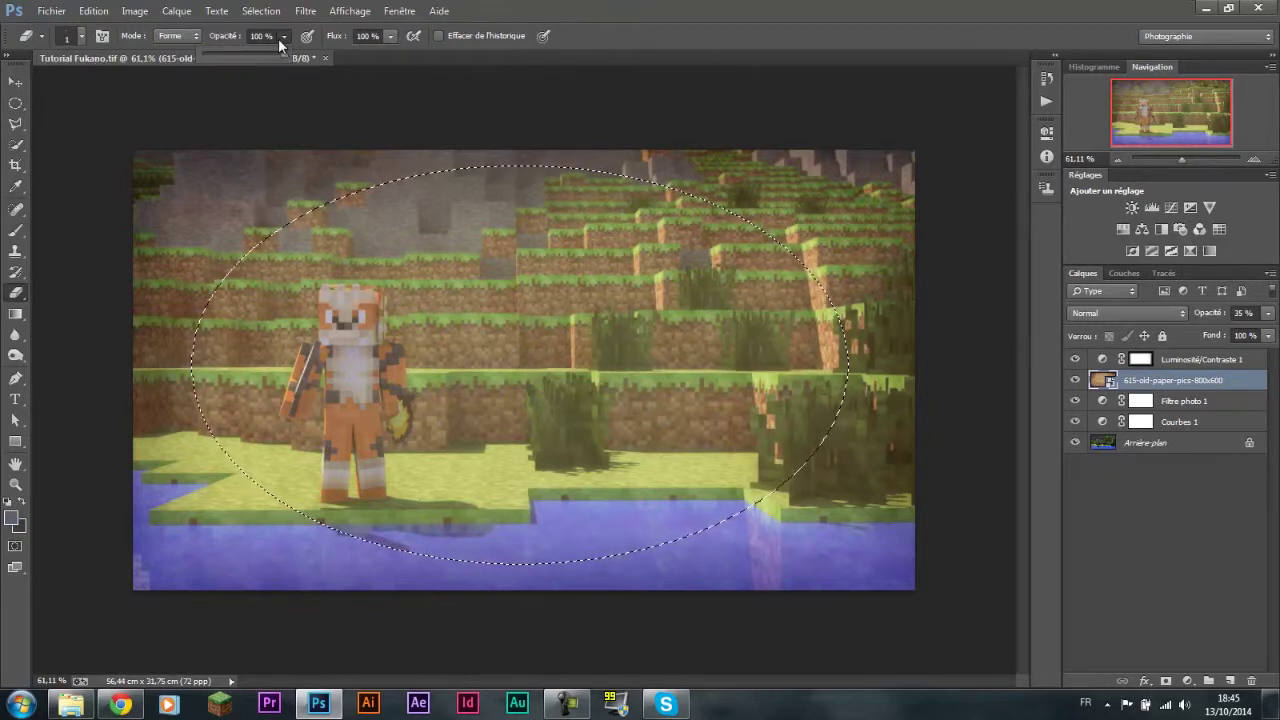
left_click_drag(243, 57, 247, 57)
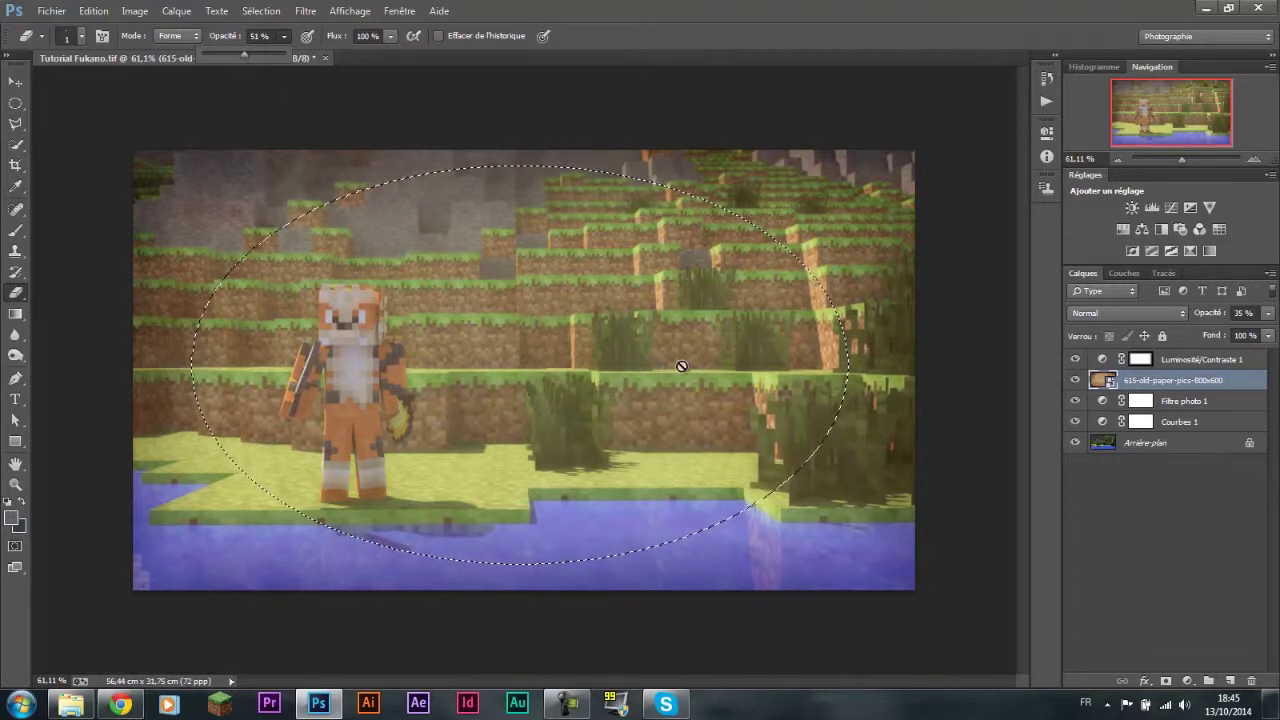
left_click(516, 304)
left_click(596, 277)
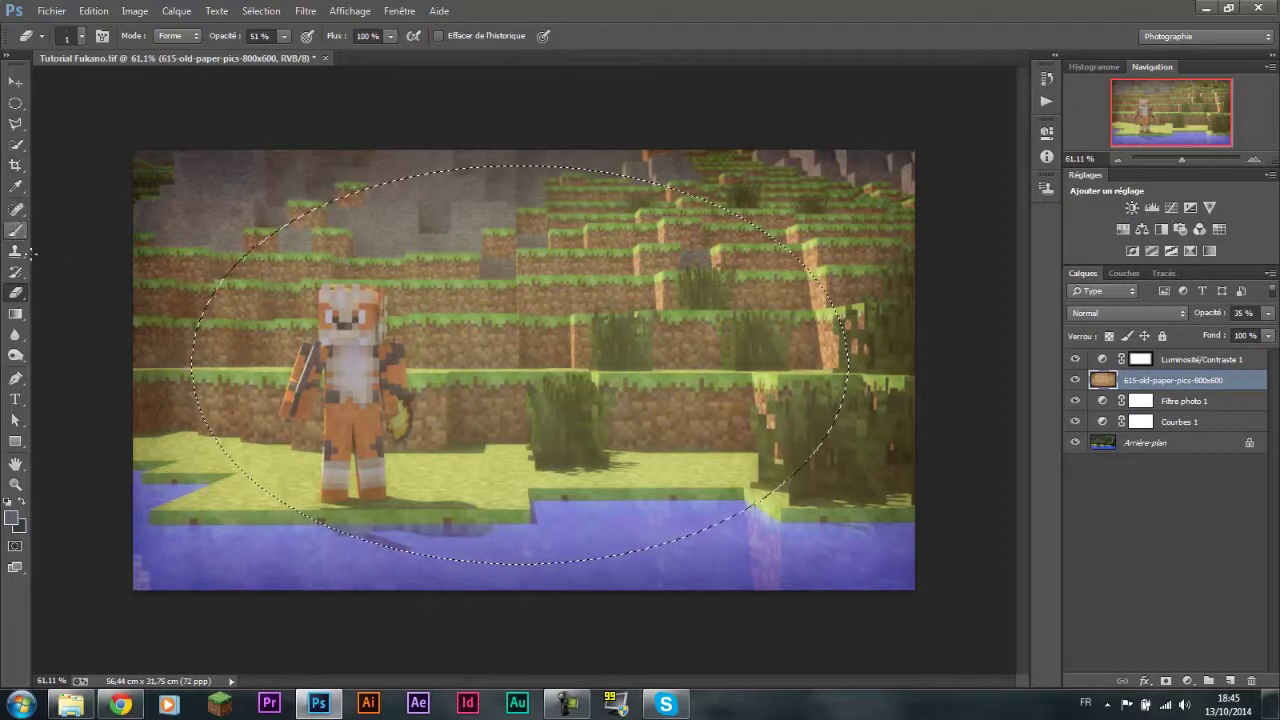
Step: Erase the paper texture inside the oval around the character with a 181 px eraser
left_click(82, 40)
left_click_drag(97, 87, 205, 87)
left_click(493, 272)
mouse_move(493, 272)
left_mouse_down()
mouse_move(446, 455)
mouse_move(565, 311)
left_mouse_up()
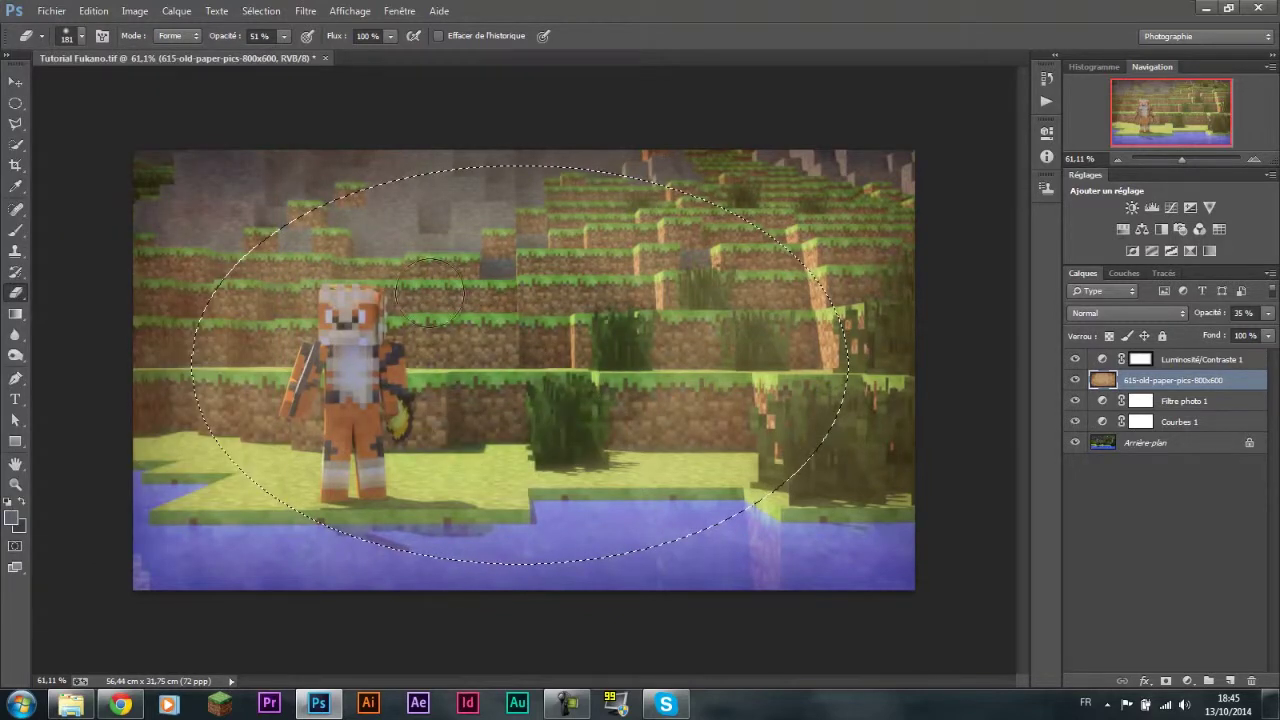
mouse_move(700, 295)
left_mouse_down()
mouse_move(405, 415)
mouse_move(428, 383)
mouse_move(650, 462)
mouse_move(466, 480)
mouse_move(307, 440)
mouse_move(270, 348)
mouse_move(285, 290)
mouse_move(390, 228)
mouse_move(470, 240)
mouse_move(443, 272)
mouse_move(540, 360)
mouse_move(602, 315)
mouse_move(449, 409)
mouse_move(573, 365)
mouse_move(491, 400)
mouse_move(310, 400)
mouse_move(214, 366)
left_mouse_up()
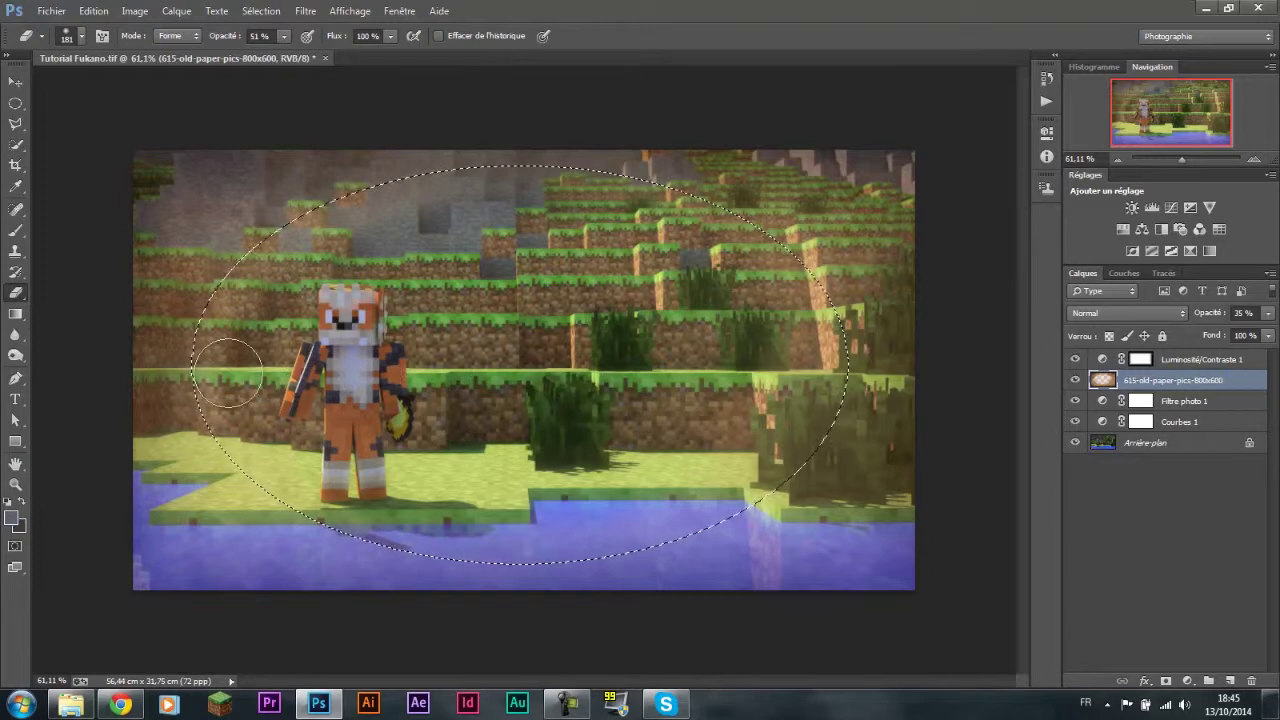
Step: Clear the oval selection with Sélection > Désélectionner and pick the Blur tool
left_click(261, 11)
left_click(286, 43)
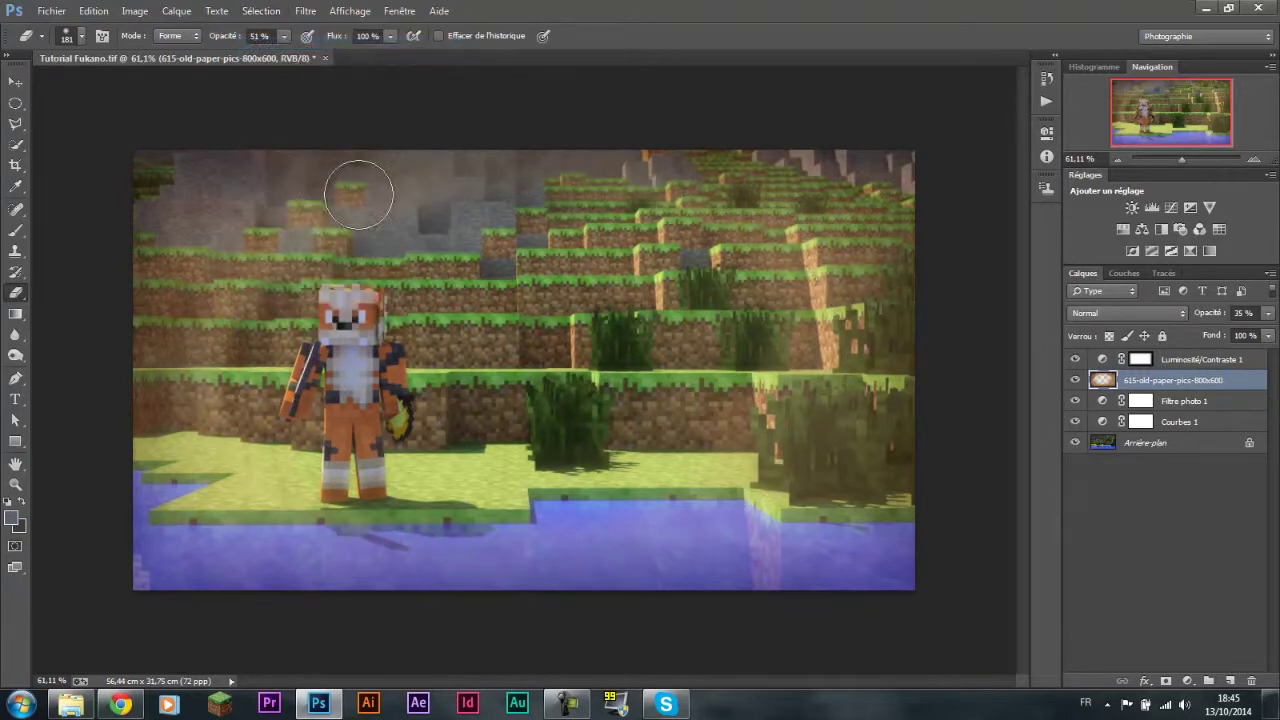
left_click(15, 334)
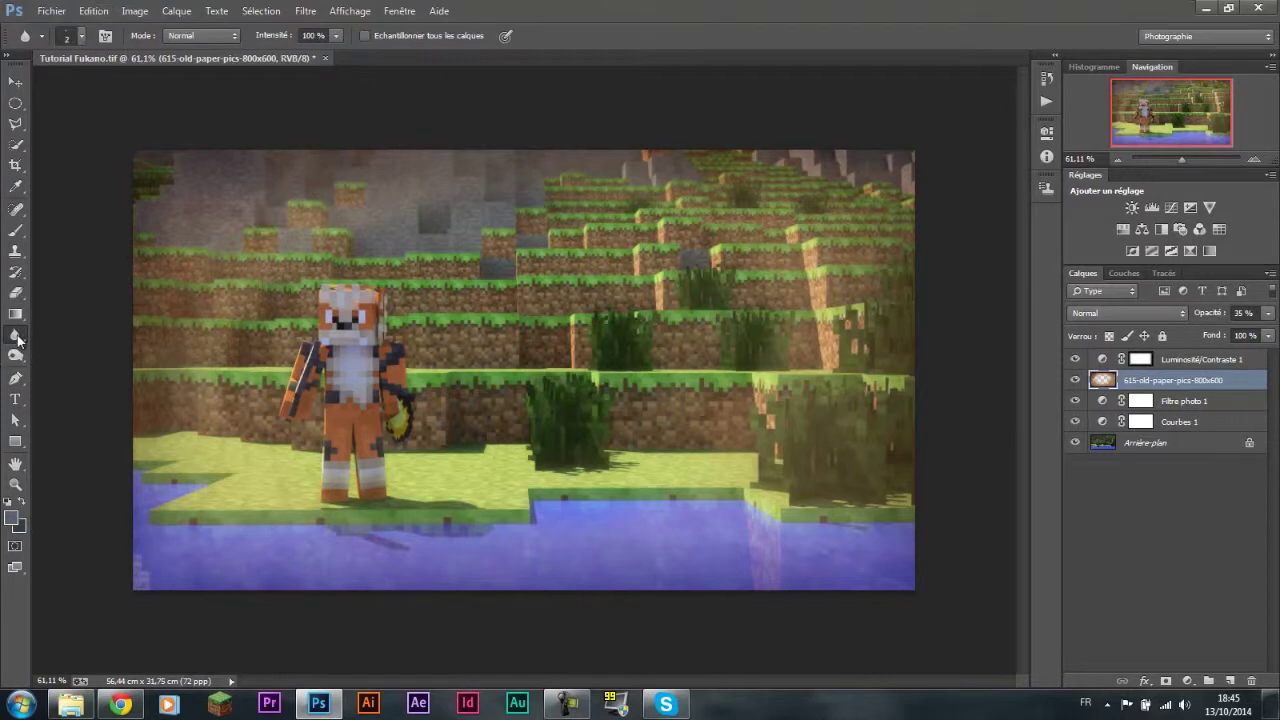
Step: Set the Blur tool's brush size (Épaisseur) to 151 px
left_click(65, 37)
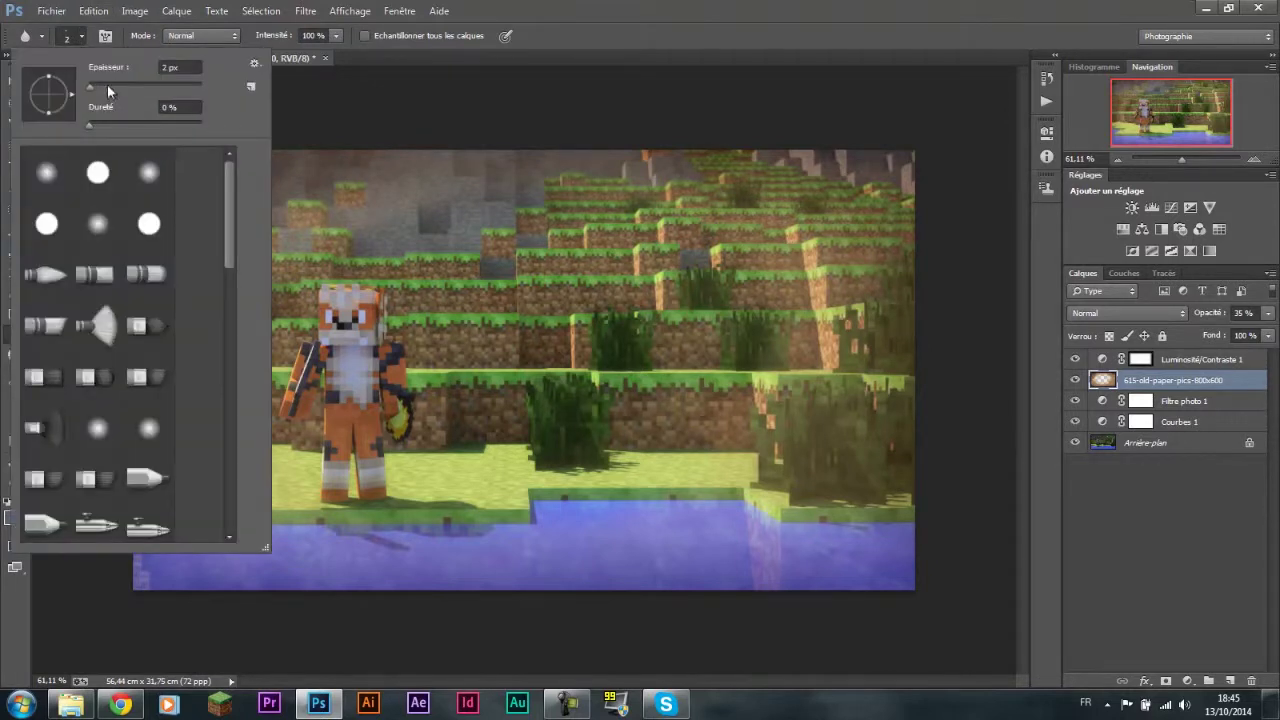
left_click_drag(105, 88, 149, 88)
key("Return")
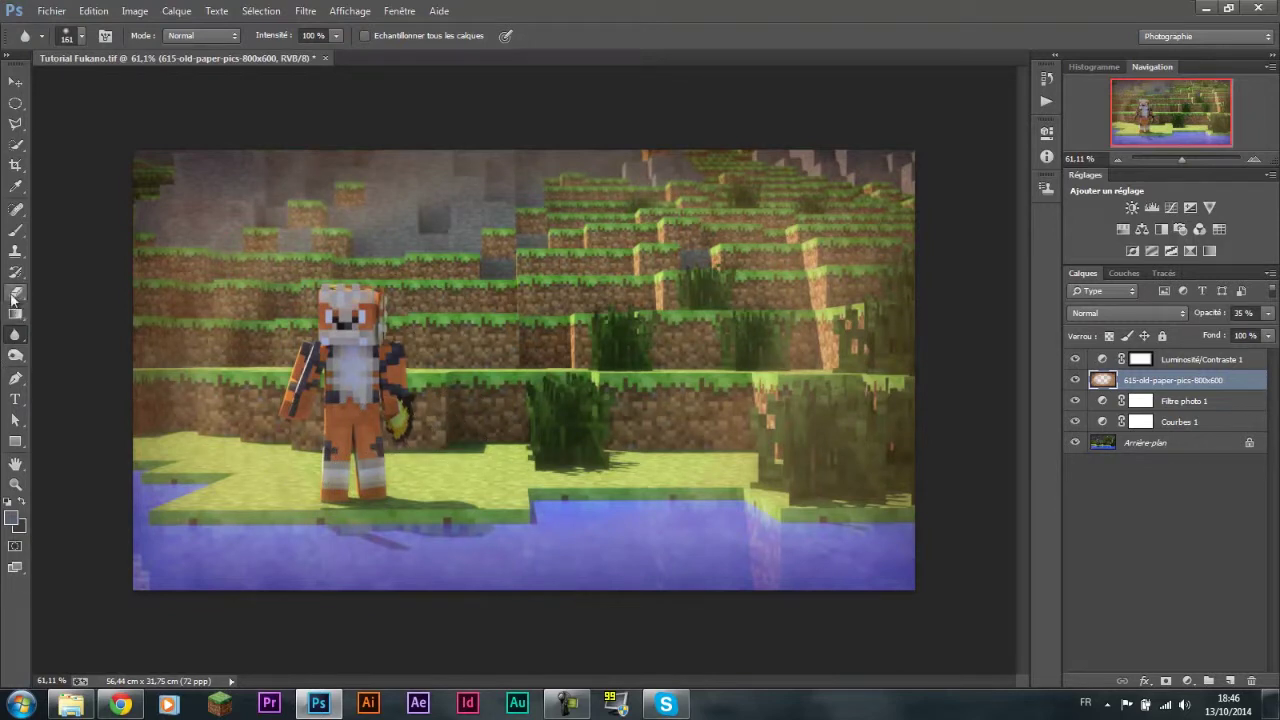
left_click(17, 293)
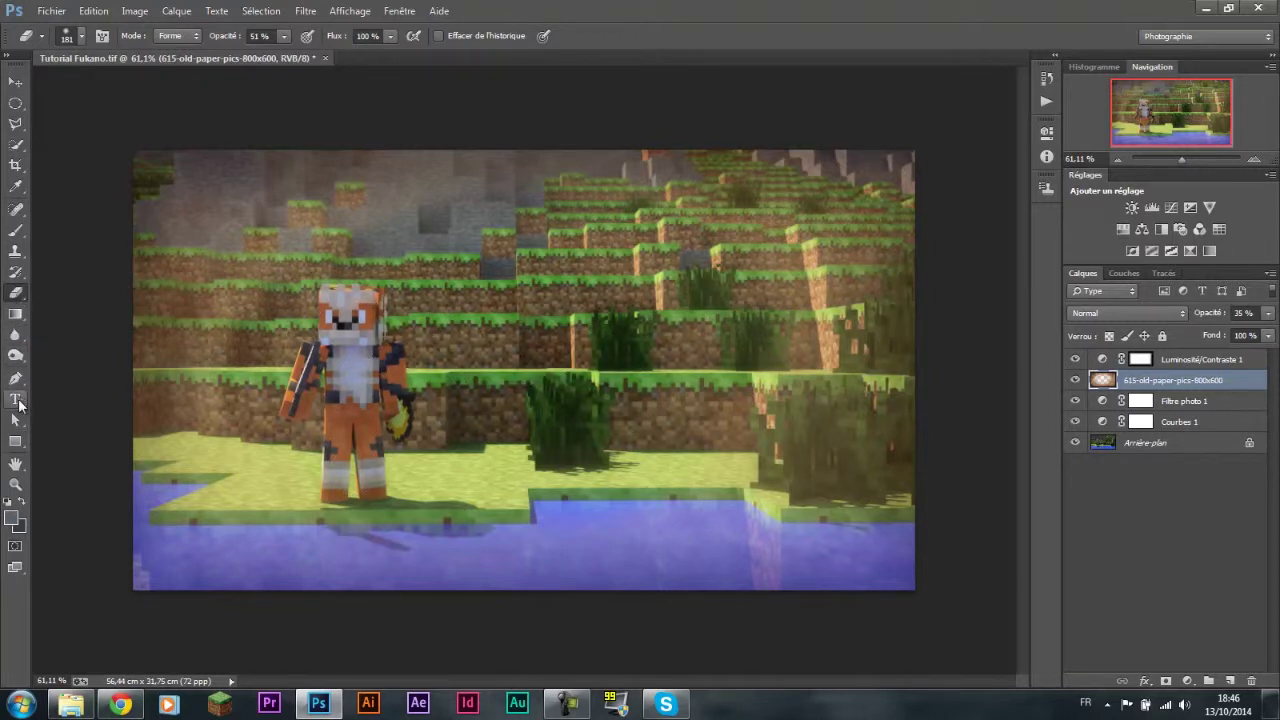
left_click(15, 334)
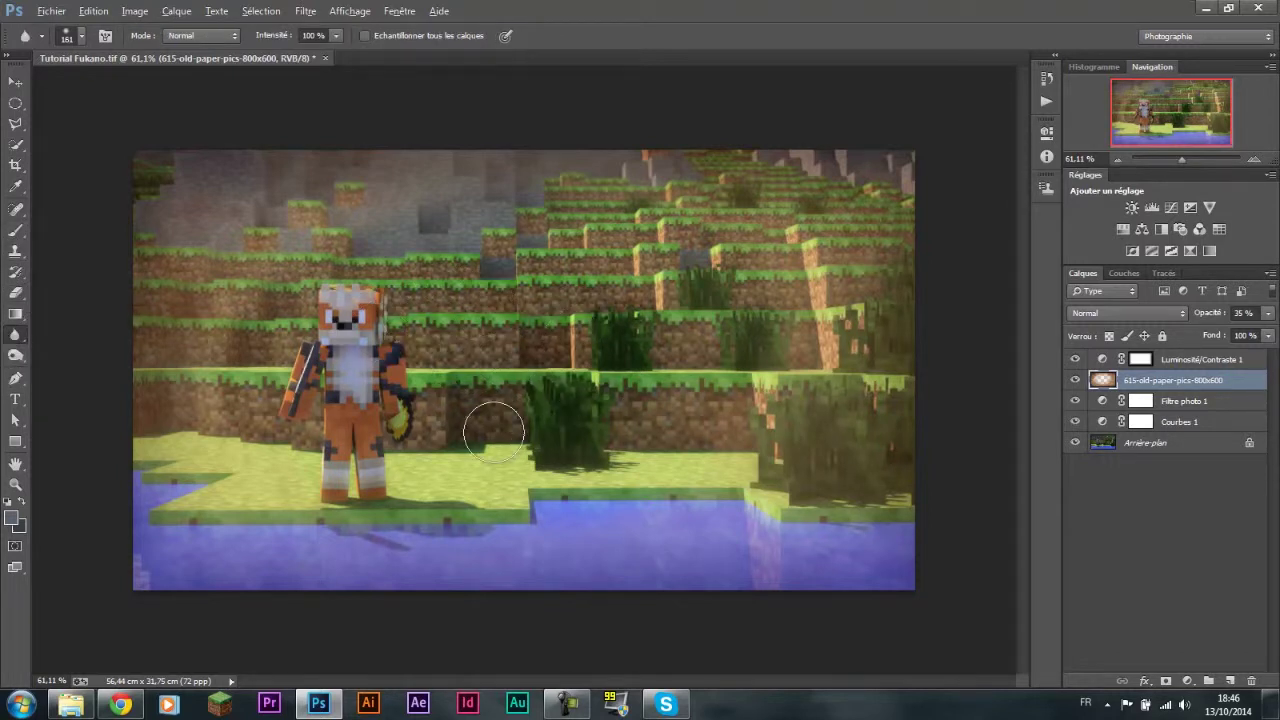
Step: Hide the paper texture and the three adjustment layers above the background screenshot
scroll(493, 428, "down", 2)
scroll(480, 430, "down", 1)
scroll(469, 426, "down", 2)
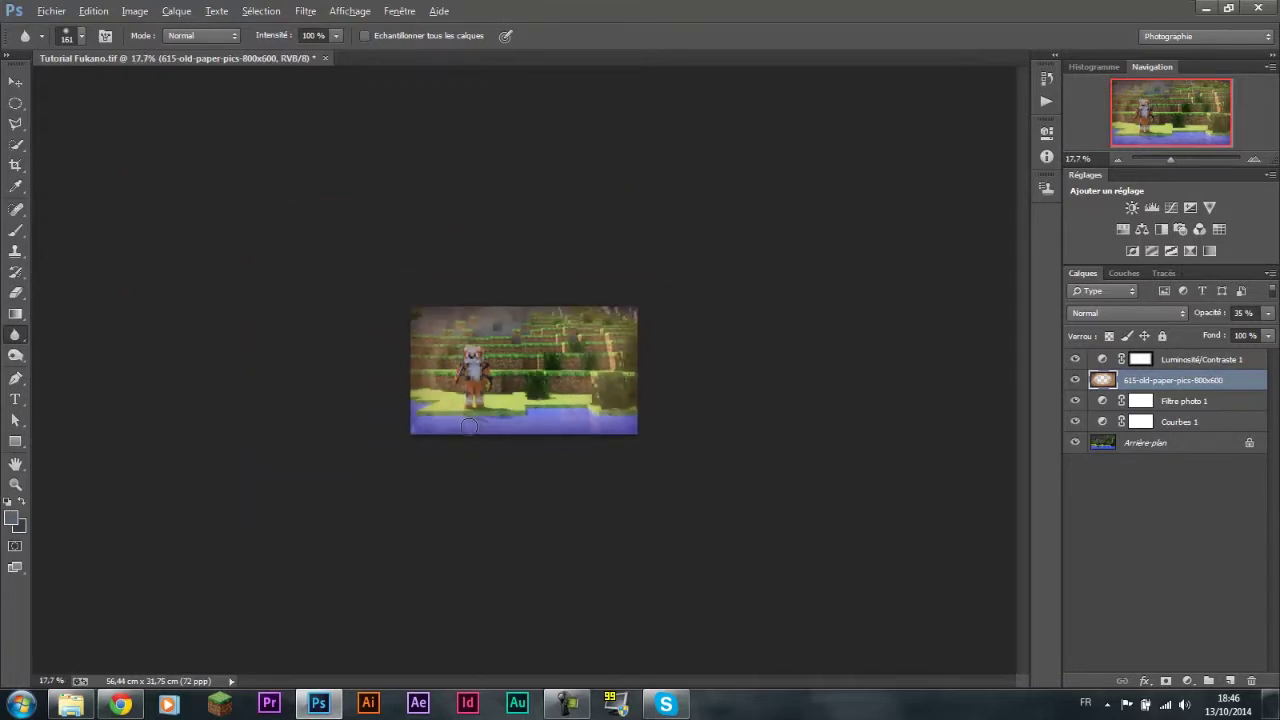
scroll(469, 426, "up", 3)
scroll(400, 443, "up", 1)
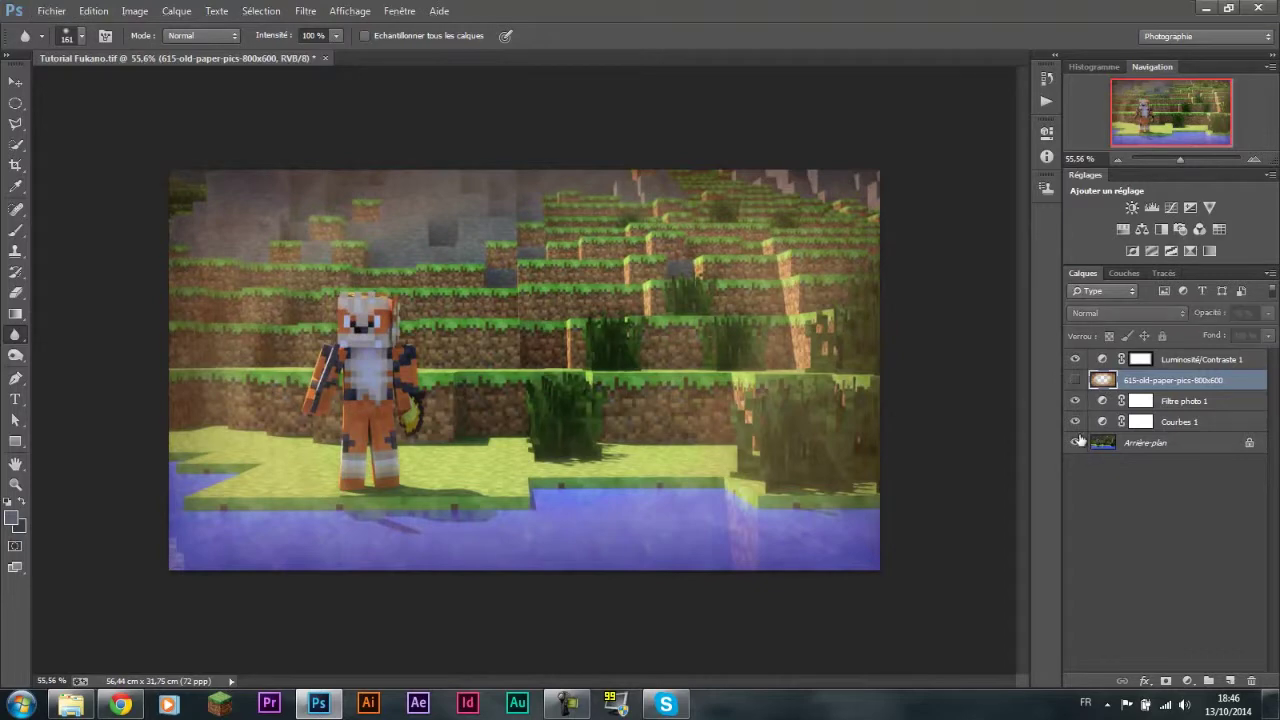
left_click(1076, 381)
left_click(1075, 381)
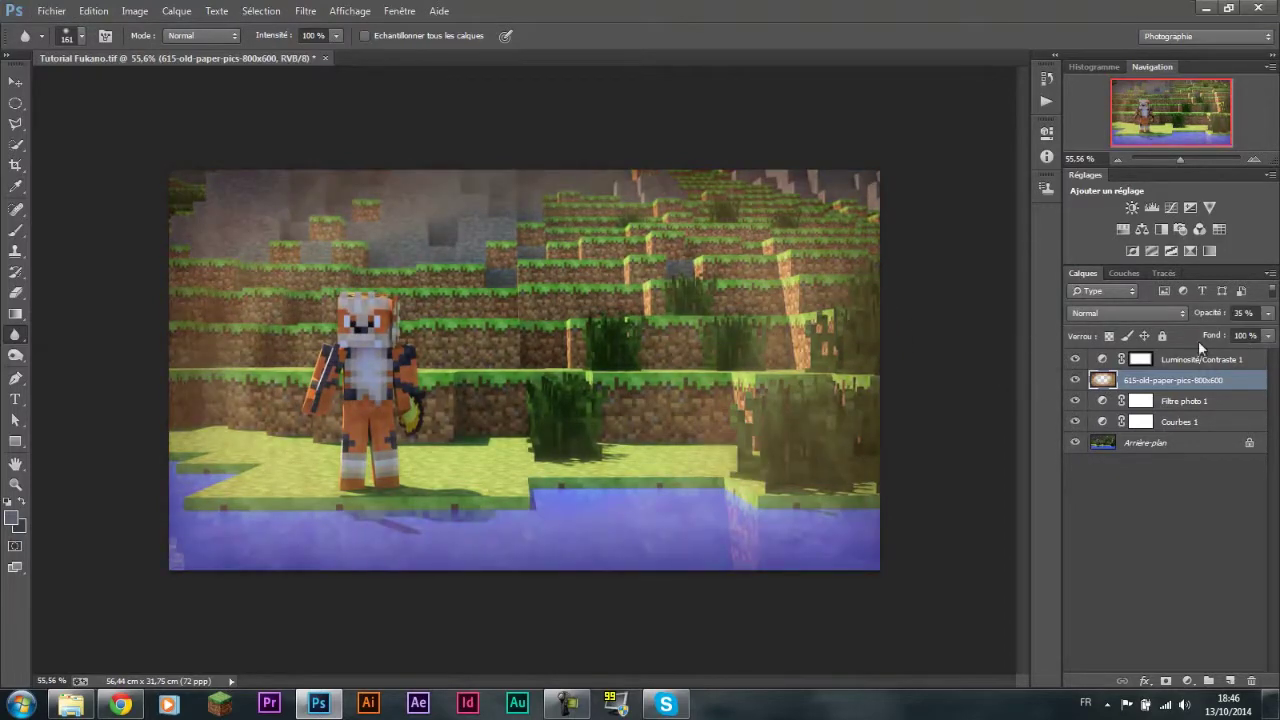
left_click_drag(1075, 359, 1076, 438)
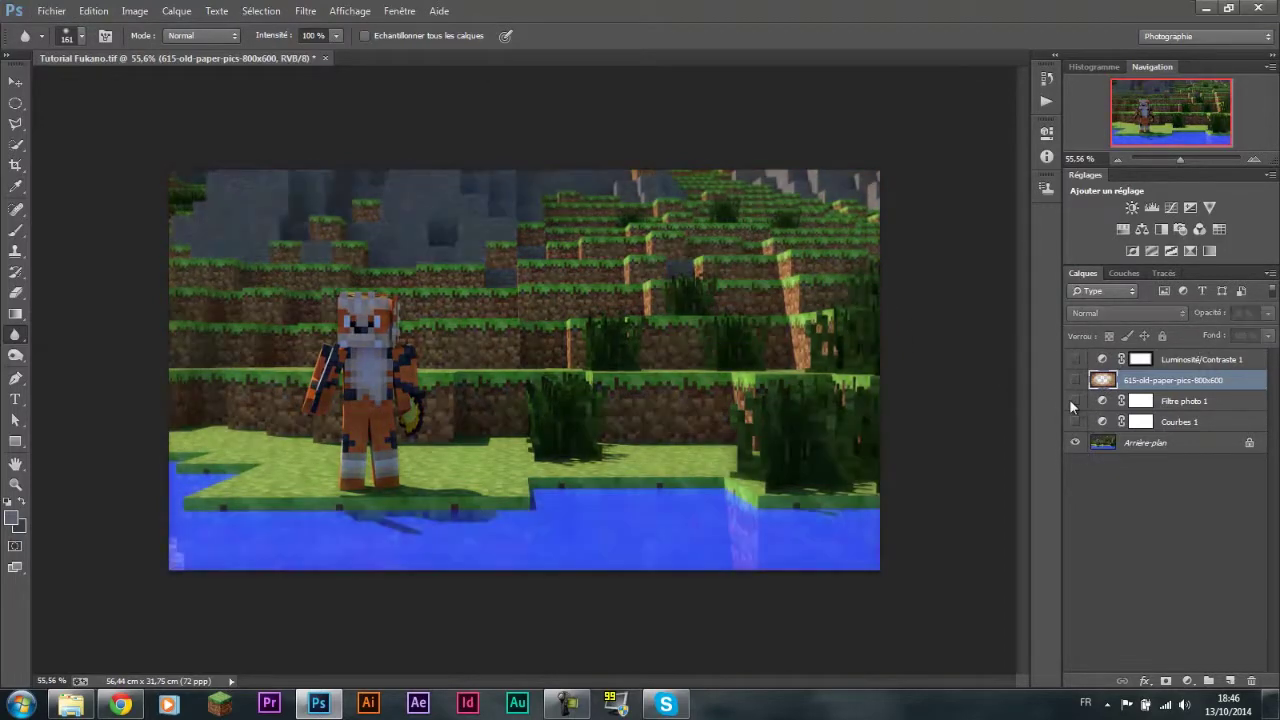
left_click_drag(1074, 358, 1085, 455)
left_click_drag(1075, 402, 1076, 430)
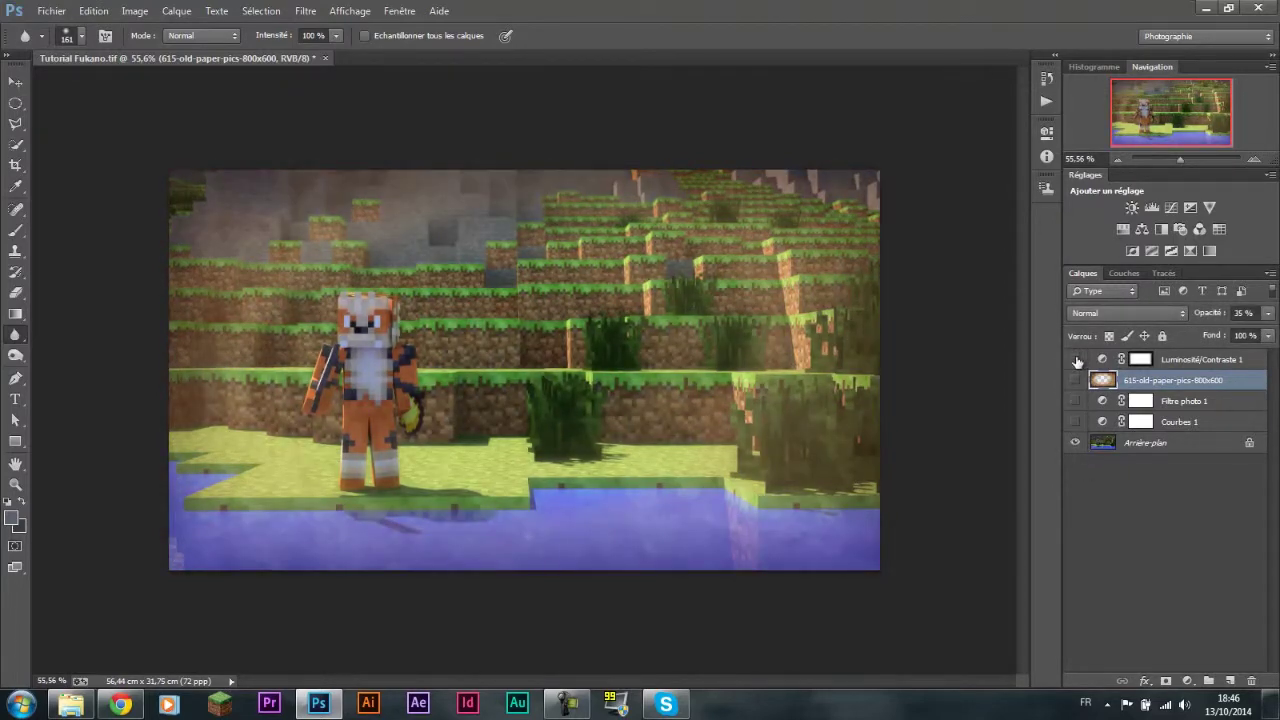
Step: Make Arrière-plan the active layer, zoom in on the character and pick the Polygonal Lasso
left_click(1124, 440)
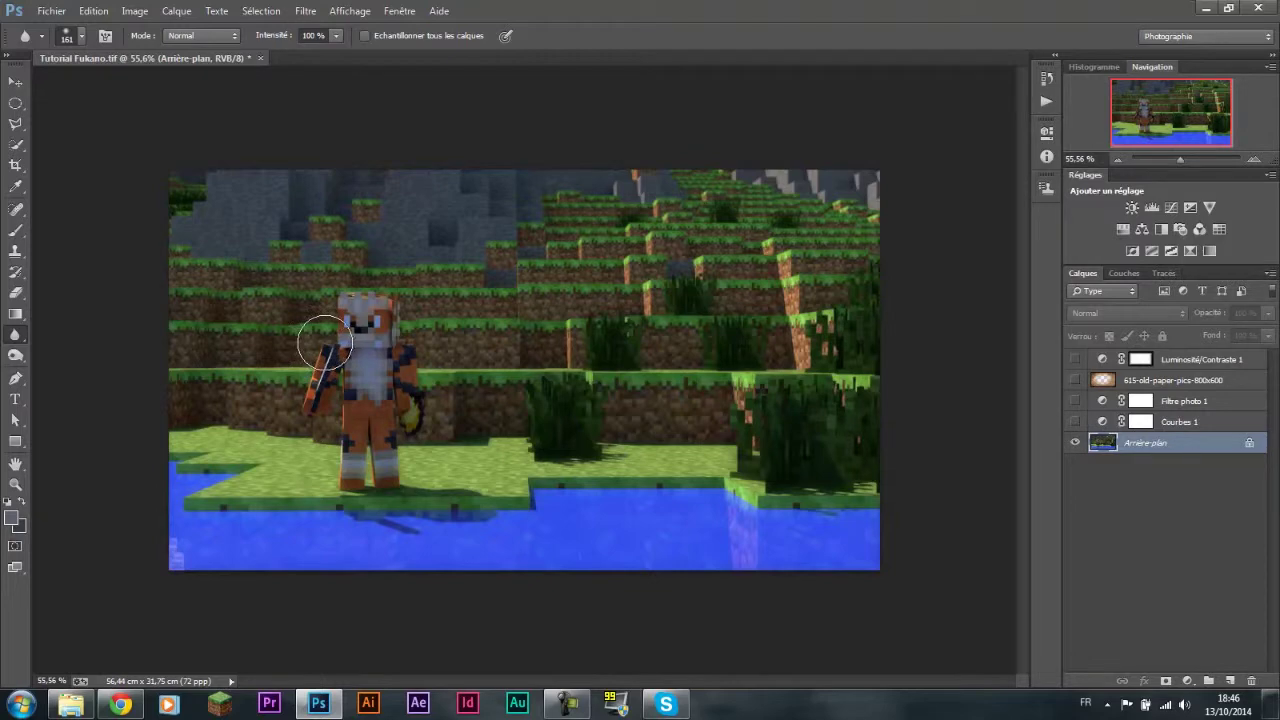
scroll(262, 425, "up", 3)
scroll(262, 425, "up", 2)
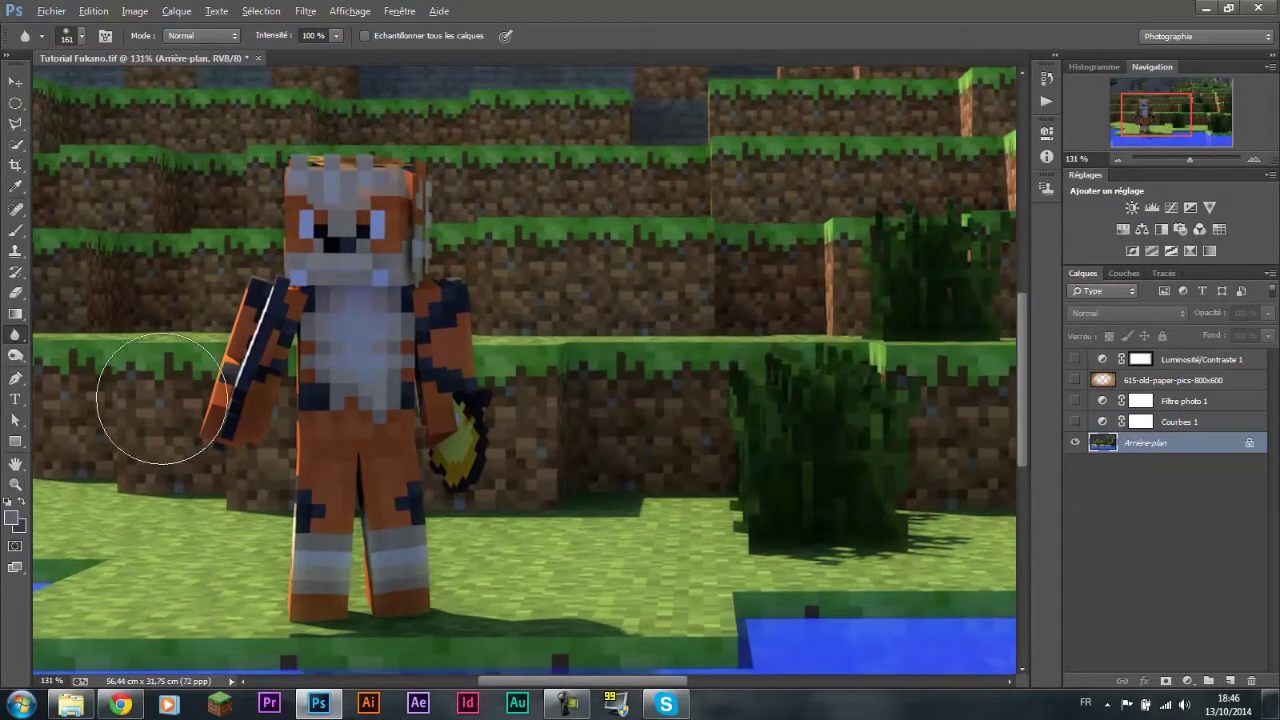
scroll(157, 397, "up", 1)
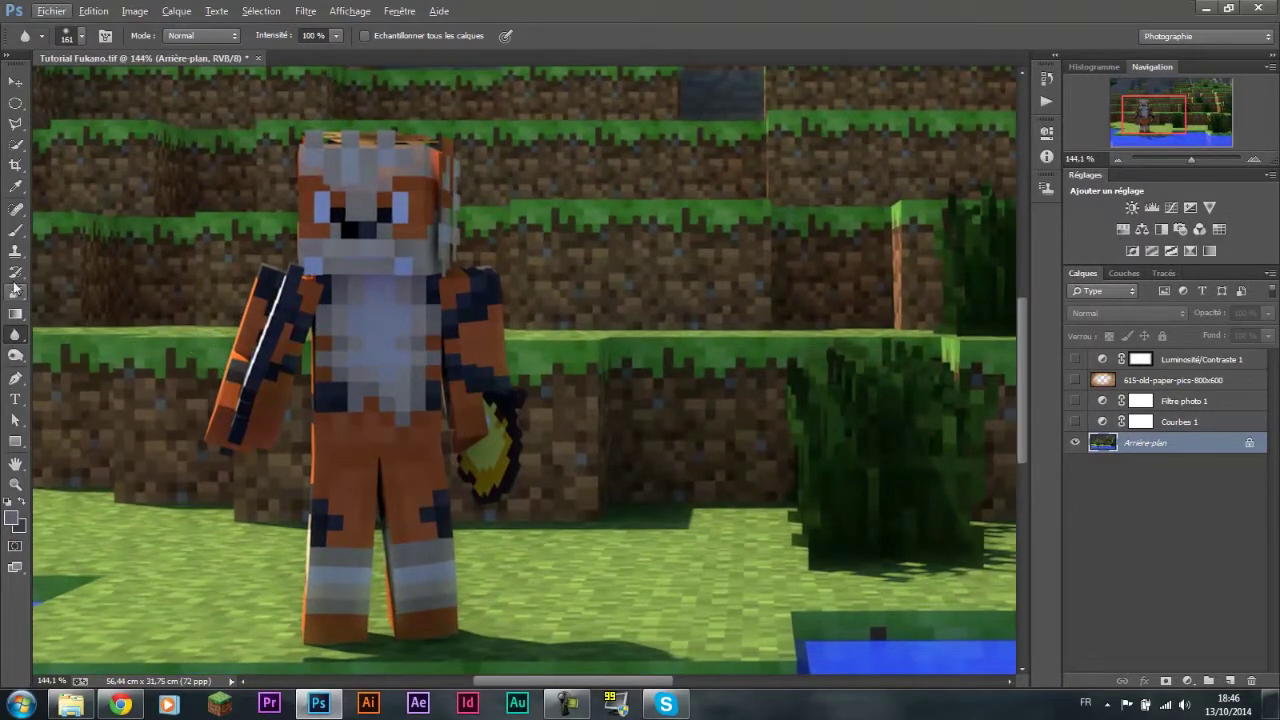
left_click(15, 125)
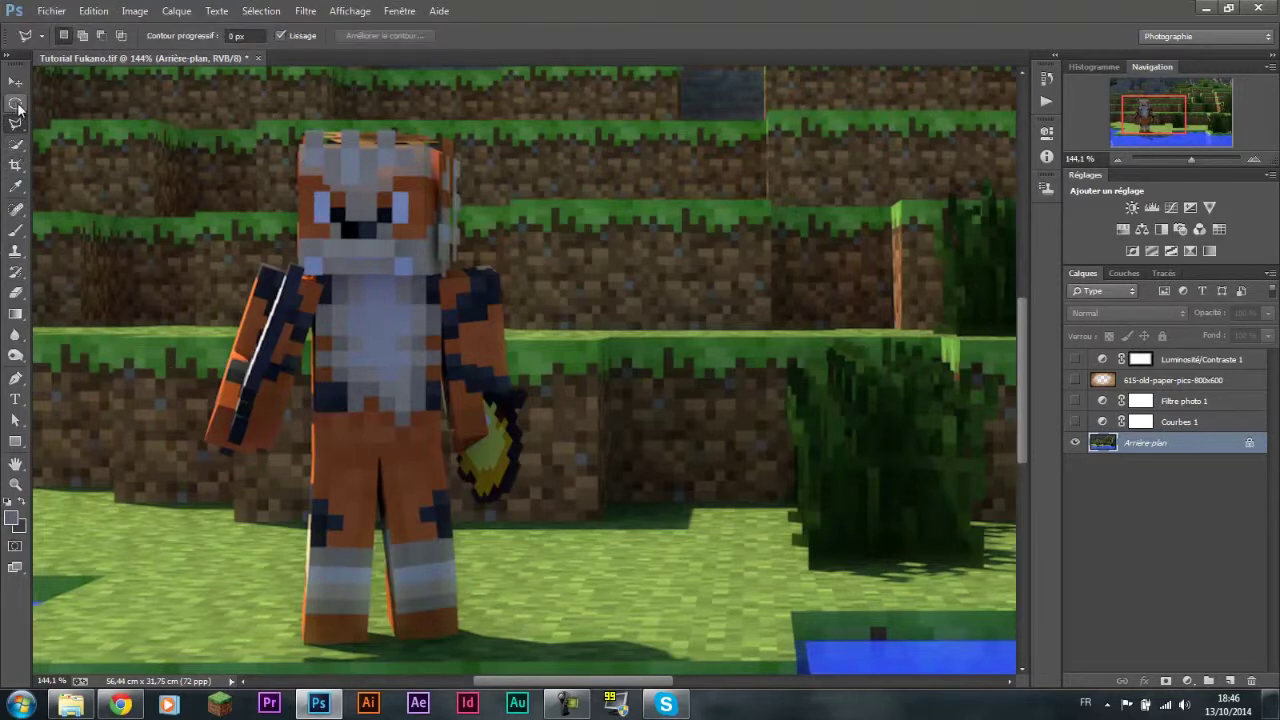
Step: Try a Quick Selection of the character, deselect it, and show the lasso tool flyout
left_click(17, 145)
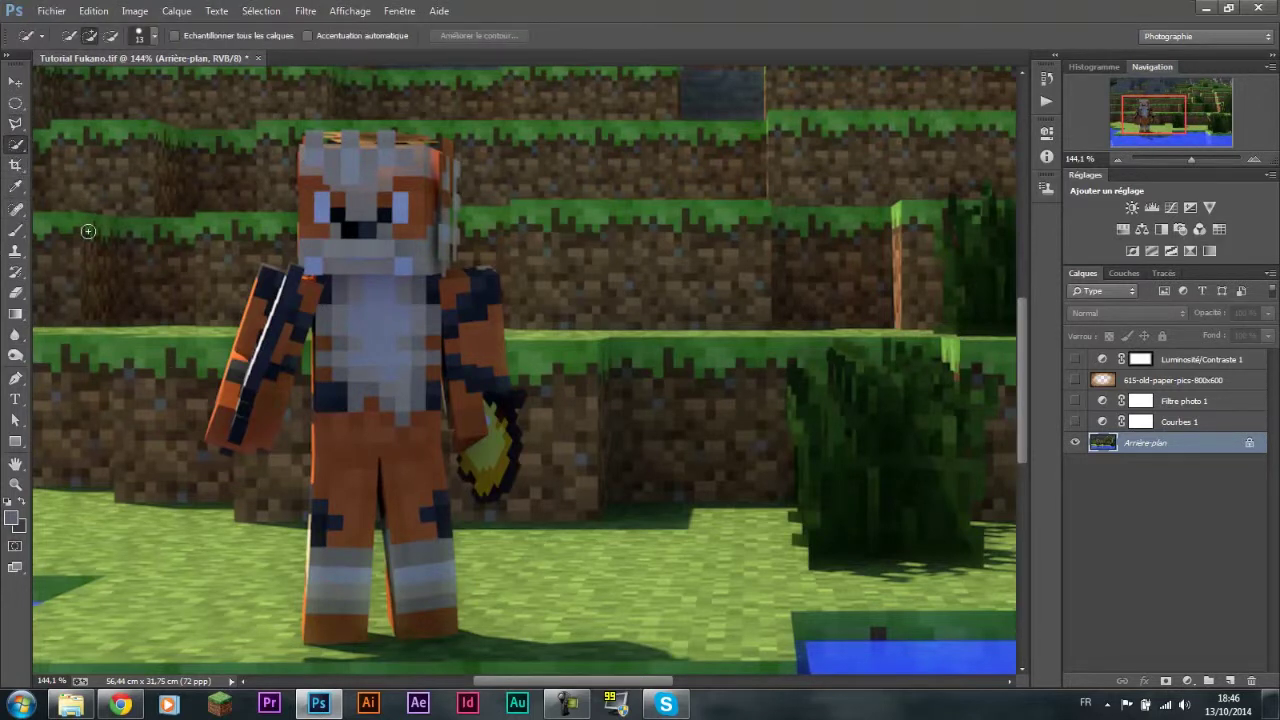
left_click_drag(374, 186, 418, 605)
left_click_drag(357, 515, 443, 561)
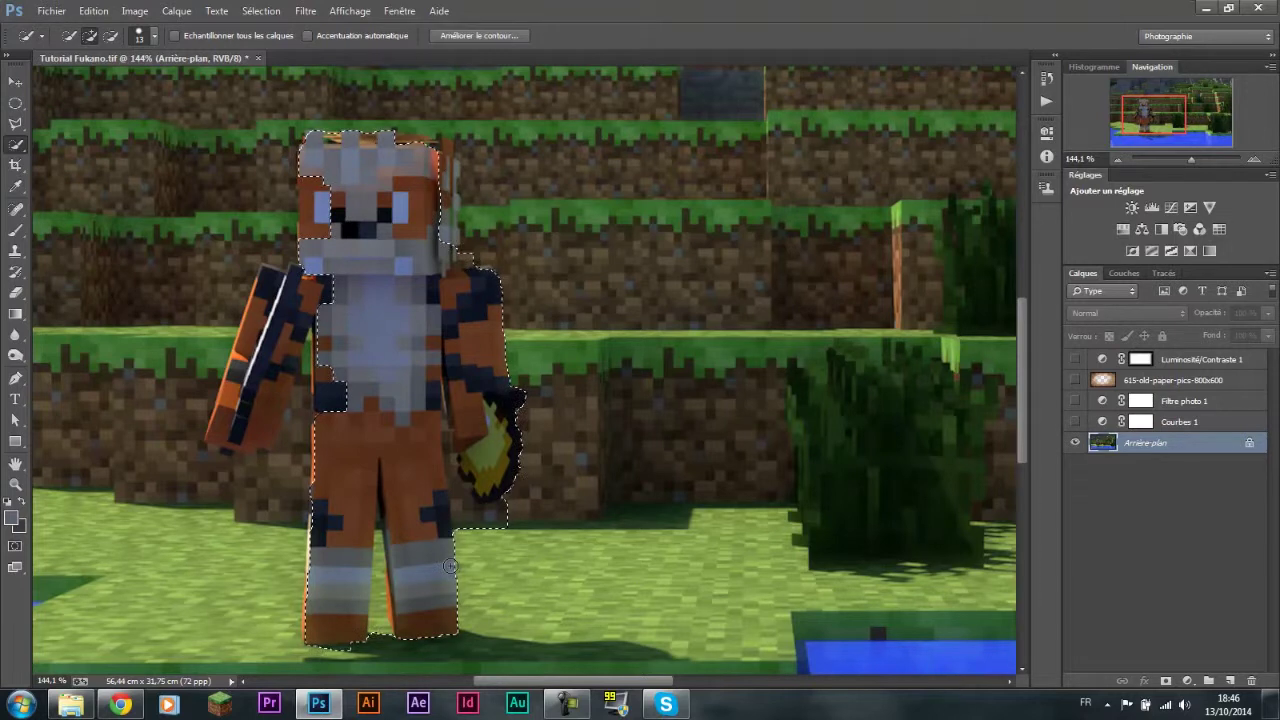
key("ctrl+d")
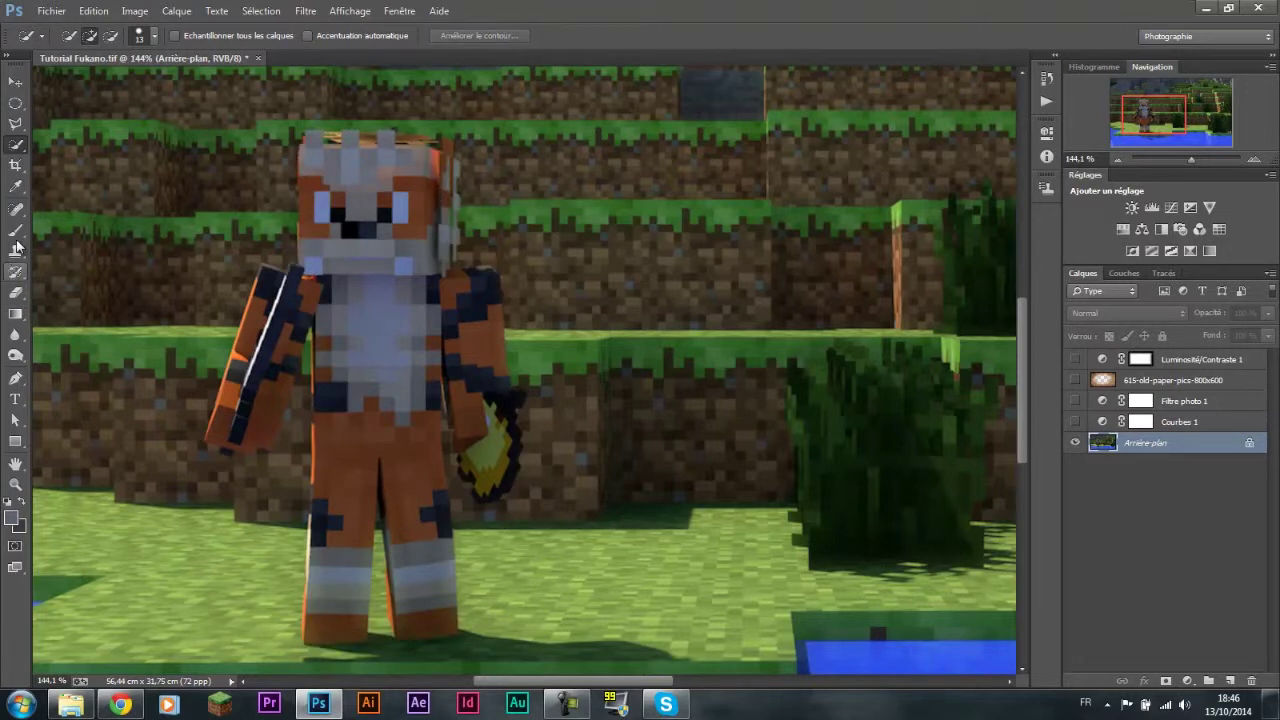
left_click(16, 126)
right_click(16, 126)
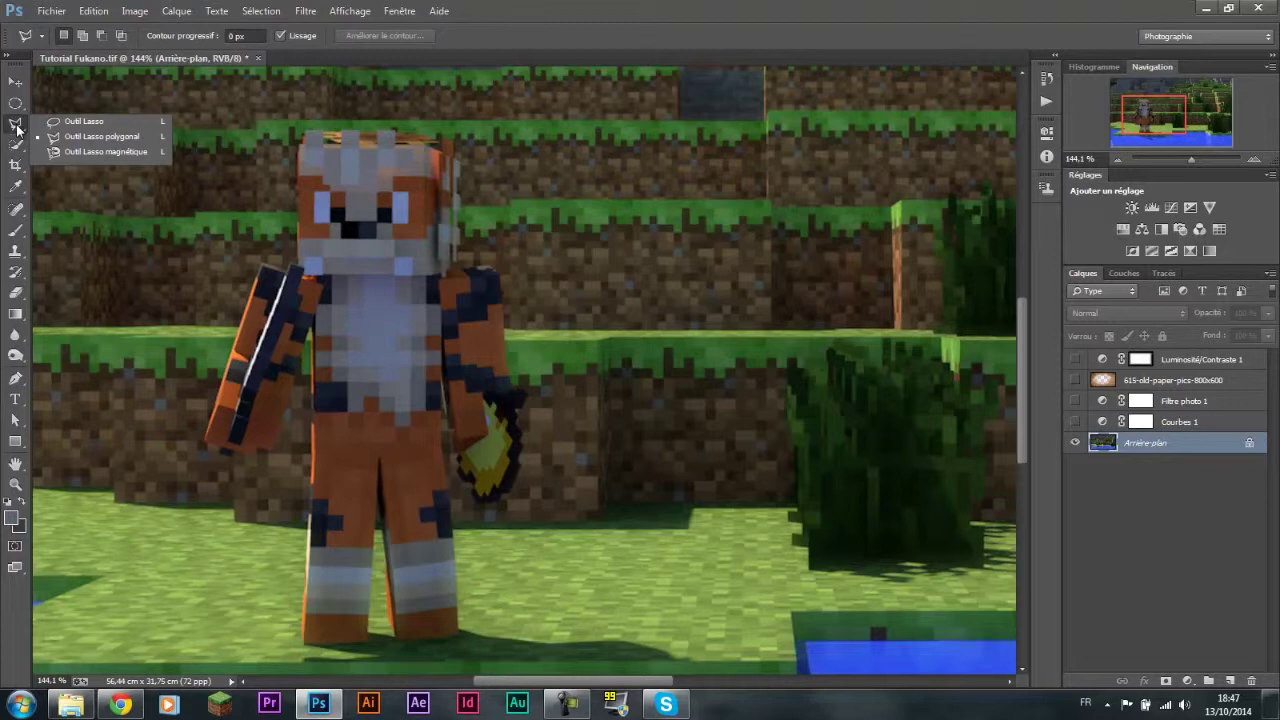
left_click(367, 645)
left_click(305, 645)
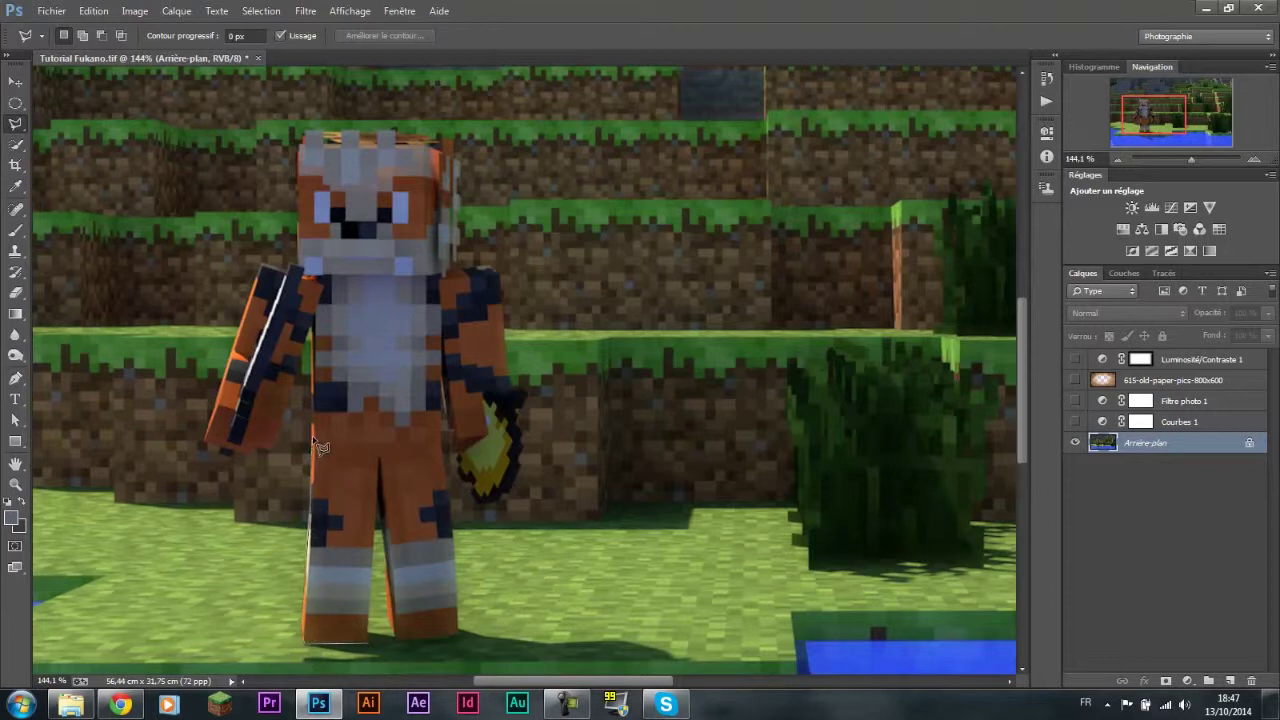
left_click(313, 336)
left_click(279, 445)
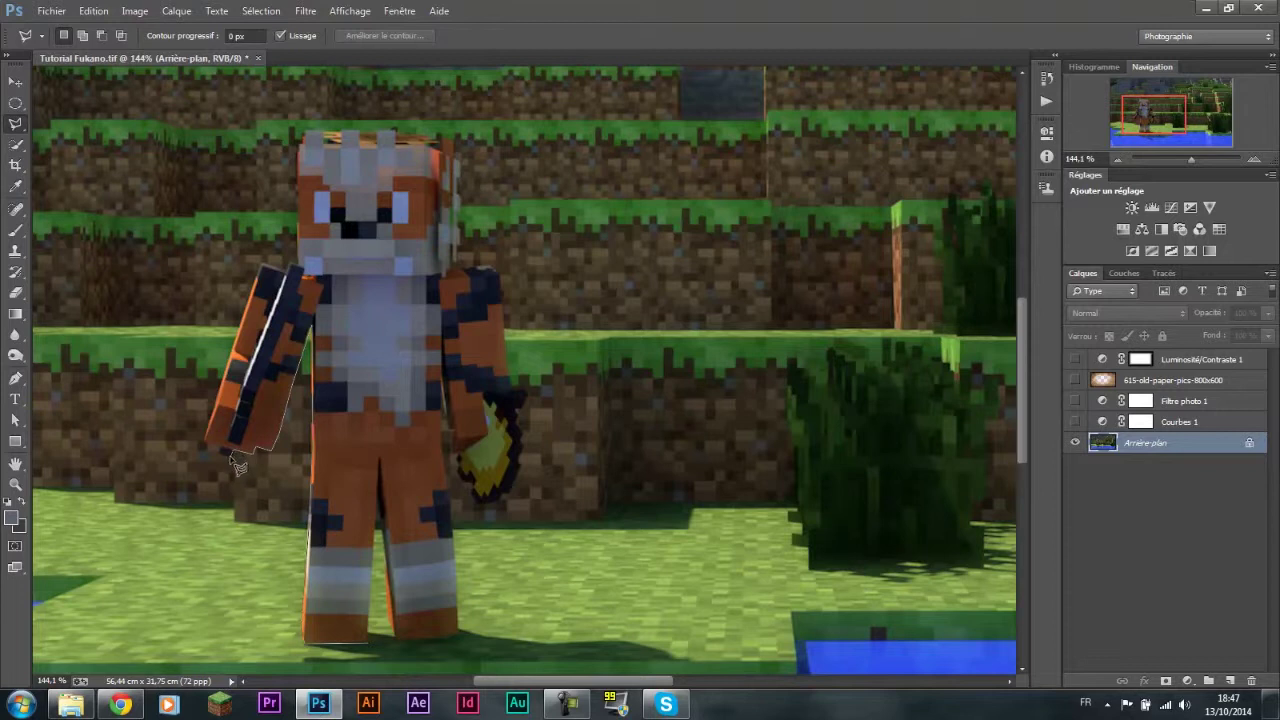
left_click(209, 445)
left_click(261, 264)
left_click(305, 272)
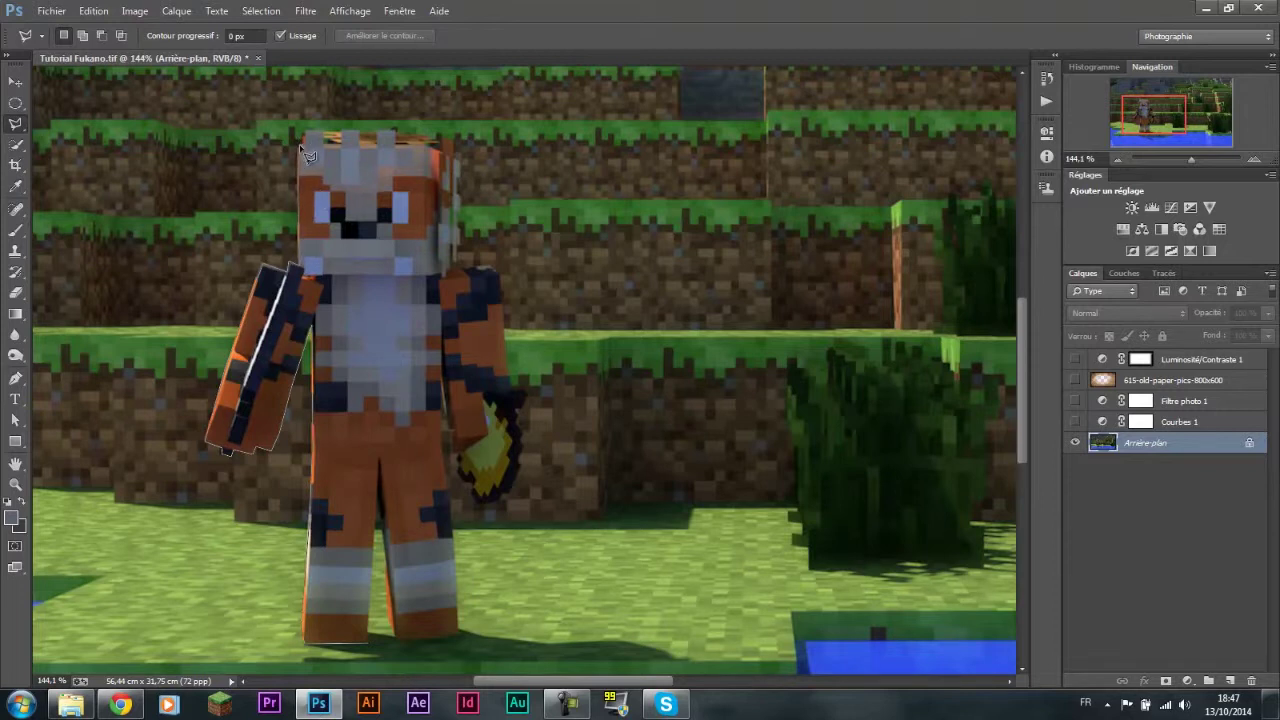
left_click(444, 133)
left_click(461, 161)
left_click(452, 267)
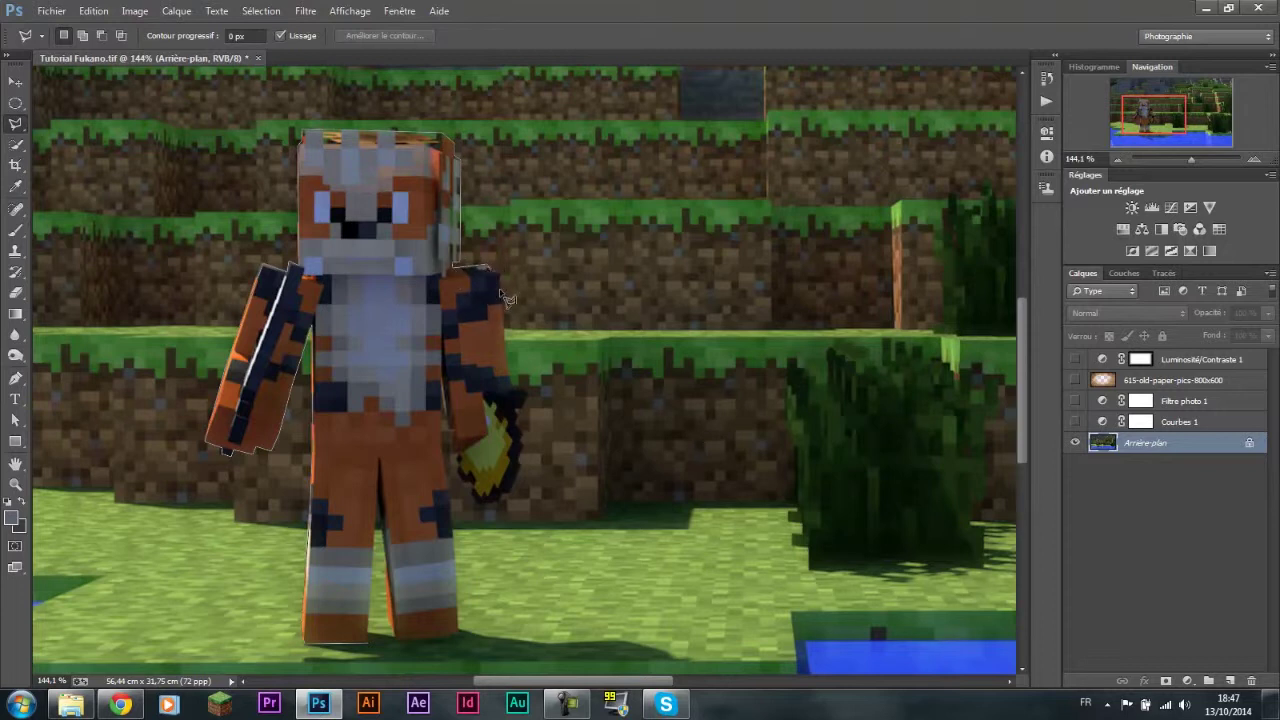
left_click(491, 268)
left_click(516, 488)
left_click(508, 503)
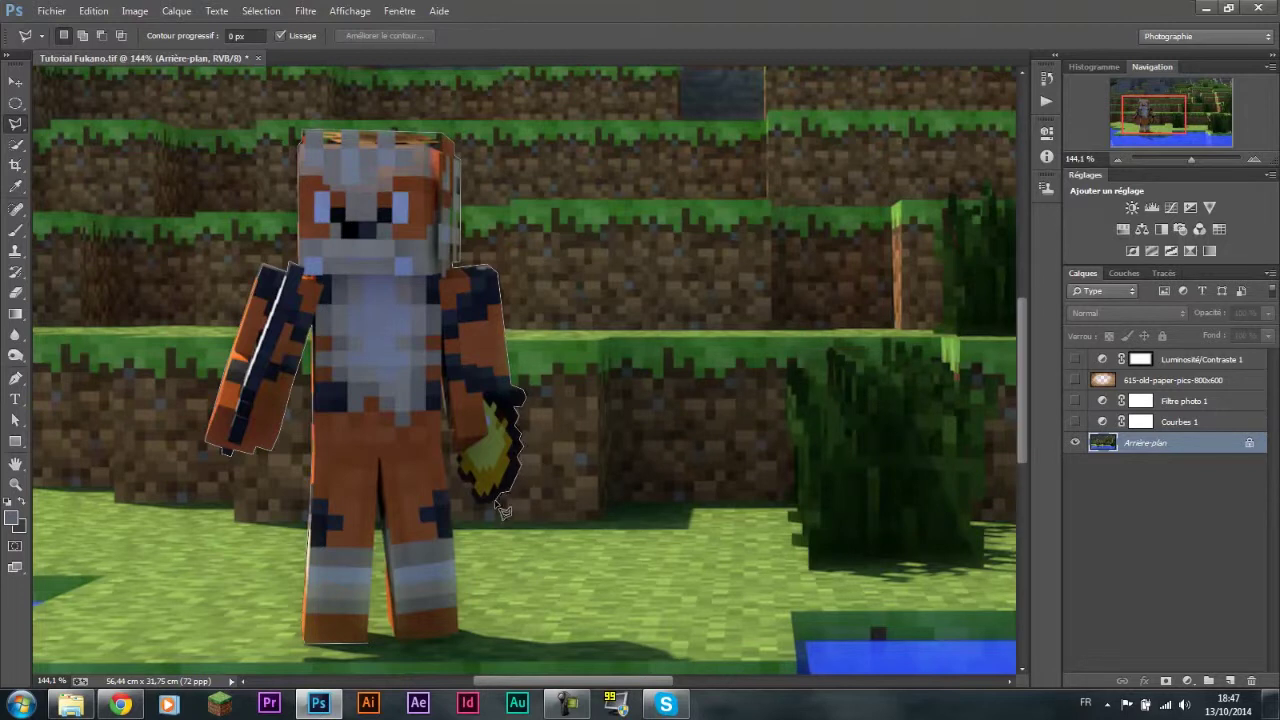
left_click(495, 507)
double_click(472, 486)
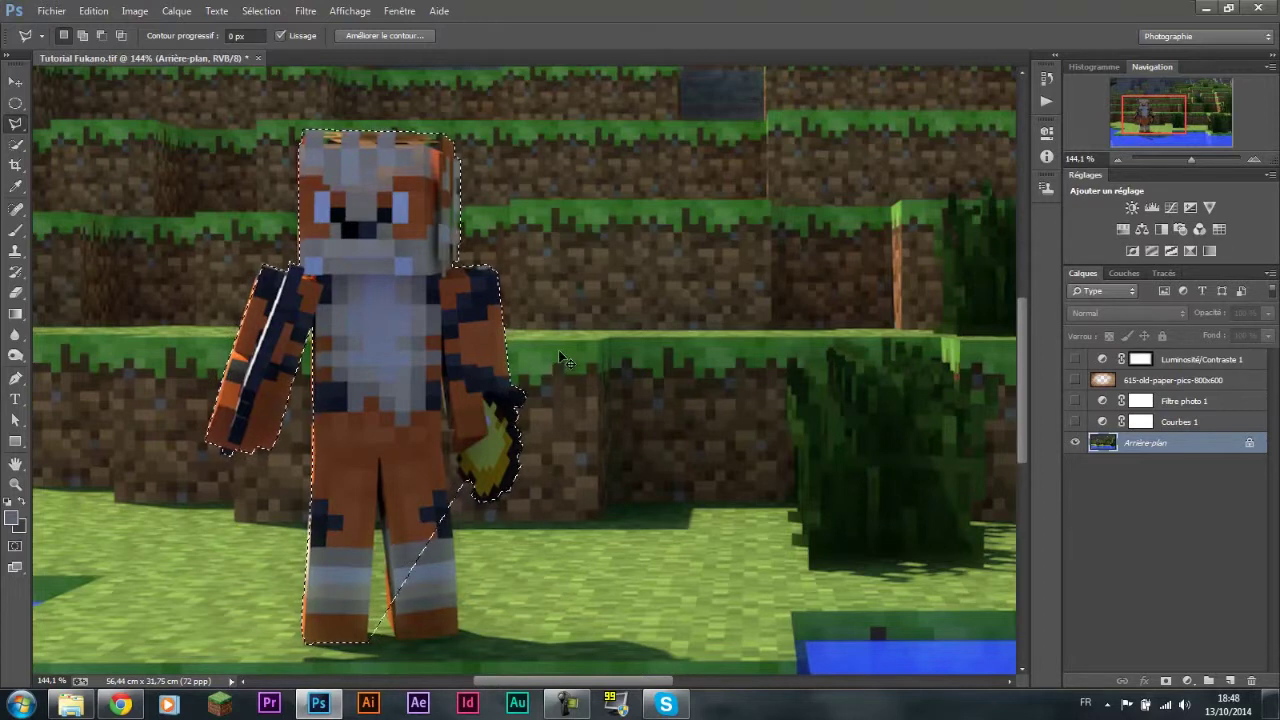
key("ctrl+d")
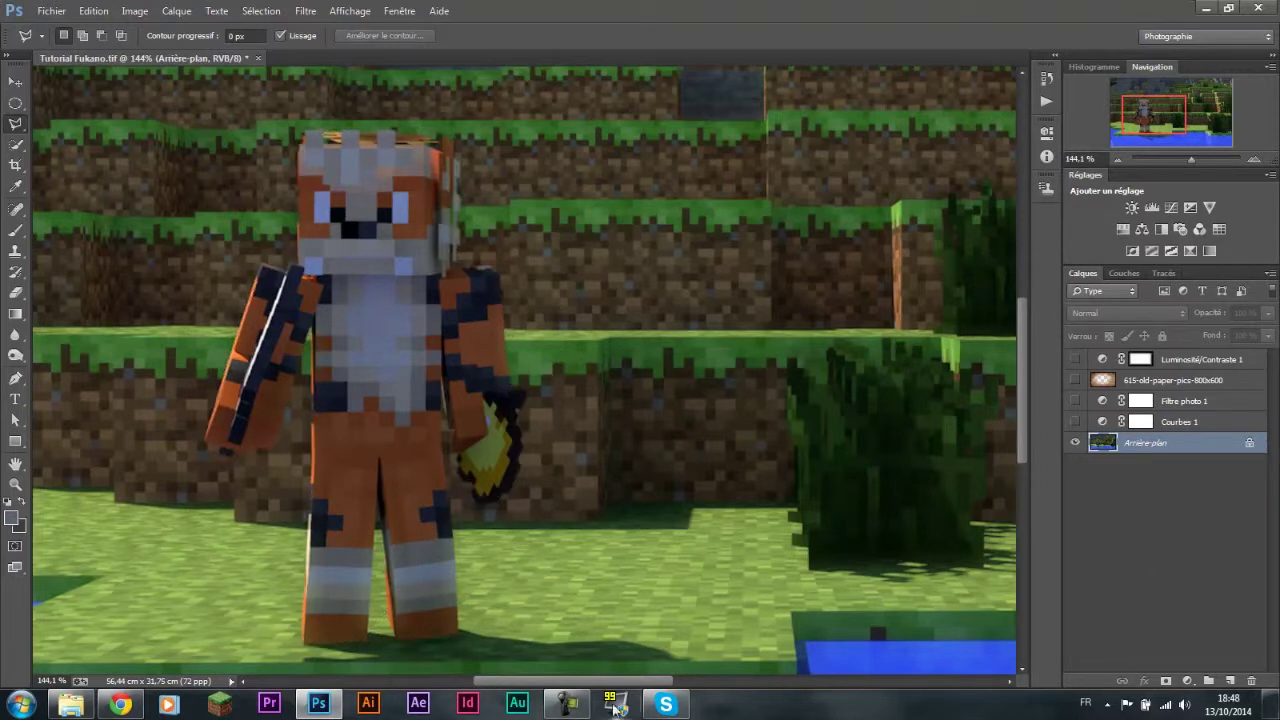
Step: Restore the whole-character selection and set Quick Selection to subtract mode
key("ctrl+z")
key("w")
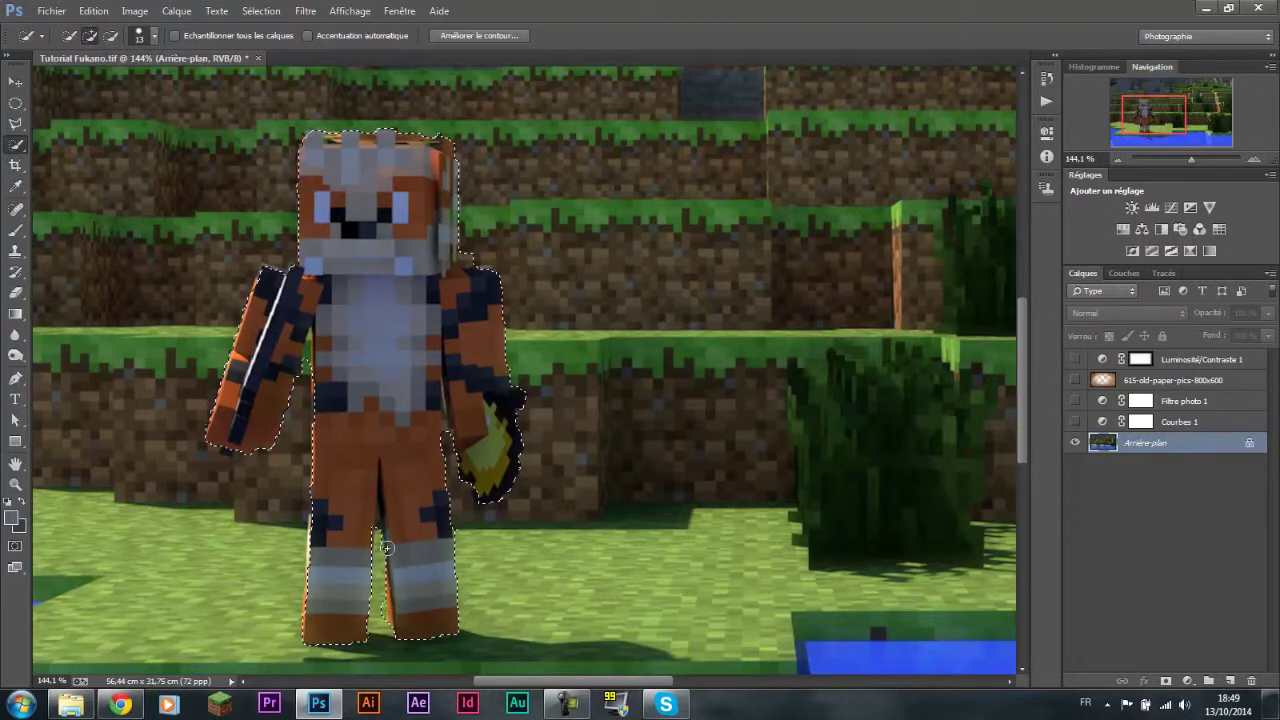
key("alt")
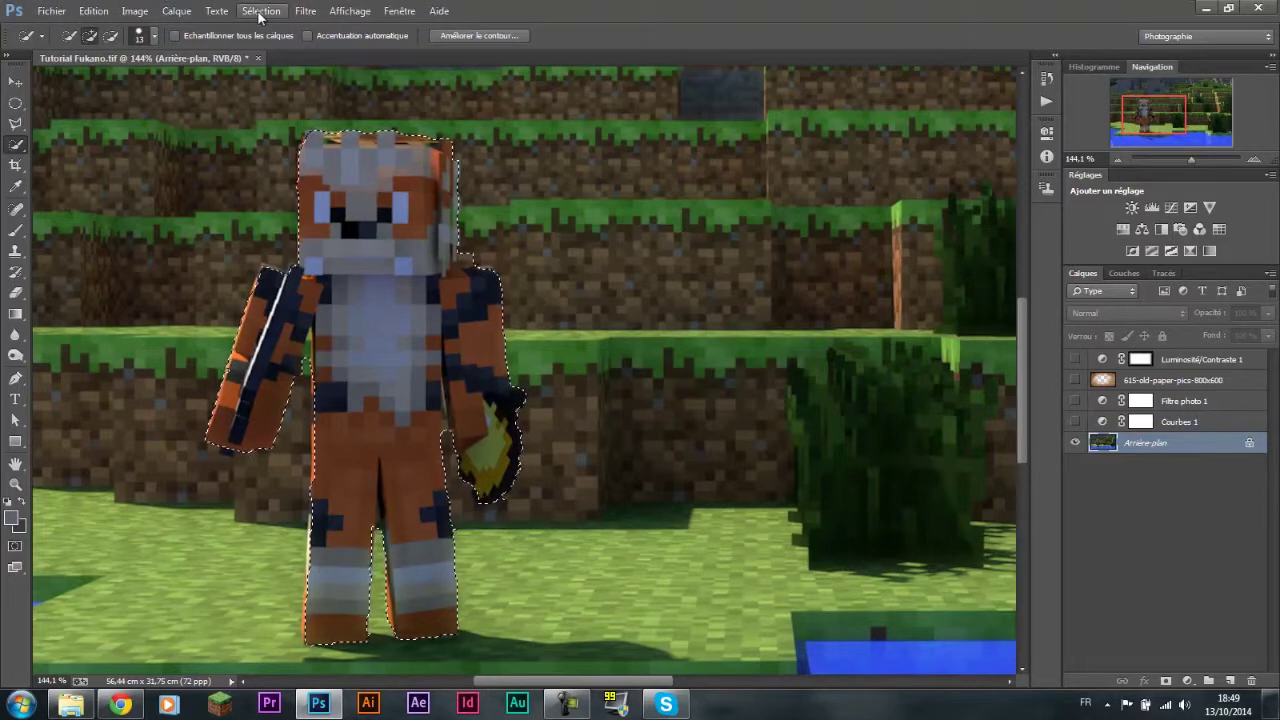
left_click(176, 10)
mouse_move(192, 29)
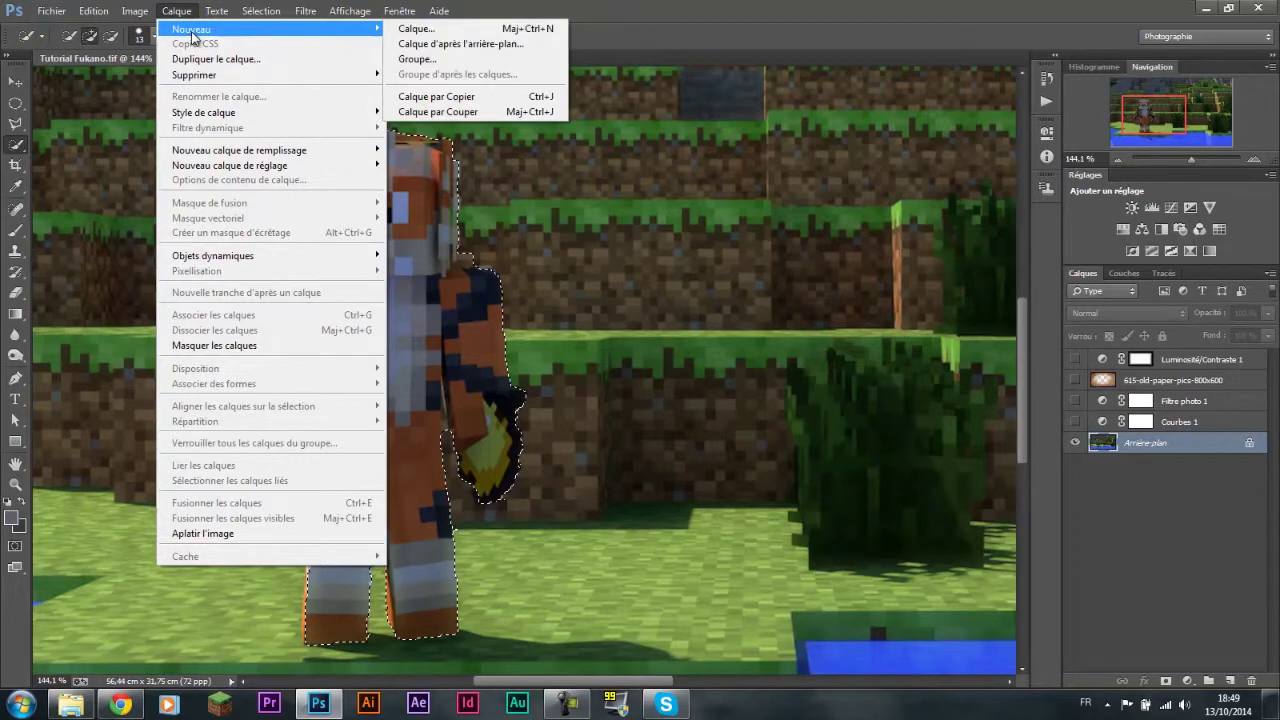
Step: Copy the selected character to Calque 1 via Calque par Copier and check it by hiding the background
left_click(416, 97)
left_click(1075, 463)
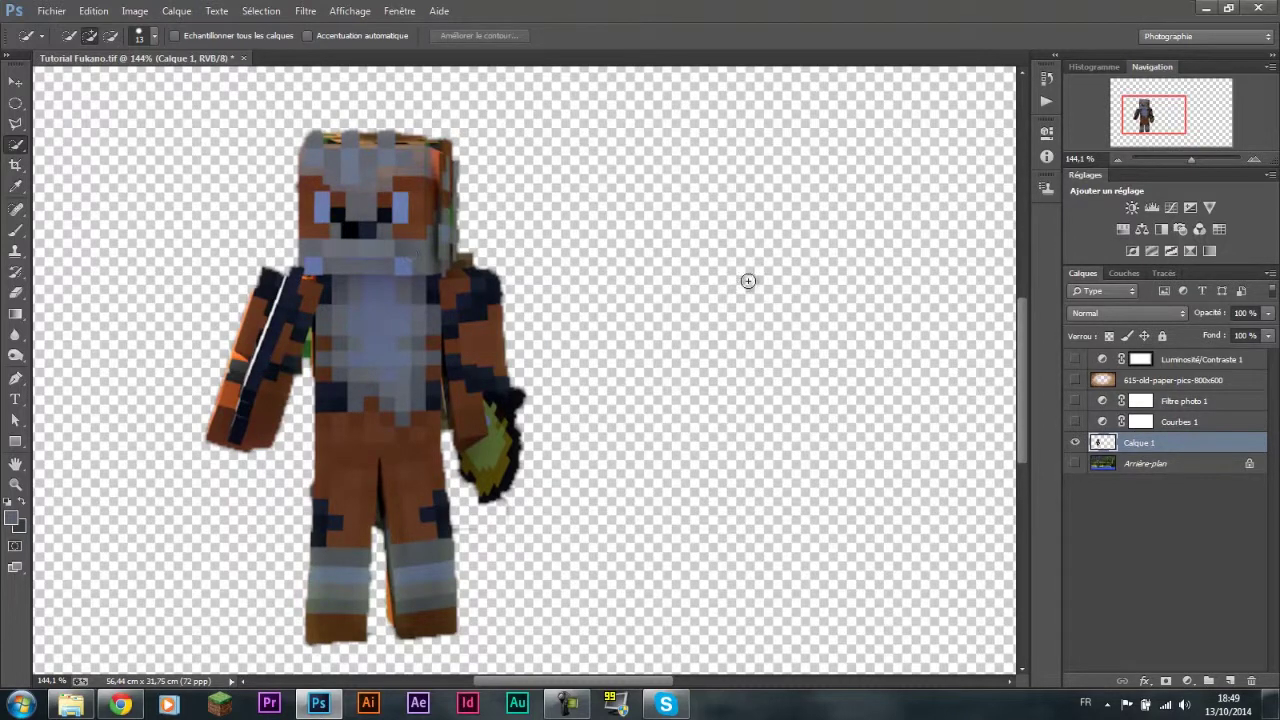
left_click(1075, 463)
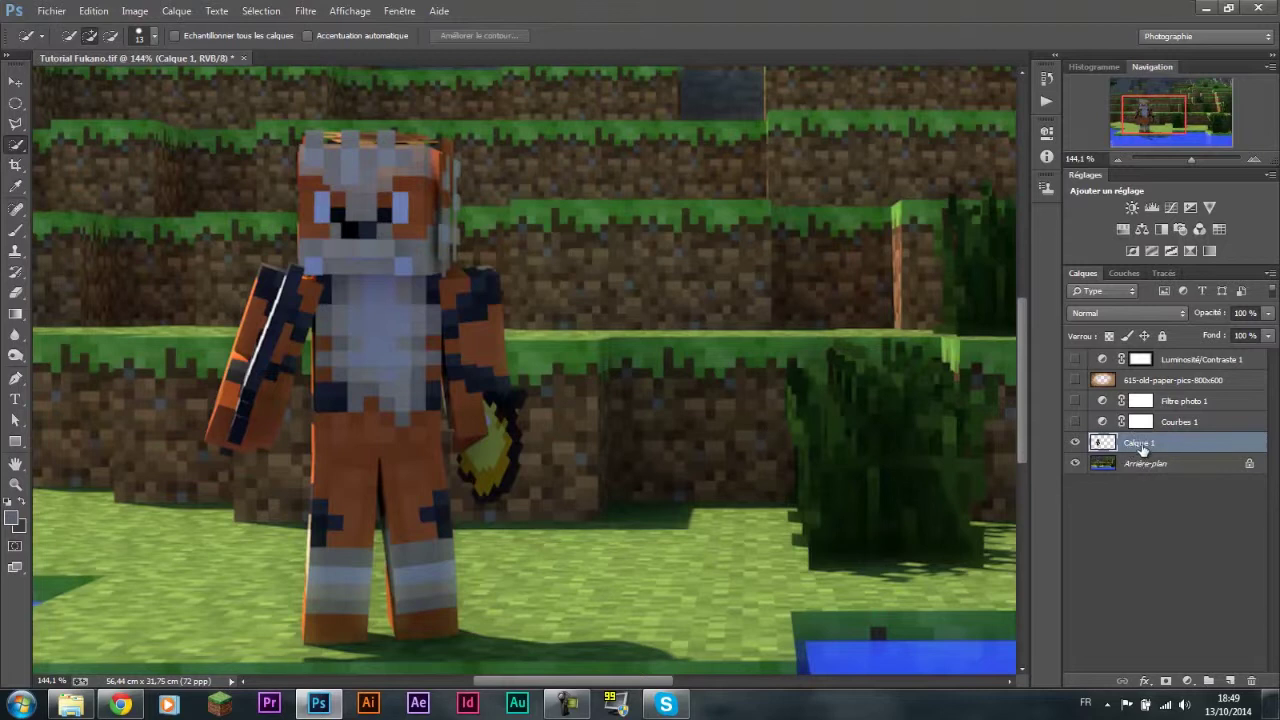
Step: Add a Satin effect to Calque 1 and lower its opacity toward 28%
left_click(1145, 681)
left_click(1136, 580)
key("Down")
key("Down")
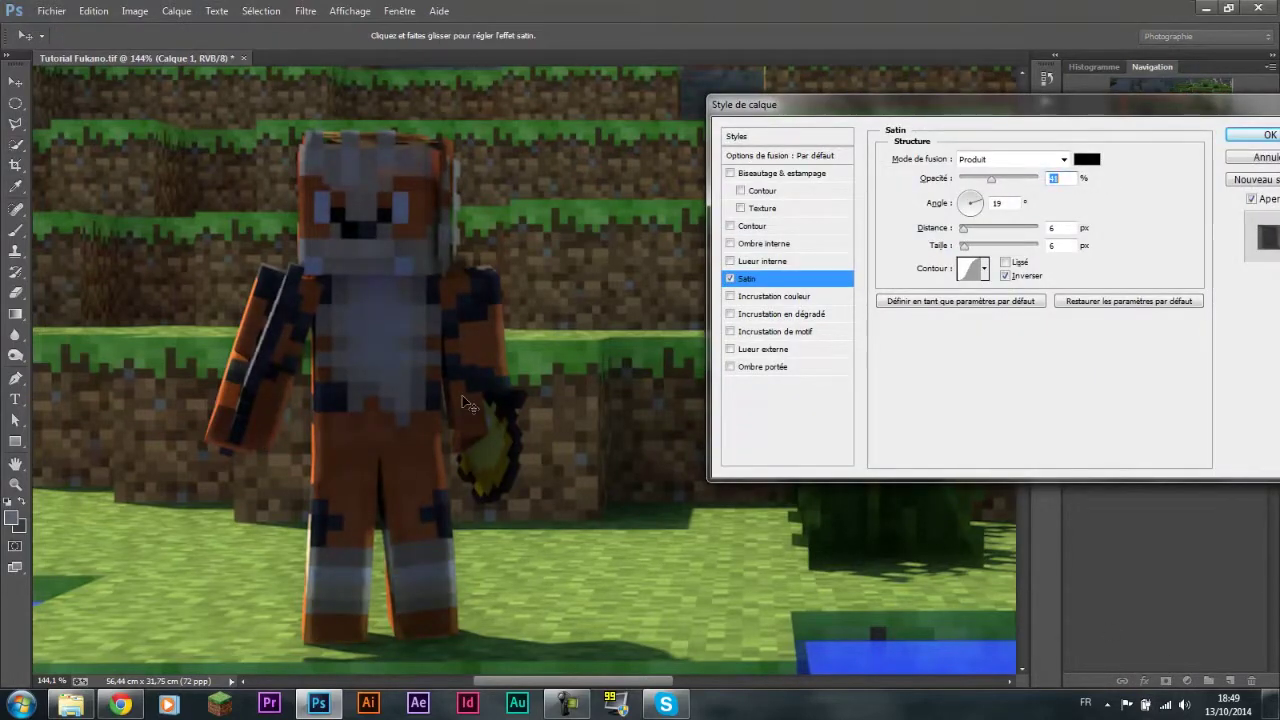
left_click_drag(900, 104, 814, 105)
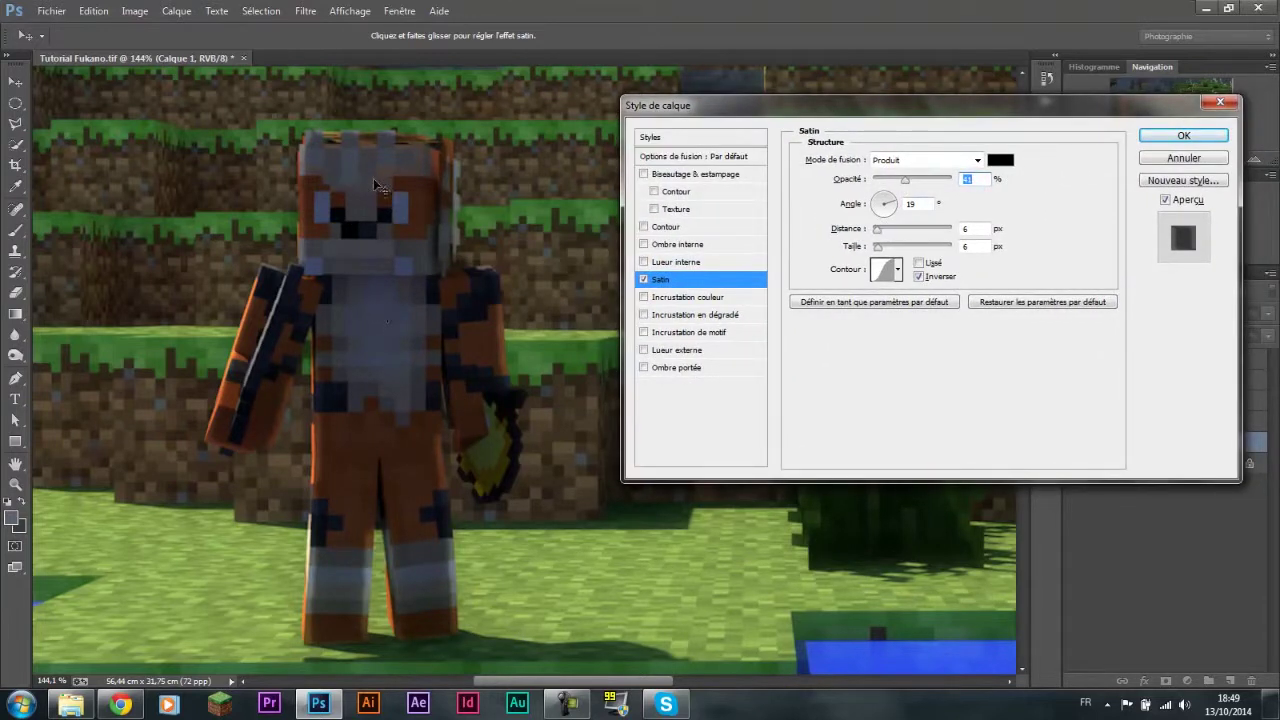
left_click_drag(904, 180, 917, 180)
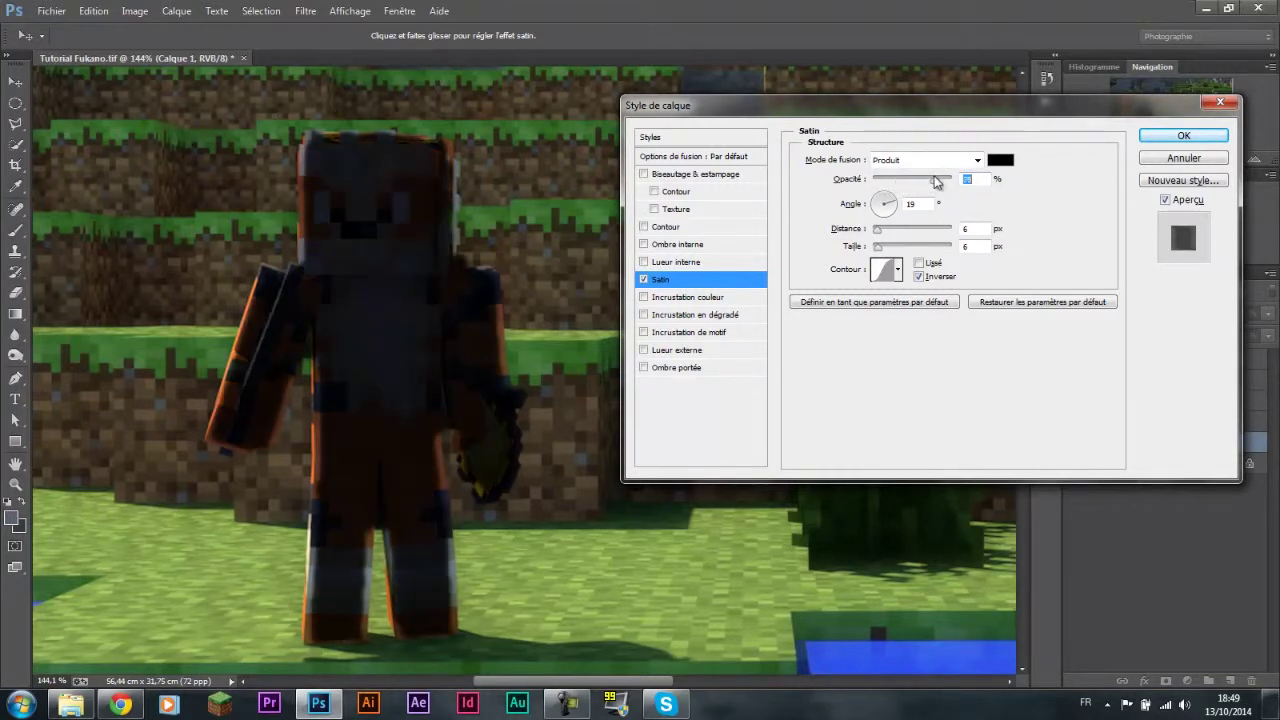
left_click_drag(917, 180, 905, 181)
Step: Adjust the Satin distance and set its size to 29 px, then apply the effect
mouse_move(877, 232)
left_mouse_down()
mouse_move(951, 226)
mouse_move(879, 240)
left_mouse_up()
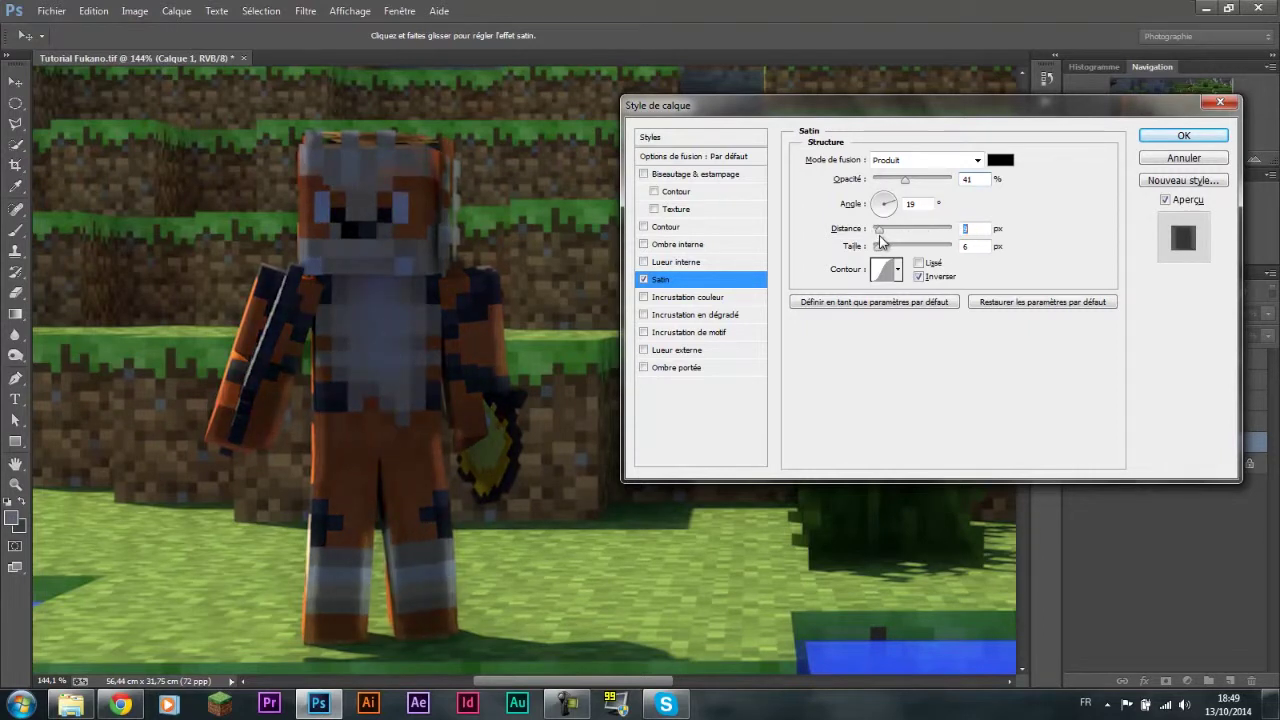
left_click_drag(879, 251, 893, 250)
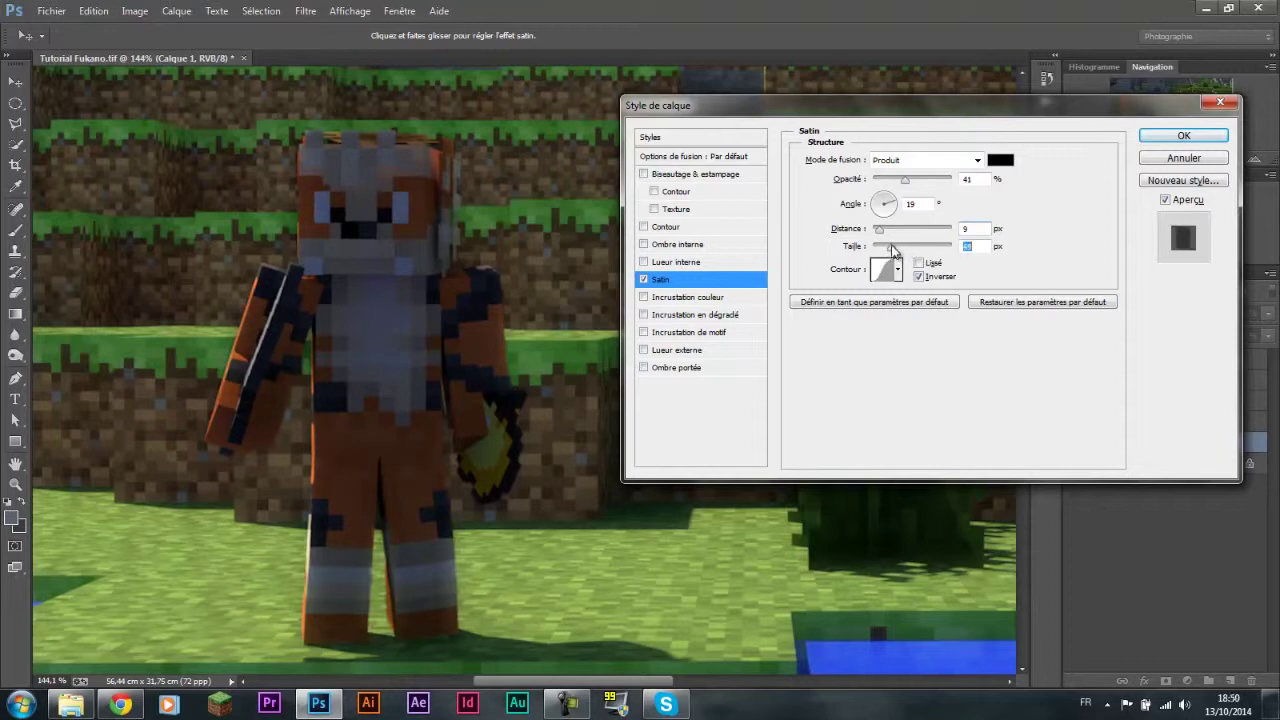
mouse_move(880, 230)
left_mouse_down()
mouse_move(889, 252)
mouse_move(897, 232)
left_mouse_up()
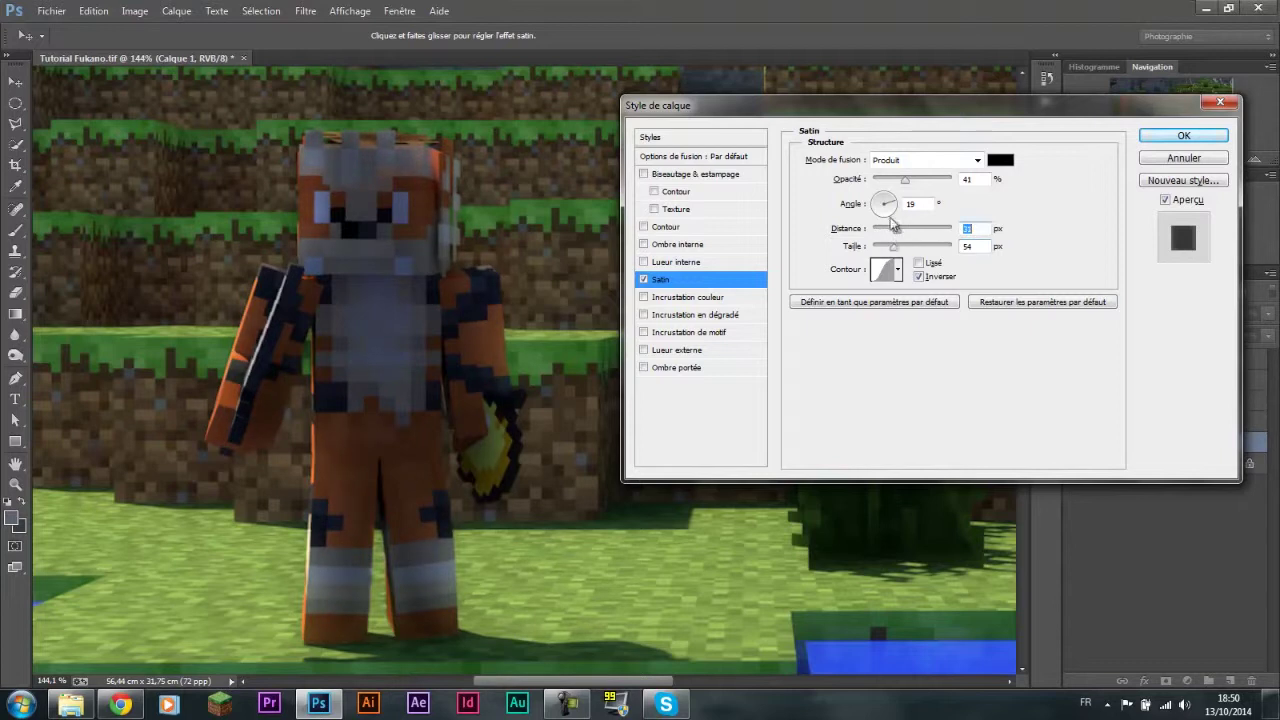
left_click_drag(906, 188, 902, 193)
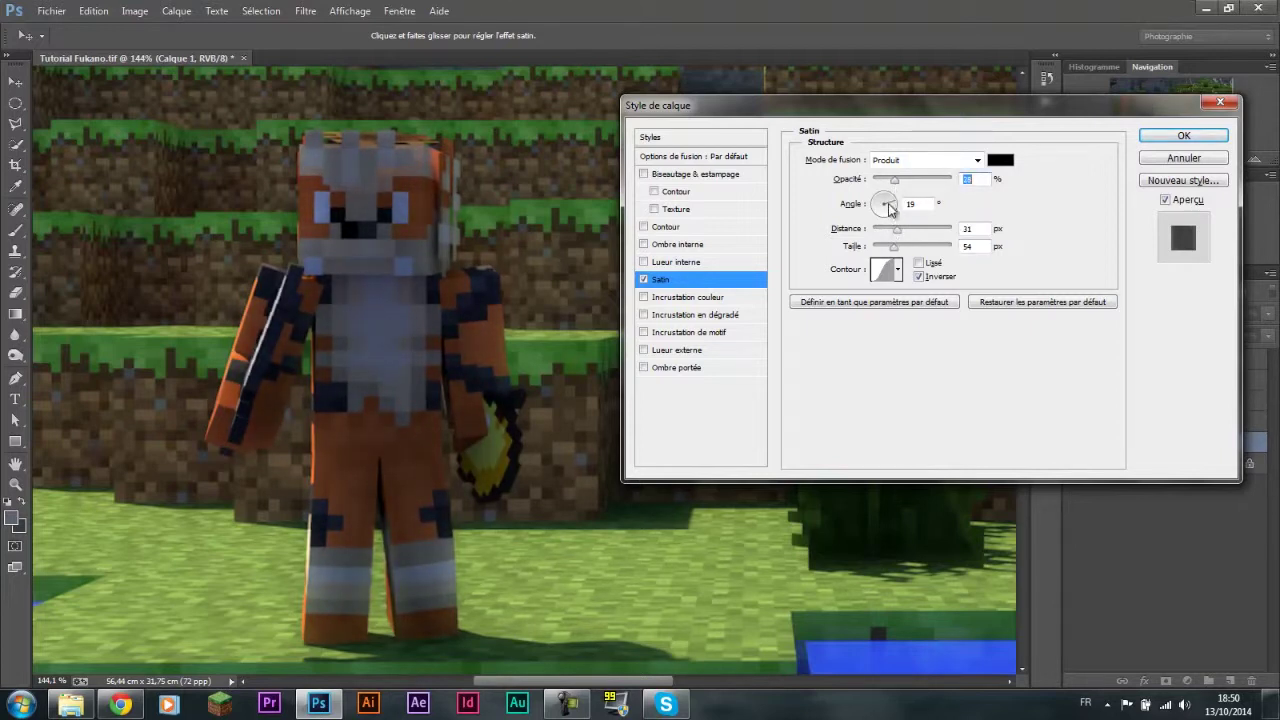
mouse_move(892, 246)
left_mouse_down()
mouse_move(883, 237)
mouse_move(893, 245)
left_mouse_up()
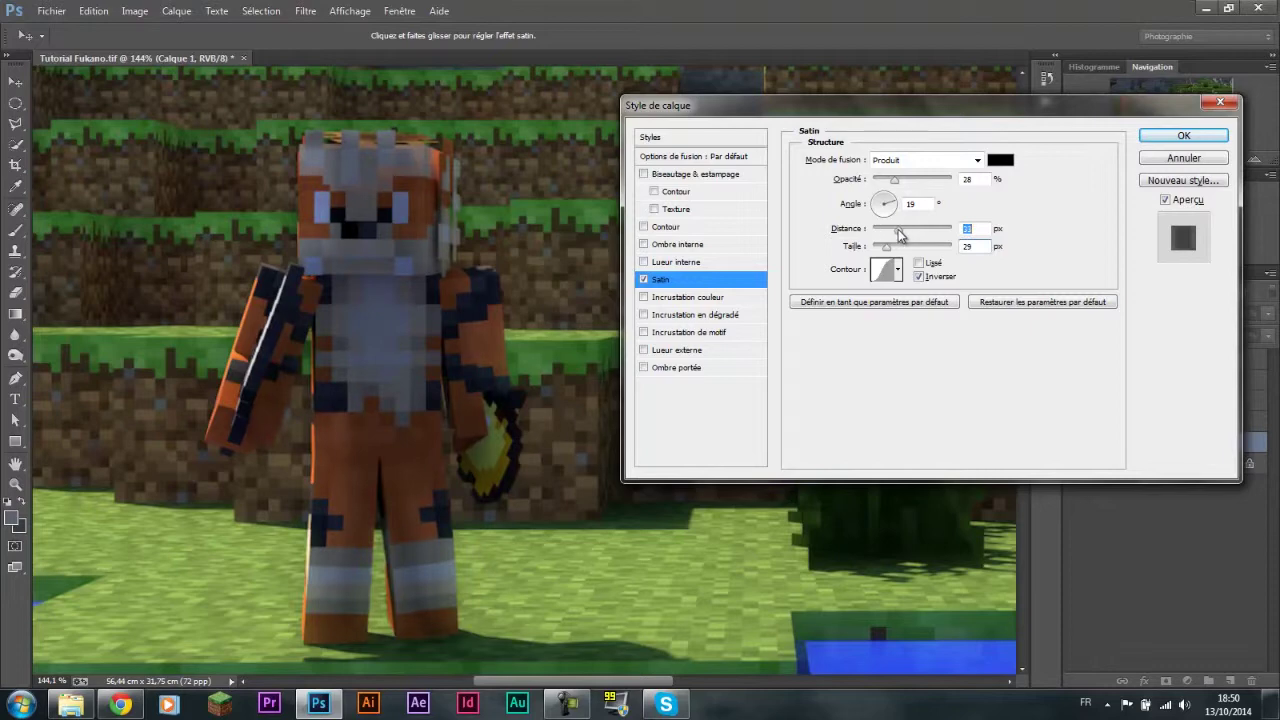
left_click(1152, 137)
left_click(1121, 157)
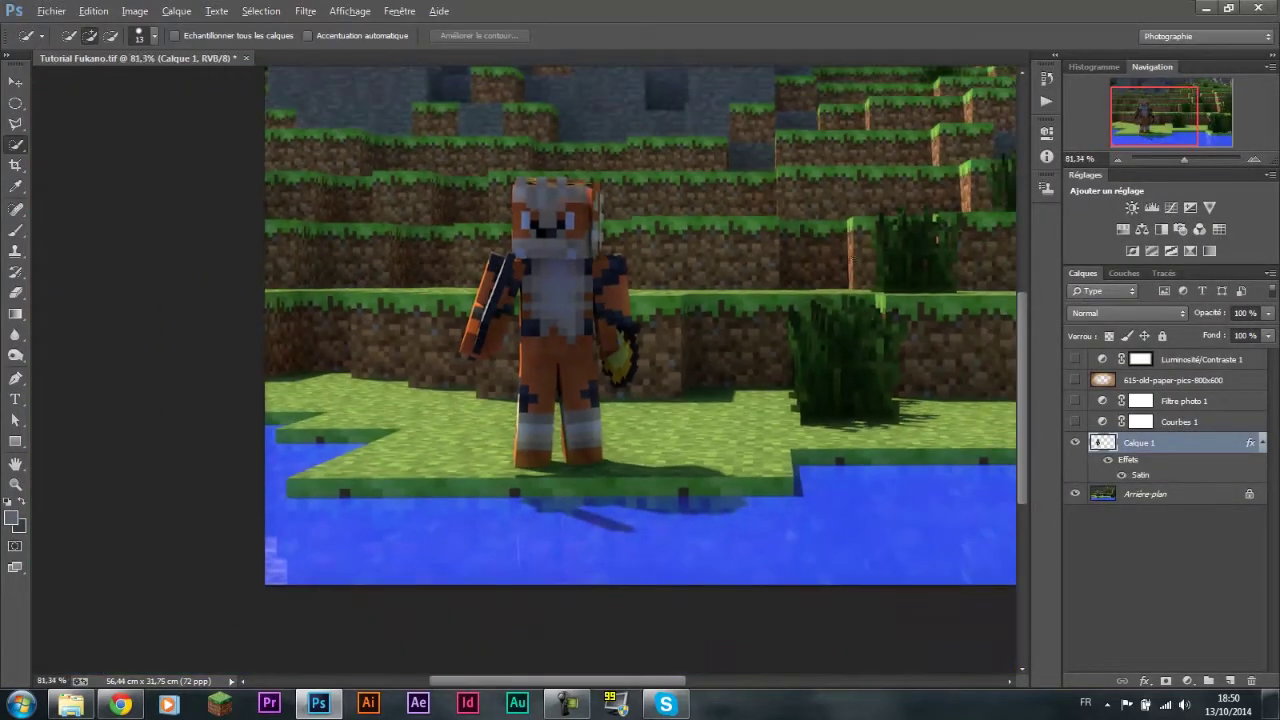
Step: Collapse Calque 1's effects list and show the adjustment and paper texture layers again
scroll(583, 452, "up", 3)
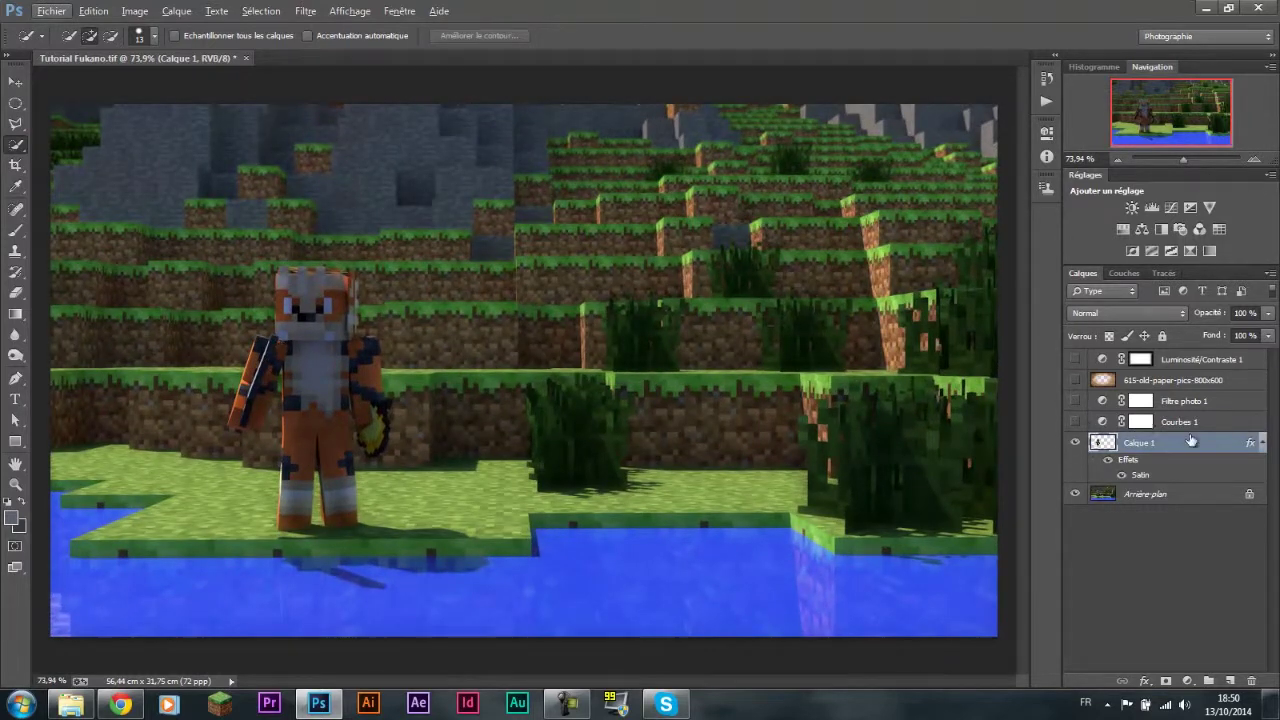
left_click(1261, 443)
left_click(1262, 443)
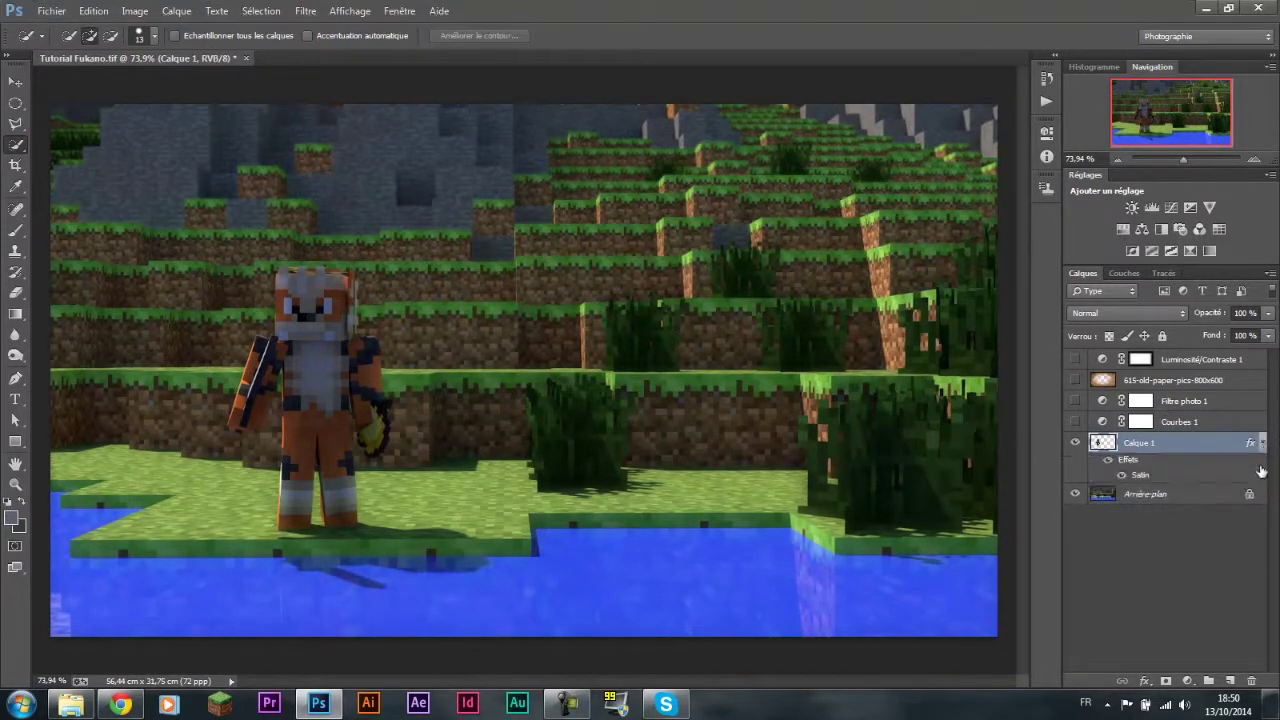
left_click(1262, 443)
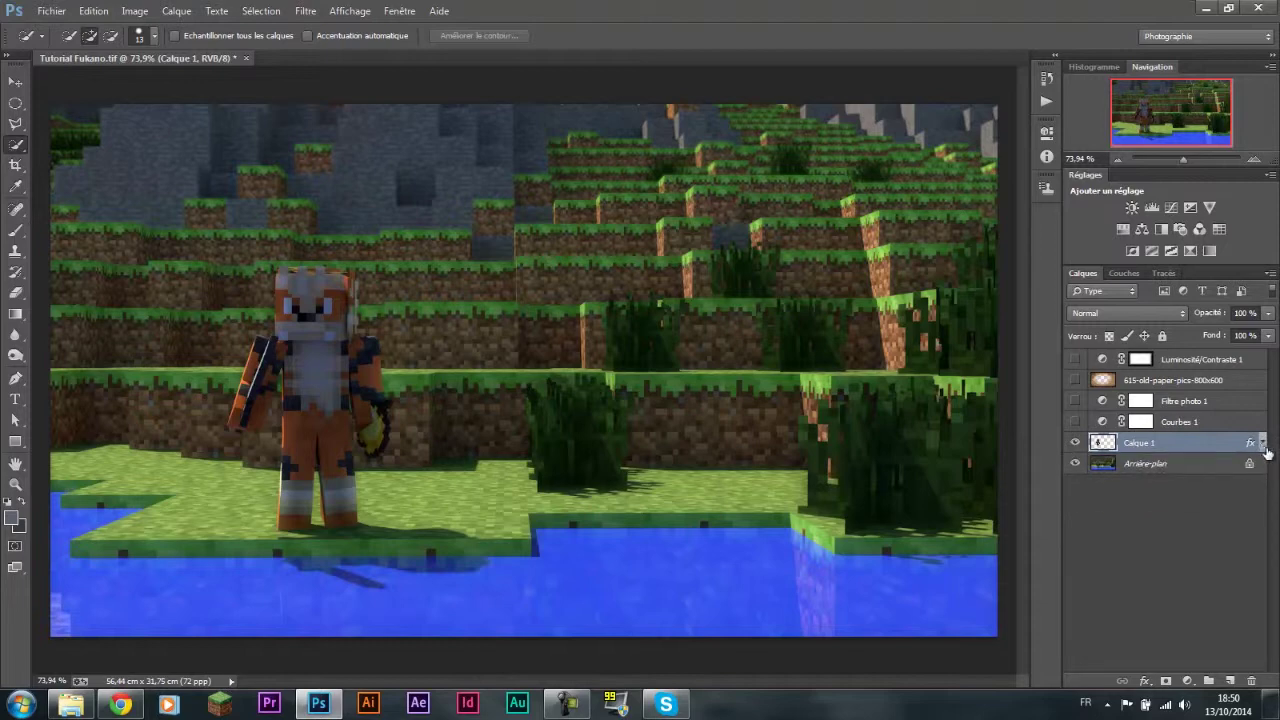
left_click(1263, 443)
left_click(1262, 443)
left_click_drag(1074, 421, 1074, 359)
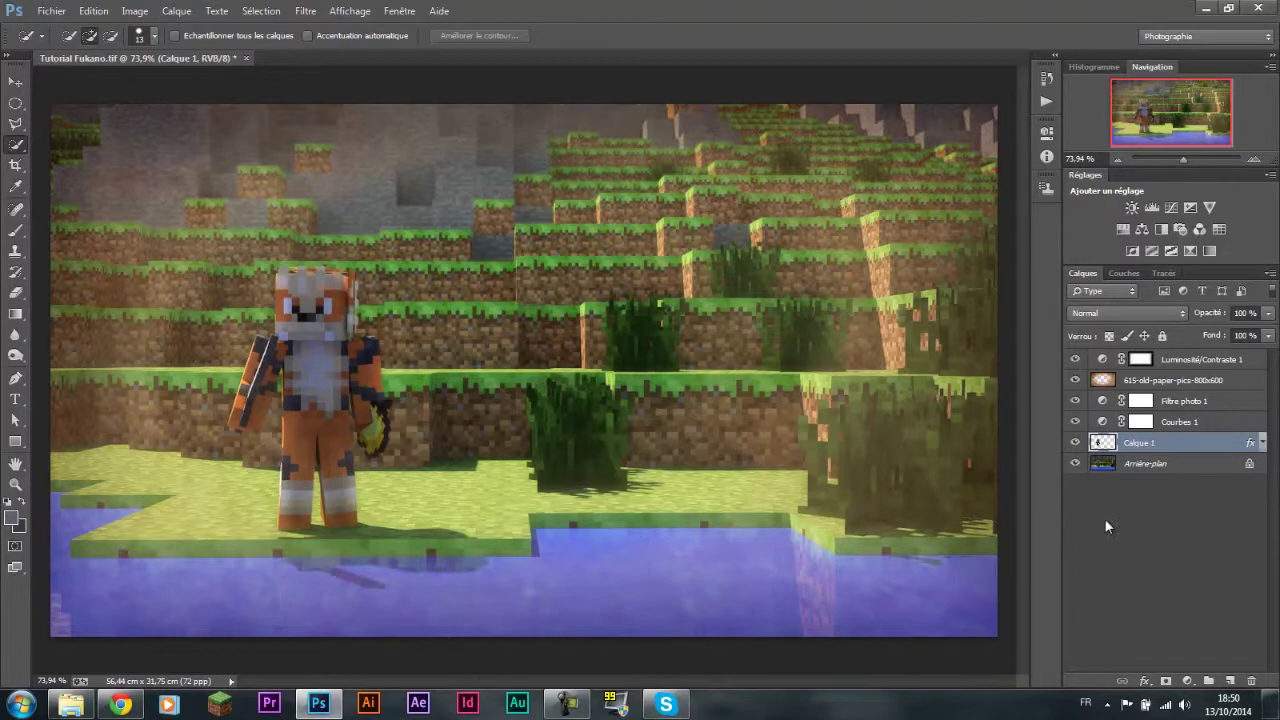
Step: Zoom the canvas from 37.95% to about 67.22%
scroll(524, 370, "down", 5)
scroll(524, 370, "down", 2)
scroll(524, 370, "up", 4)
scroll(524, 370, "down", 3)
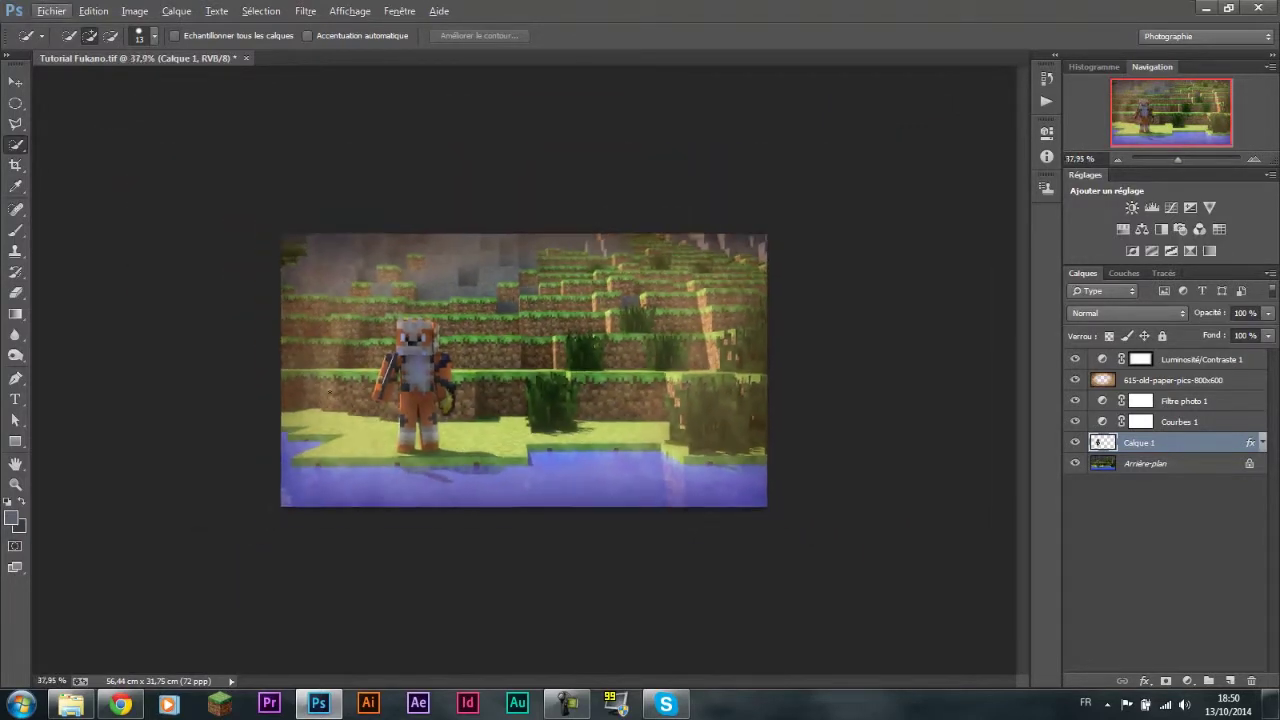
scroll(524, 370, "down", 2)
scroll(524, 370, "up", 3)
scroll(557, 353, "up", 2)
scroll(557, 353, "down", 2)
scroll(590, 430, "up", 3)
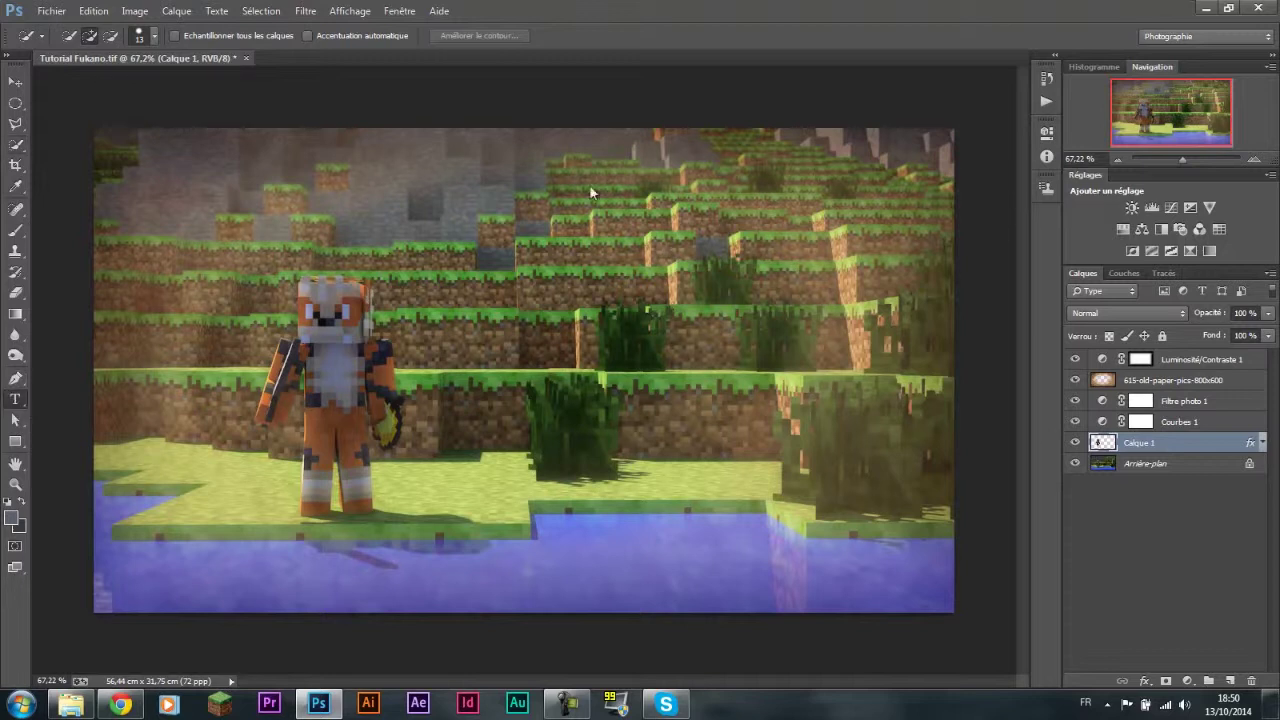
Step: Draw a paragraph text box near the top of the image and type TUTORIEL
key("t")
left_click_drag(408, 159, 690, 277)
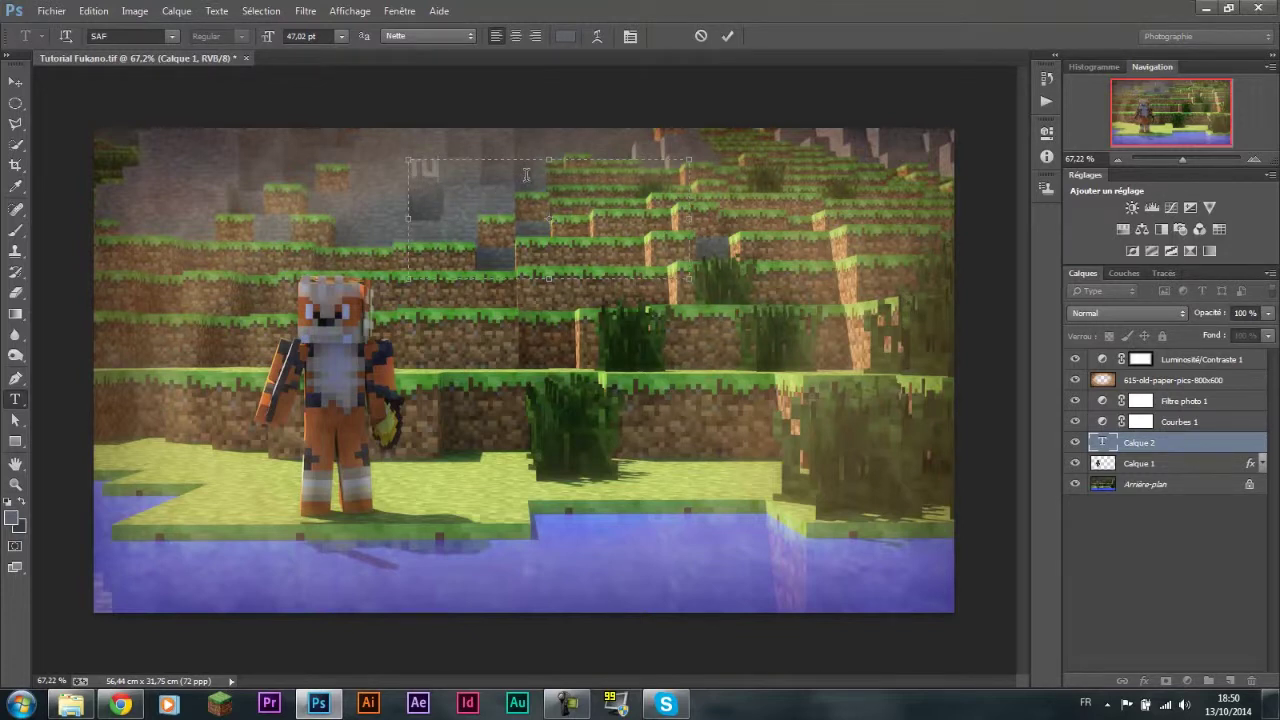
type("ORIEL")
Step: Change the TUTORIEL text's font to Lobster 1.4
left_click_drag(526, 172, 355, 175)
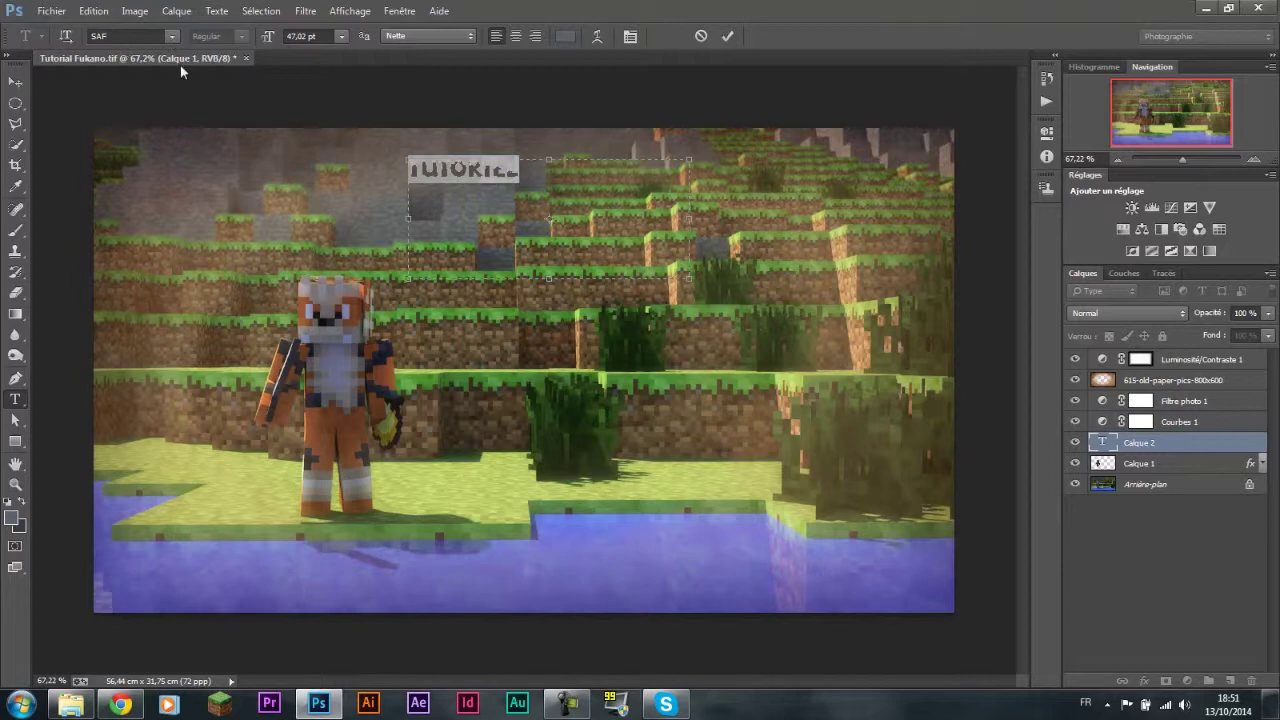
left_click(162, 36)
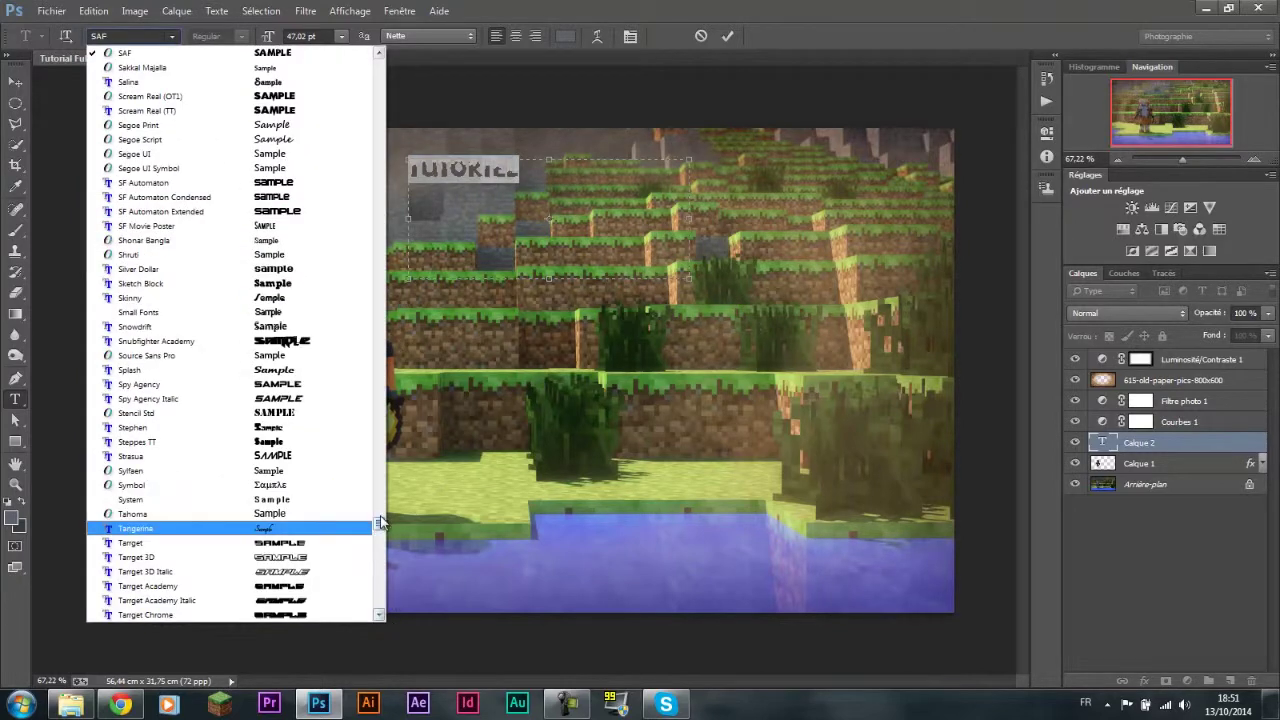
left_click_drag(376, 523, 378, 60)
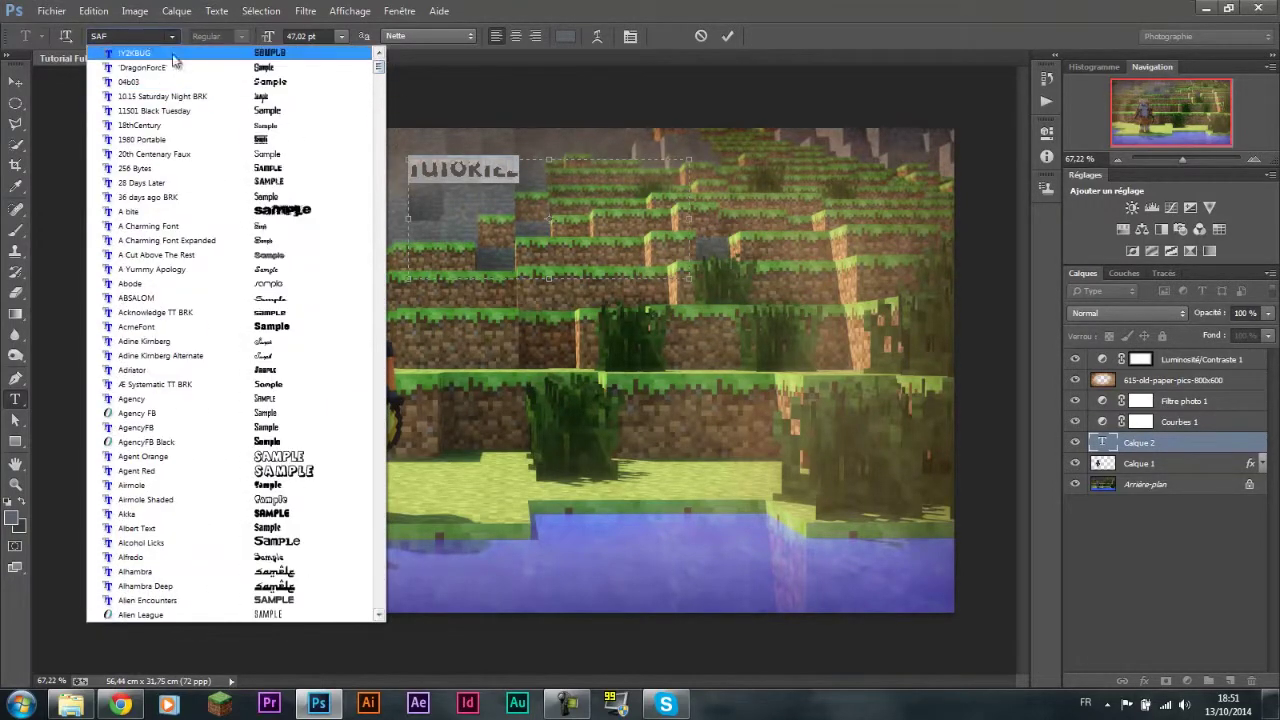
left_click(125, 36)
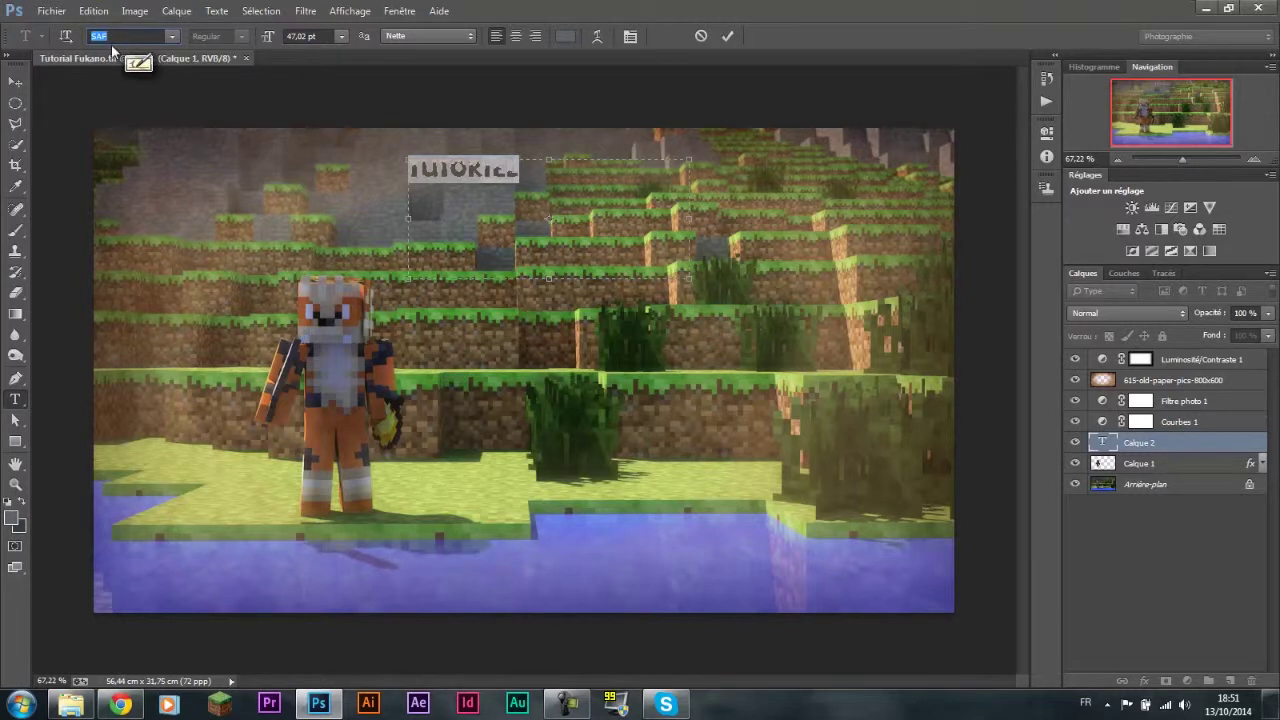
type("Y2KBUG")
key("Return")
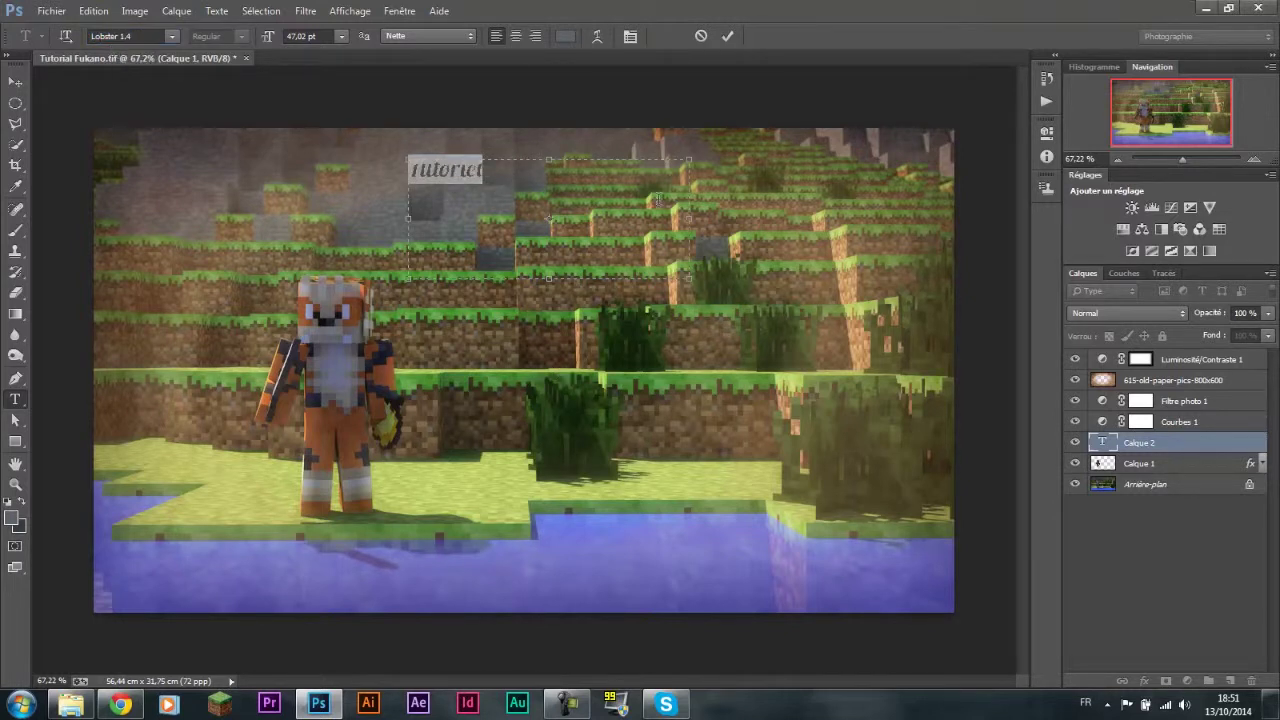
Step: Set the Tutoriel text colour to white (ffffff)
left_click(565, 36)
left_click(884, 282)
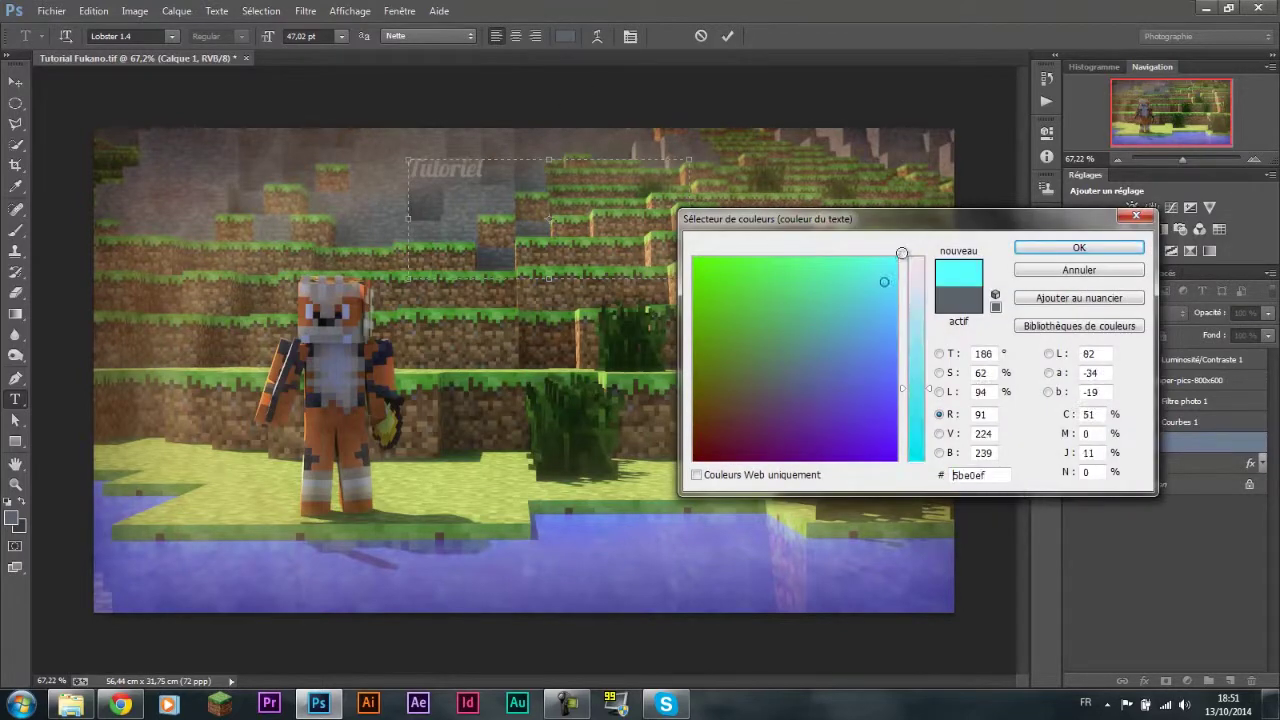
left_click(901, 256)
left_click(918, 236)
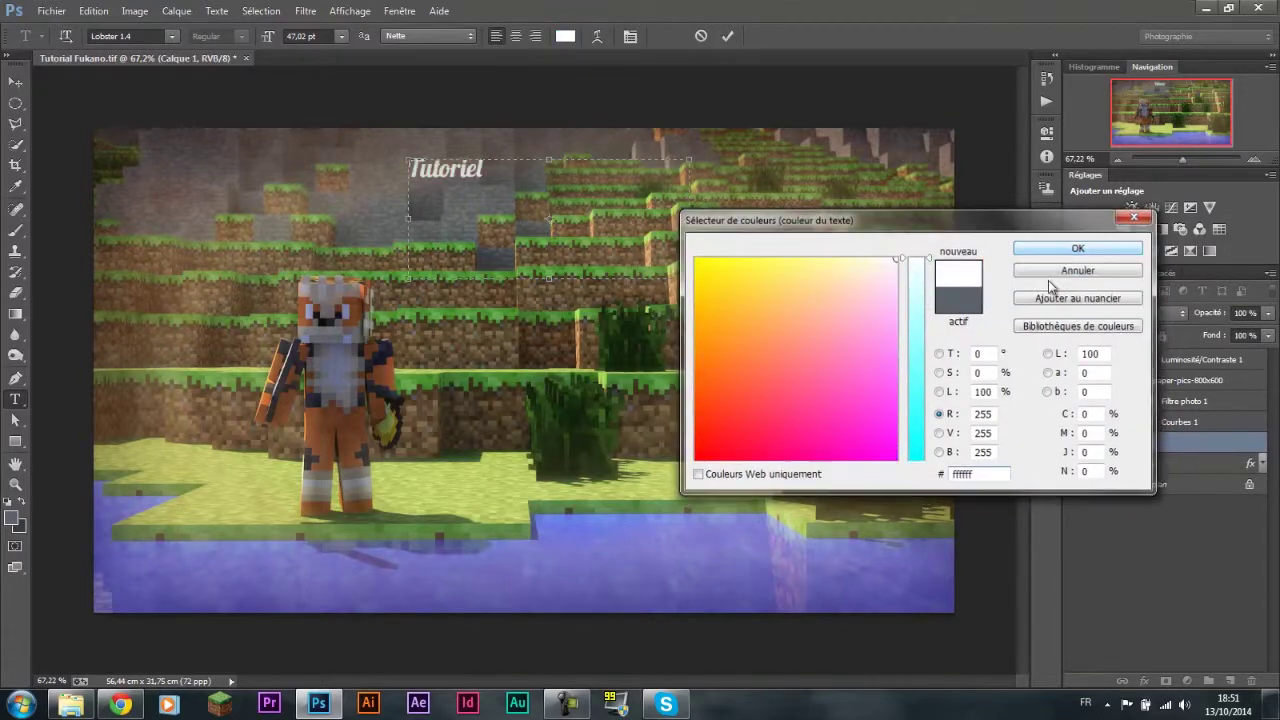
left_click(1066, 248)
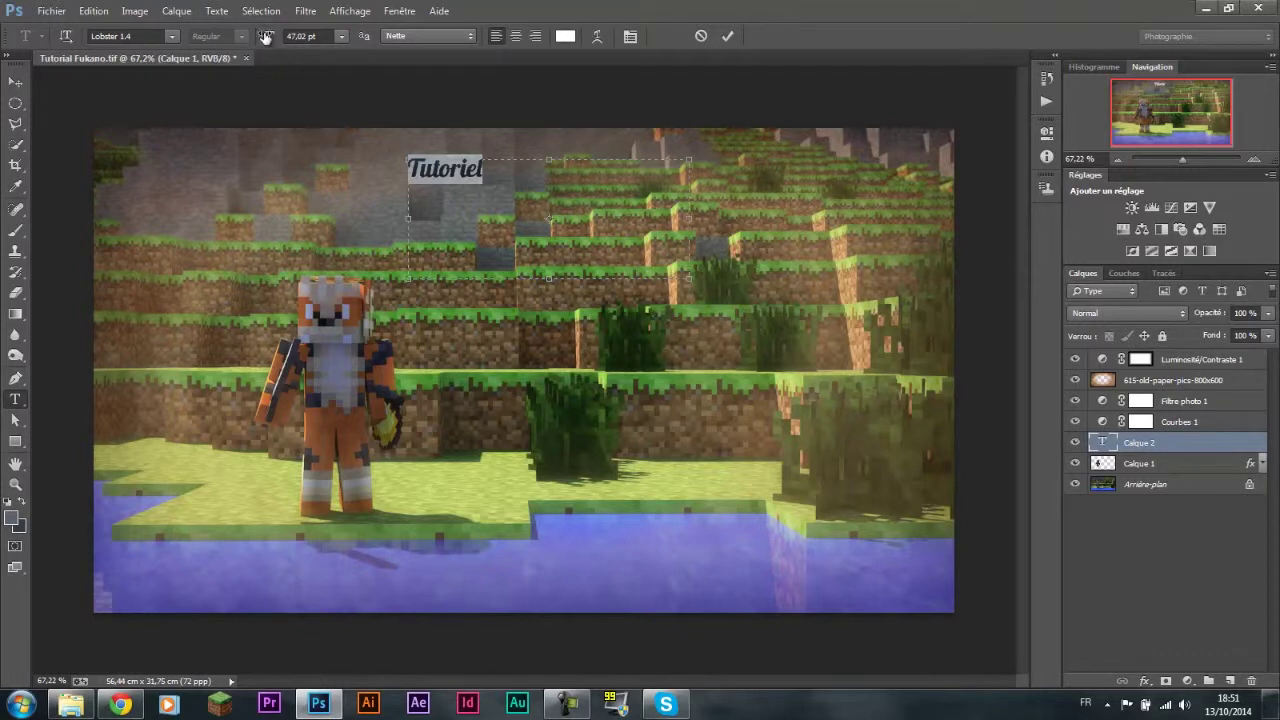
Step: Enlarge Tutoriel to 147 pt and move it right along the top of the image
left_click_drag(267, 44, 350, 41)
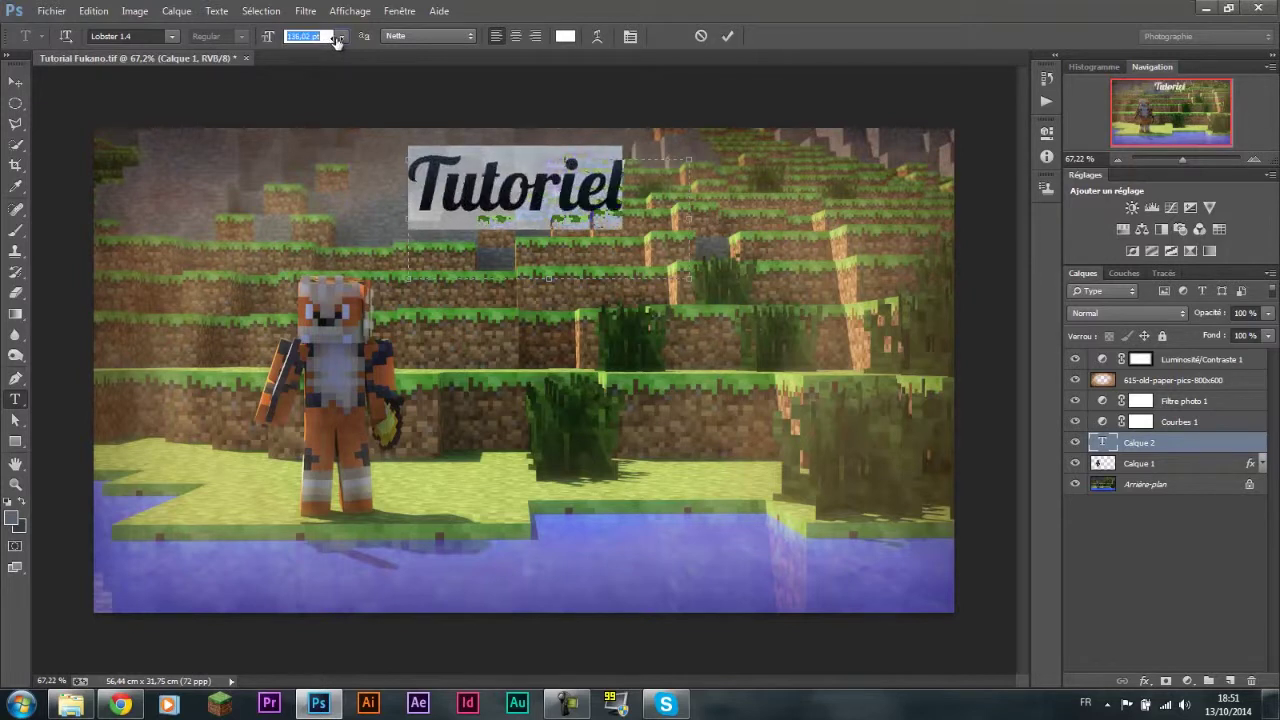
left_click(15, 81)
left_click_drag(576, 190, 715, 210)
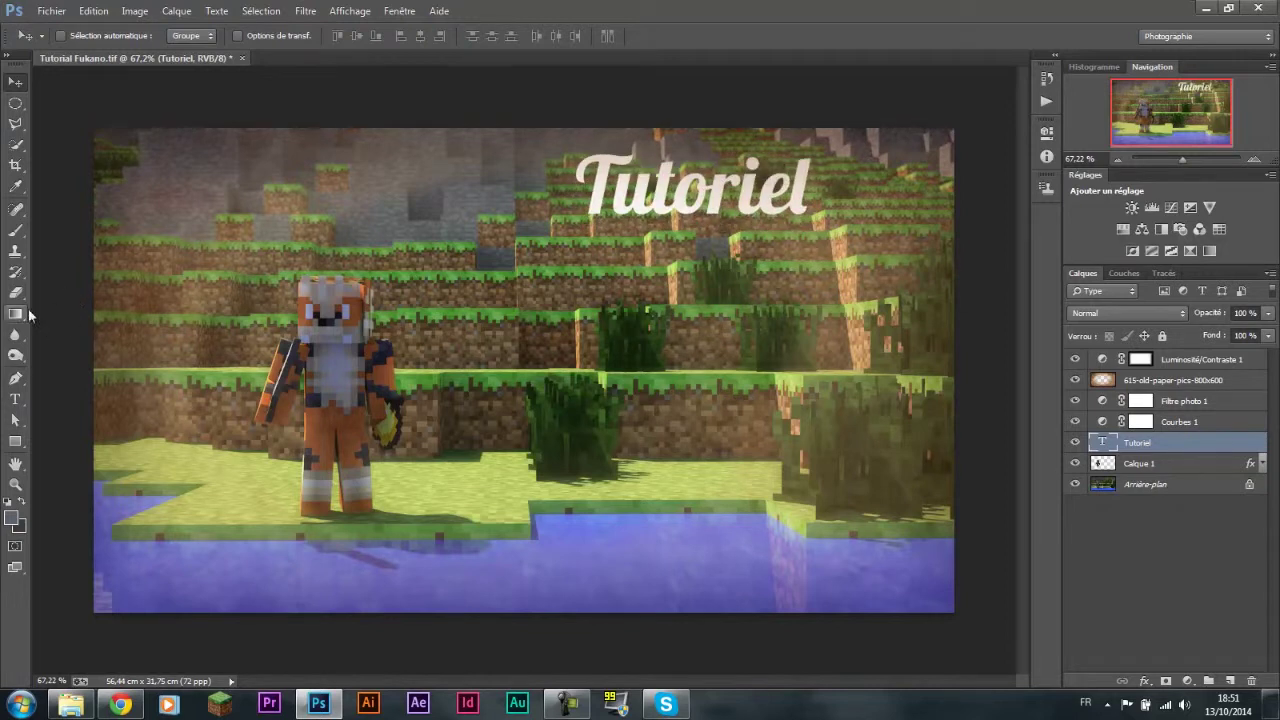
Step: Draw a new text box below Tutoriel and type 'Kukano'
left_click(15, 399)
left_click_drag(528, 232, 873, 329)
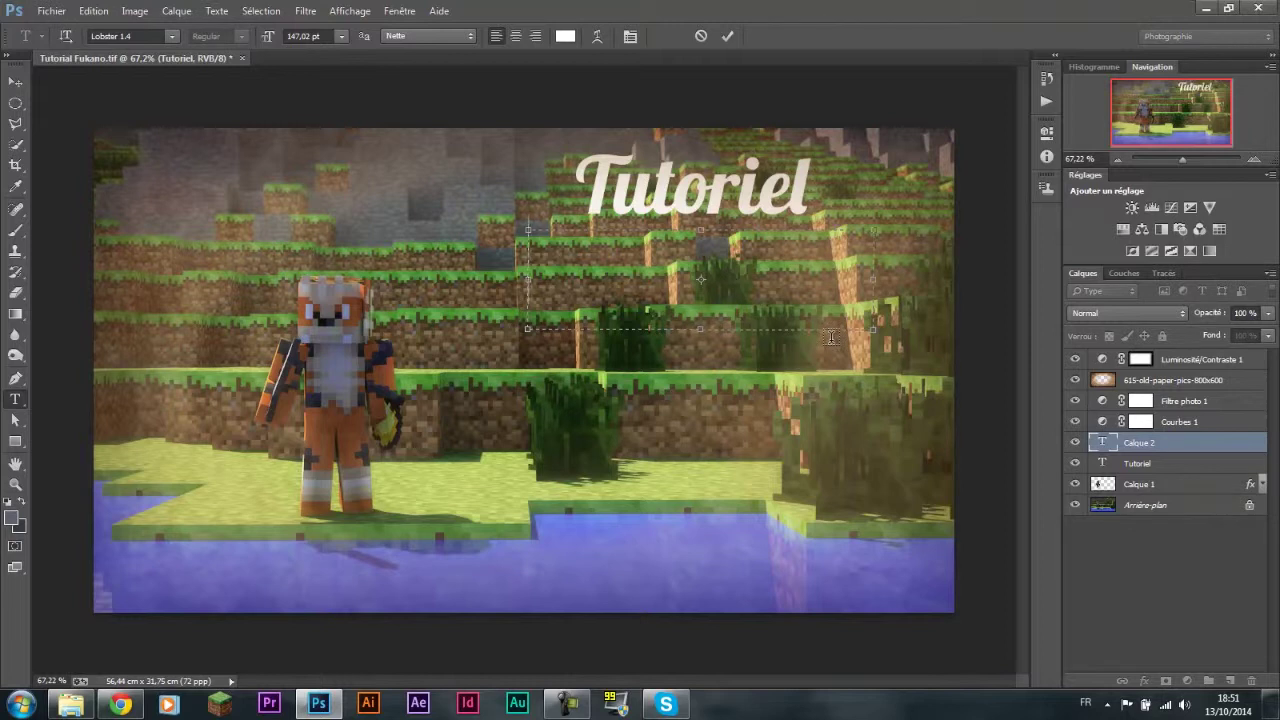
type("Kuka")
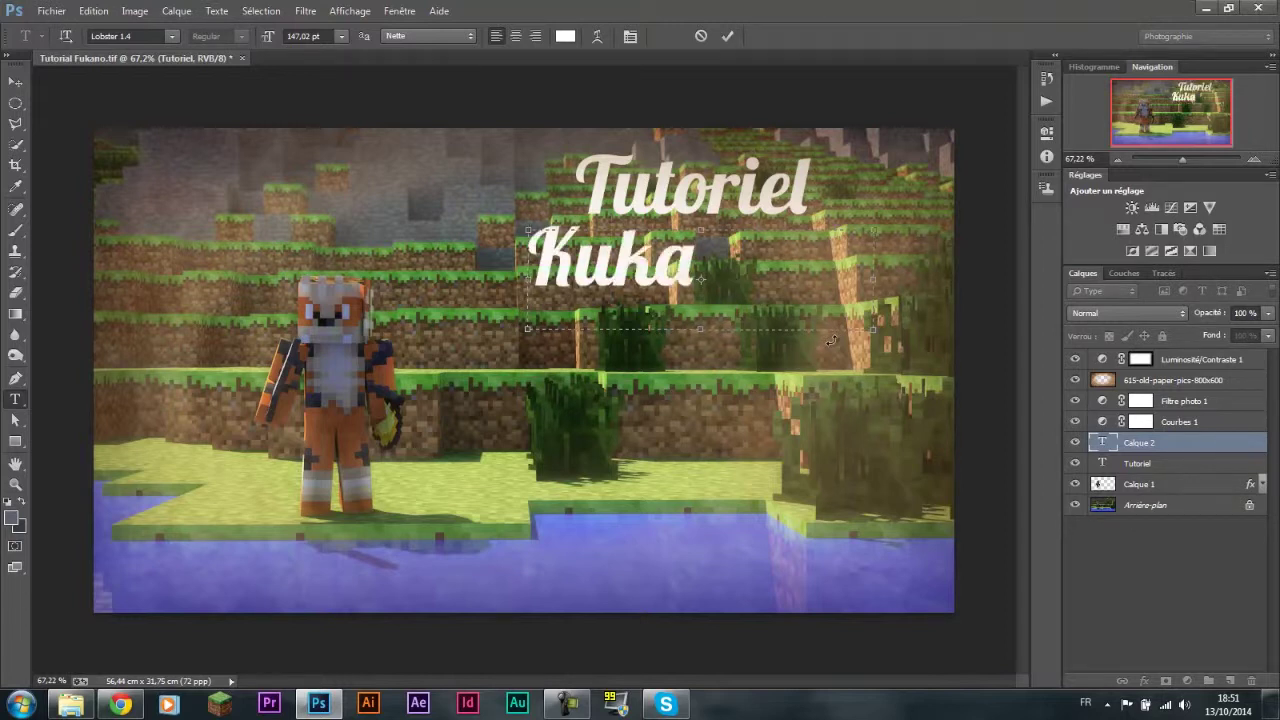
type("no")
Step: Set the Kukano text to Ostrich Sans Medium at about 247 pt
key("ctrl+a")
left_click(172, 37)
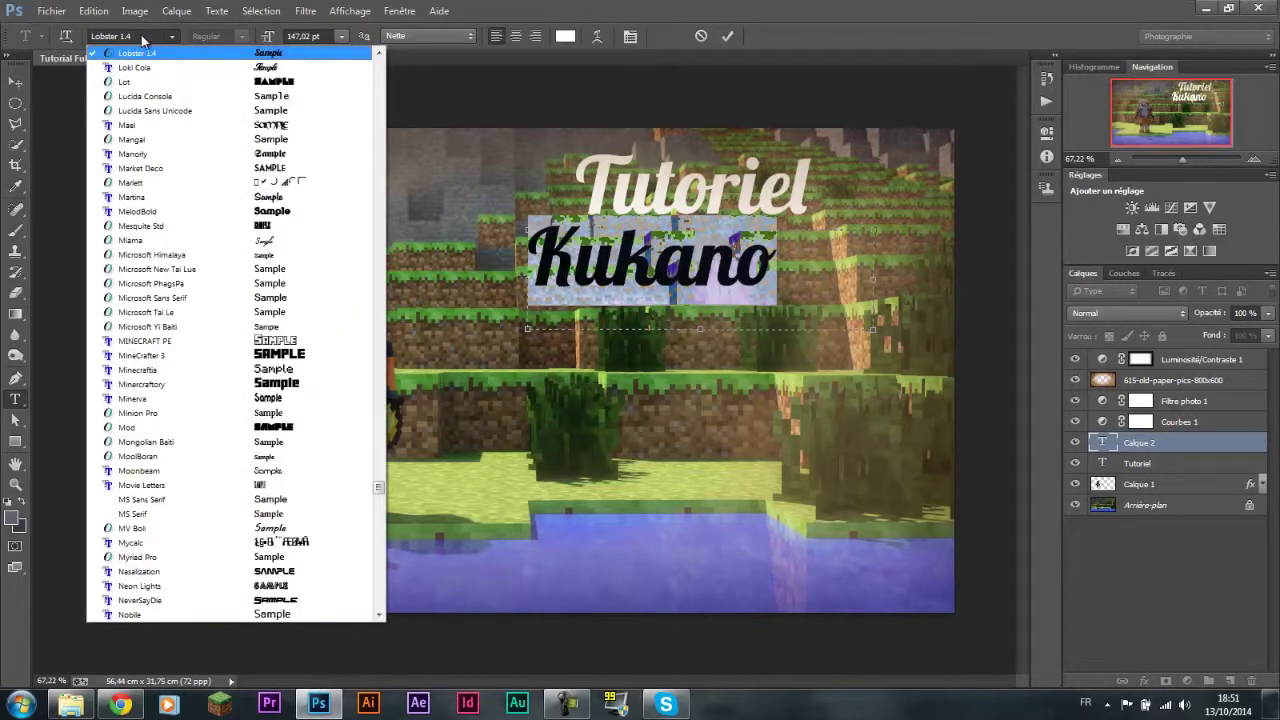
left_click(140, 36)
key("Down")
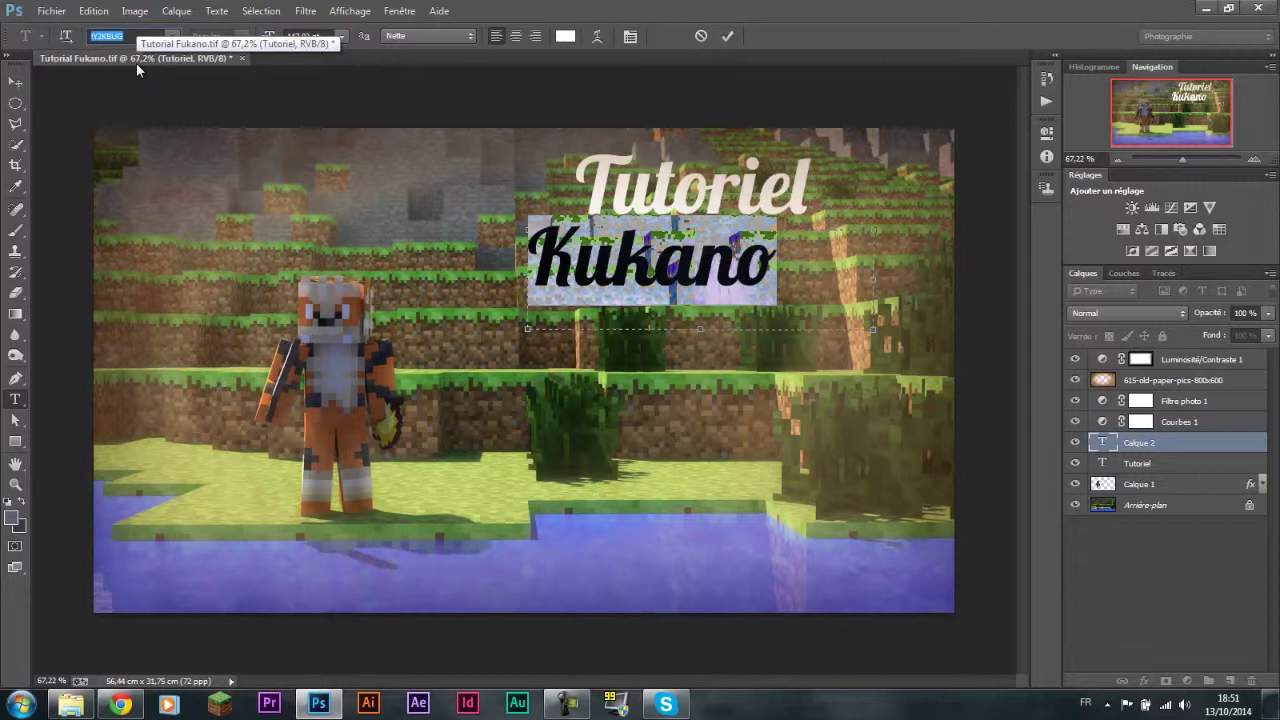
type("Ostrich Sans")
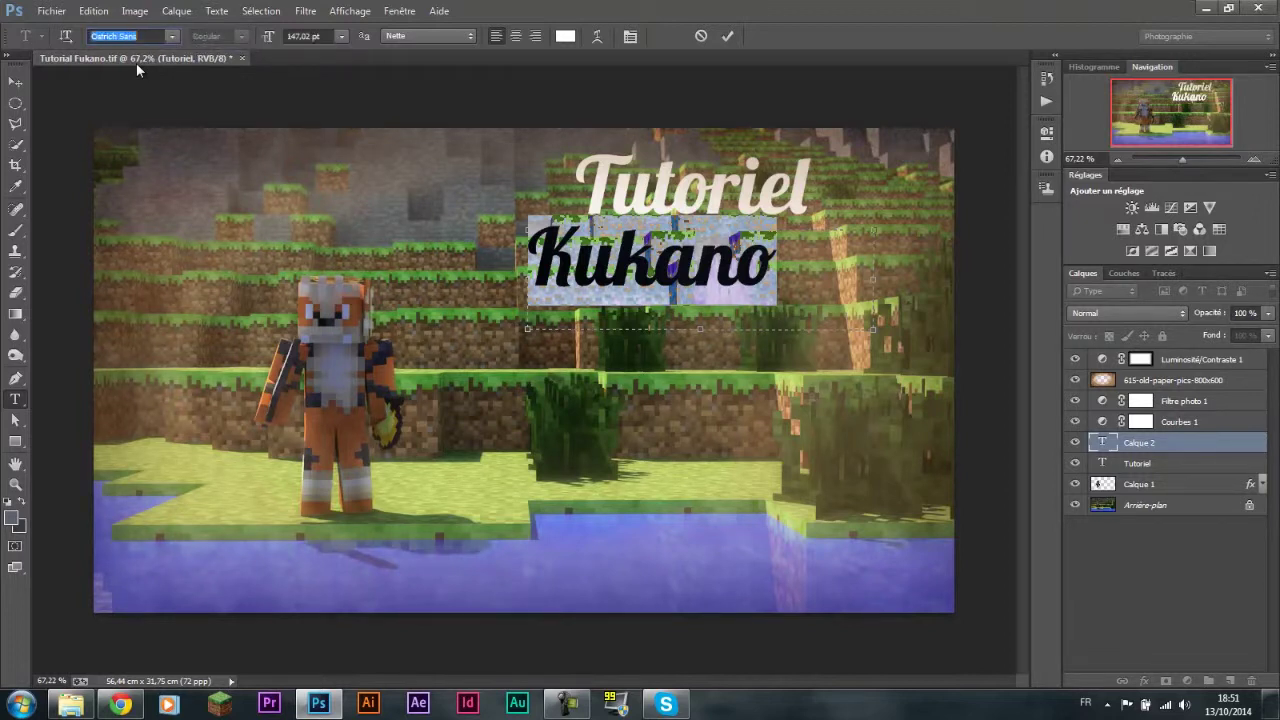
key("Return")
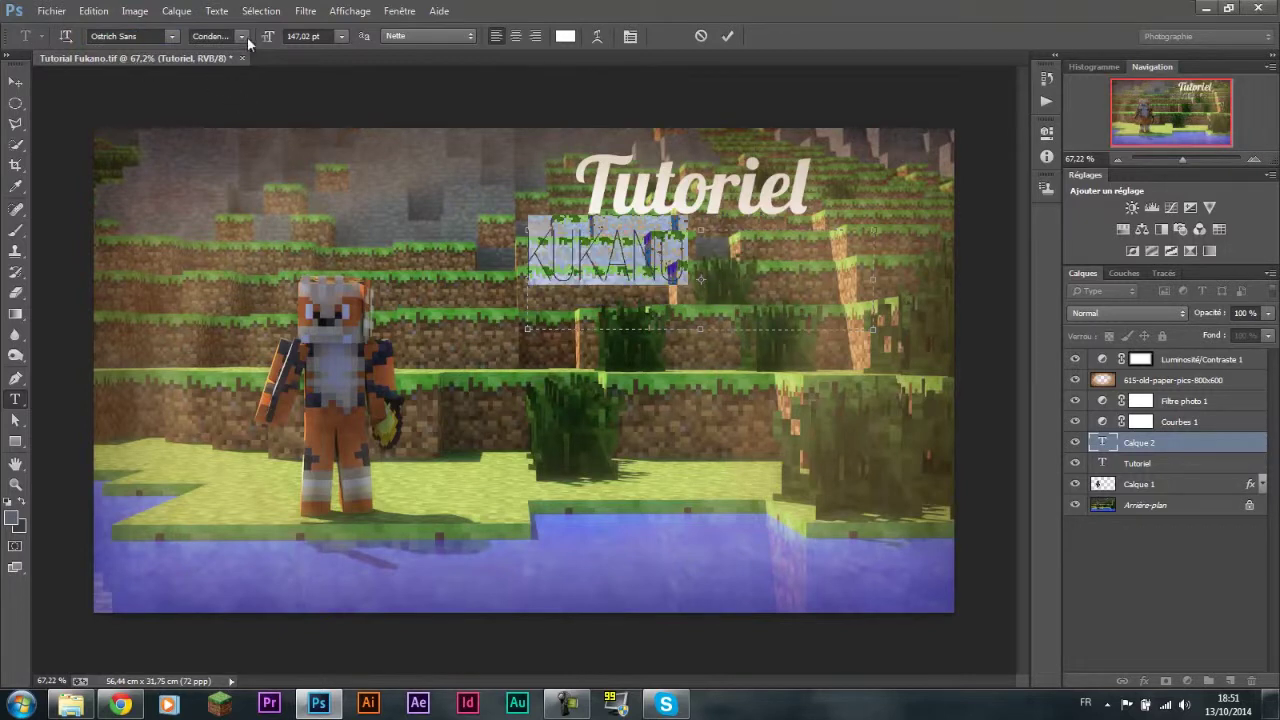
left_click(244, 36)
left_click(229, 67)
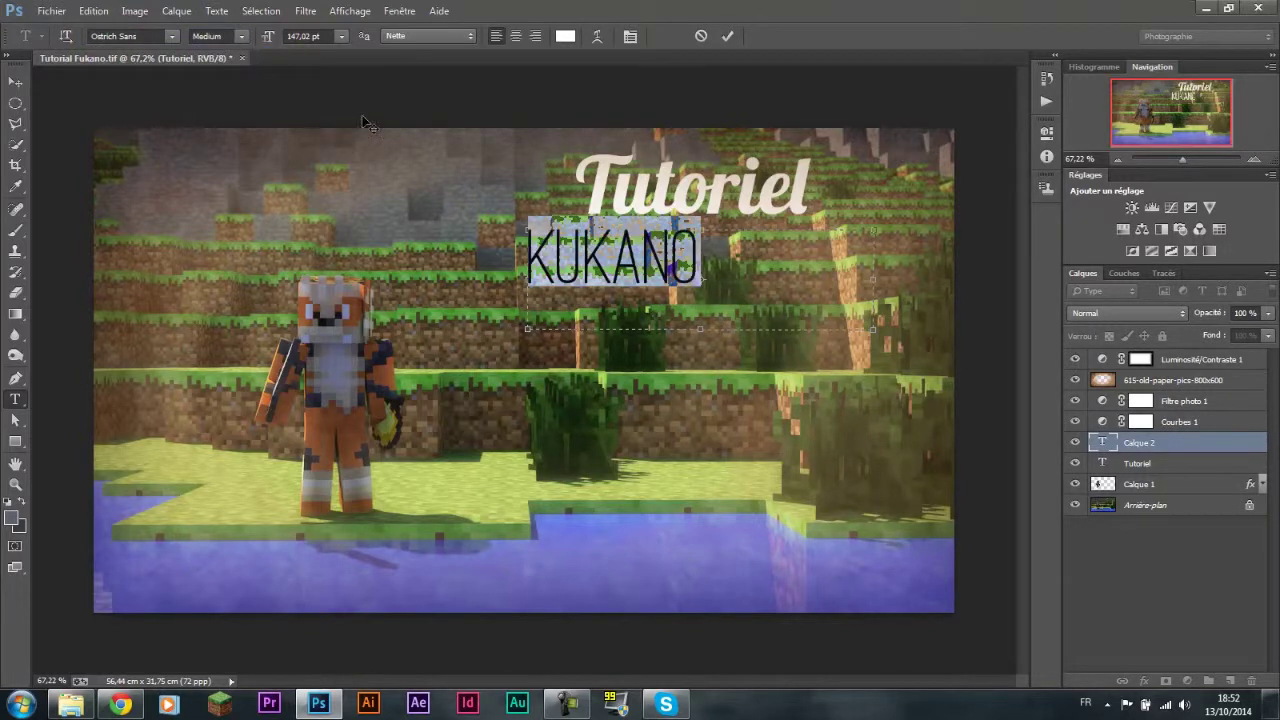
left_click_drag(266, 38, 315, 57)
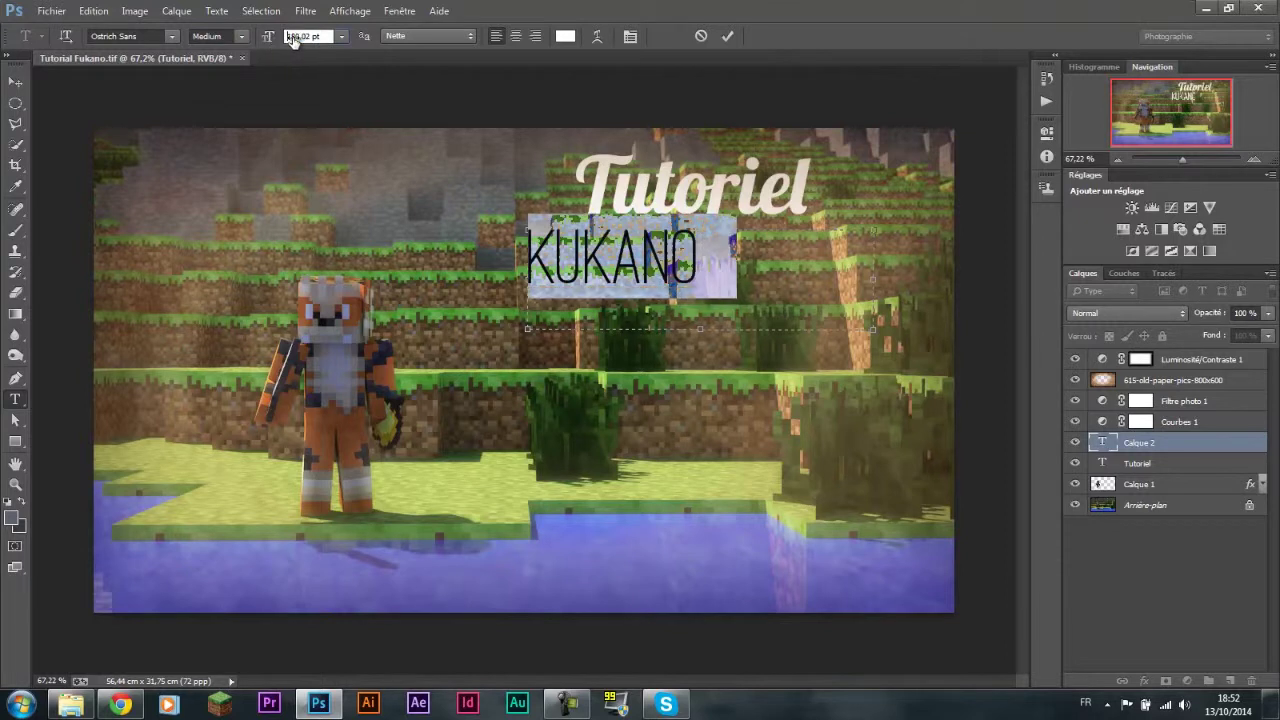
Step: Position KUKANO directly under the Tutoriel title and reselect its text
left_click(15, 81)
left_click_drag(650, 268, 656, 270)
left_click_drag(694, 258, 697, 263)
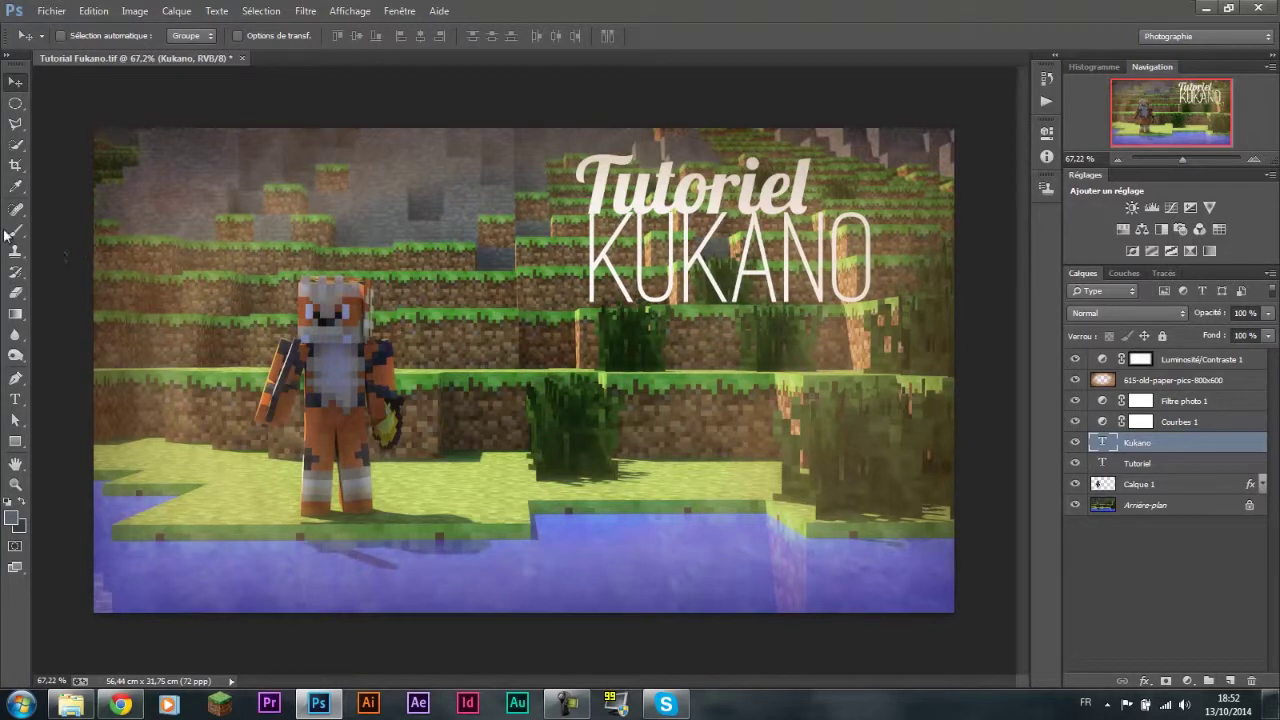
left_click(15, 399)
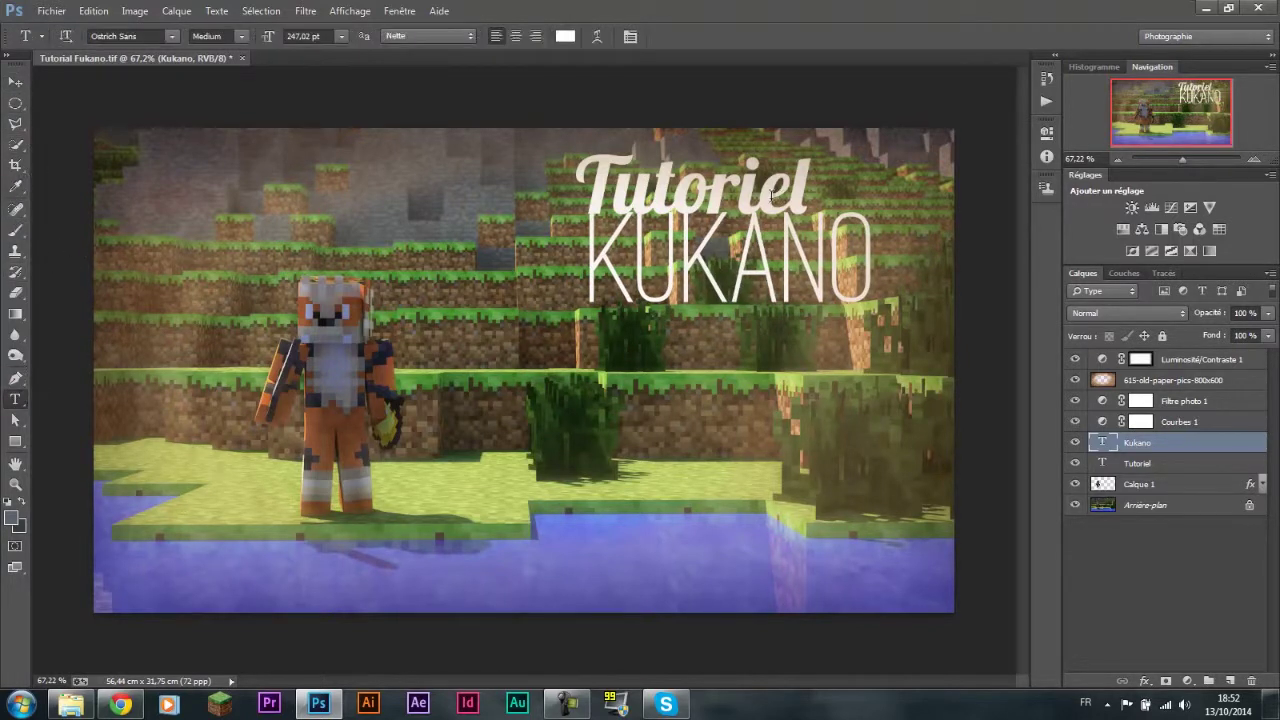
left_click_drag(866, 260, 529, 264)
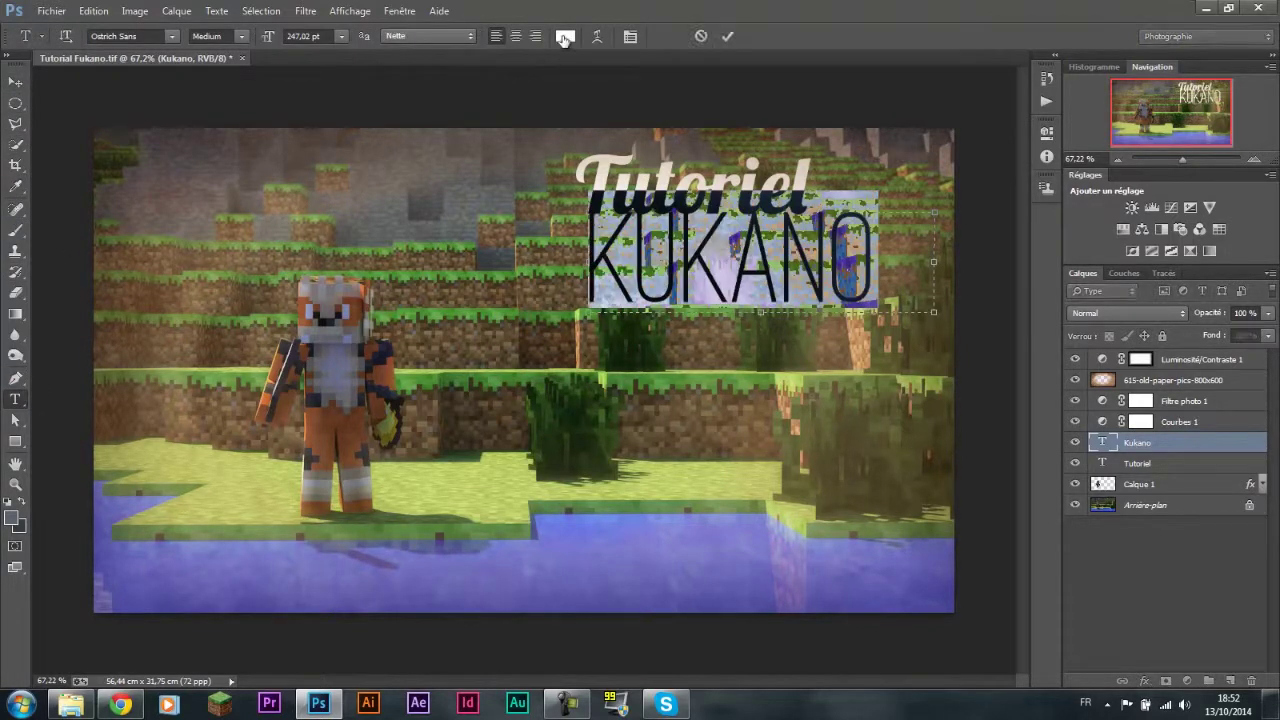
Step: Colour the KUKANO text deep orange #e05602 and commit the edit
left_click(565, 36)
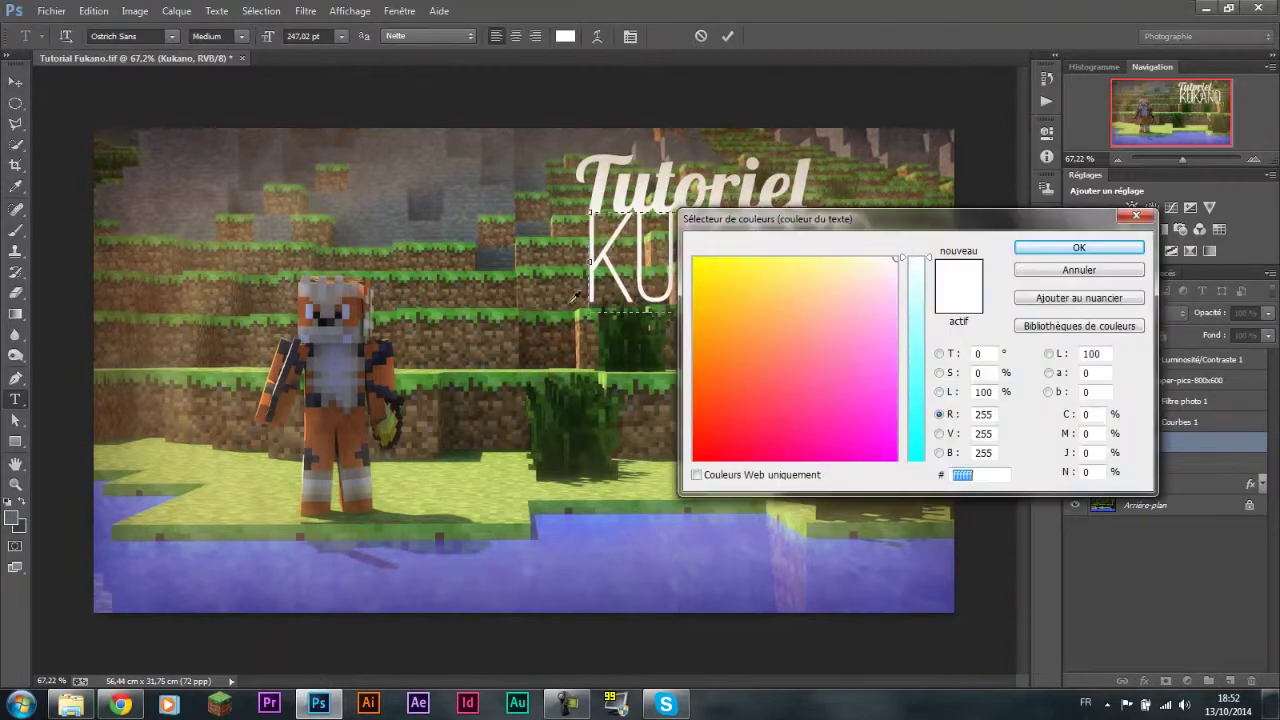
left_click(348, 436)
left_click(355, 430)
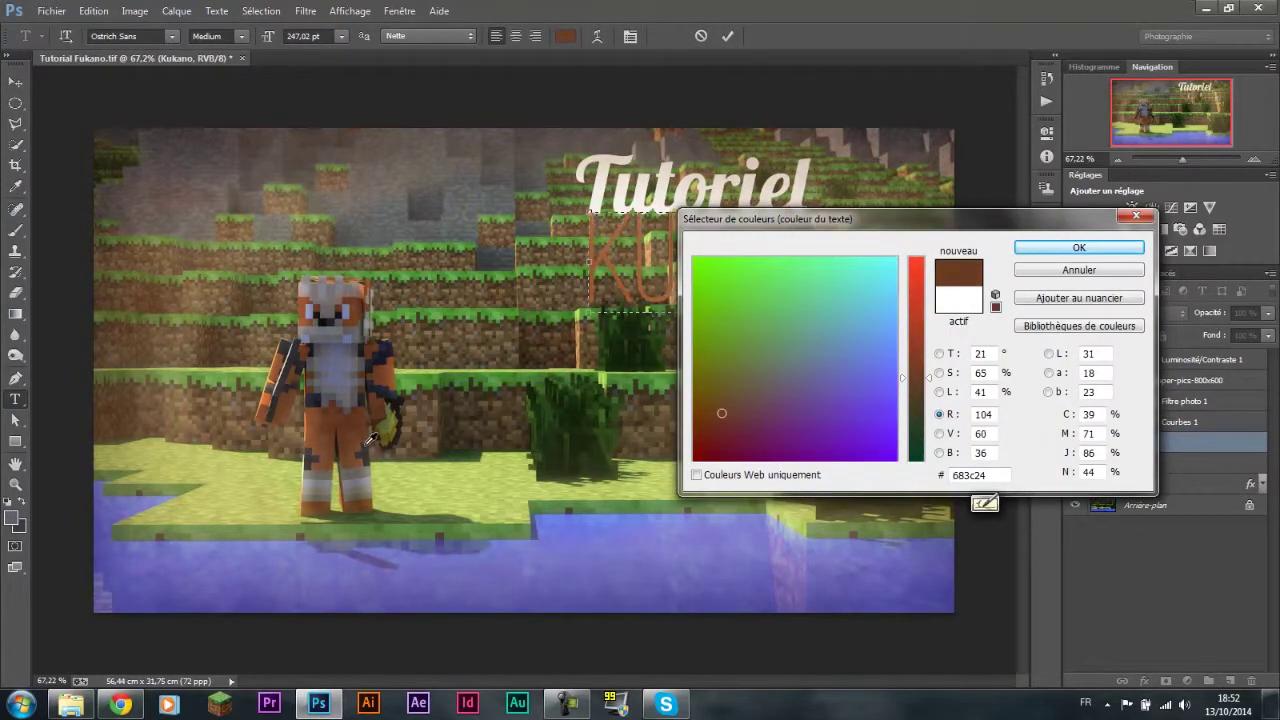
left_click(375, 293)
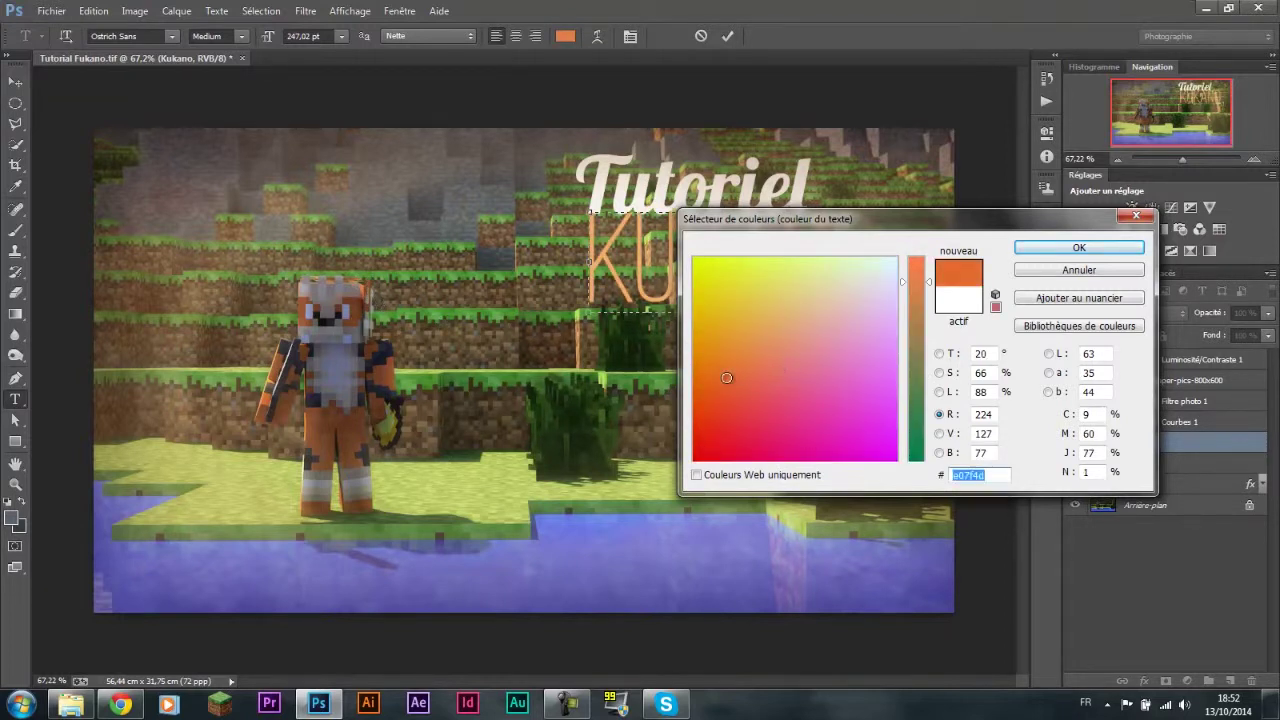
left_click(716, 377)
left_click_drag(716, 382, 694, 400)
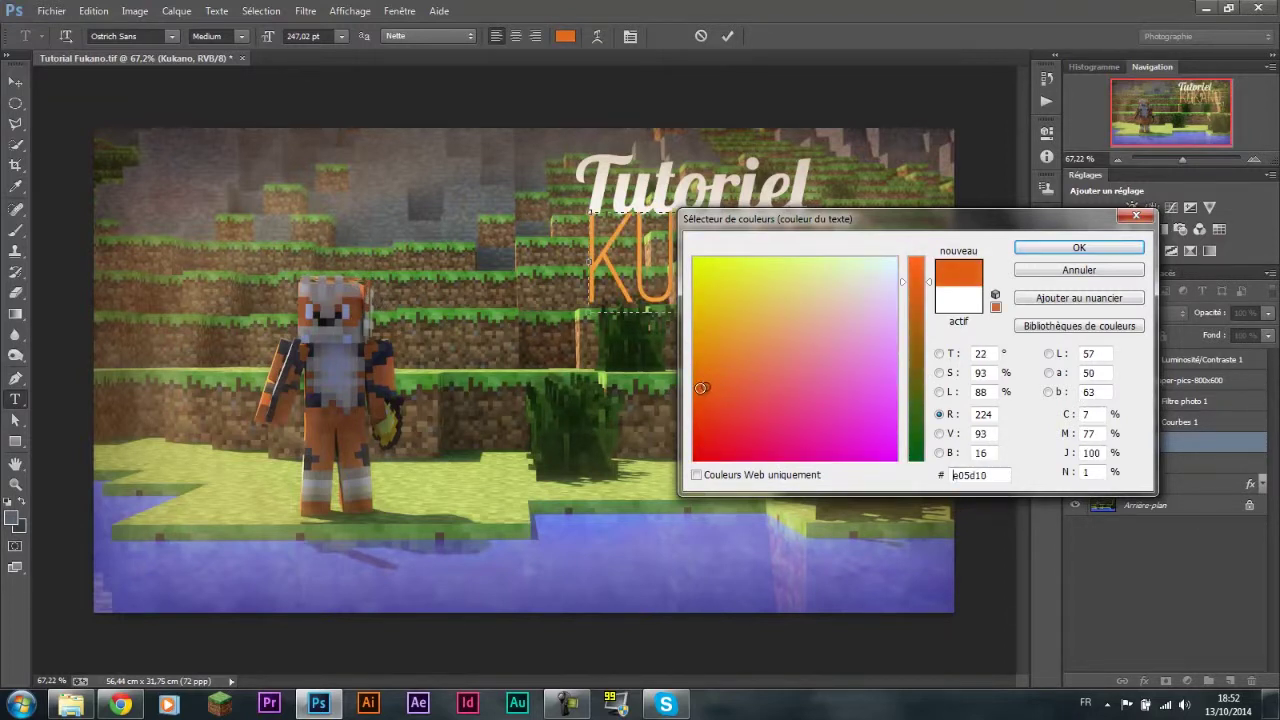
left_click(1079, 247)
left_click(15, 81)
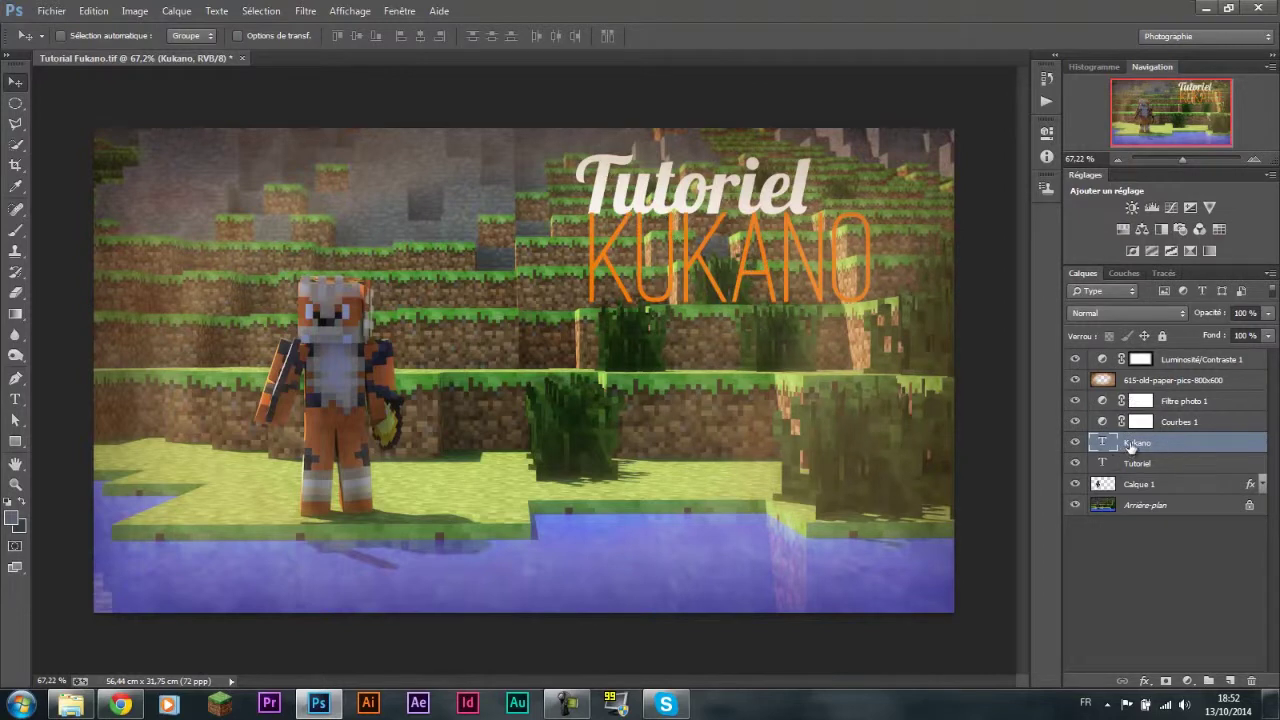
left_click(1146, 682)
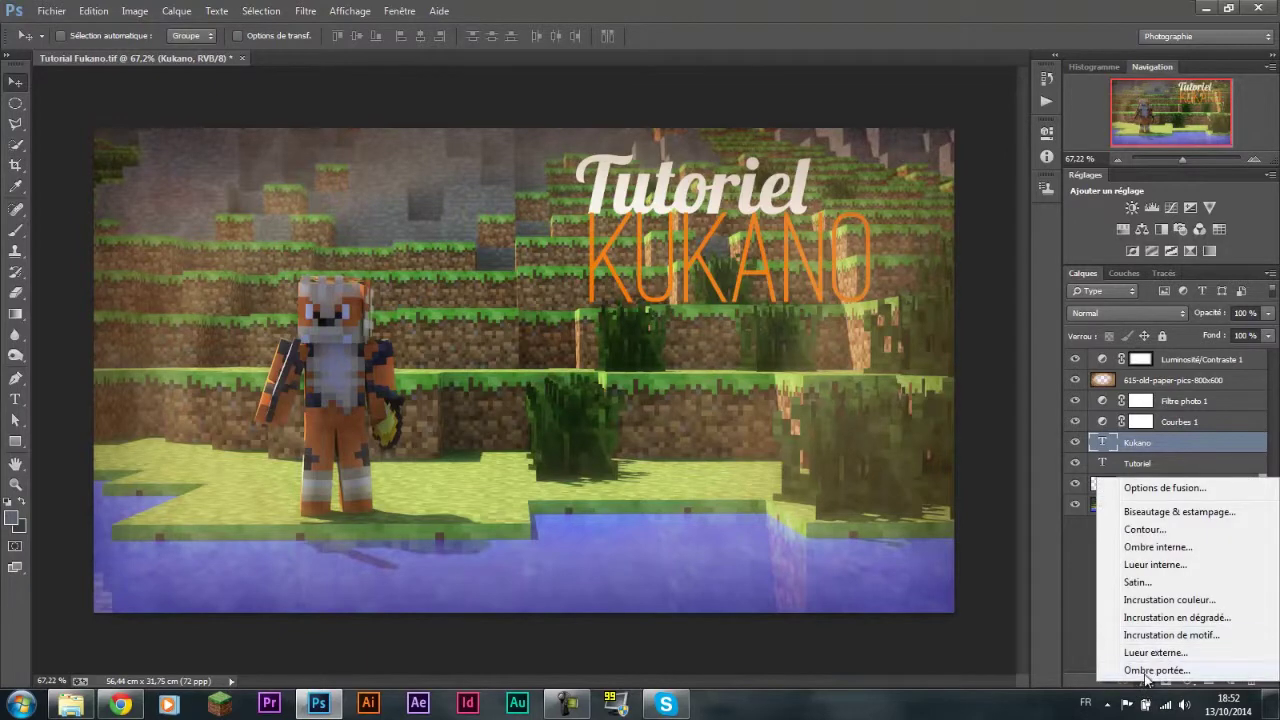
Step: Give KUKANO an Ombre portée drop shadow with distance 6, spread 21 and size 13
left_click(1146, 674)
mouse_move(781, 110)
left_mouse_down()
mouse_move(455, 297)
mouse_move(544, 391)
left_mouse_up()
mouse_move(619, 502)
left_mouse_down()
mouse_move(665, 502)
mouse_move(625, 502)
left_mouse_up()
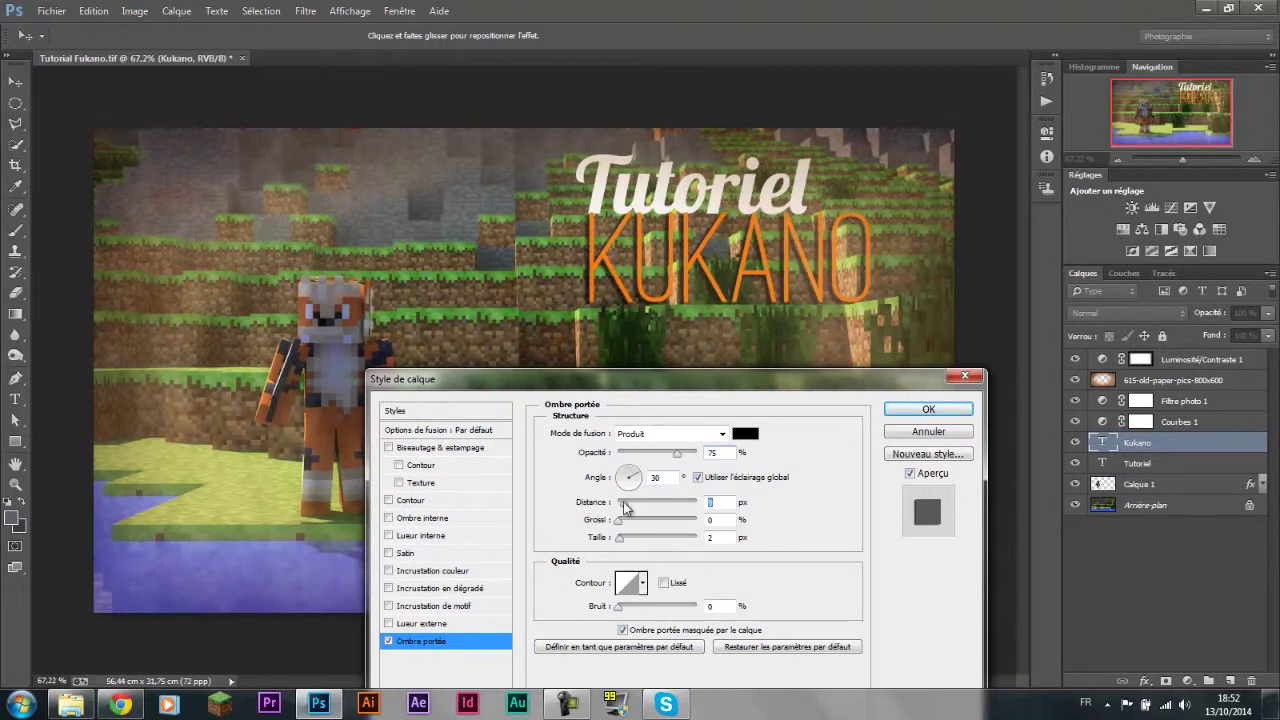
mouse_move(623, 501)
left_mouse_down()
mouse_move(644, 520)
mouse_move(618, 520)
left_mouse_up()
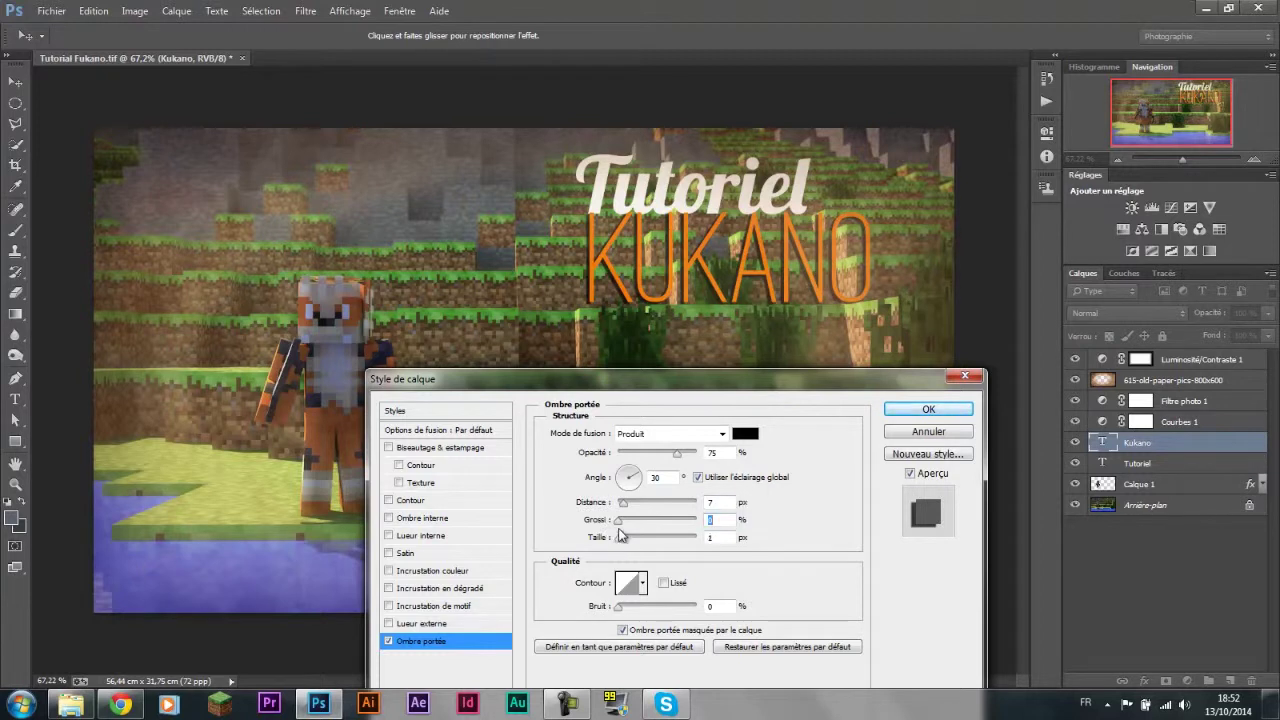
mouse_move(619, 537)
left_mouse_down()
mouse_move(667, 520)
mouse_move(616, 520)
mouse_move(633, 540)
left_mouse_up()
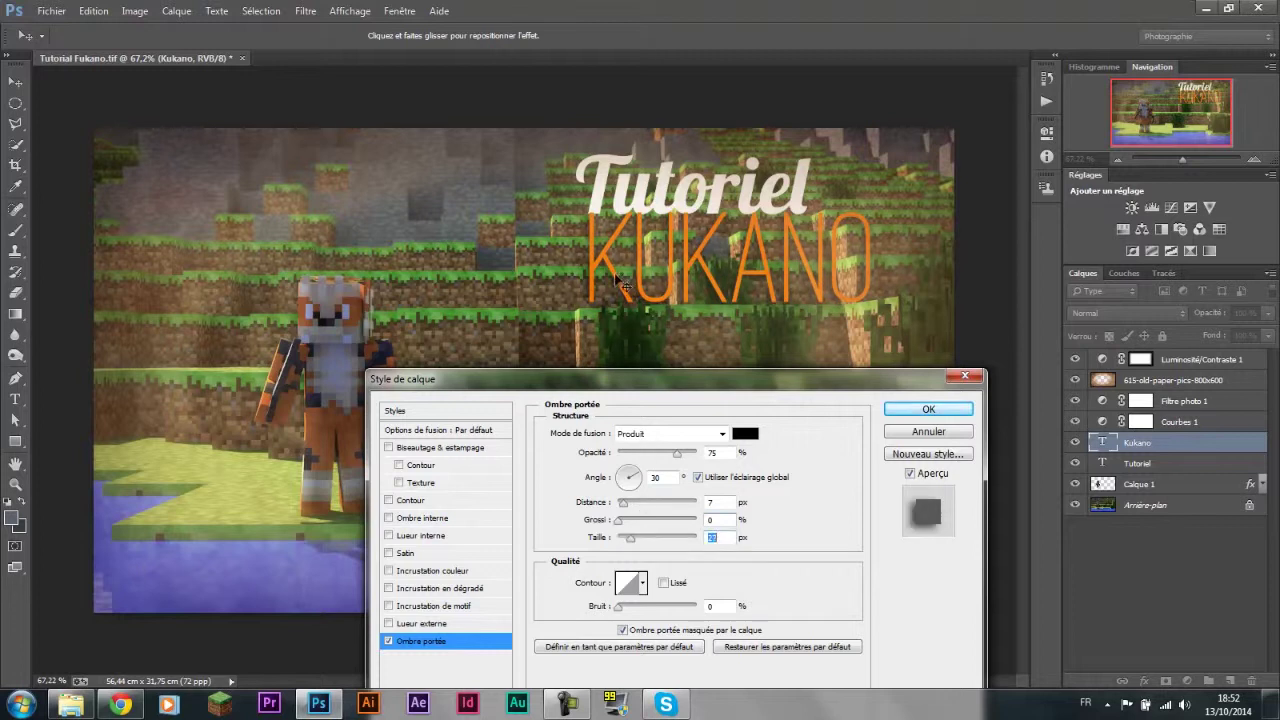
mouse_move(619, 520)
left_mouse_down()
mouse_move(701, 519)
mouse_move(632, 522)
mouse_move(625, 541)
mouse_move(624, 510)
left_mouse_up()
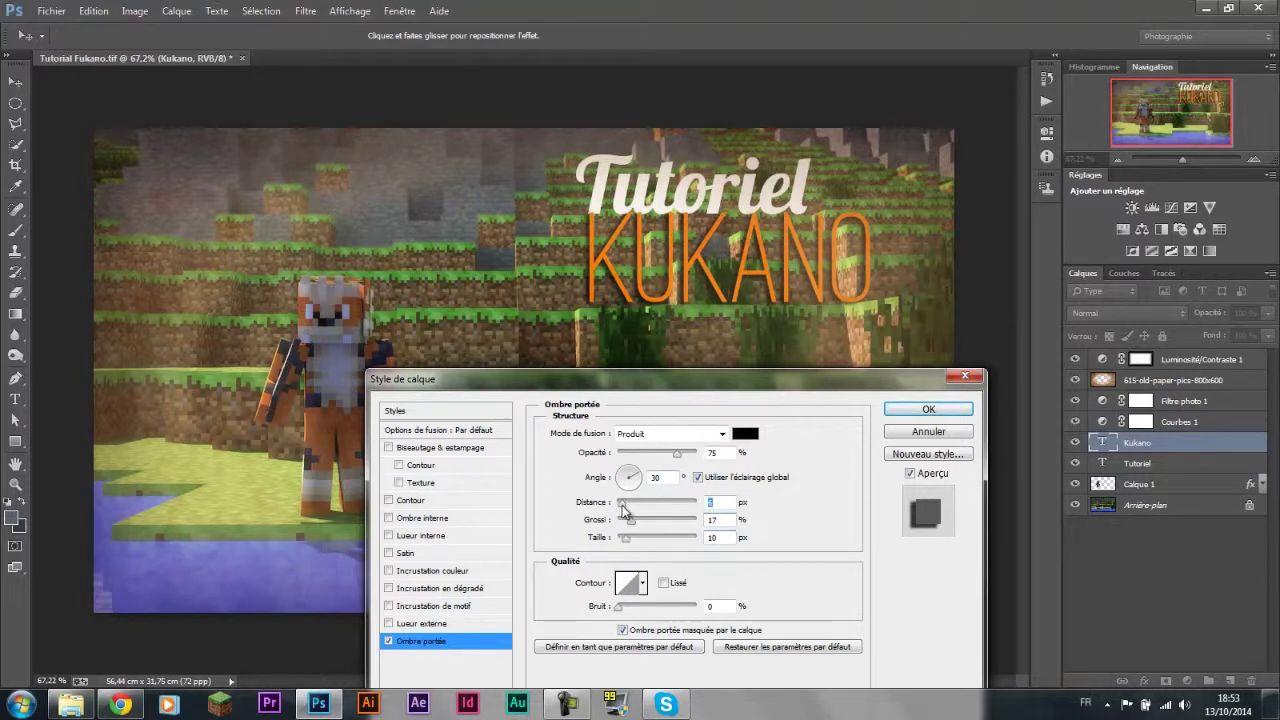
left_click_drag(627, 540, 631, 543)
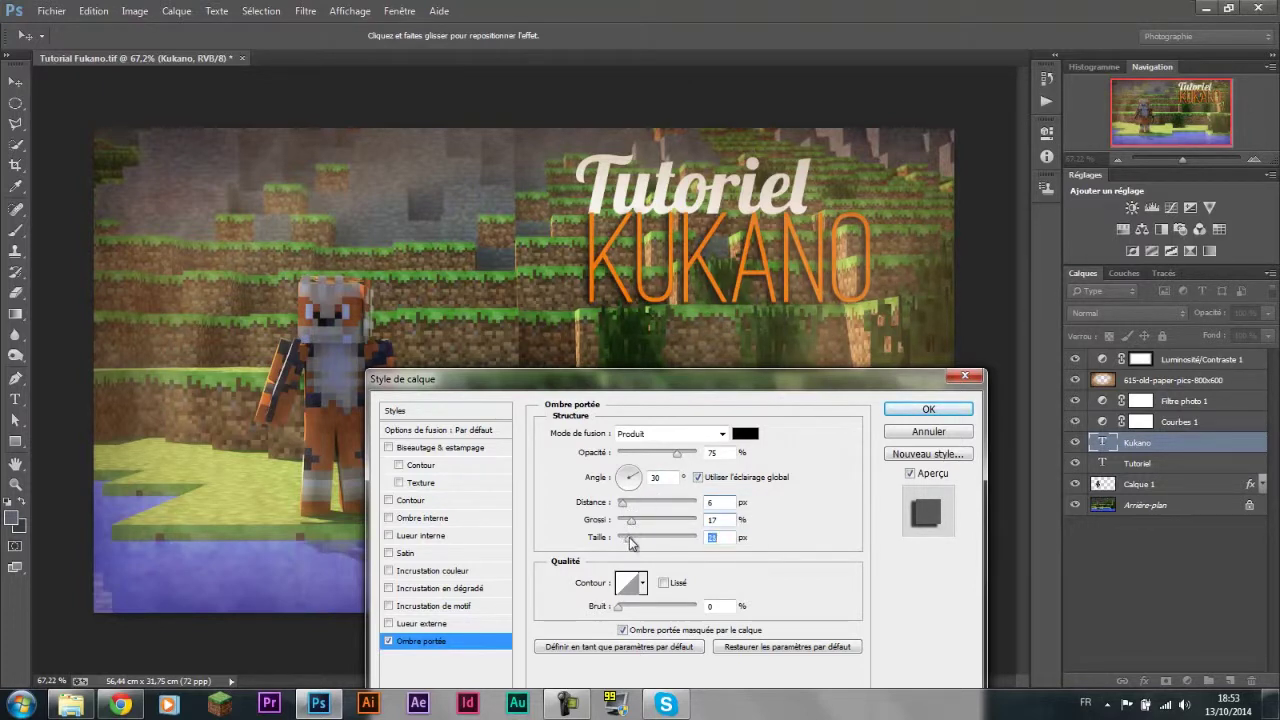
left_click(631, 522)
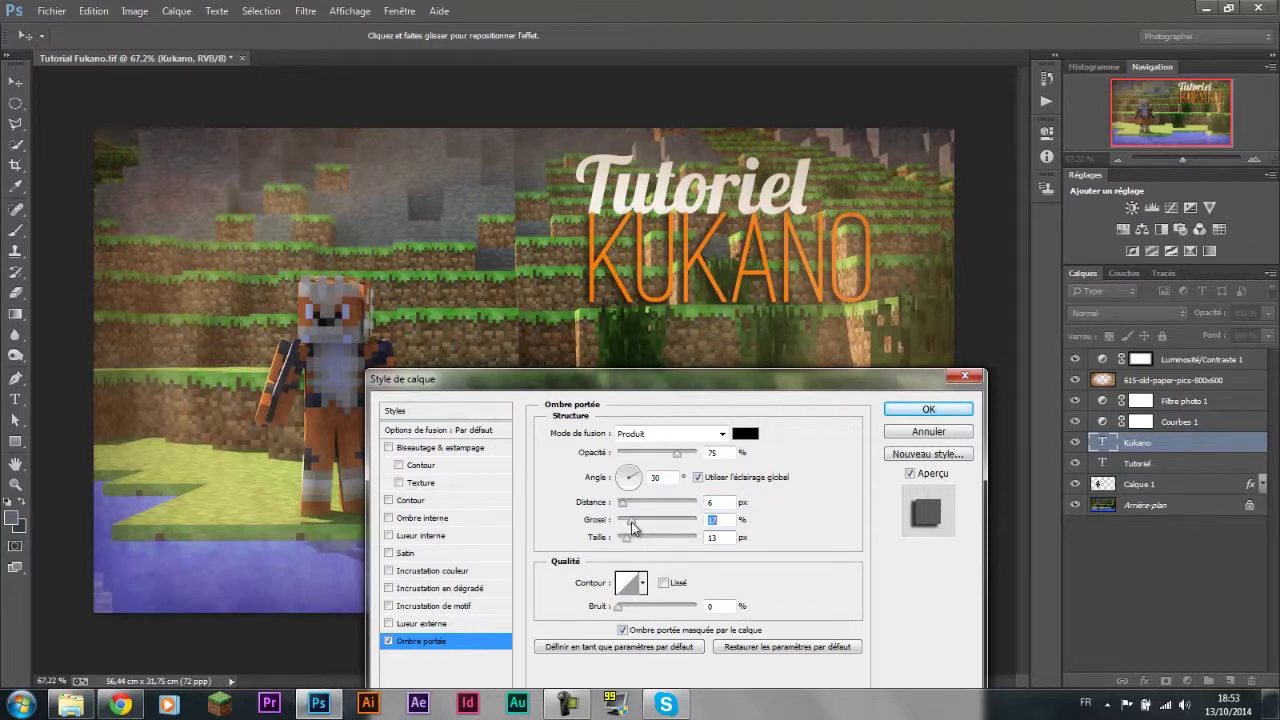
left_click_drag(636, 527, 640, 527)
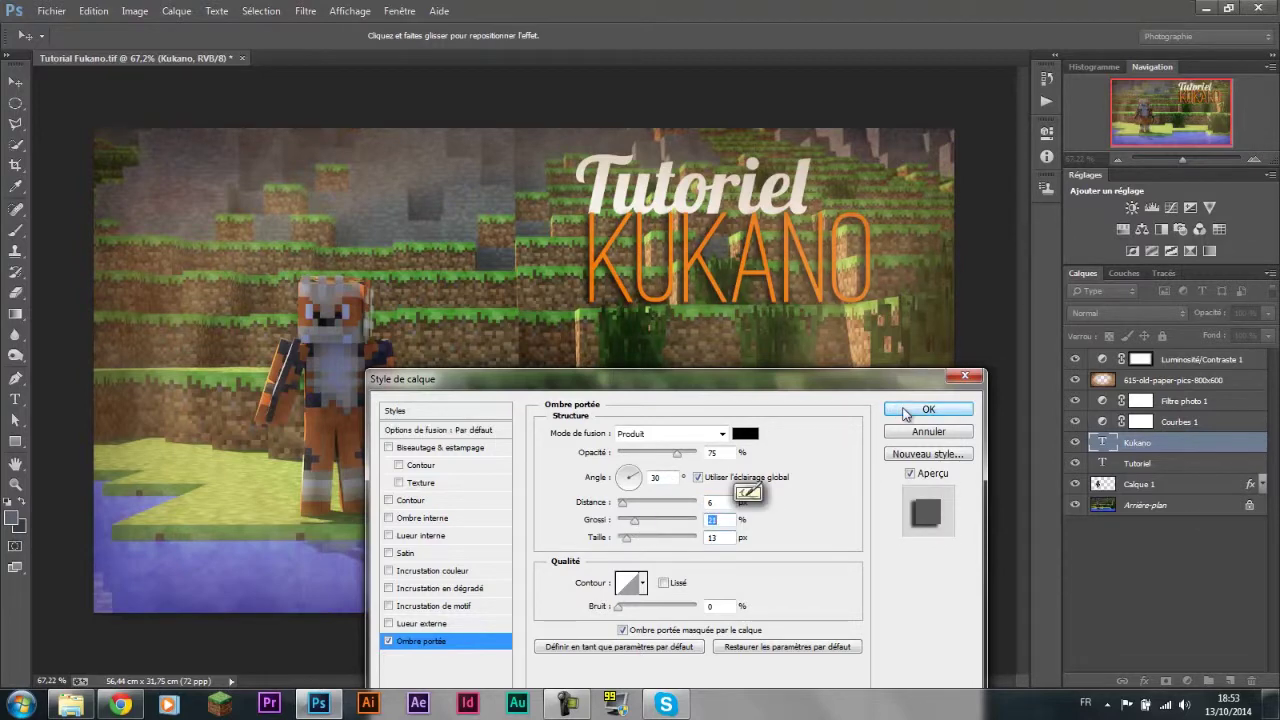
left_click(900, 412)
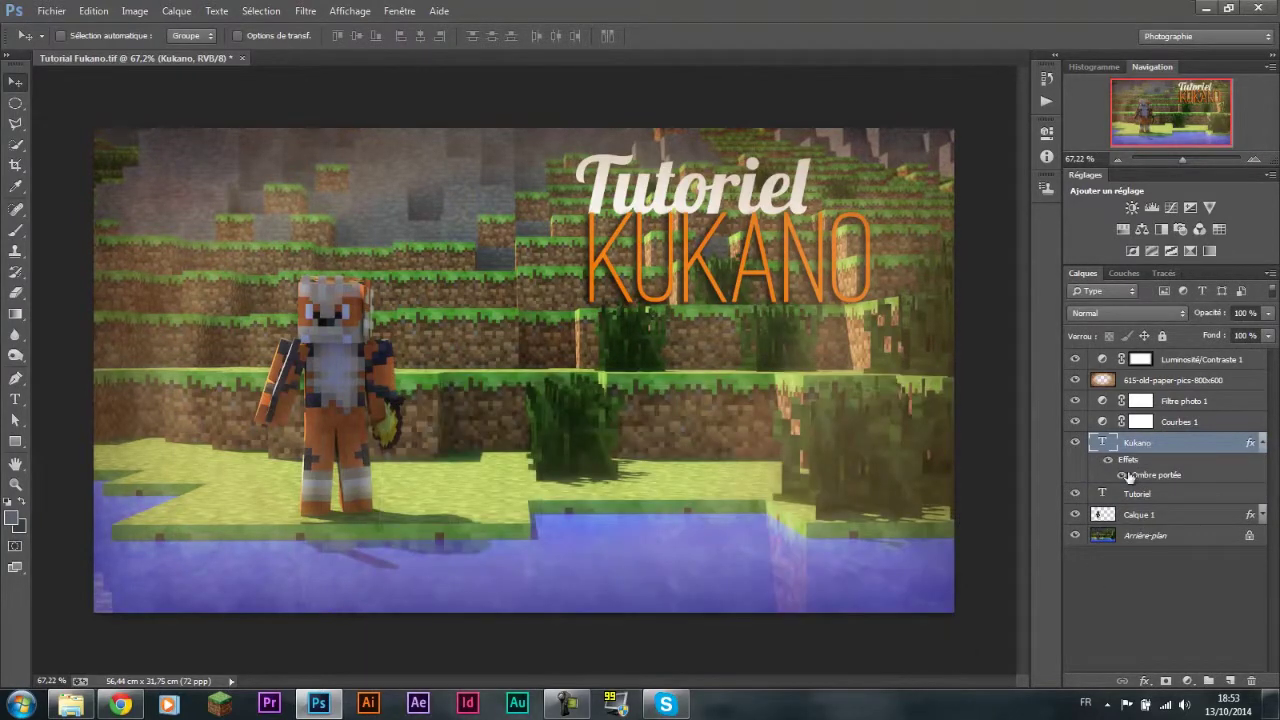
Step: Add an Ombre portée to Tutoriel (distance 8, spread 10, size 24) and stack it above Kukano
left_click(1130, 492)
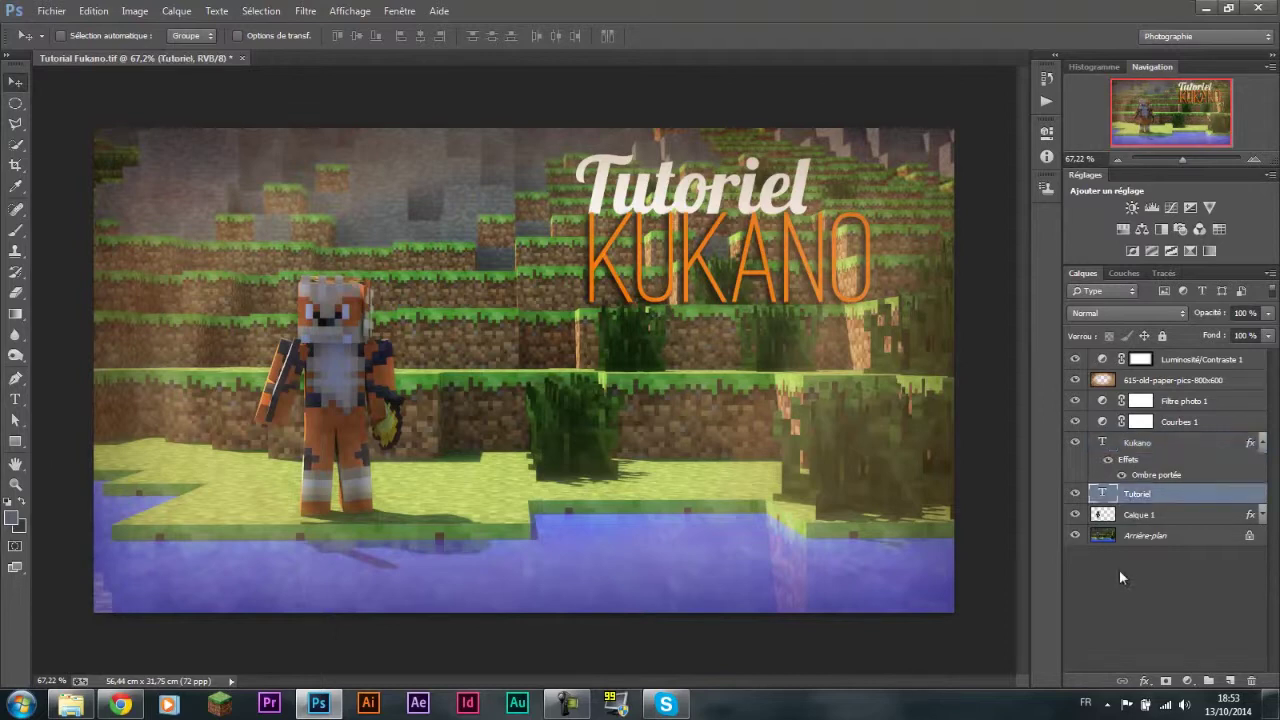
left_click(1145, 681)
left_click(993, 557)
left_click_drag(652, 512, 625, 508)
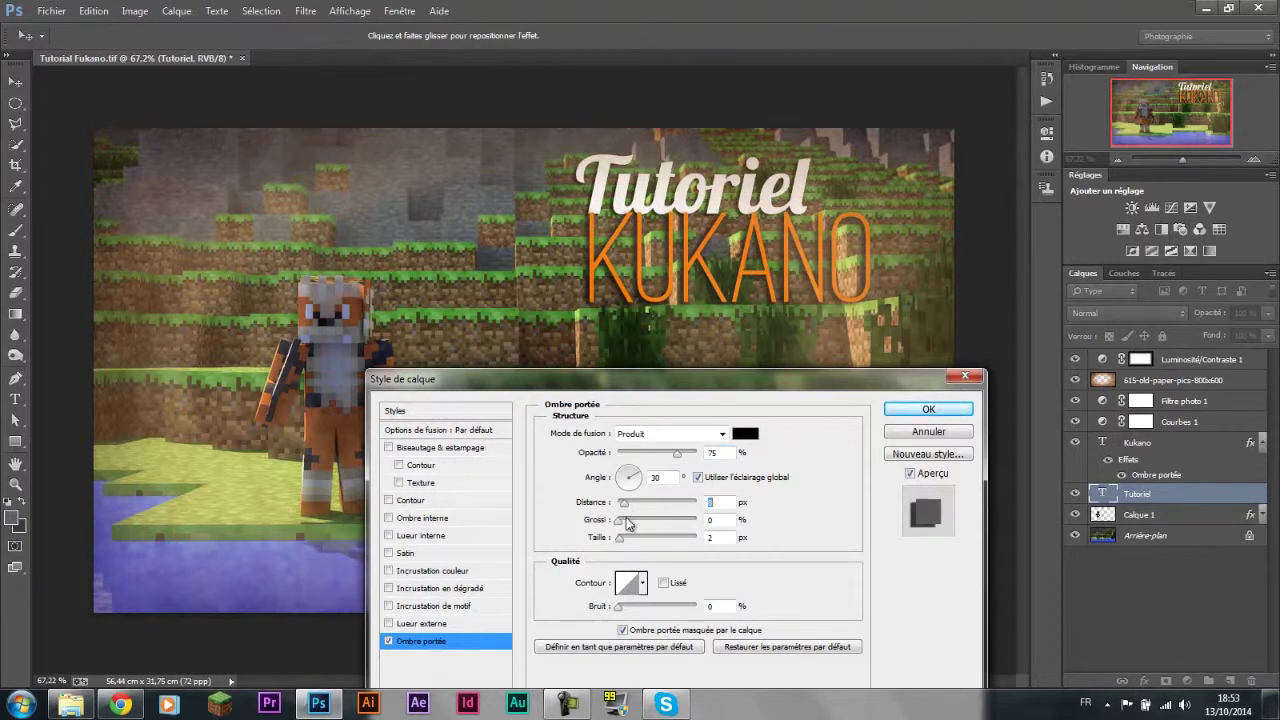
type("8")
left_click(628, 522)
left_click_drag(627, 527, 642, 530)
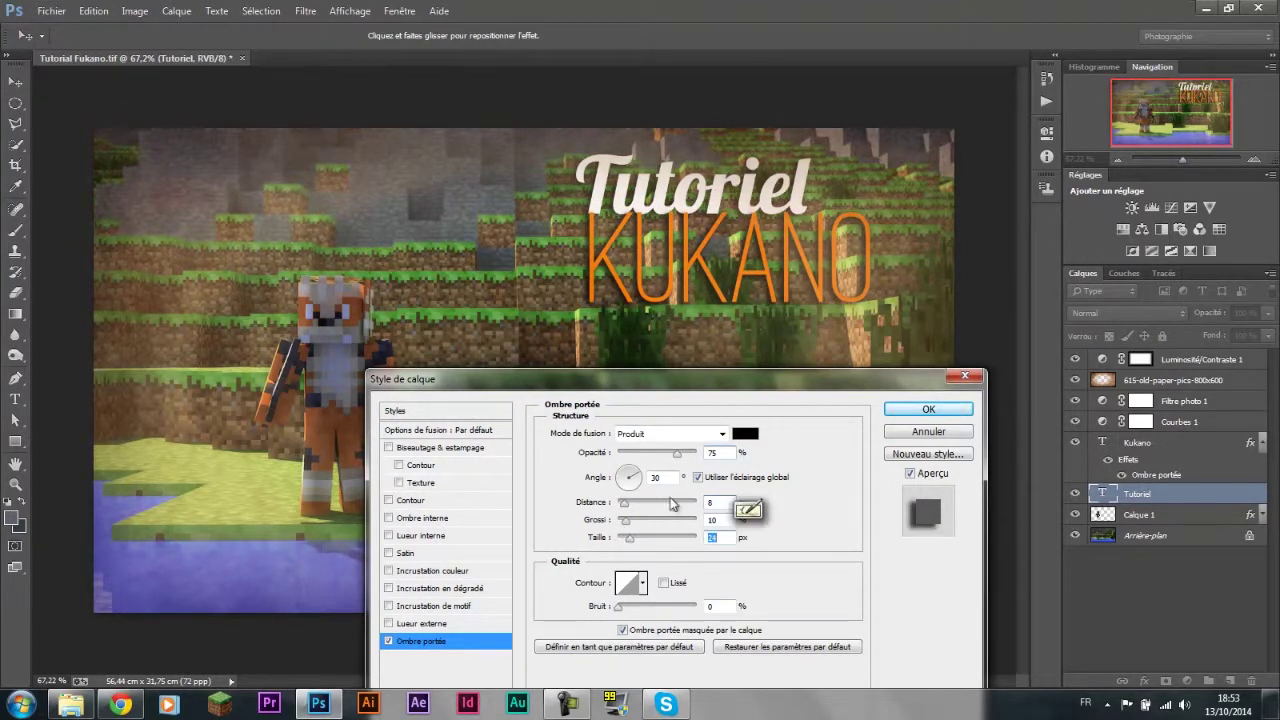
left_click(928, 409)
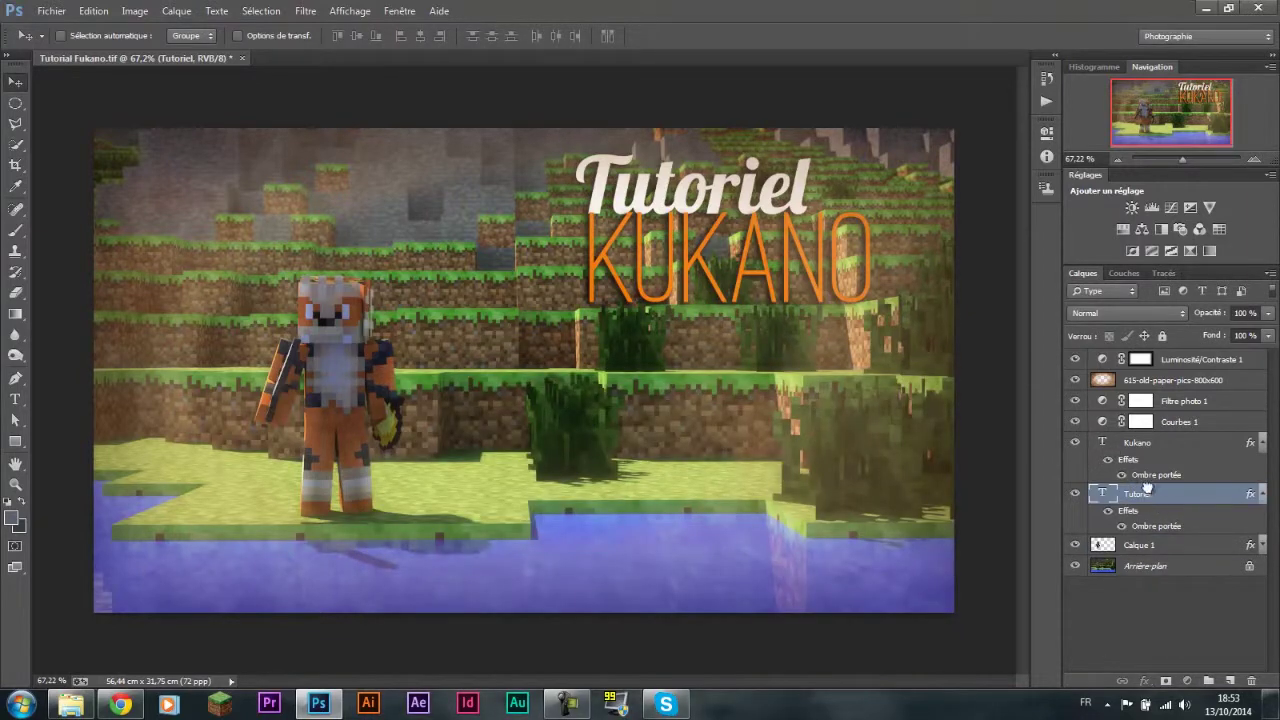
left_click_drag(1150, 500, 1145, 440)
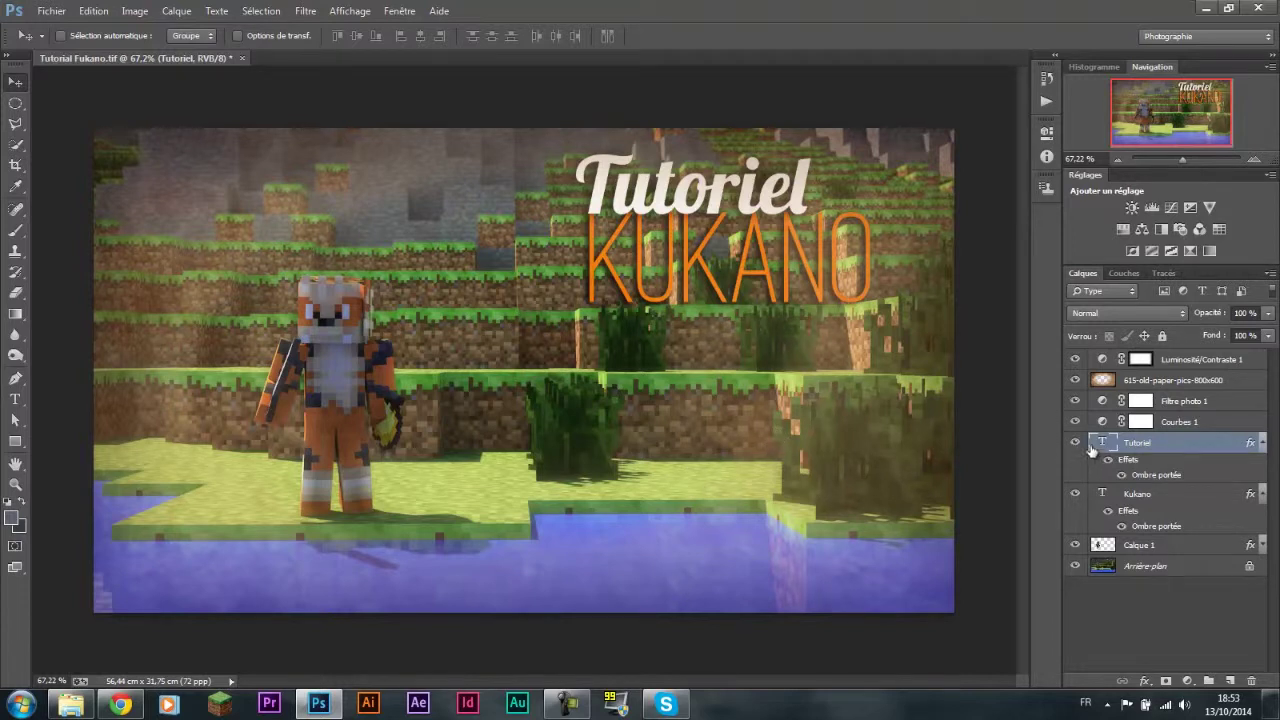
Step: Move the Tutoriel and KUKANO layers together to the bottom-right corner over the water
left_click(1138, 495, "shift")
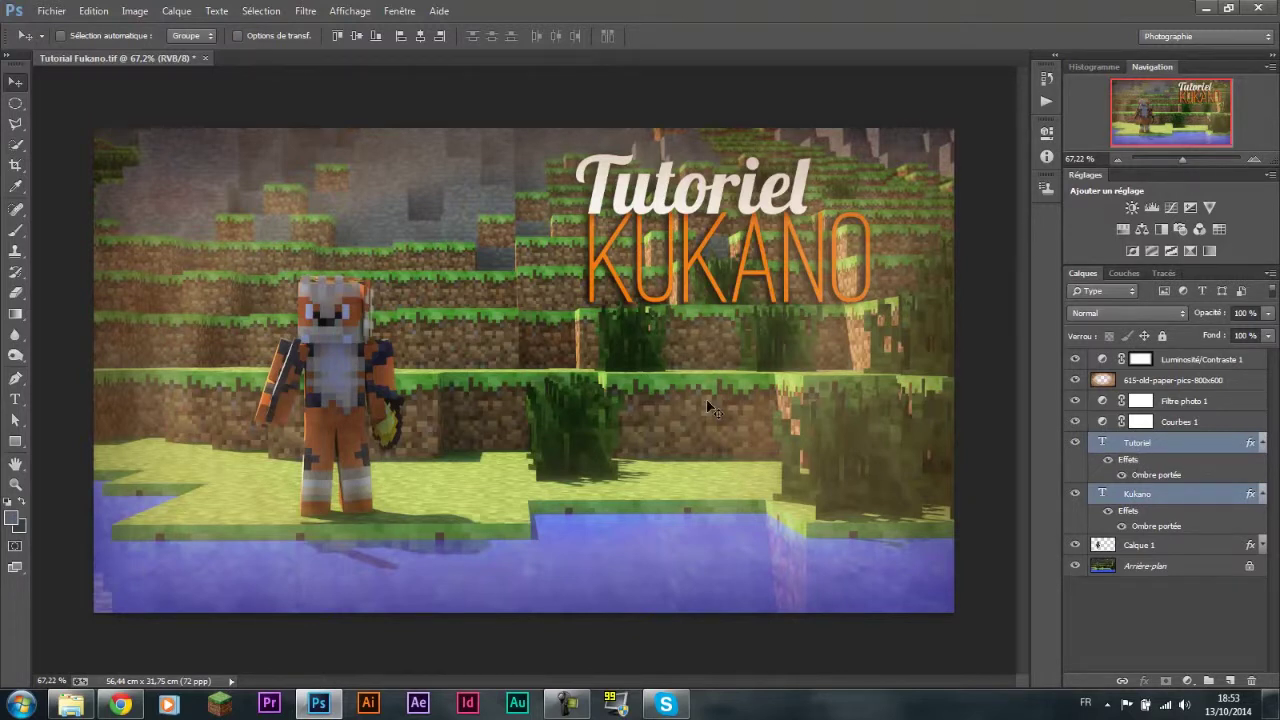
key("ctrl+t")
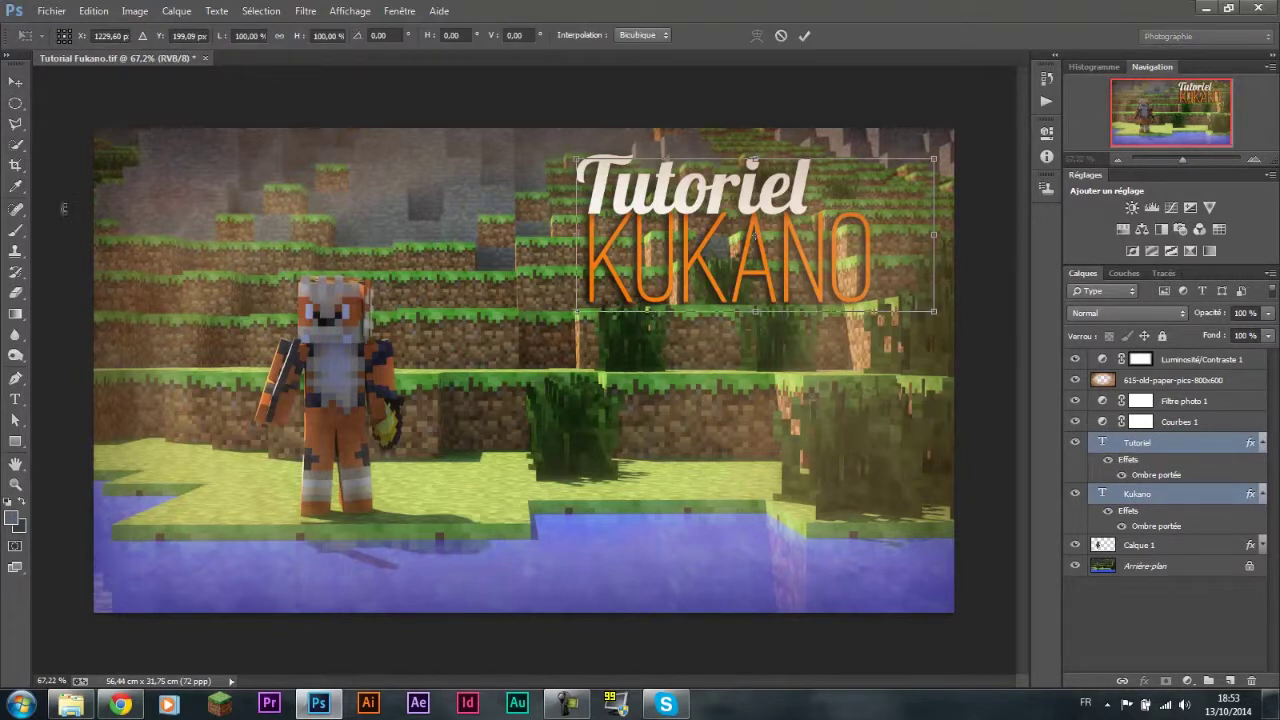
key("Return")
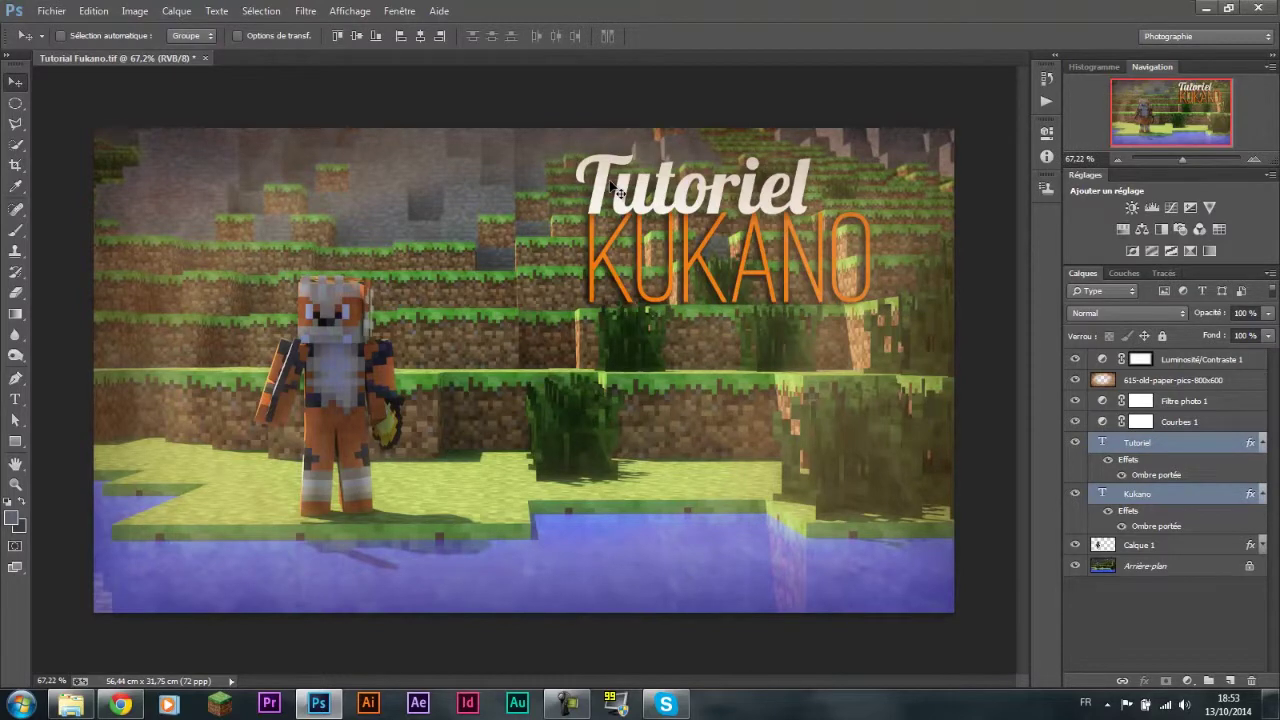
key("ctrl+t")
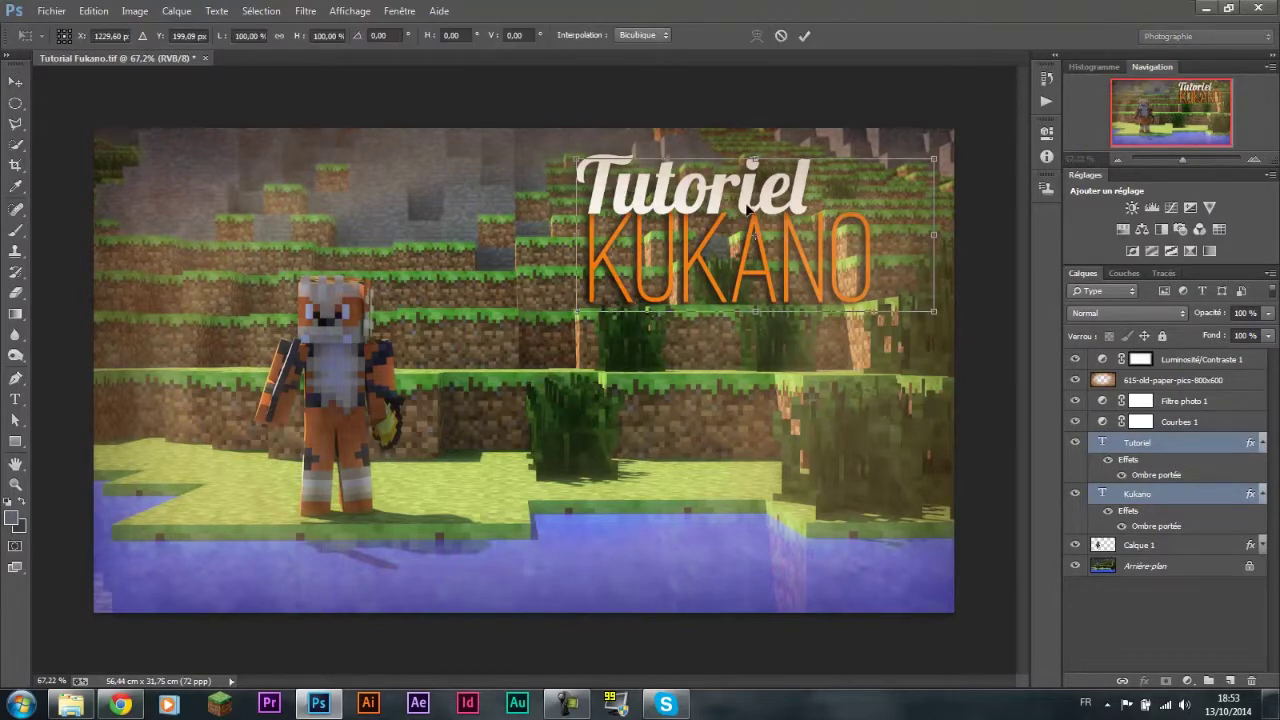
mouse_move(748, 209)
left_mouse_down()
mouse_move(726, 204)
mouse_move(756, 476)
mouse_move(768, 483)
left_mouse_up()
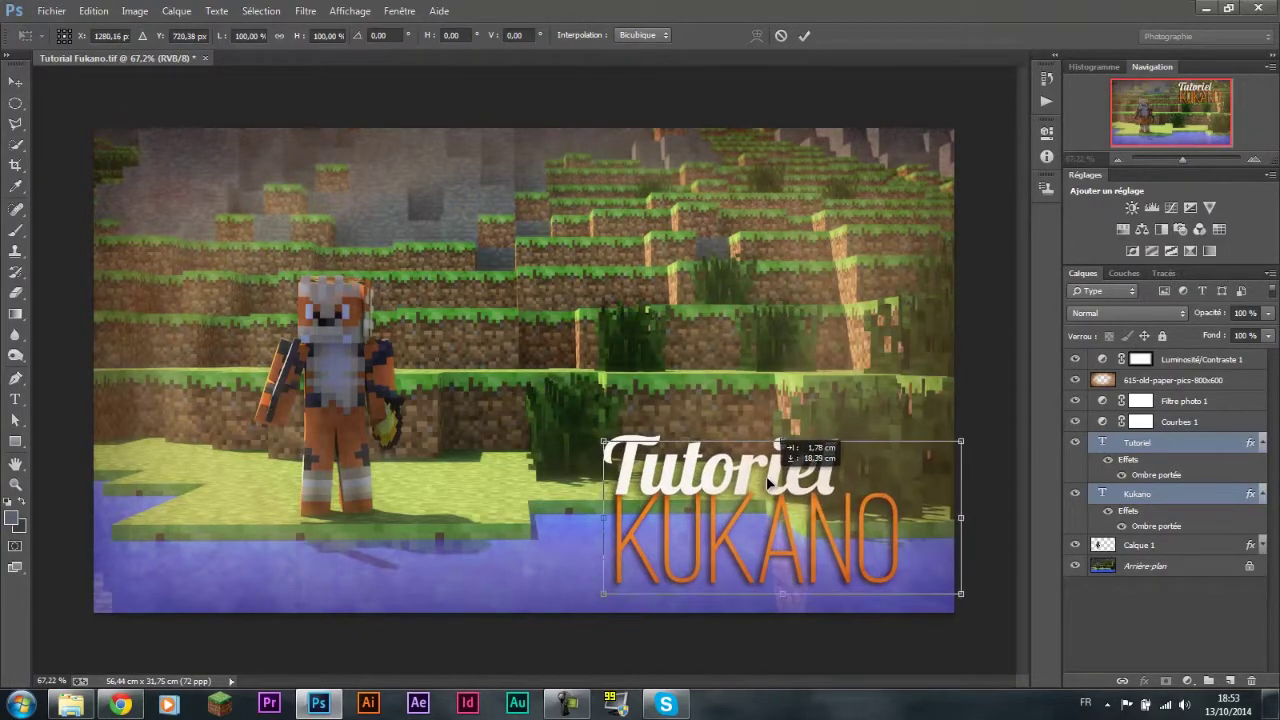
left_click_drag(768, 483, 790, 489)
key("Return")
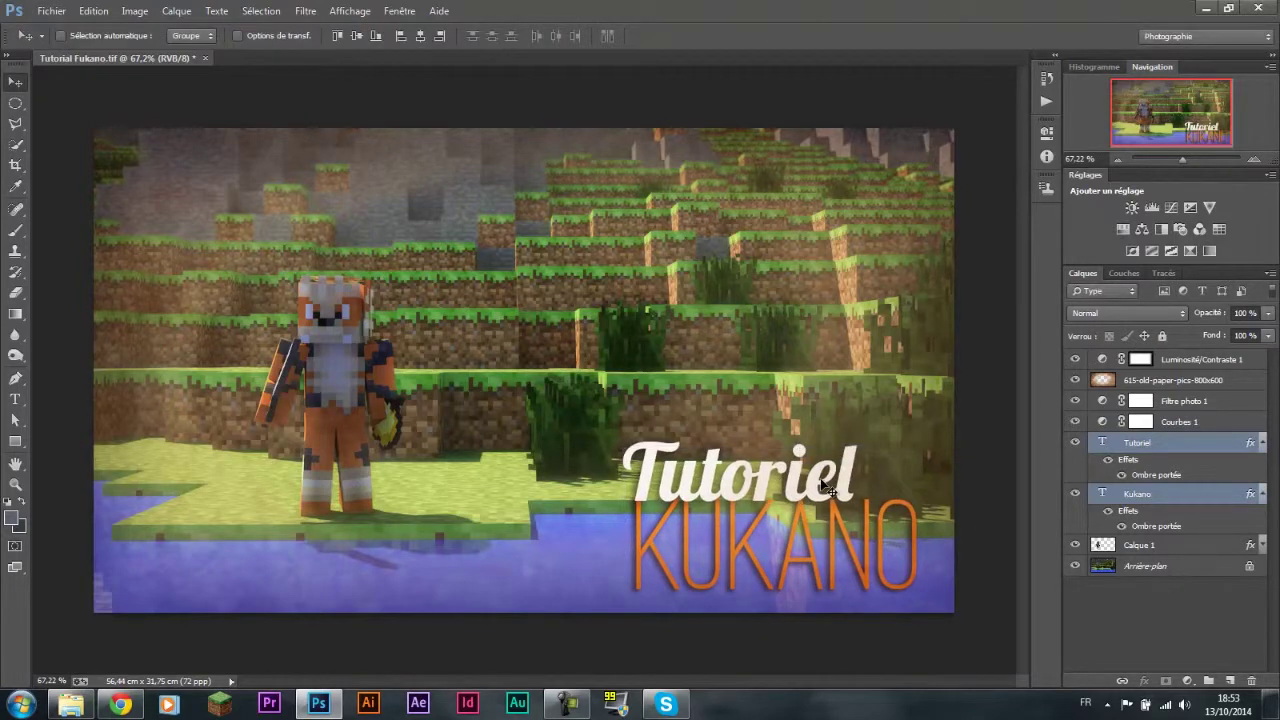
scroll(528, 440, "down", 3)
scroll(528, 440, "down", 2)
scroll(528, 440, "down", 2)
scroll(579, 531, "up", 2)
scroll(564, 477, "up", 3)
scroll(540, 440, "up", 1)
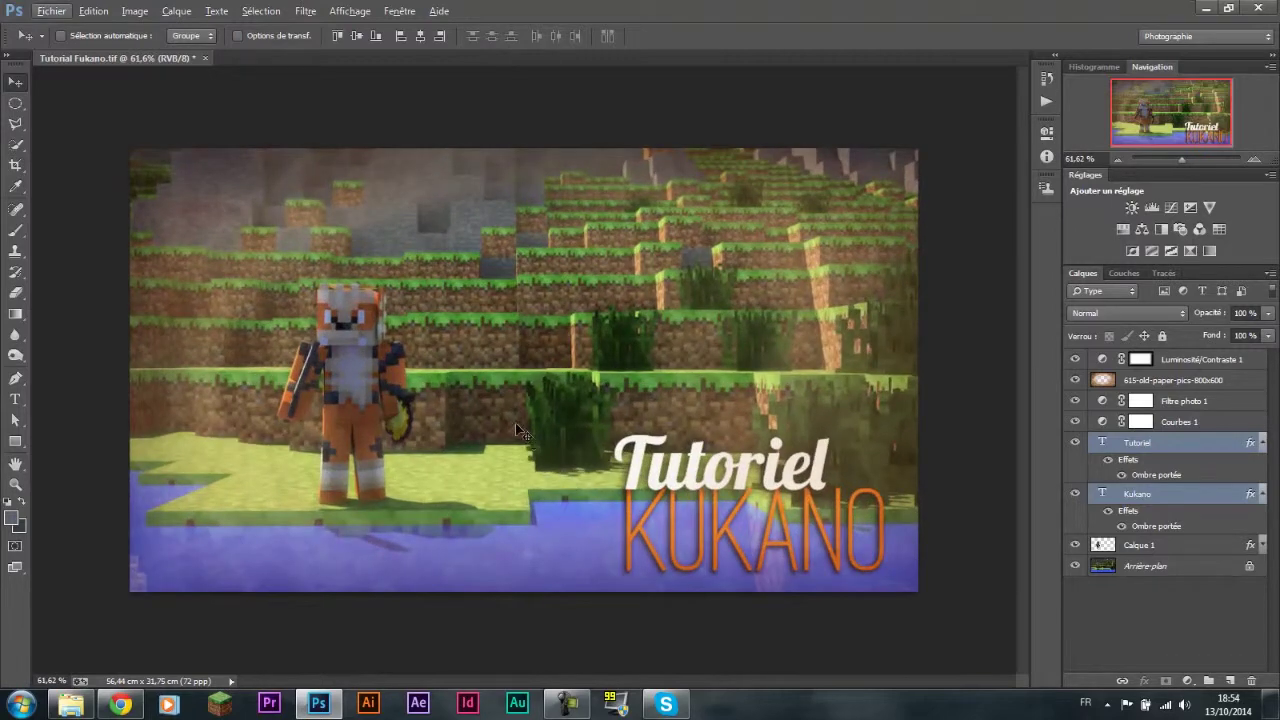
scroll(511, 414, "down", 1)
scroll(511, 414, "down", 2)
scroll(511, 414, "up", 1)
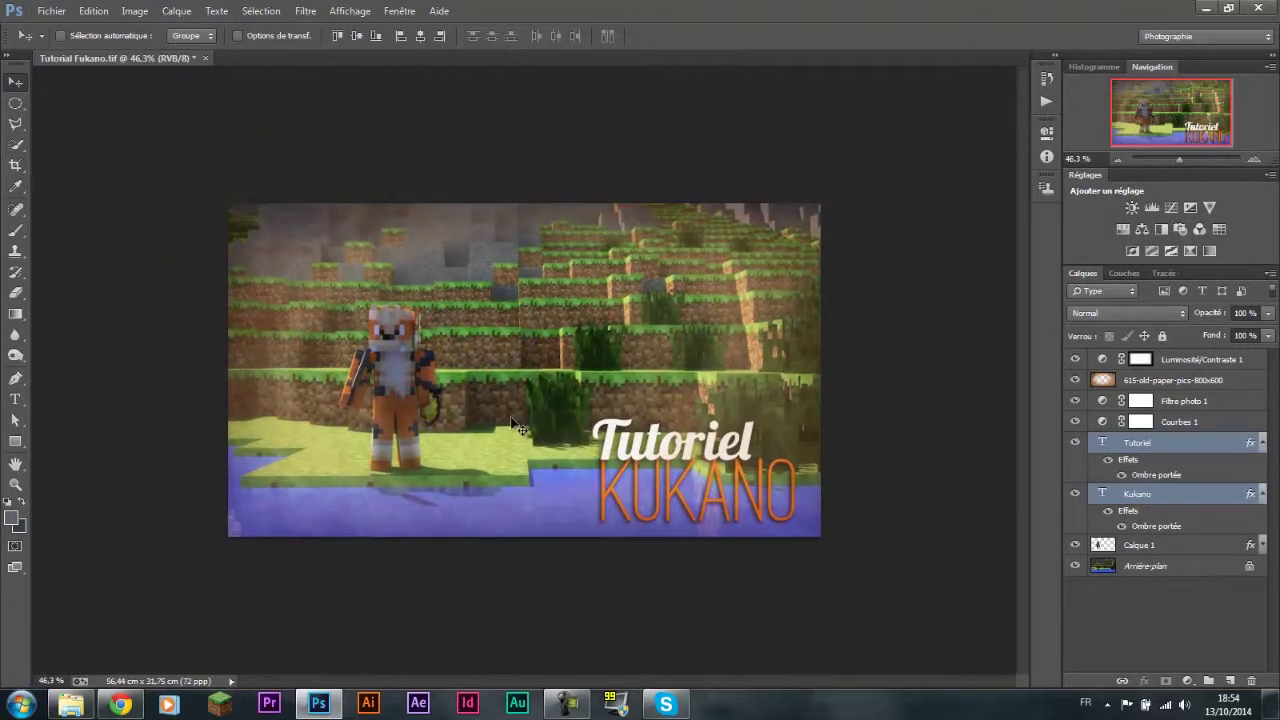
Step: Set the 615-old-paper-pics-800x600 texture layer's opacity to 32%
left_click(1165, 381)
left_click(1268, 314)
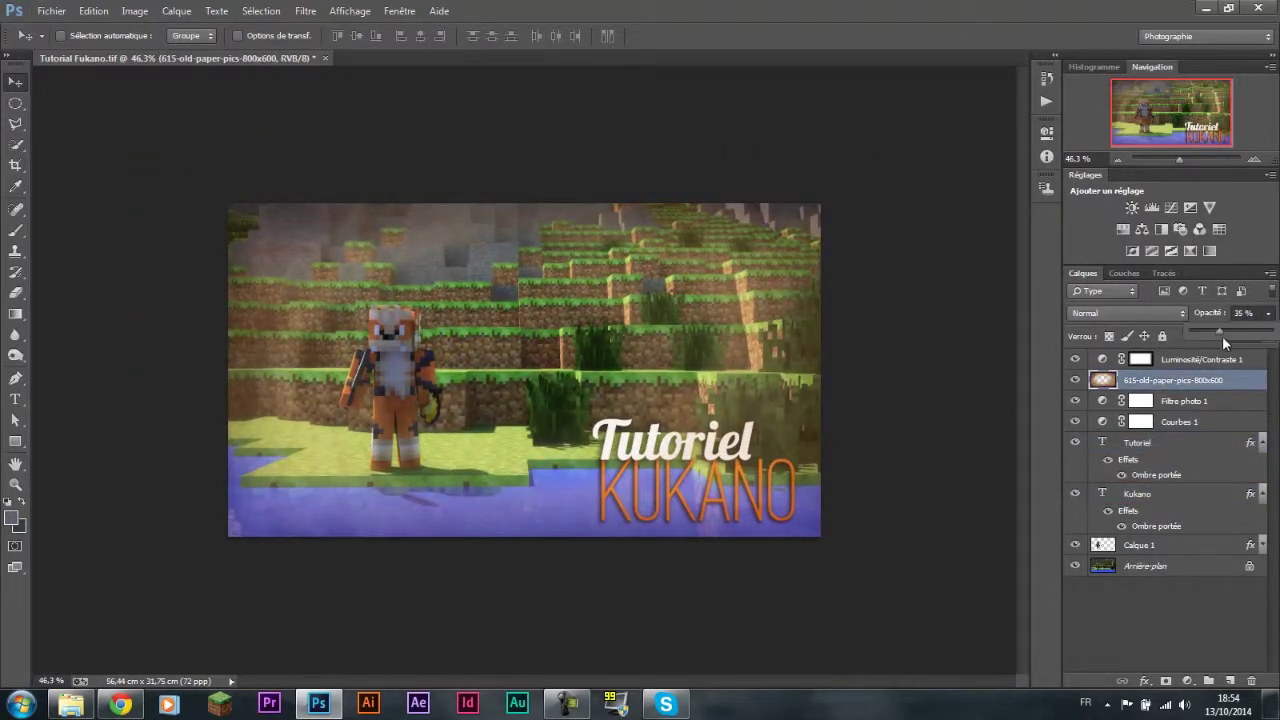
left_click_drag(1213, 332, 1228, 331)
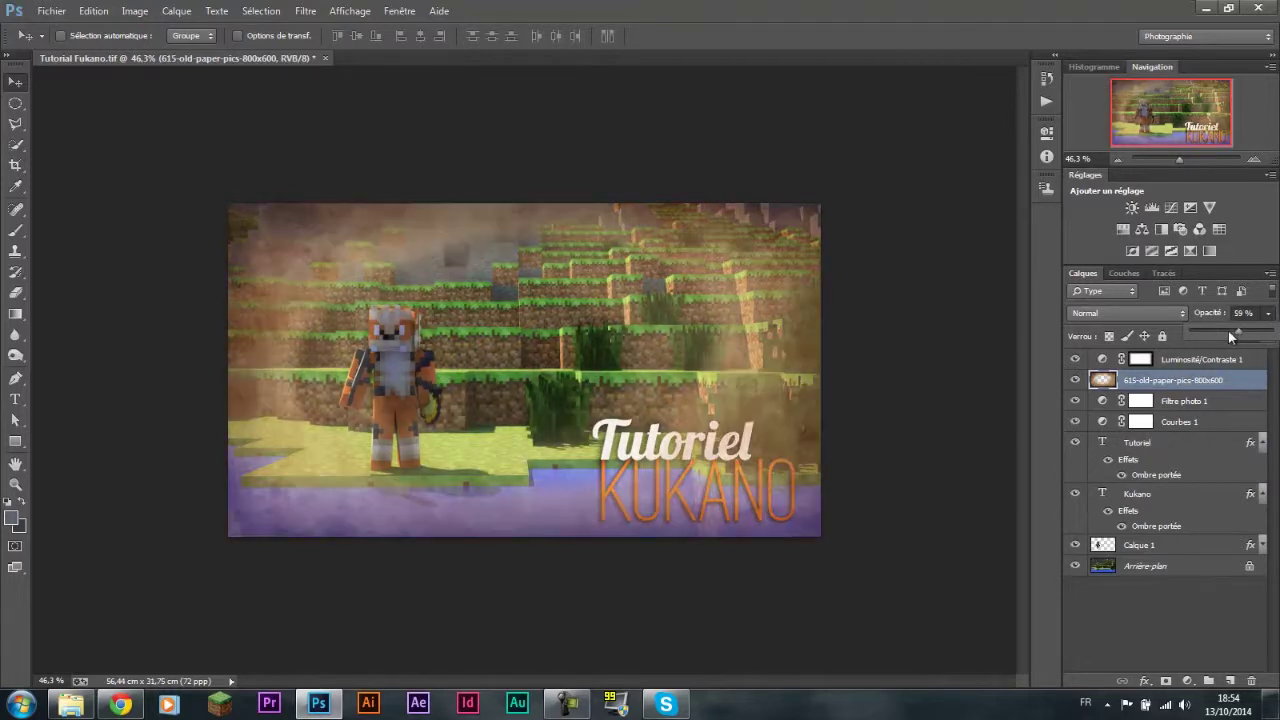
left_click_drag(1220, 325, 1201, 337)
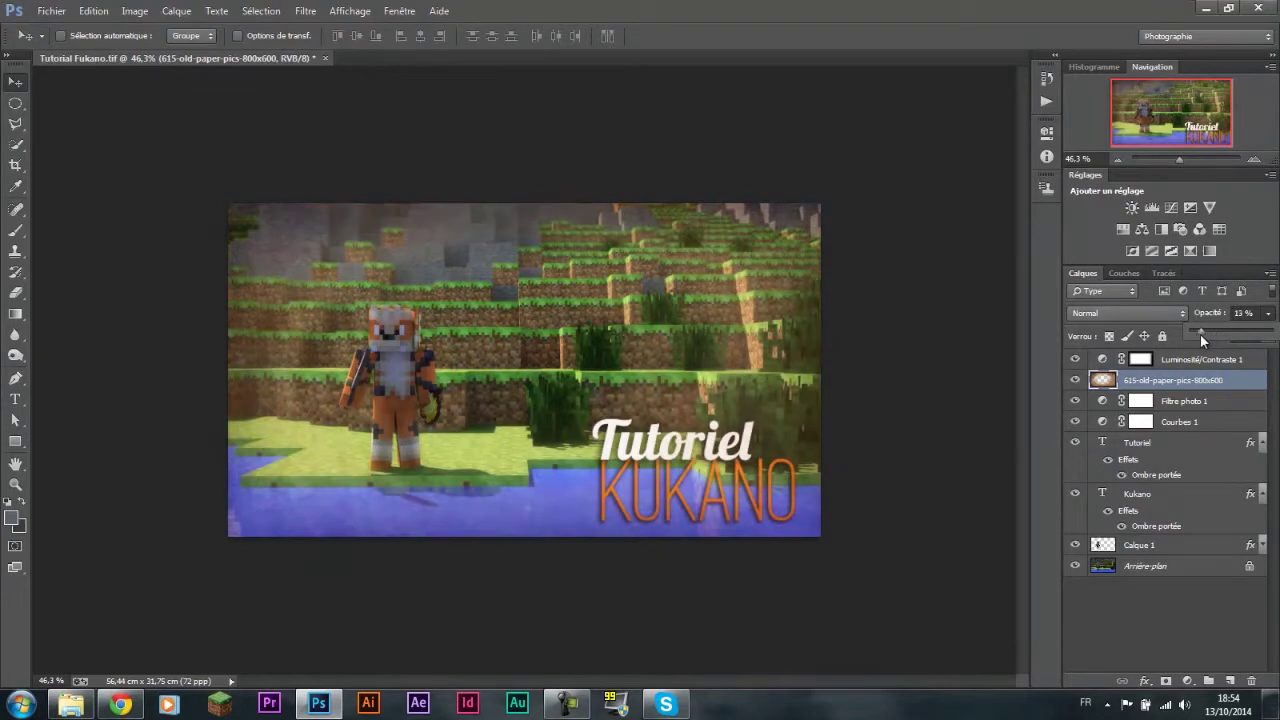
left_click_drag(1208, 335, 1216, 341)
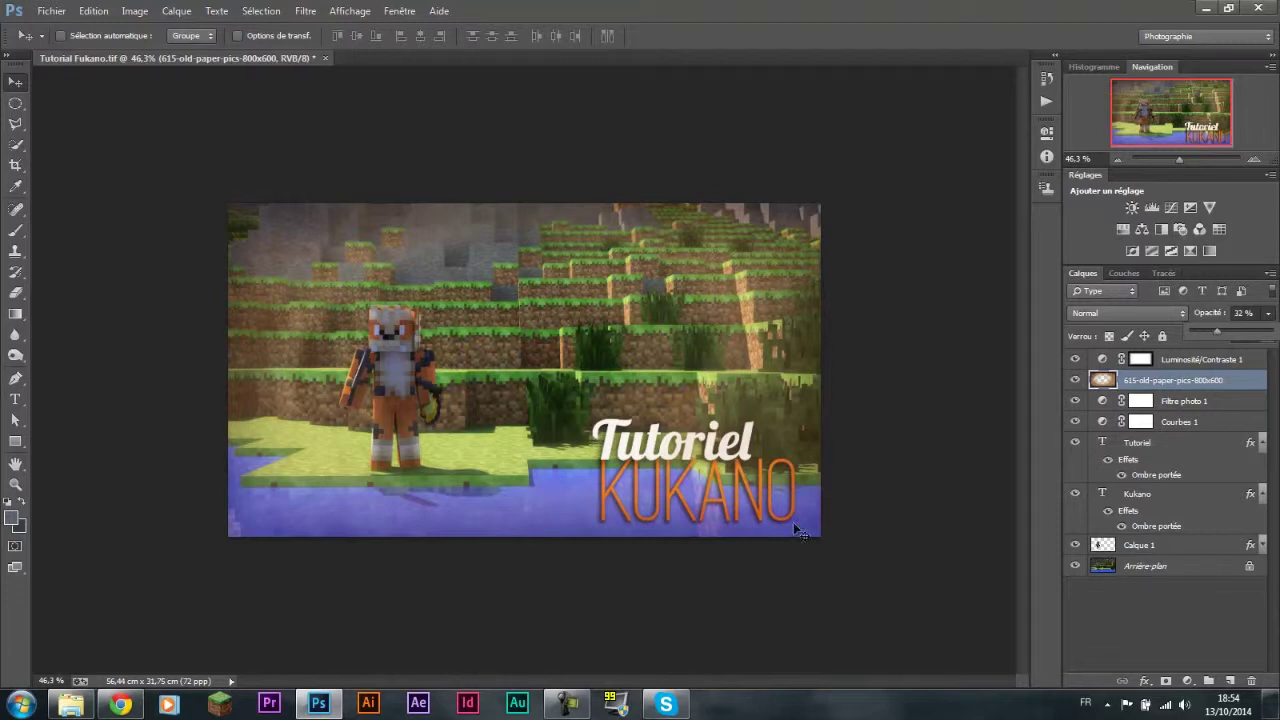
left_click(1140, 442)
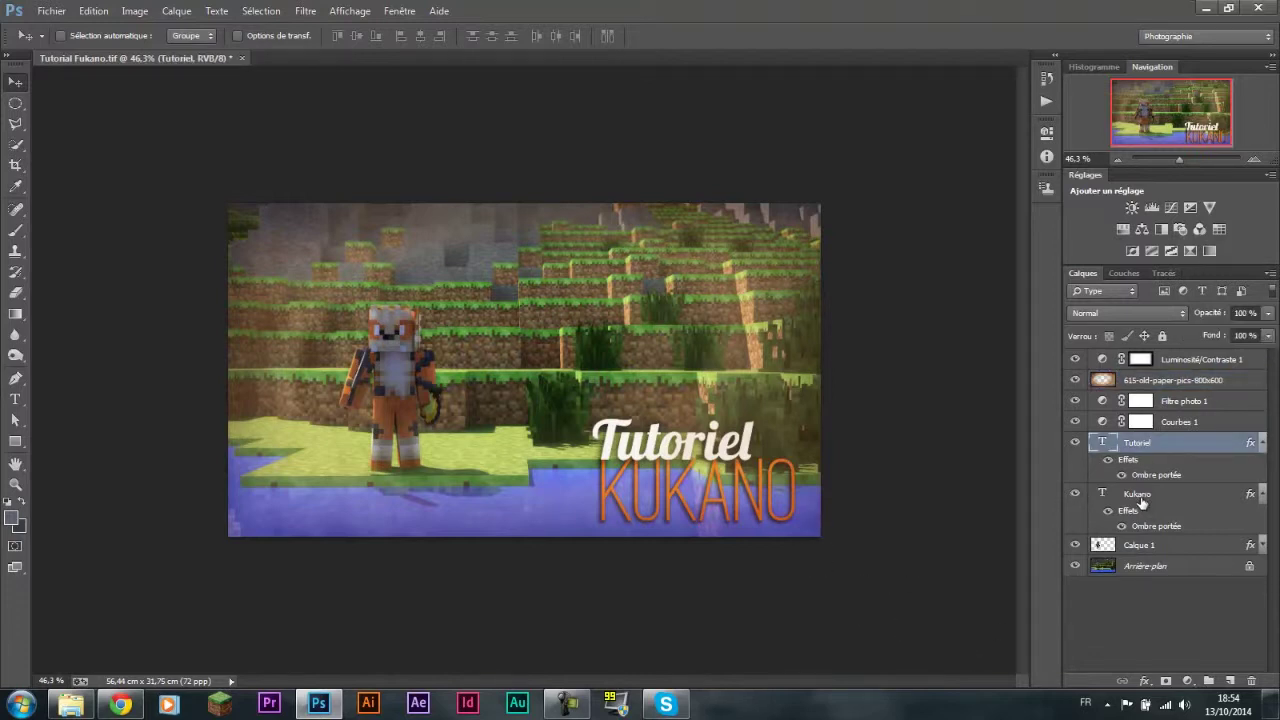
Step: Move Tutoriel and Kukano above Filtre photo 1, just below the paper texture, and collapse their effects
left_click(1141, 503, "shift")
mouse_move(1141, 503)
left_mouse_down()
mouse_move(1140, 352)
mouse_move(1124, 500)
left_mouse_up()
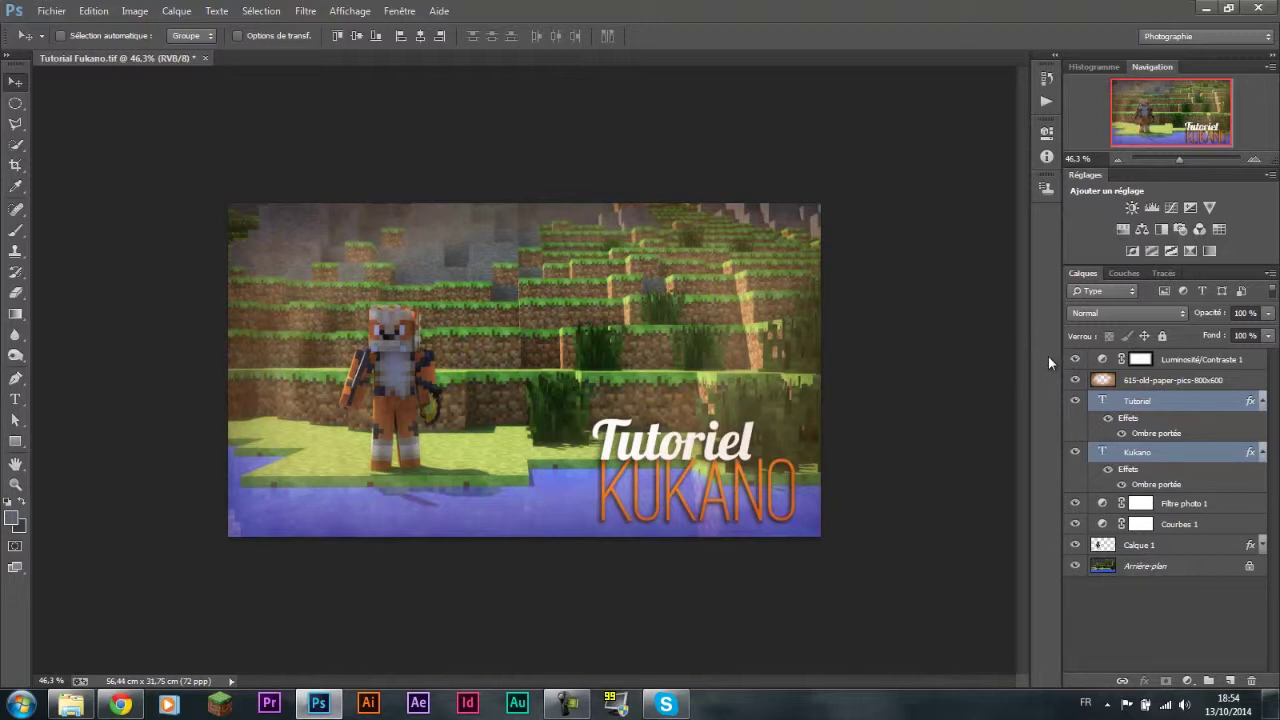
left_click(1114, 615)
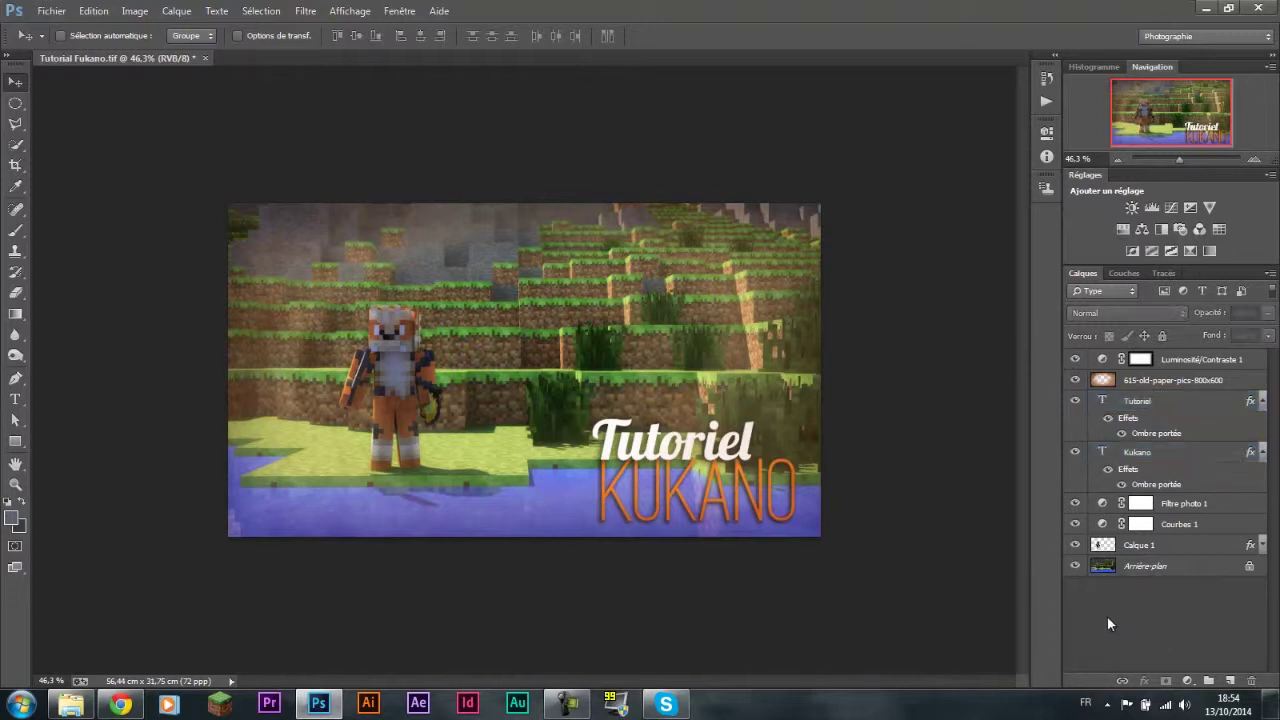
left_click(1262, 453)
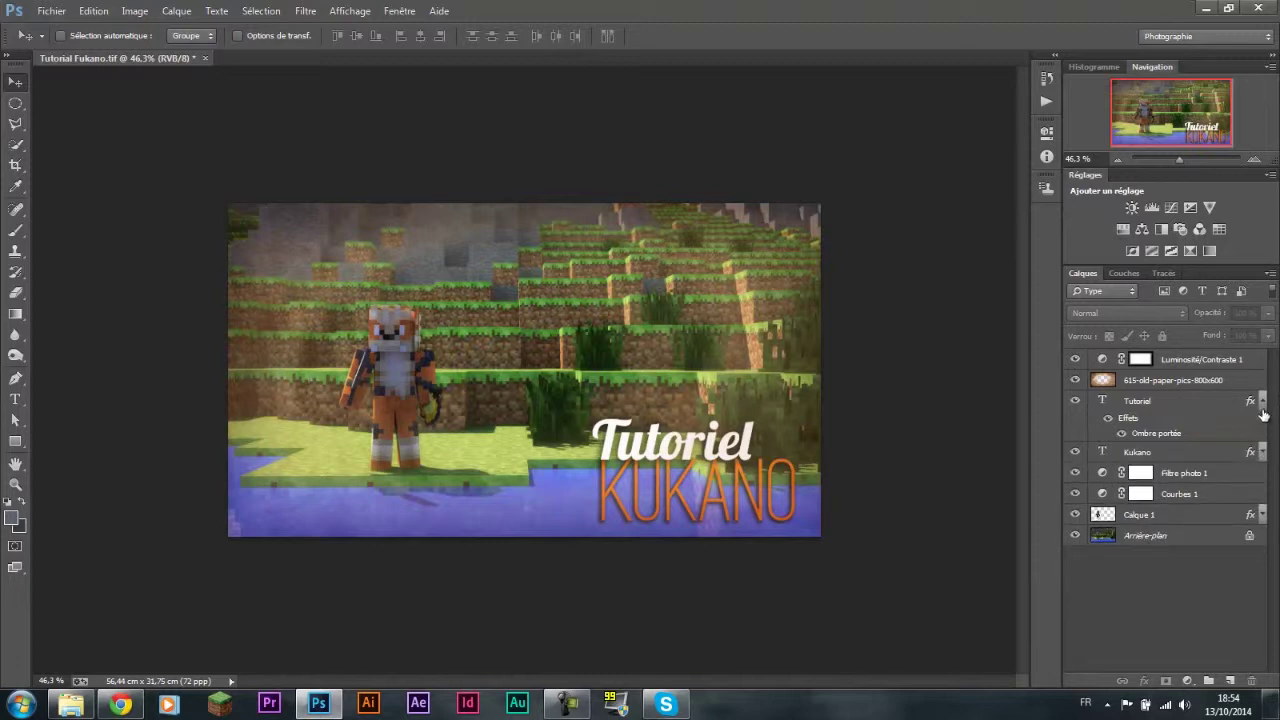
left_click(1262, 401)
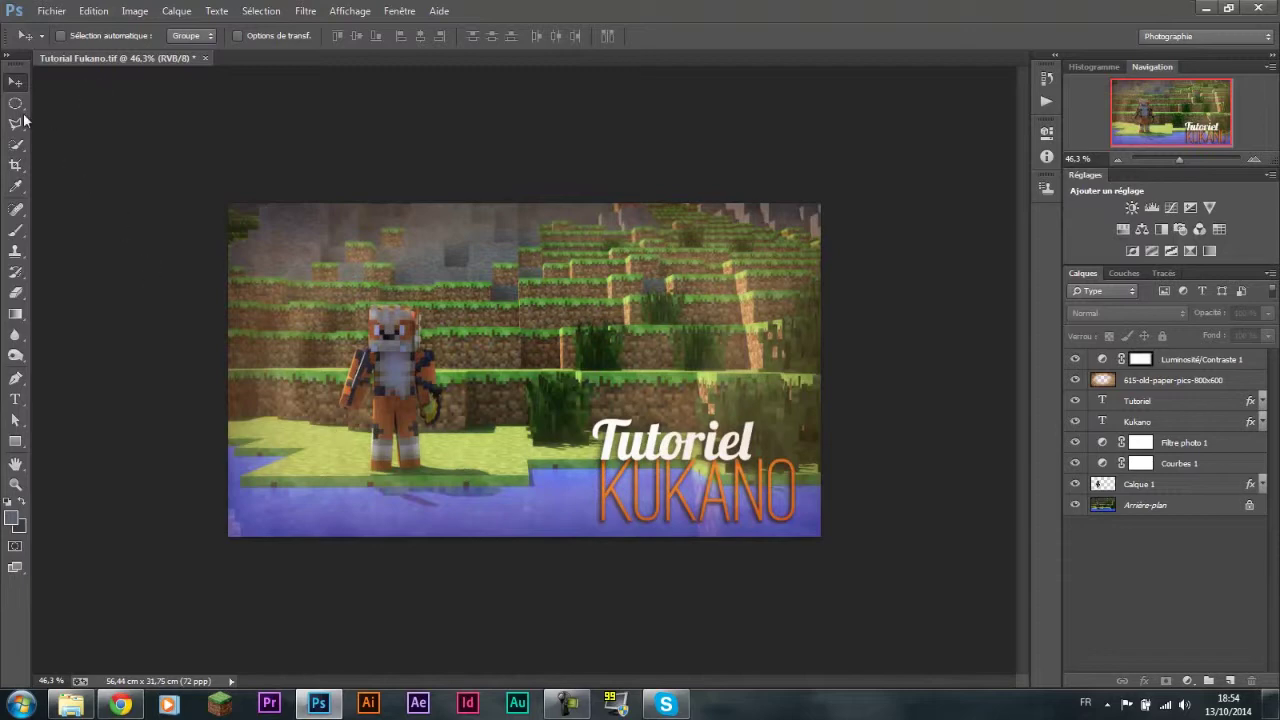
Step: Save the thumbnail to the desktop as Tutorial Fukano.jpg at JPEG quality 12 (Maximum)
left_click(45, 14)
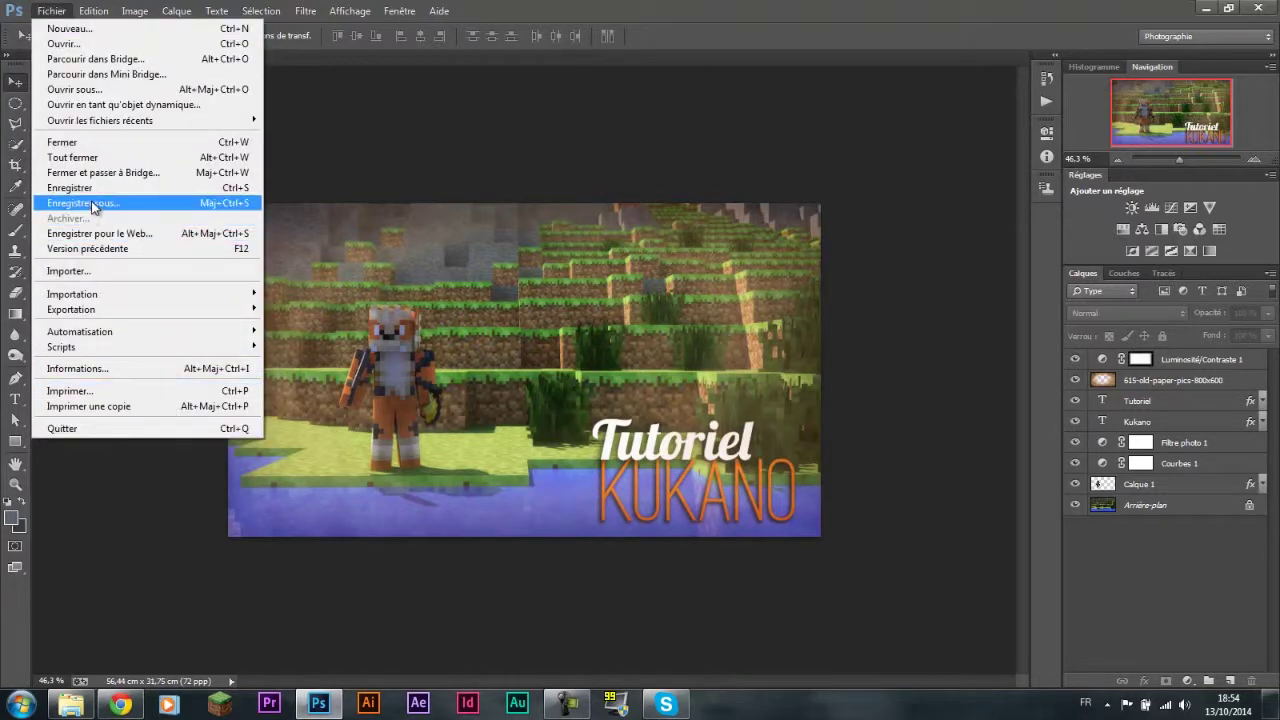
left_click(95, 205)
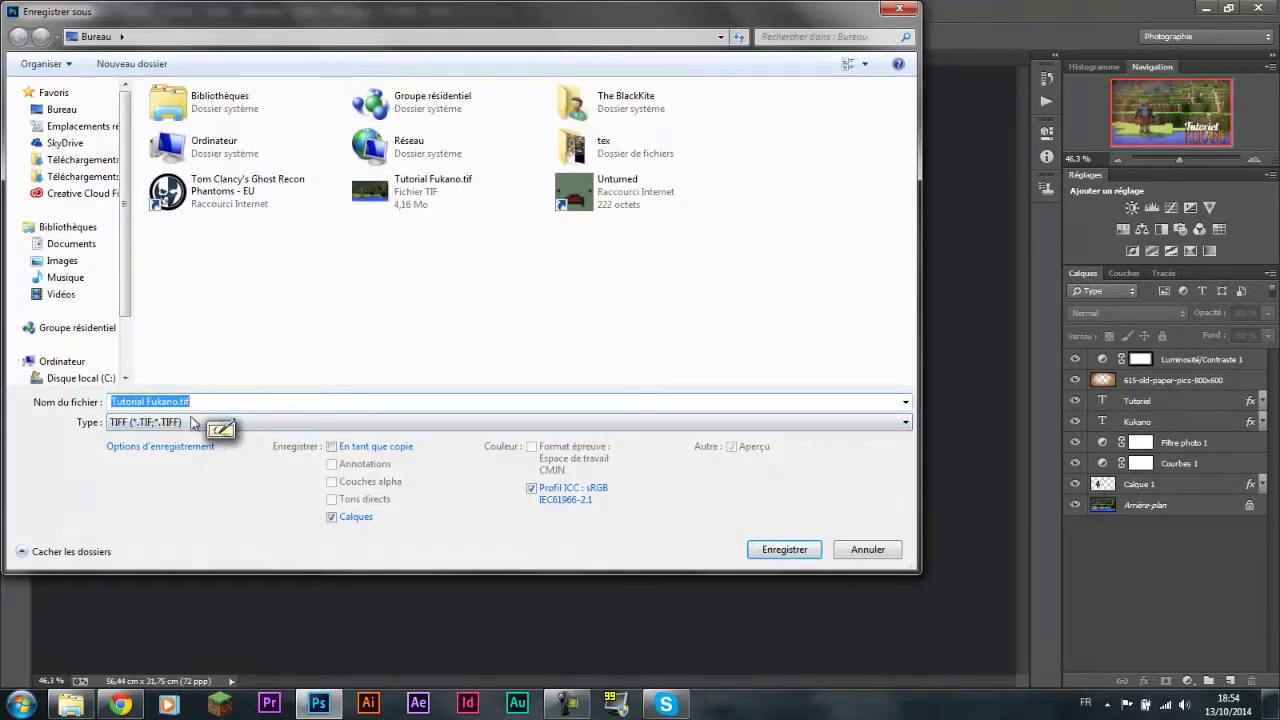
left_click(147, 424)
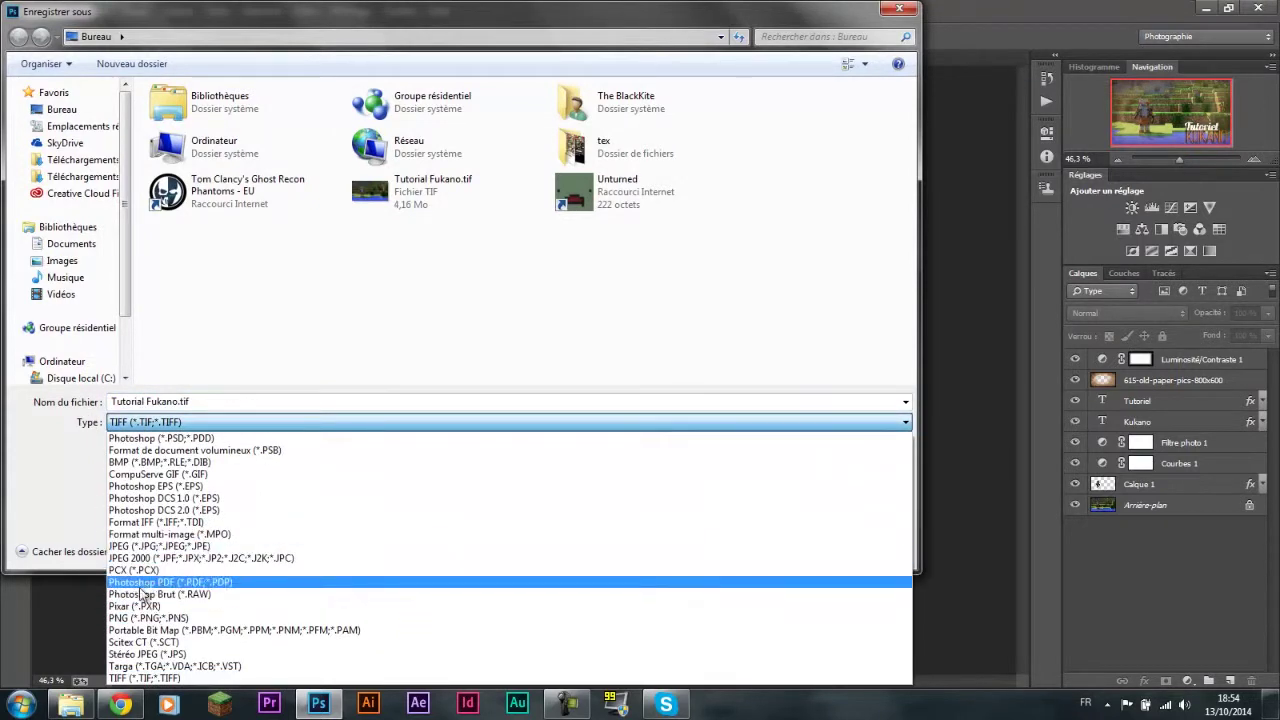
left_click(145, 546)
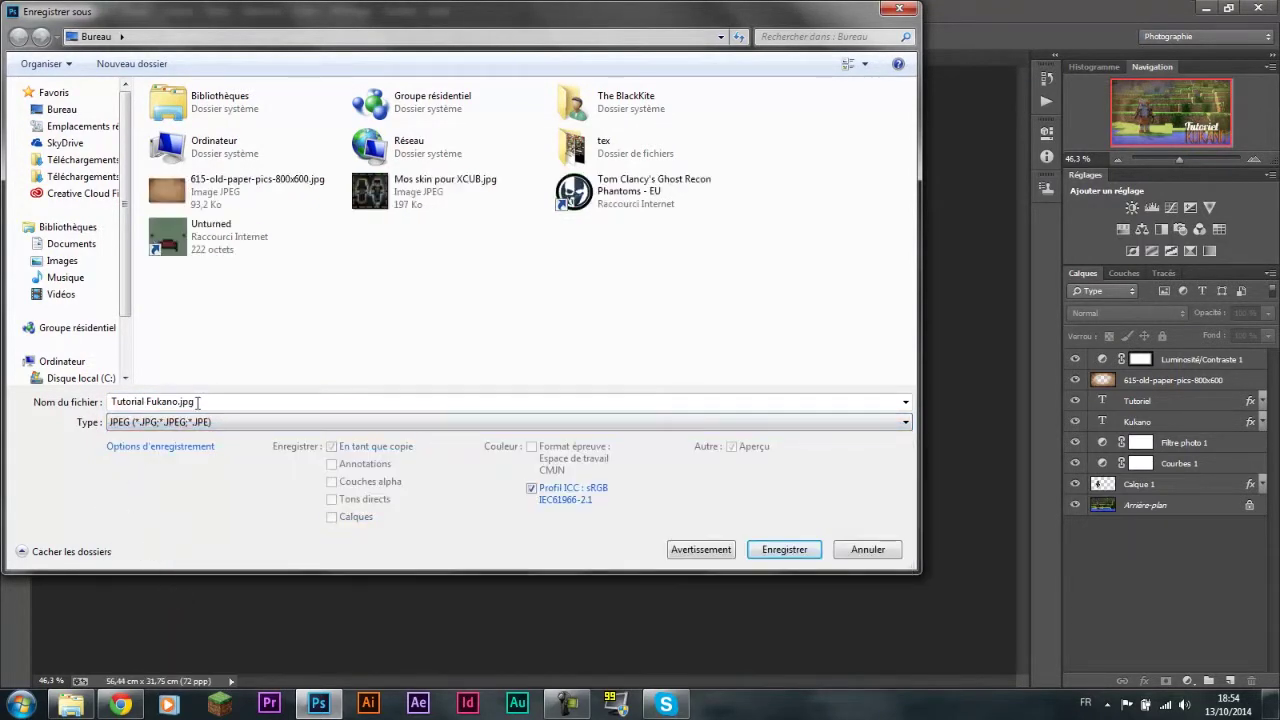
left_click(780, 550)
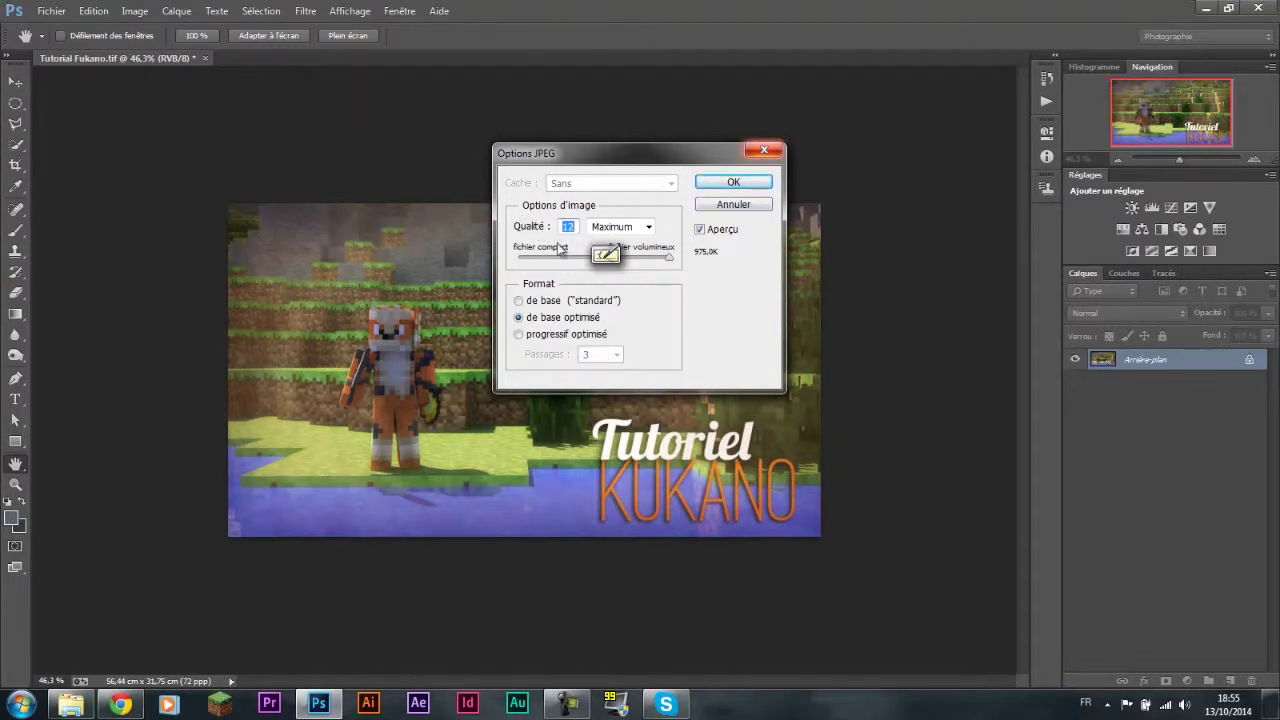
left_click(730, 181)
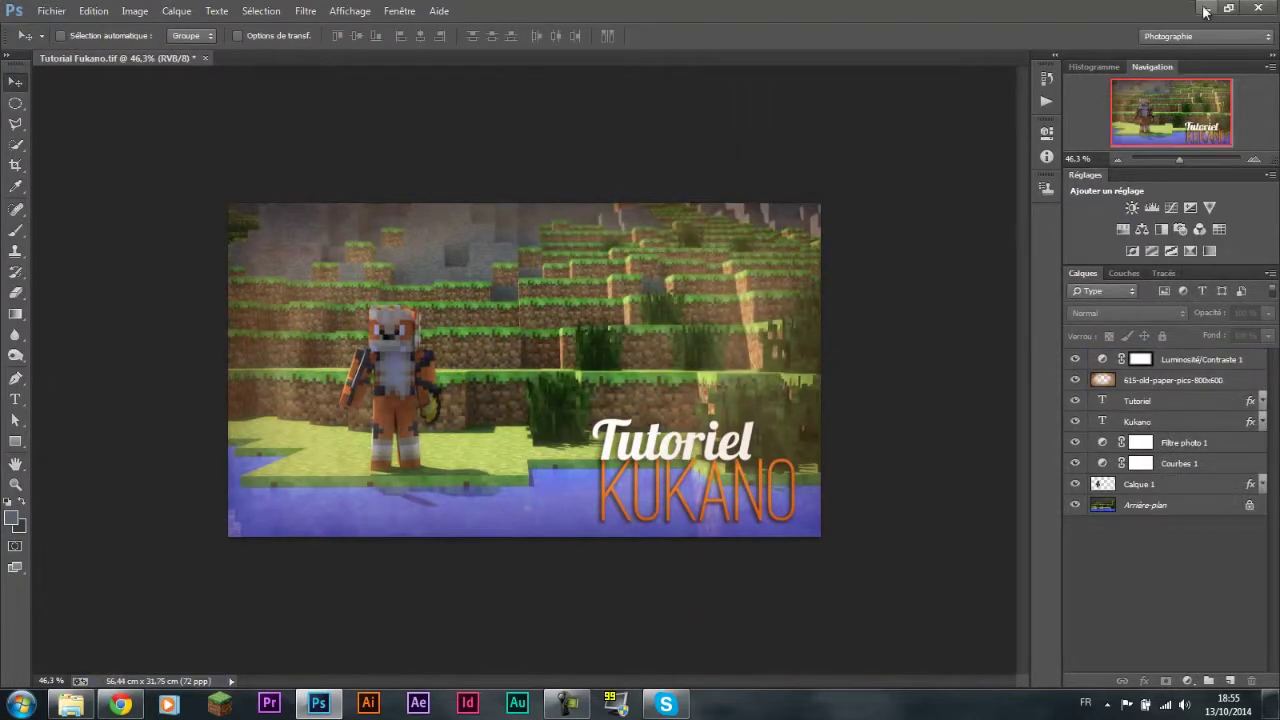
Step: Move the Tutorial Fukano.jpg icon to the top centre and set it as the desktop wallpaper
left_click(1205, 9)
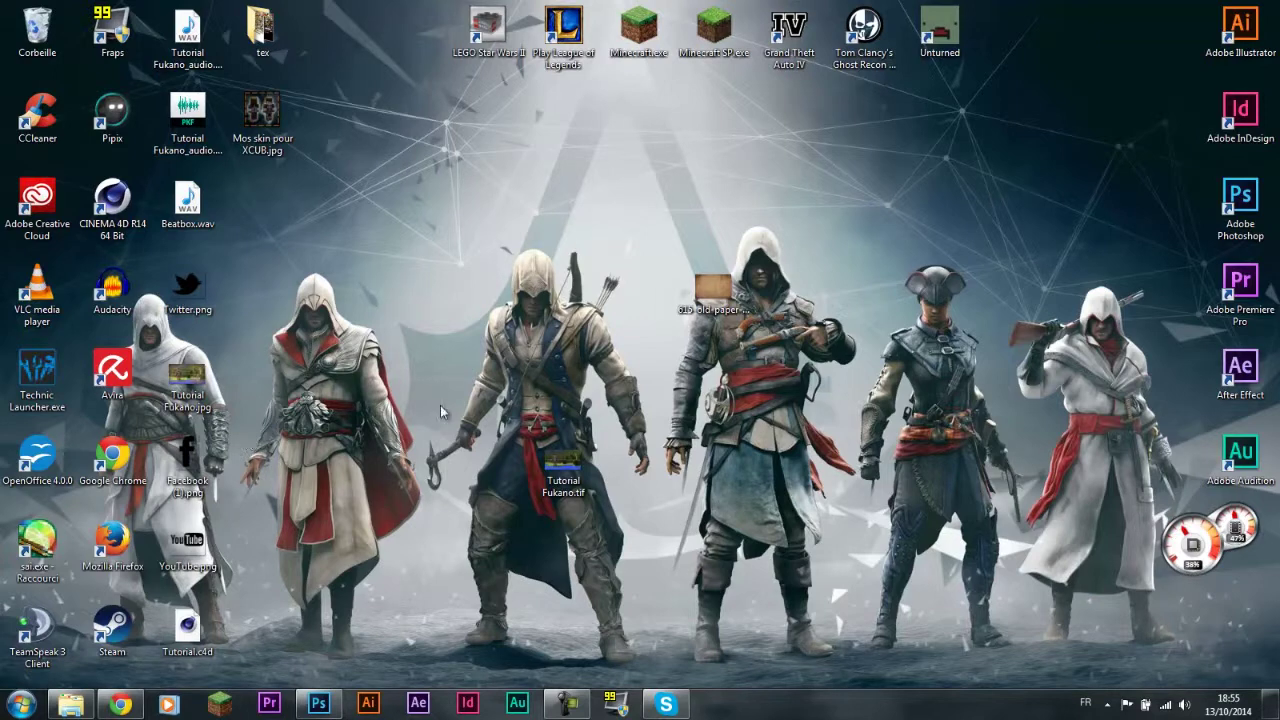
left_click_drag(187, 380, 492, 210)
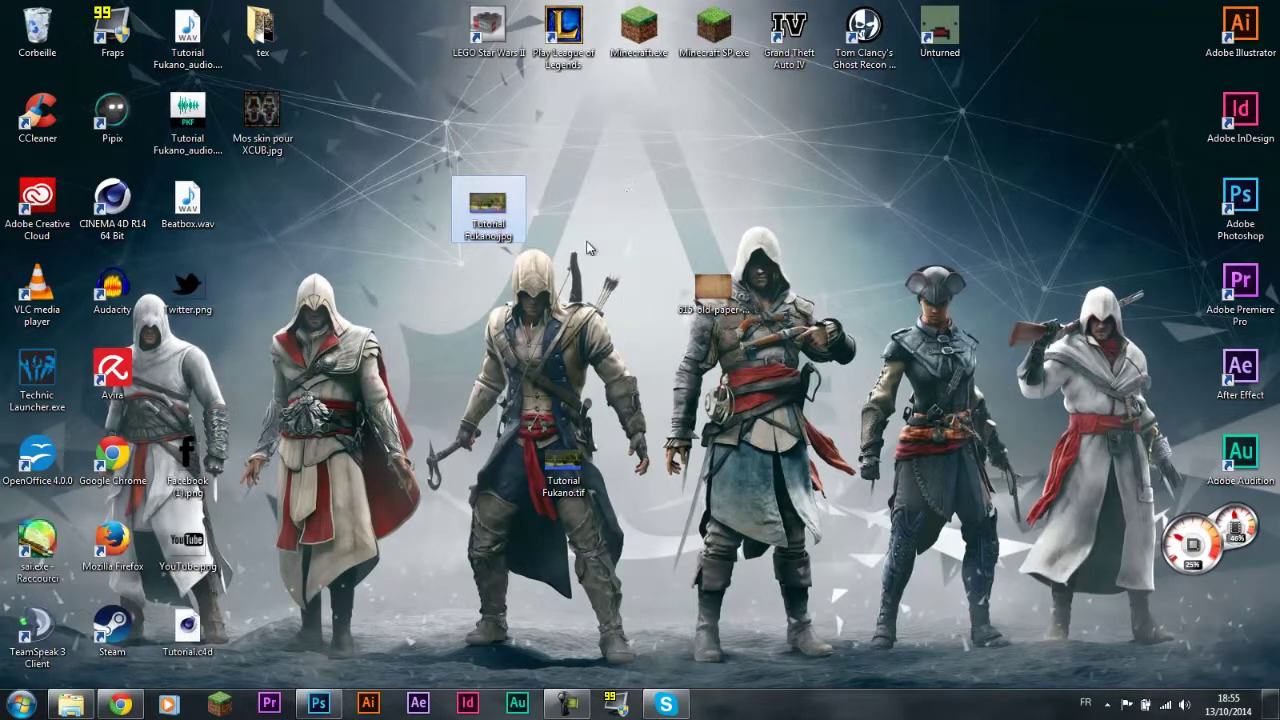
left_click_drag(488, 208, 493, 218)
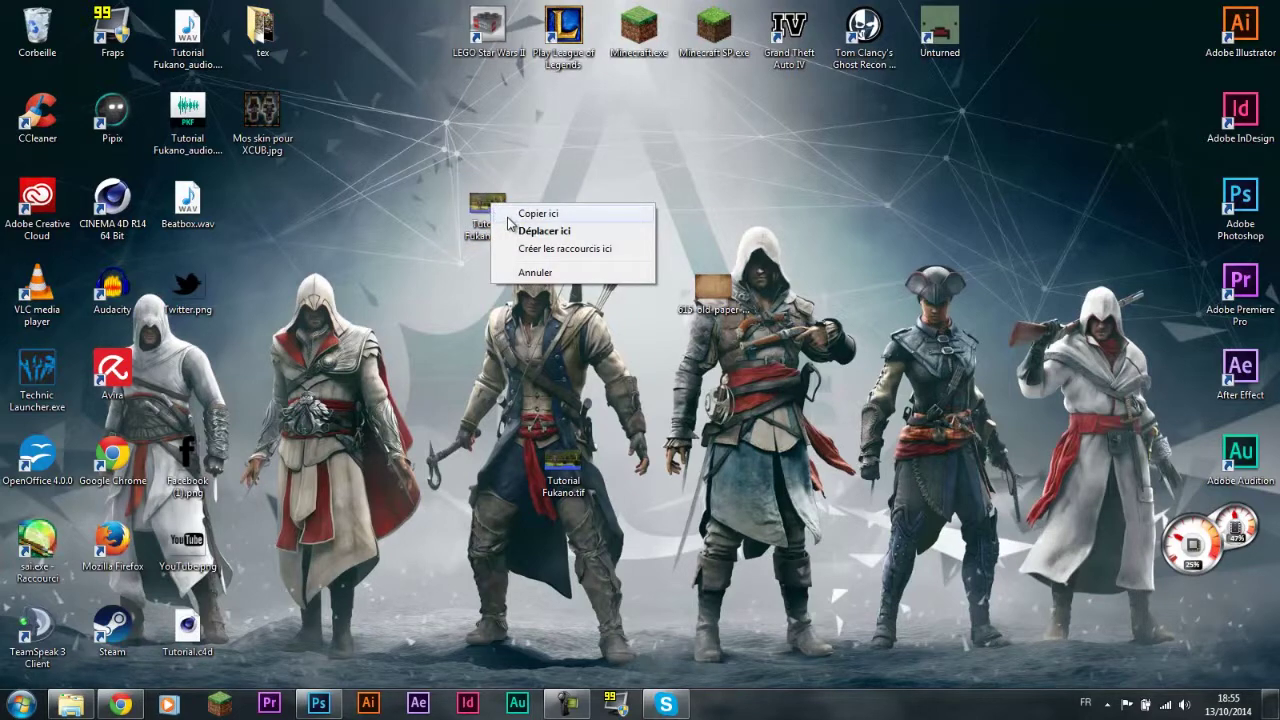
left_click(512, 230)
right_click(487, 222)
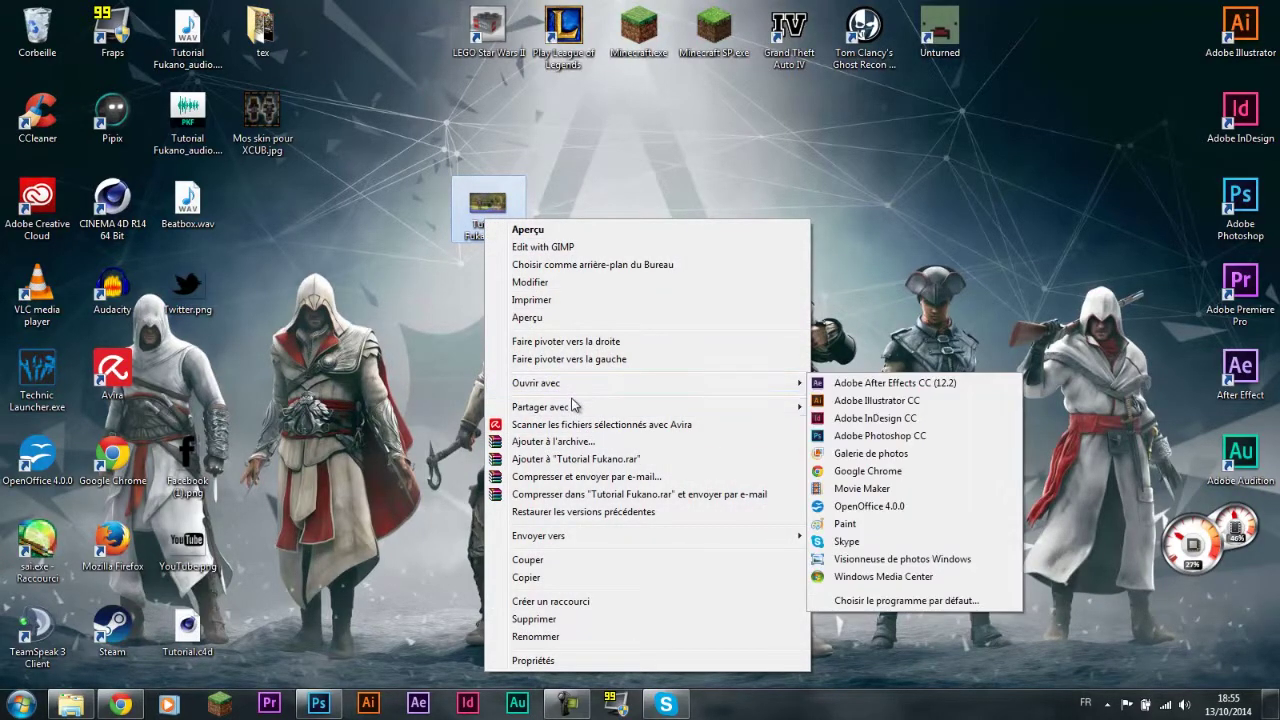
left_click(585, 268)
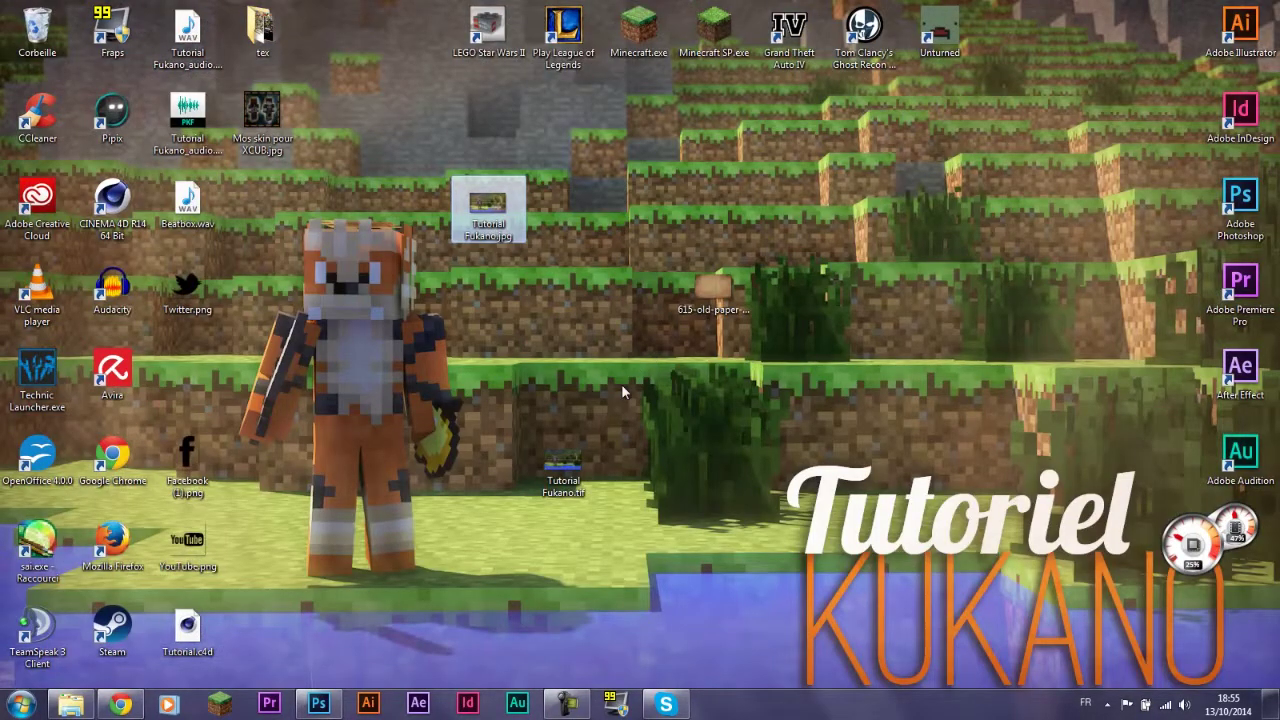
Step: Rearrange the desktop icons, moving the old-paper image and Tutorial Fukano.tif to the top right
left_click(518, 292)
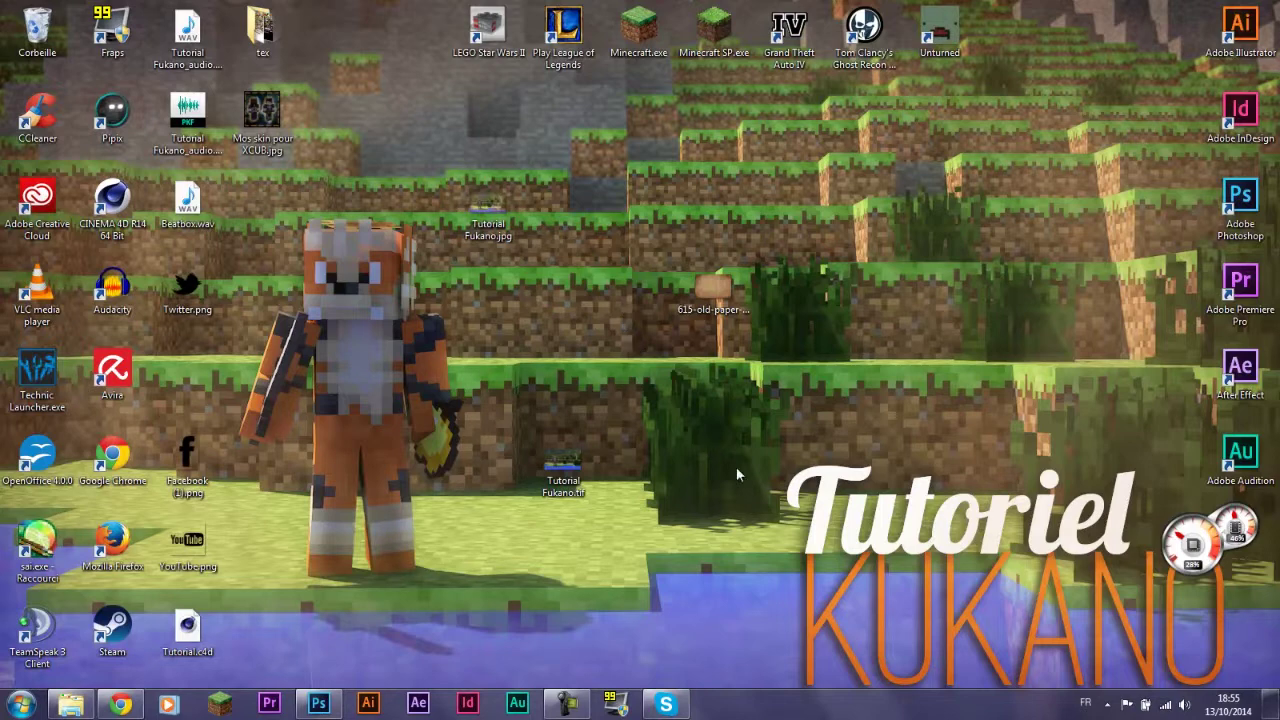
left_click_drag(731, 468, 414, 188)
mouse_move(484, 215)
left_mouse_down()
mouse_move(390, 229)
mouse_move(195, 375)
left_mouse_up()
left_click(363, 422)
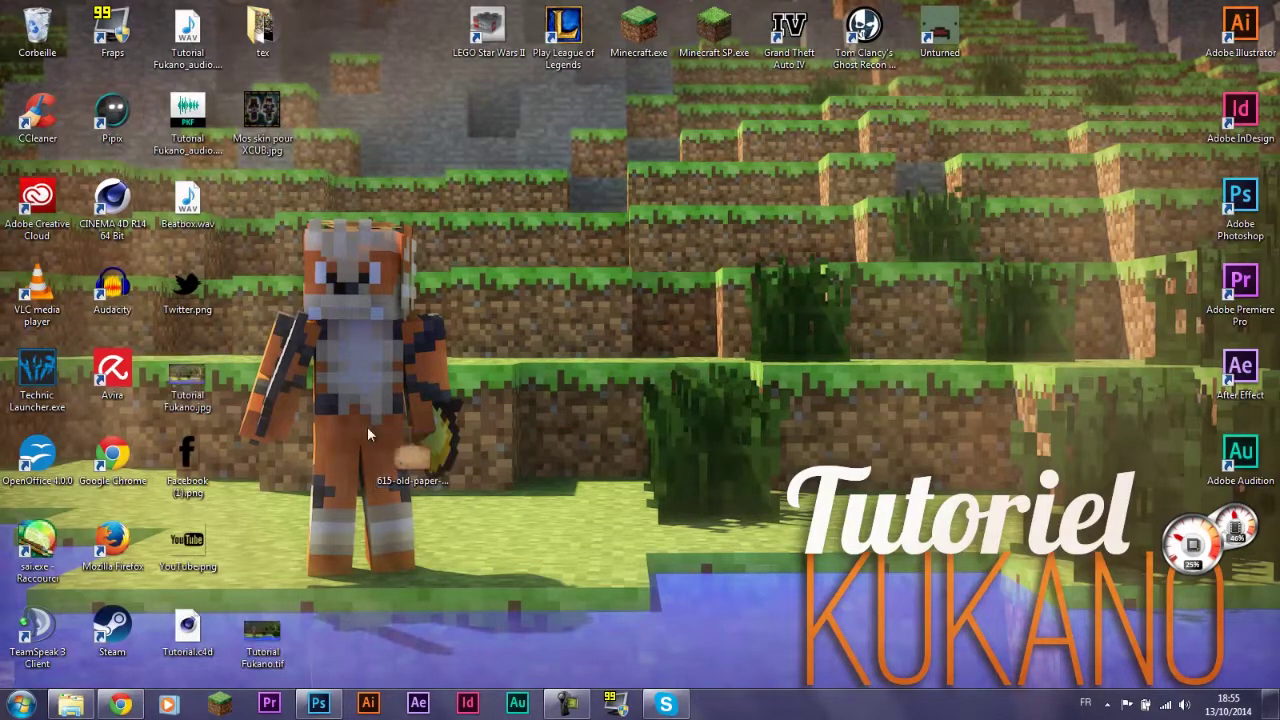
left_click_drag(410, 458, 1013, 206)
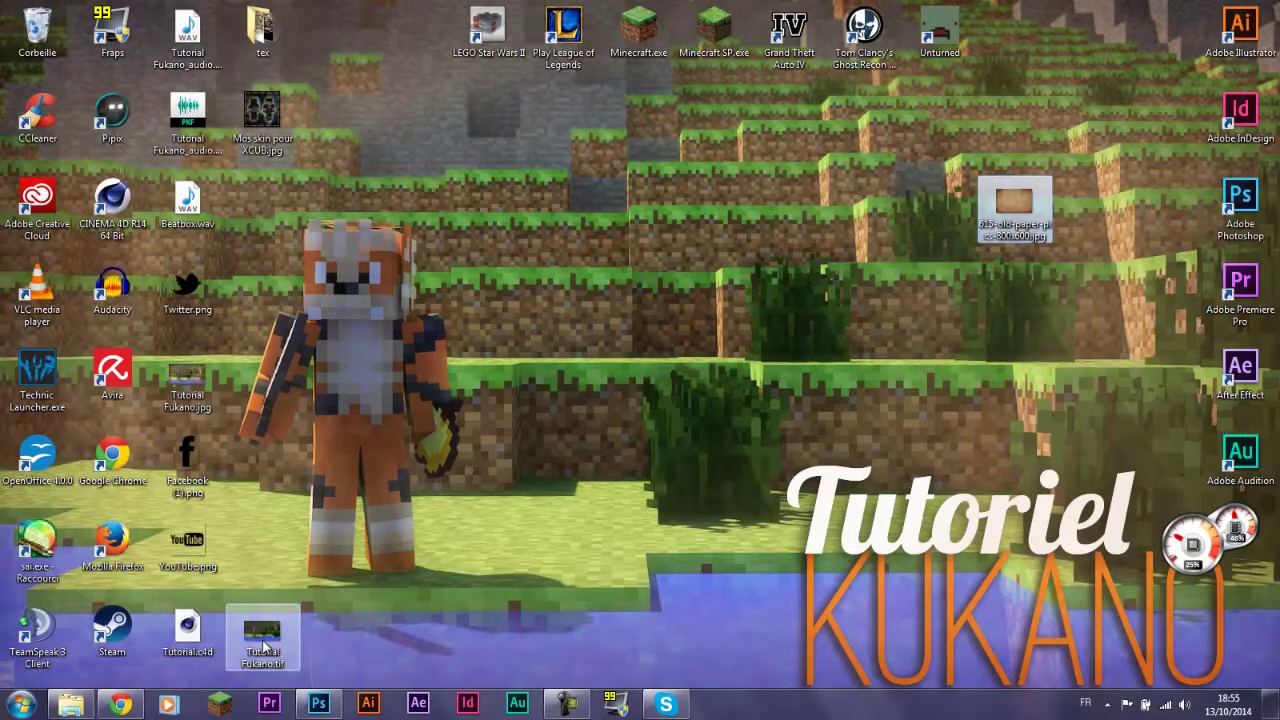
left_click_drag(262, 640, 1014, 292)
mouse_move(1126, 334)
left_mouse_down()
mouse_move(1020, 204)
mouse_move(1096, 36)
left_mouse_up()
left_click(920, 202)
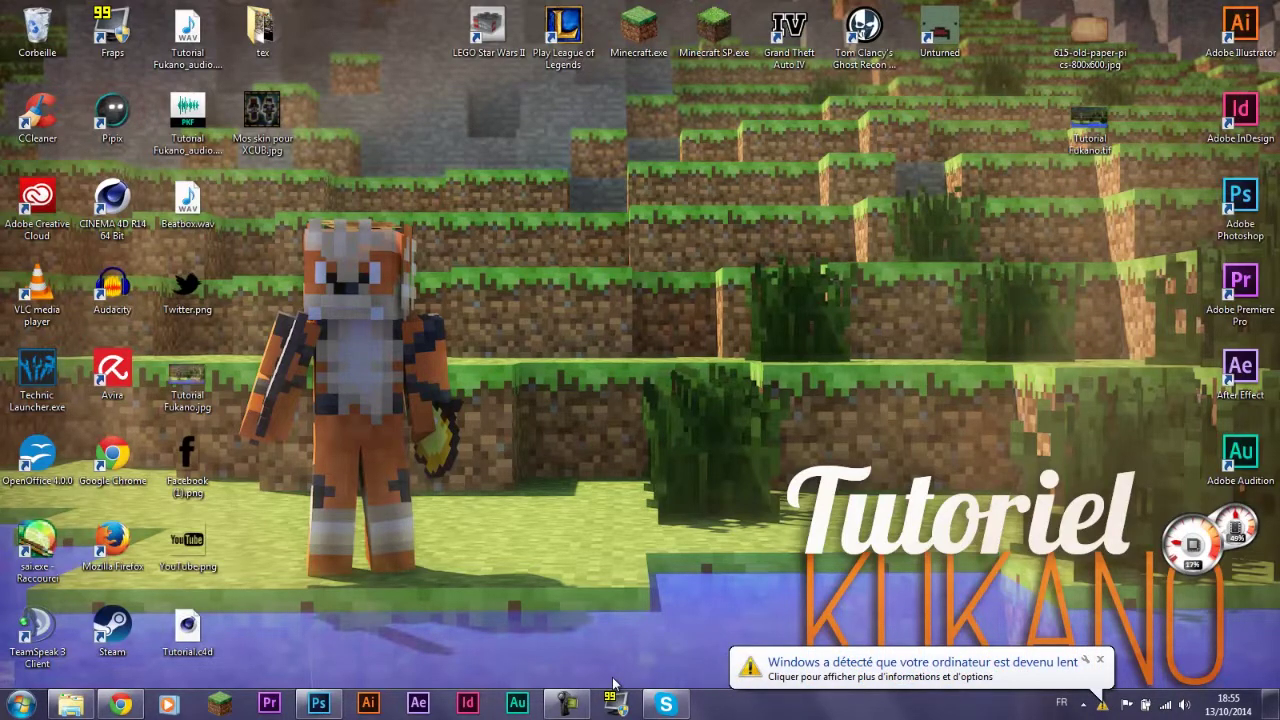
Step: Select Tutorial Fukano.tif, dismiss the slow-computer notification, and open the Textures image folder
left_click(1079, 111)
left_click(1099, 660)
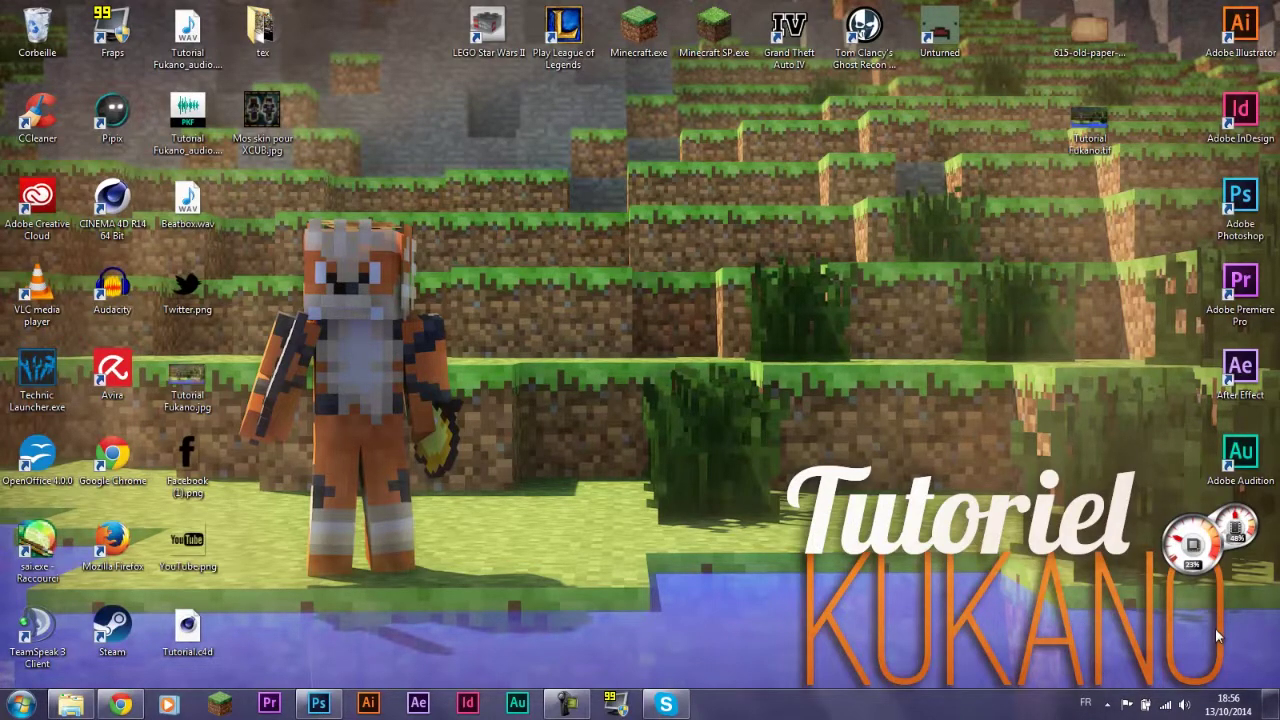
mouse_move(1200, 540)
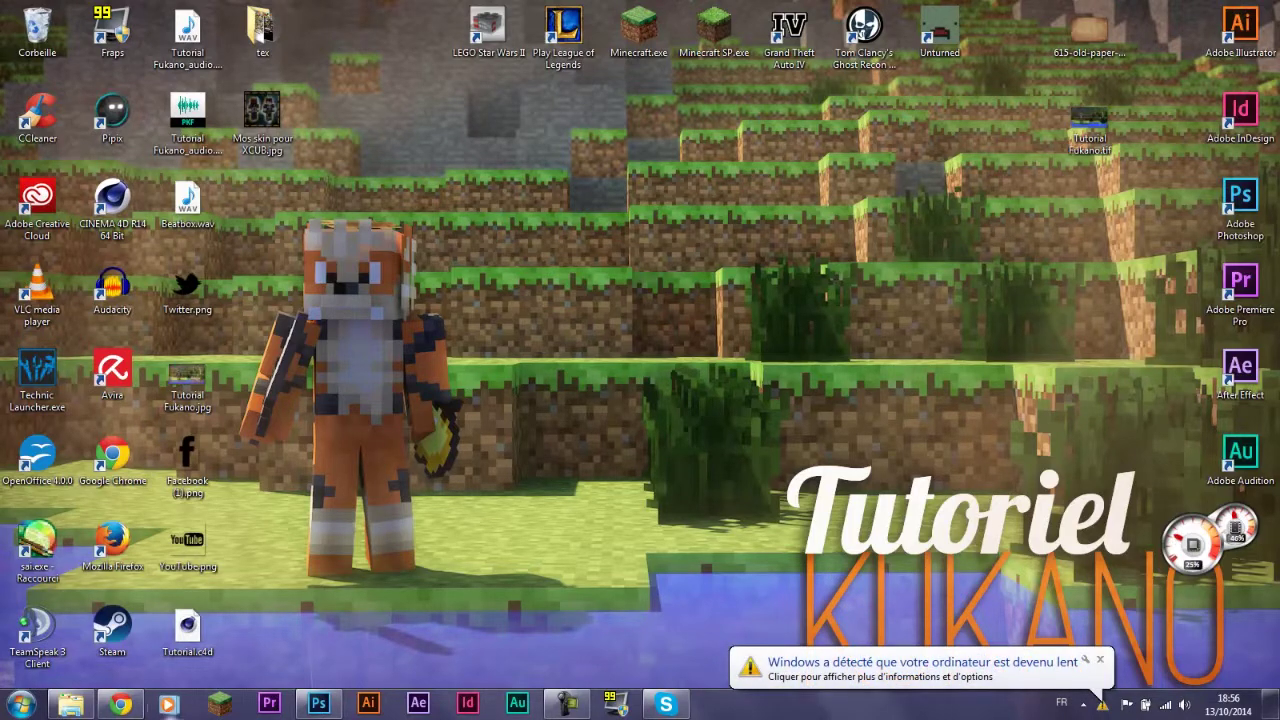
left_click(72, 705)
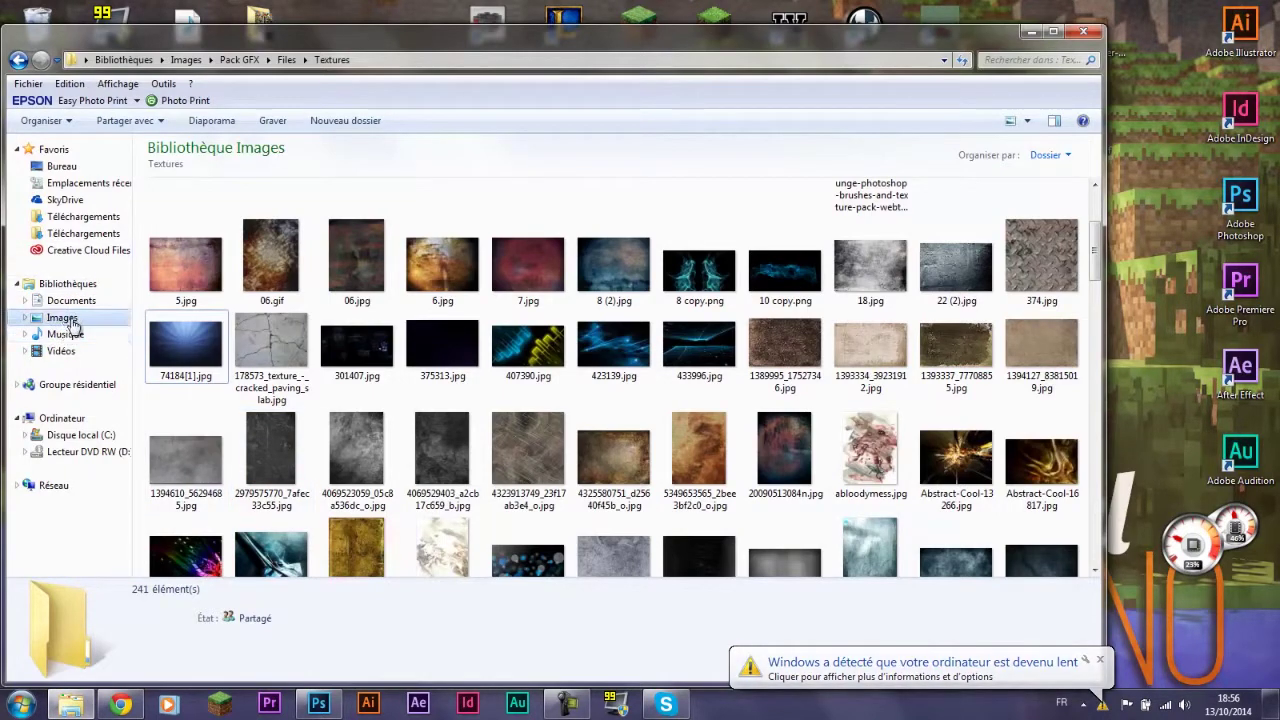
Step: Open Images > Effect Photoshop and view Etilimos Design 2.jpg as a full-screen slideshow
left_click(60, 318)
double_click(185, 255)
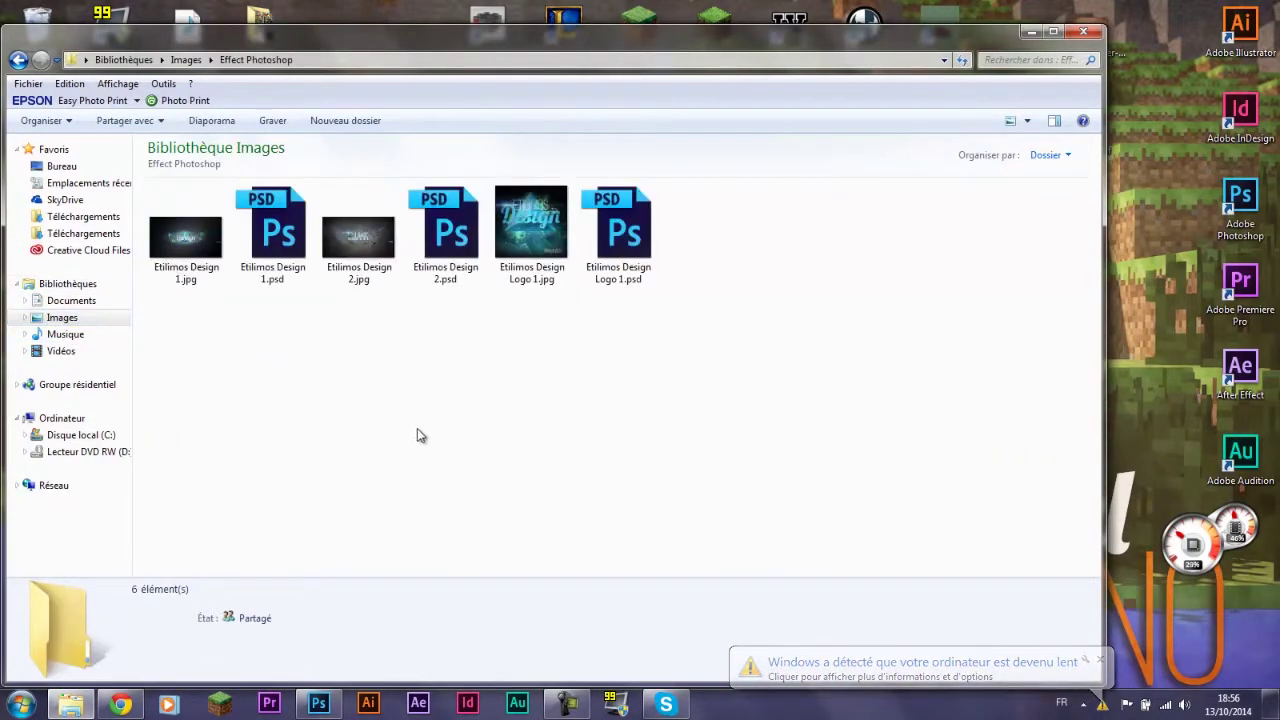
double_click(358, 238)
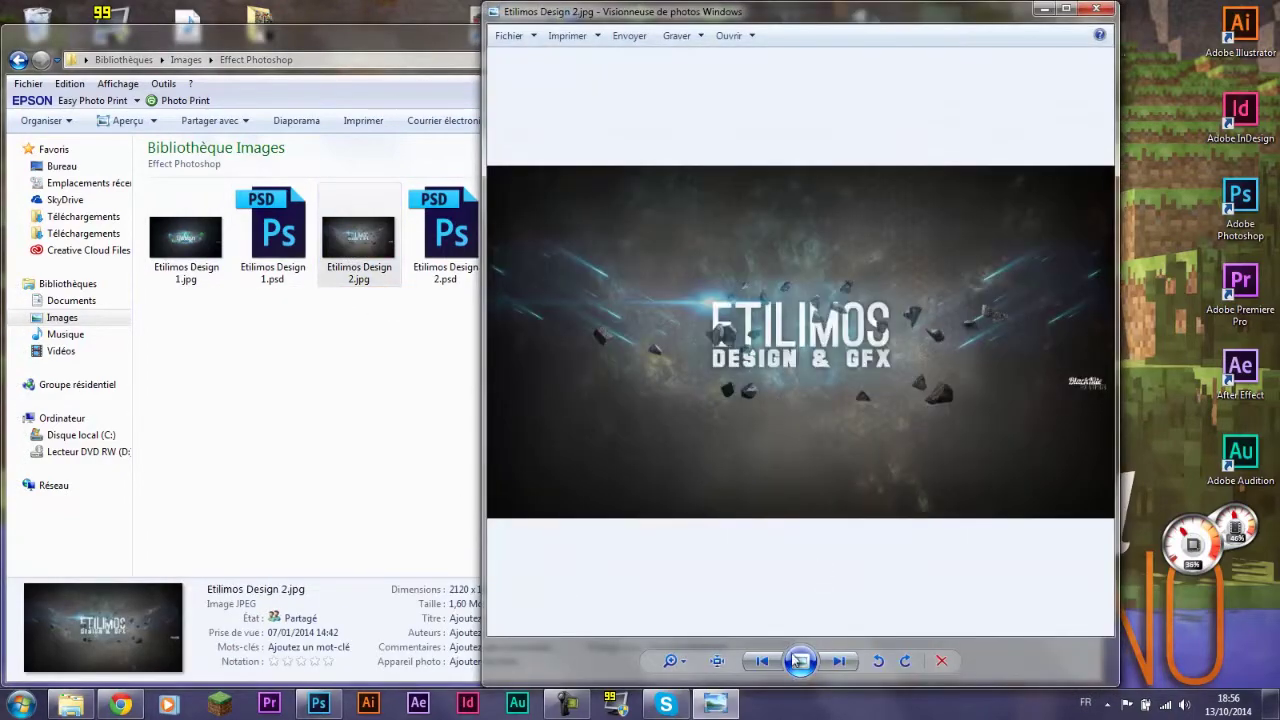
left_click(800, 661)
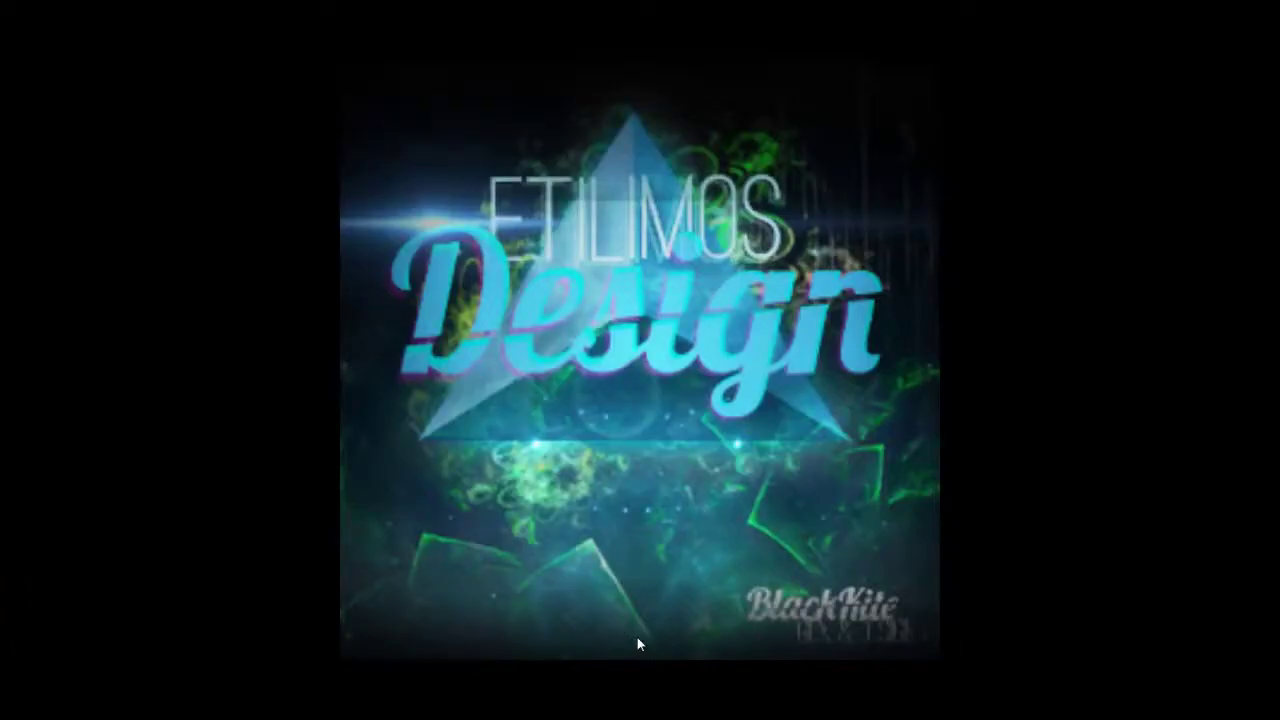
left_click(637, 637)
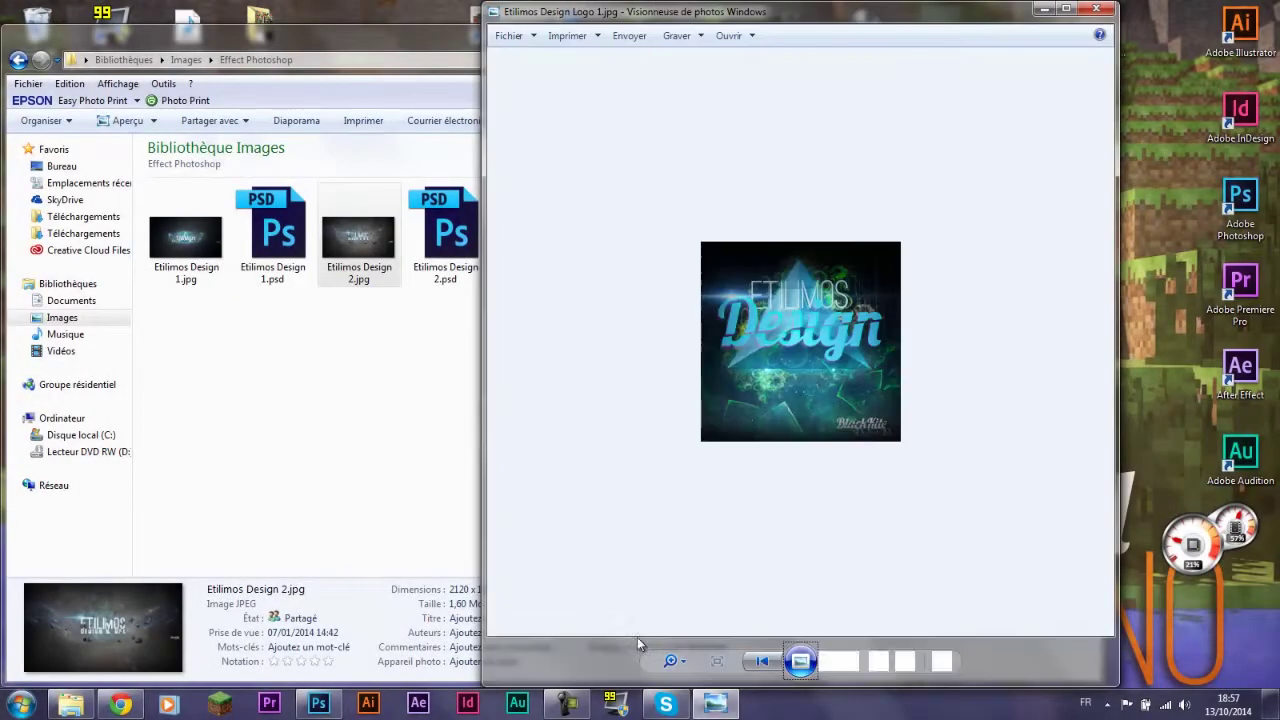
left_click(1097, 11)
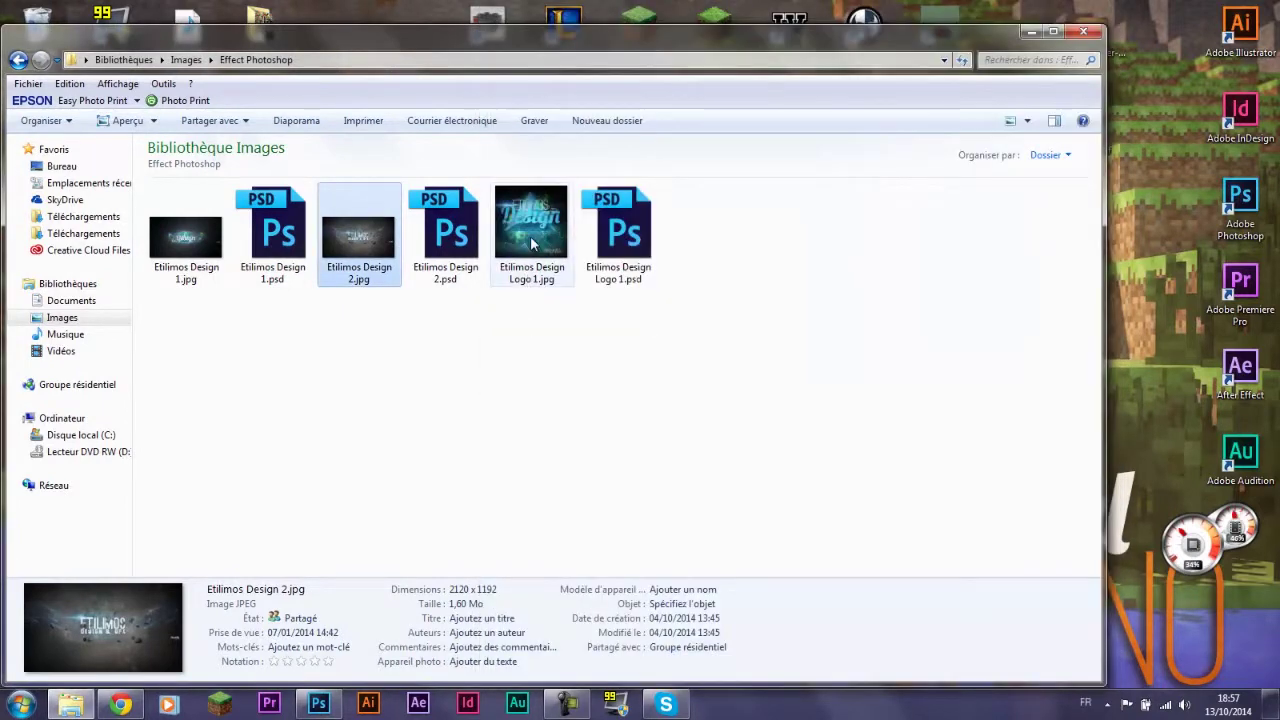
Step: Preview Etilimos Design 2.jpg and Etilimos Design 1.jpg, then clear the selection and hide the window
left_click(565, 490)
left_click(258, 278, "shift")
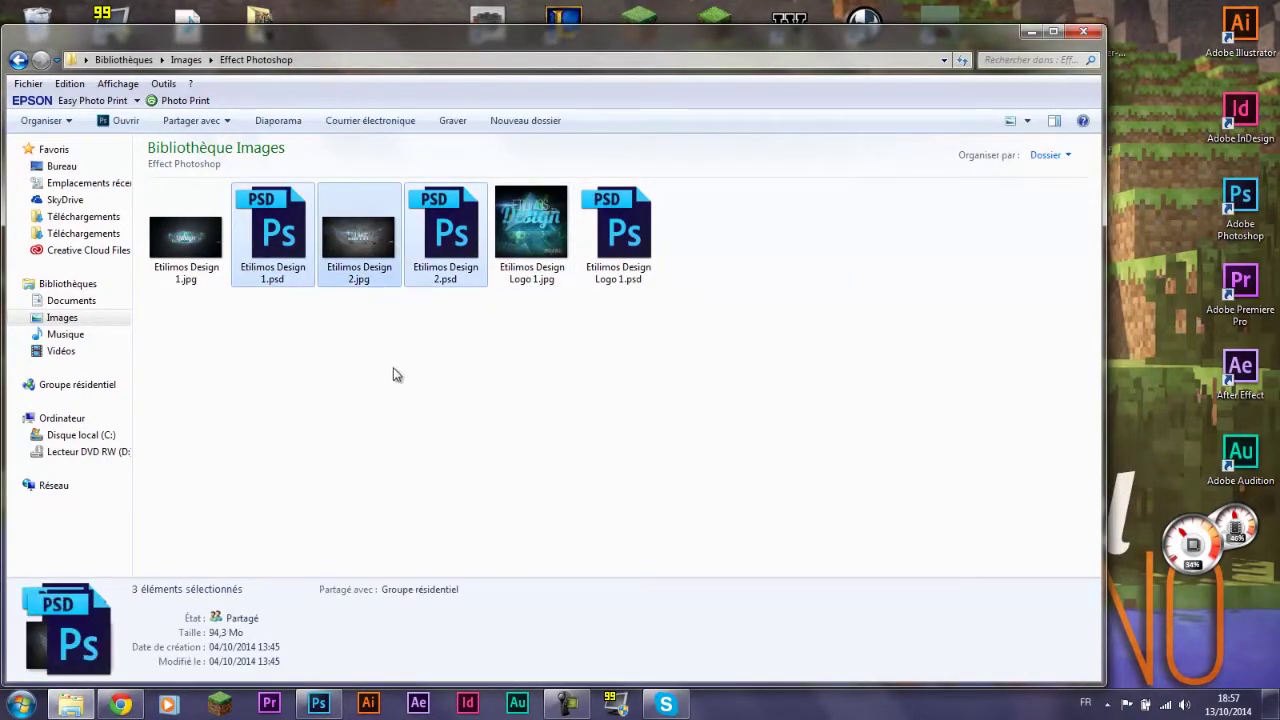
double_click(371, 266)
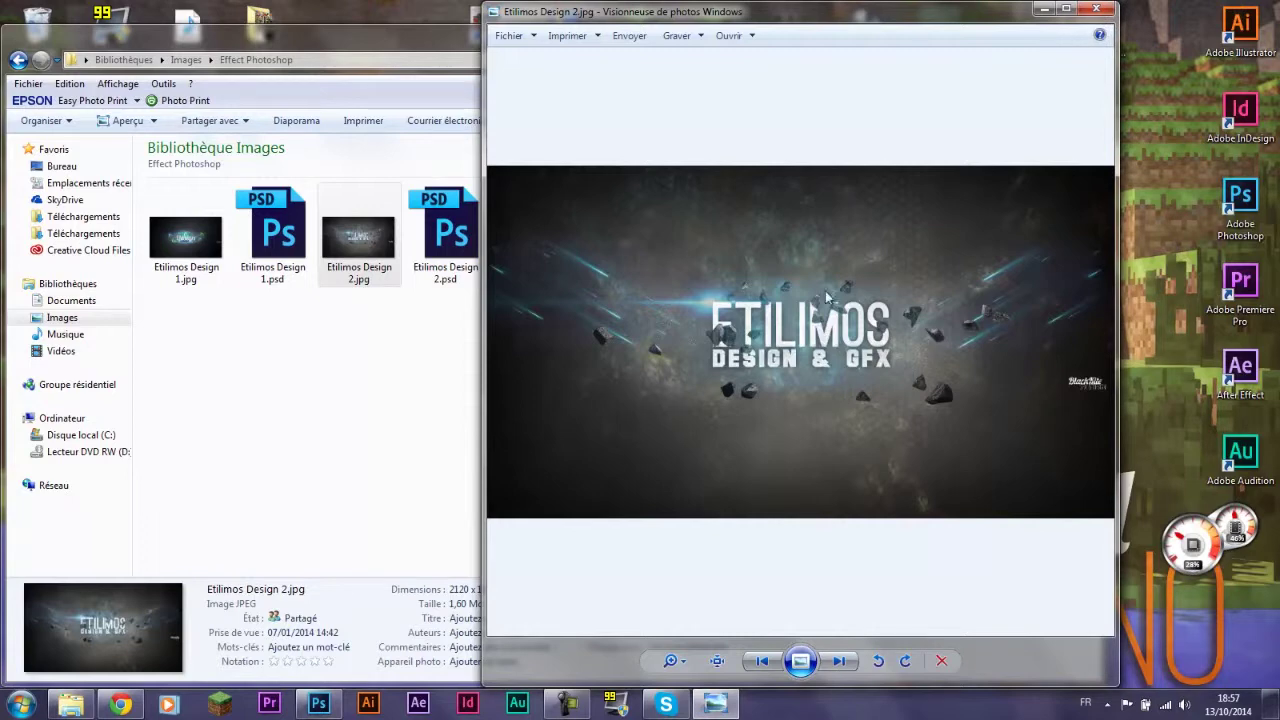
left_click(1095, 10)
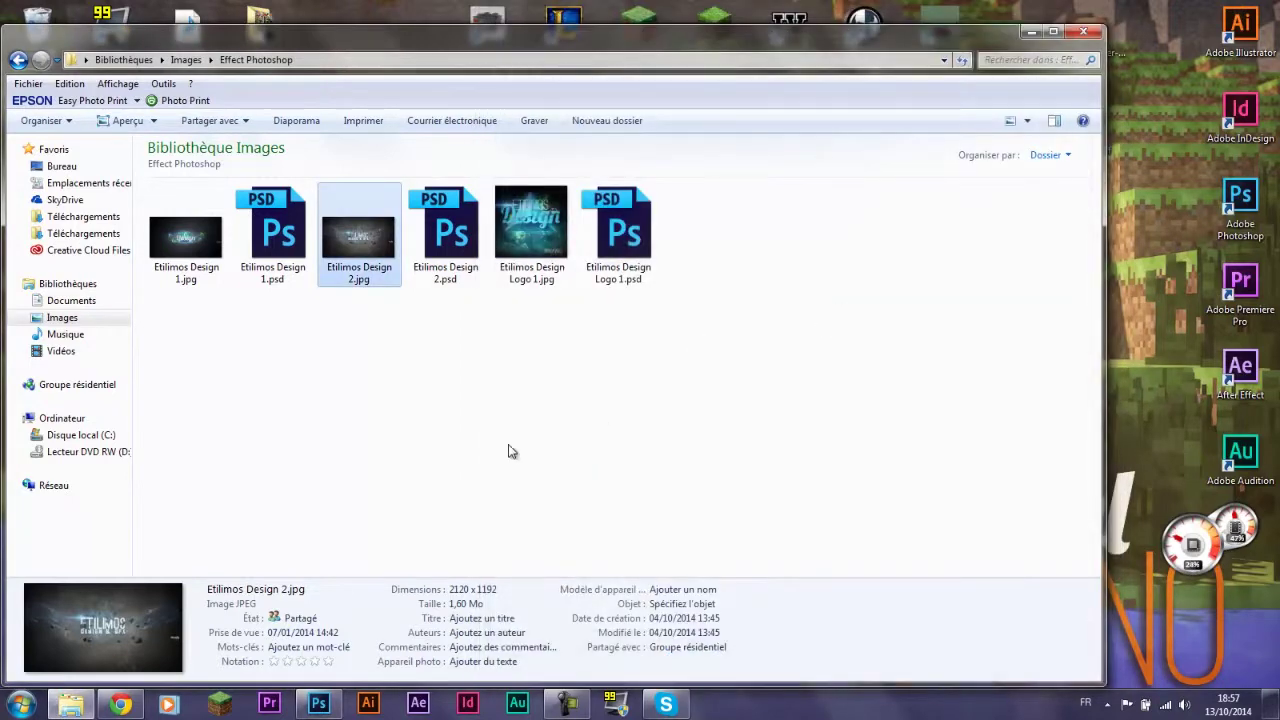
double_click(188, 242)
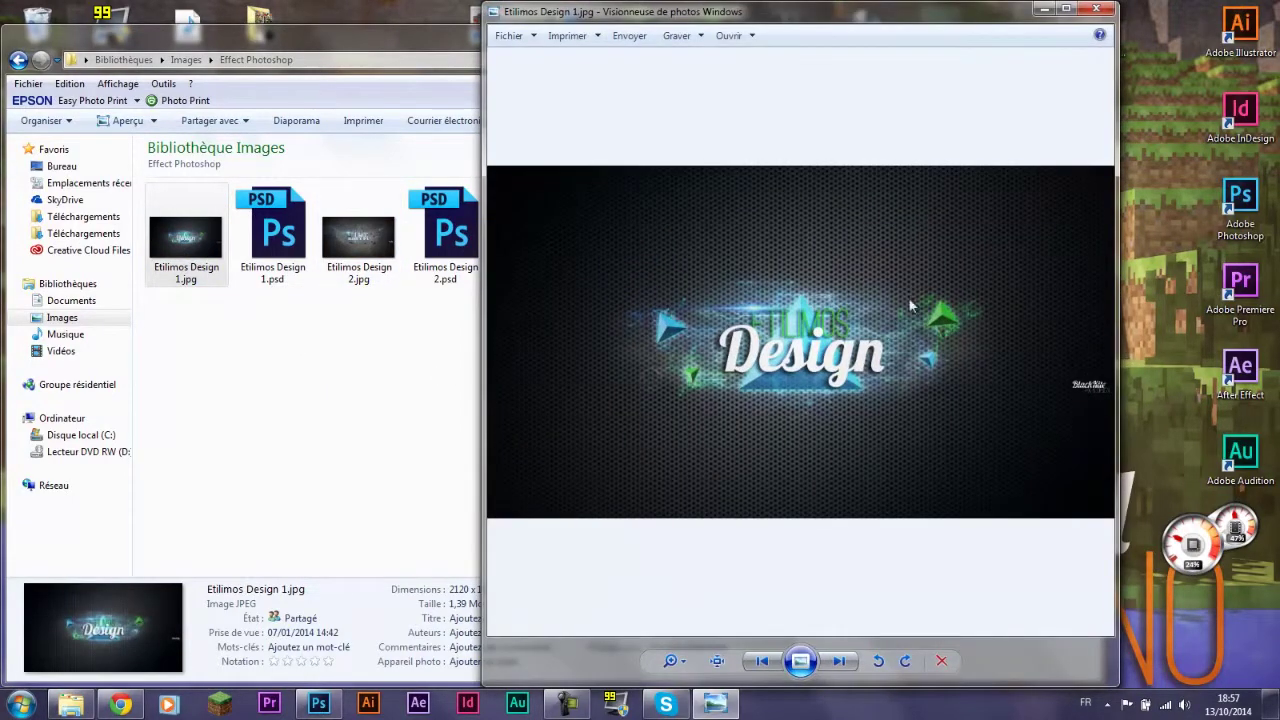
left_click(1096, 10)
left_click_drag(763, 360, 150, 186)
left_click(491, 357)
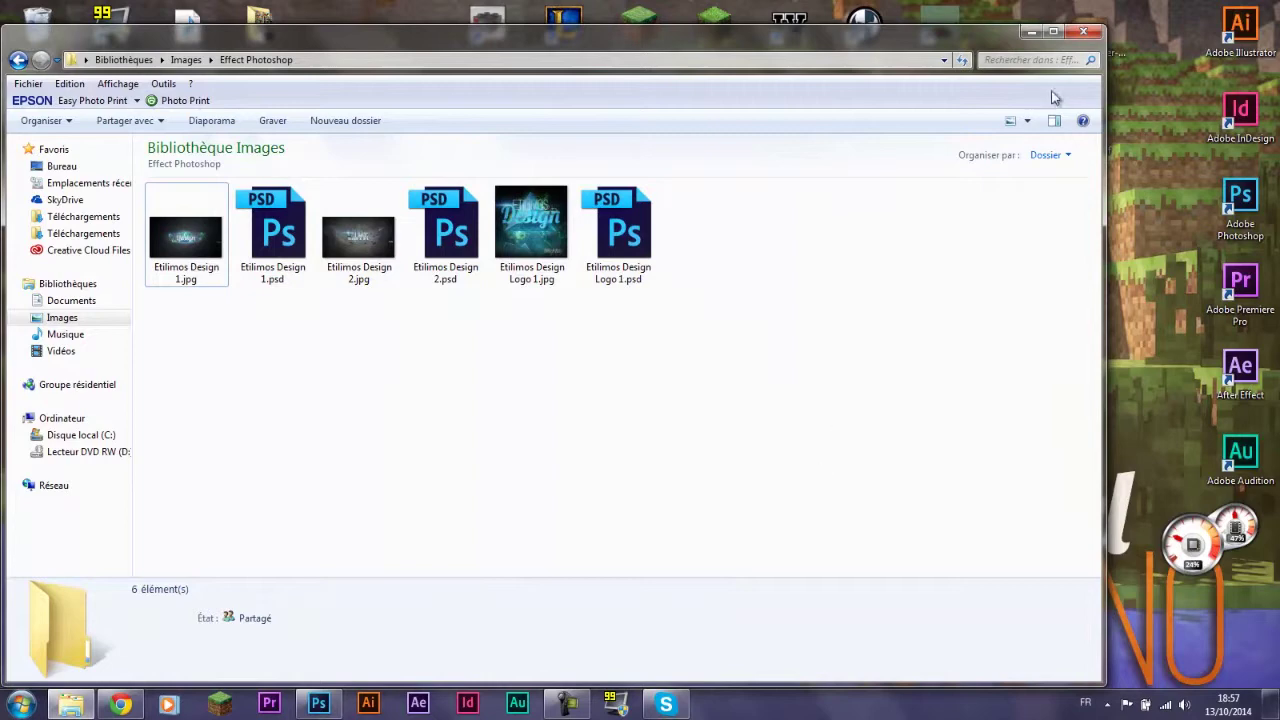
left_click(1031, 32)
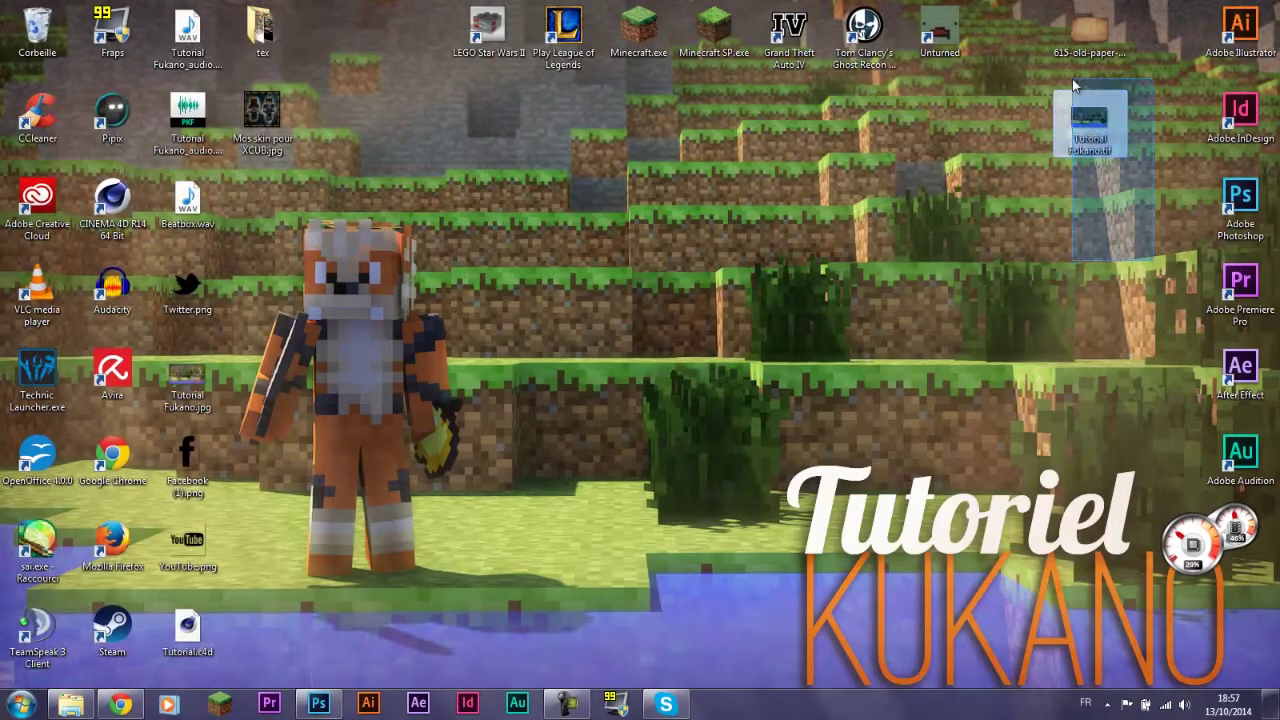
Step: Place the 615-old-paper and Tutorial Fukano.tif icons together beside the Adobe shortcuts
mouse_move(1090, 35)
left_mouse_down()
mouse_move(1100, 120)
mouse_move(1160, 125)
left_mouse_up()
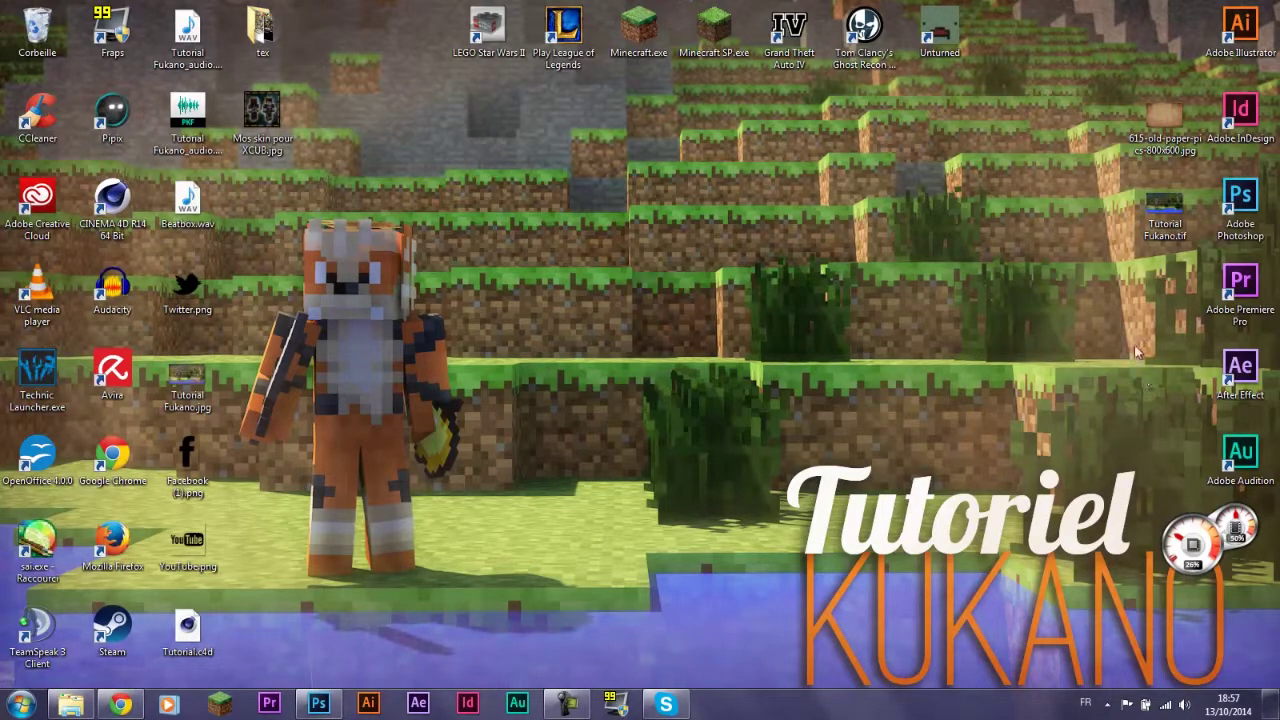
left_click_drag(1200, 340, 1125, 92)
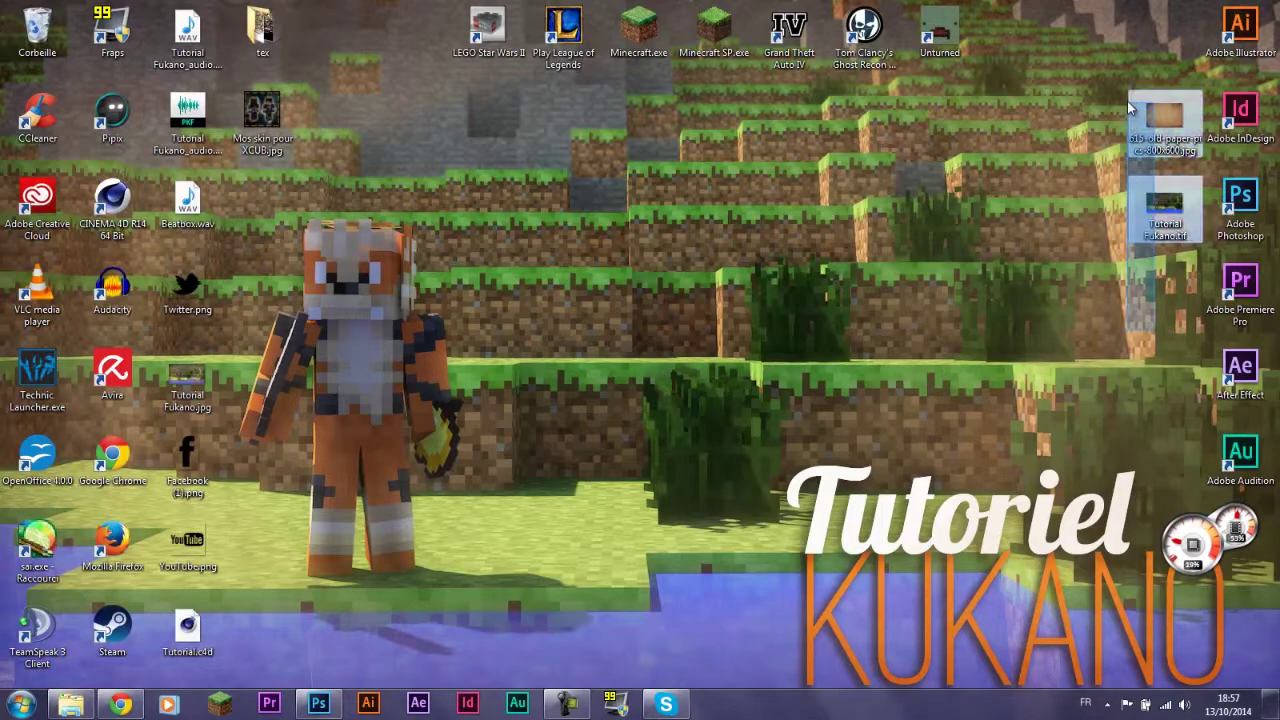
left_click(555, 583)
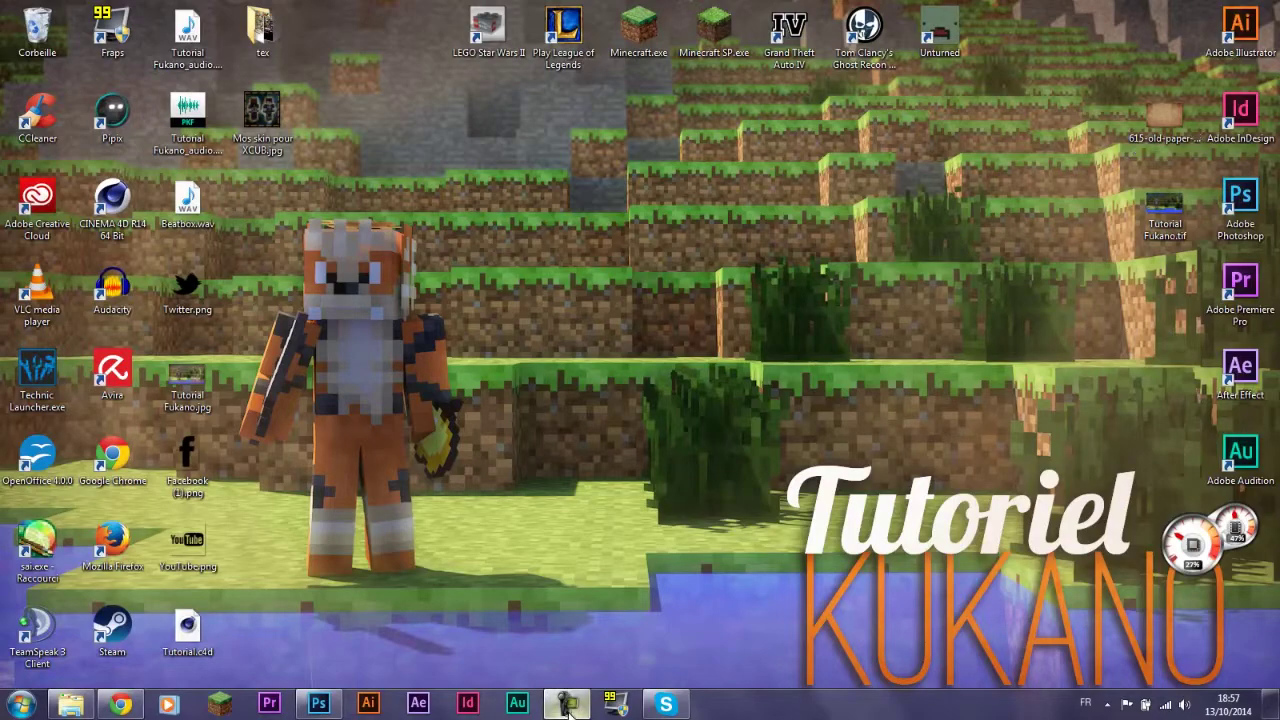
left_click(566, 704)
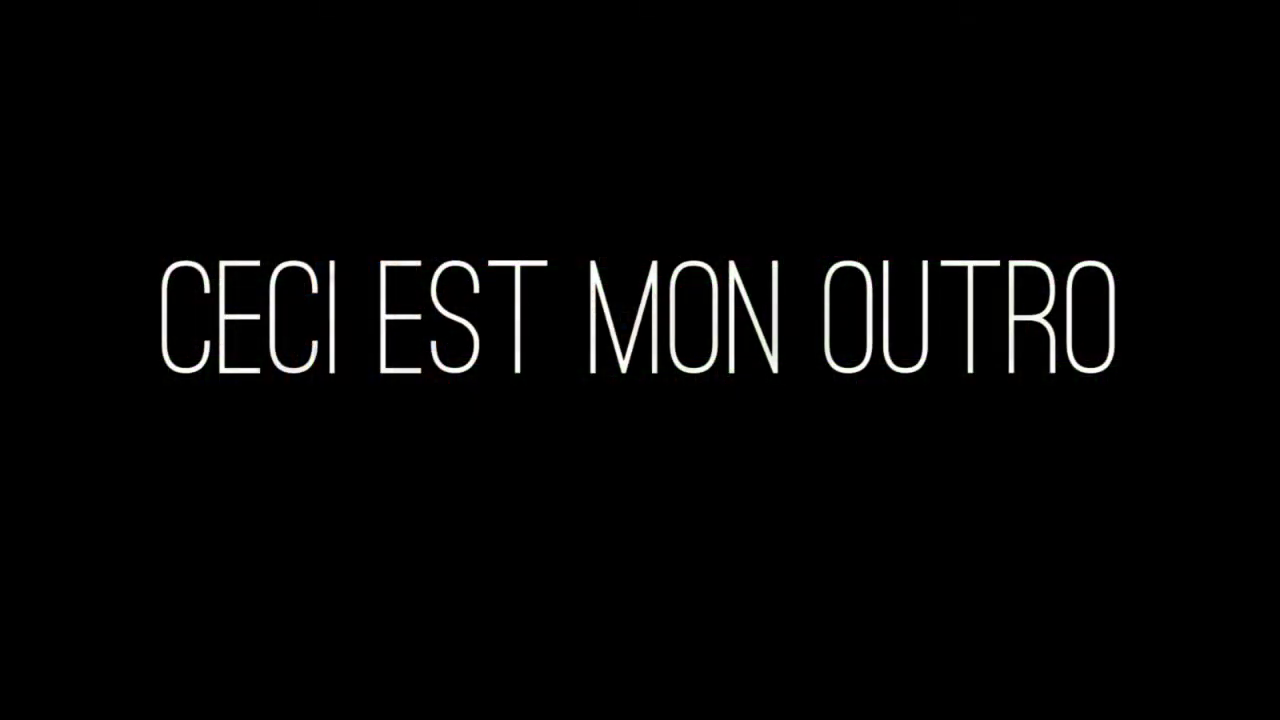